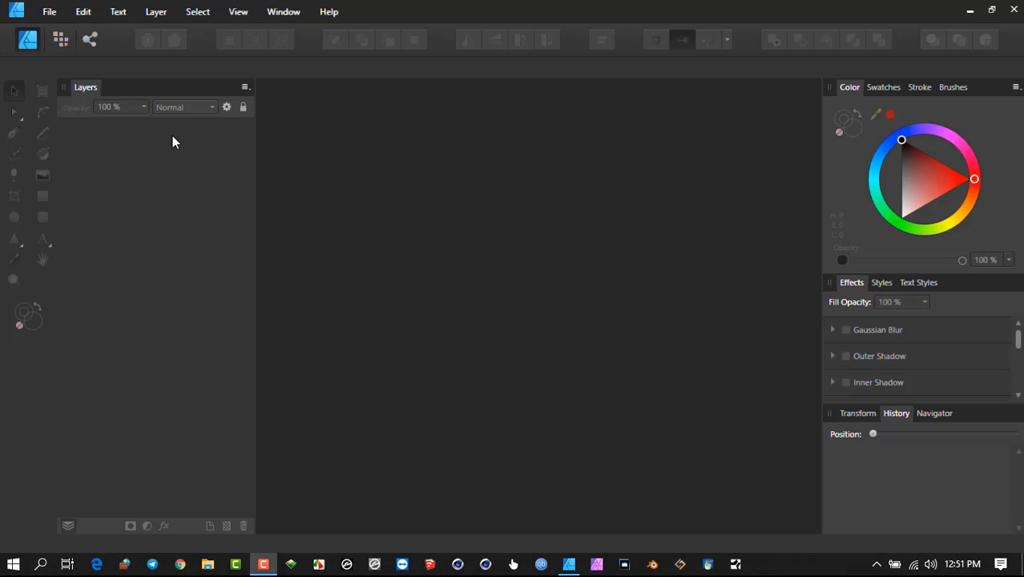
- Create a new web document with the FHD 1080p preset, 1920 x 1080 px, and a transparent background
{"action": "left_click", "coordinate": [49, 13]}
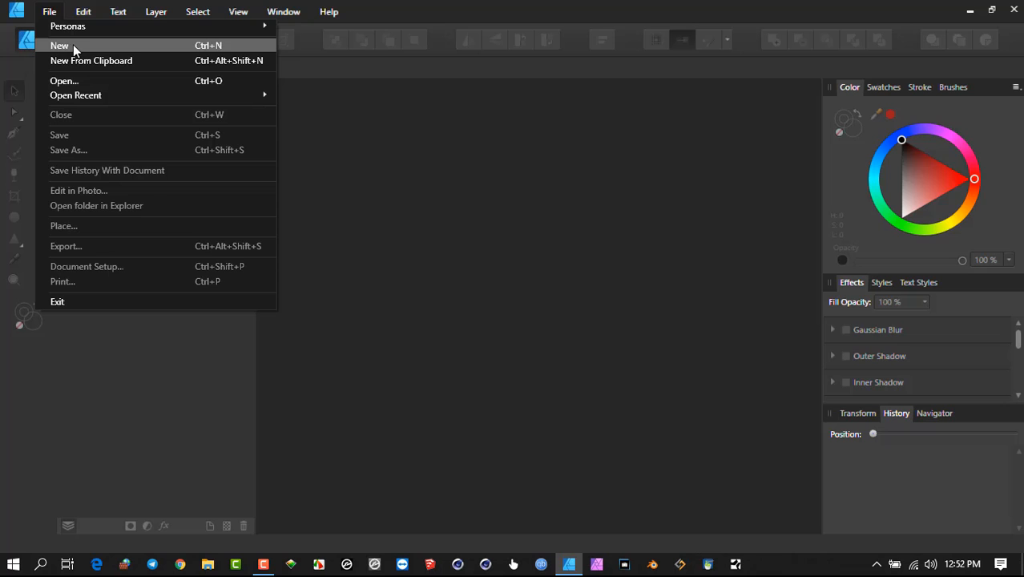
{"action": "left_click", "coordinate": [73, 45]}
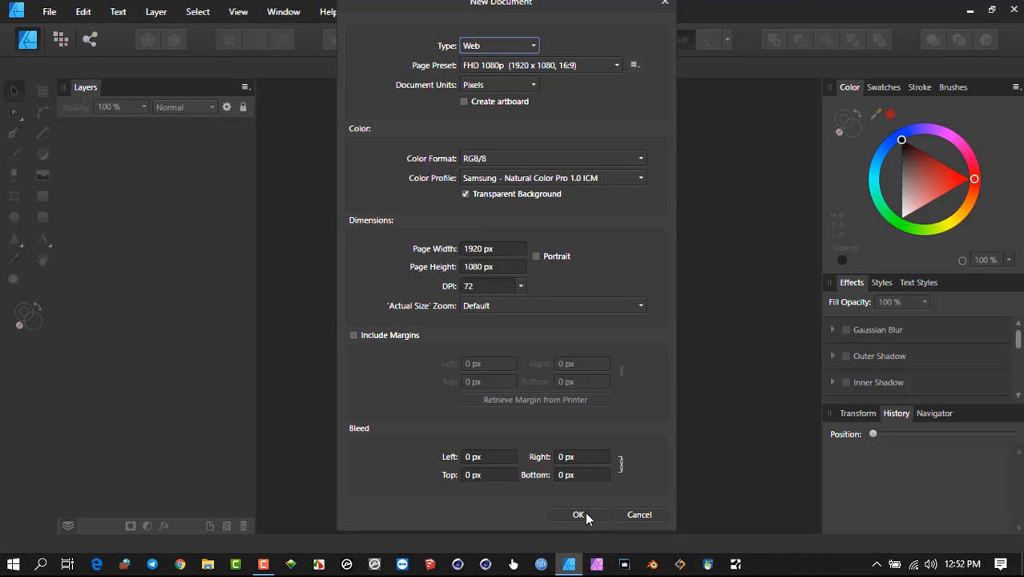
{"action": "left_click", "coordinate": [585, 516]}
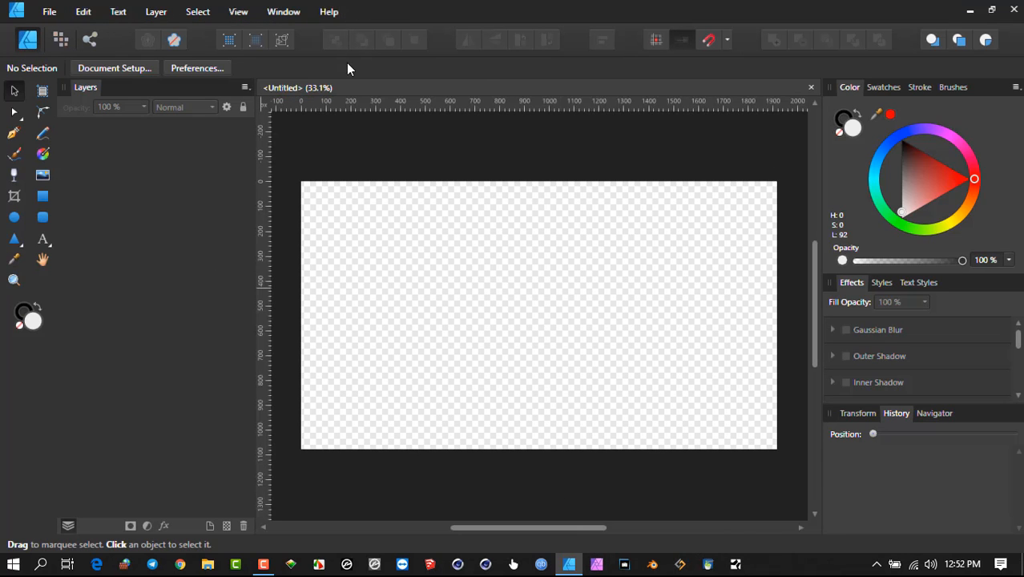
- Set up the Pen tool with no fill and a solid 5.6 pt stroke
{"action": "left_click", "coordinate": [15, 134]}
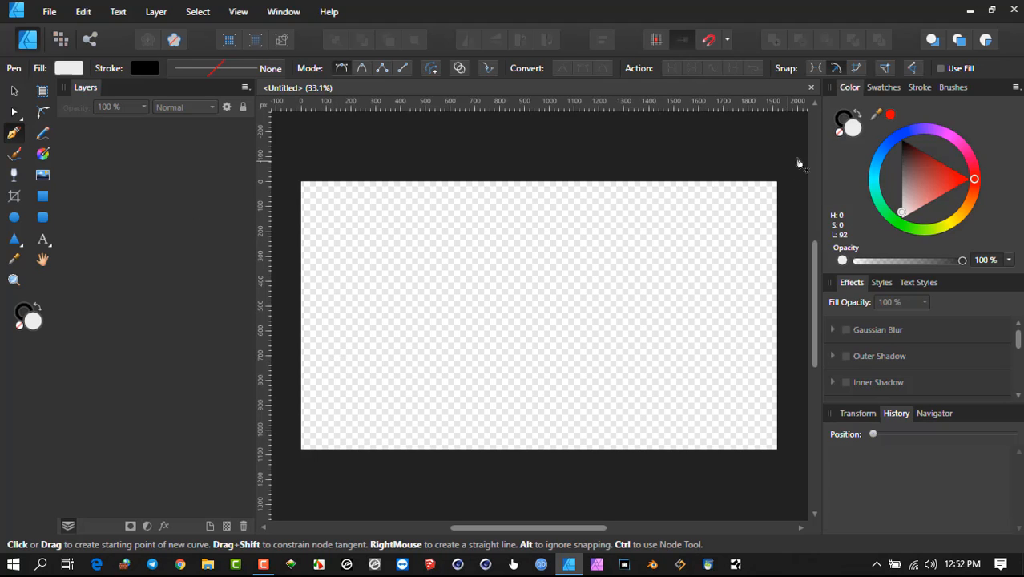
{"action": "left_click", "coordinate": [839, 133]}
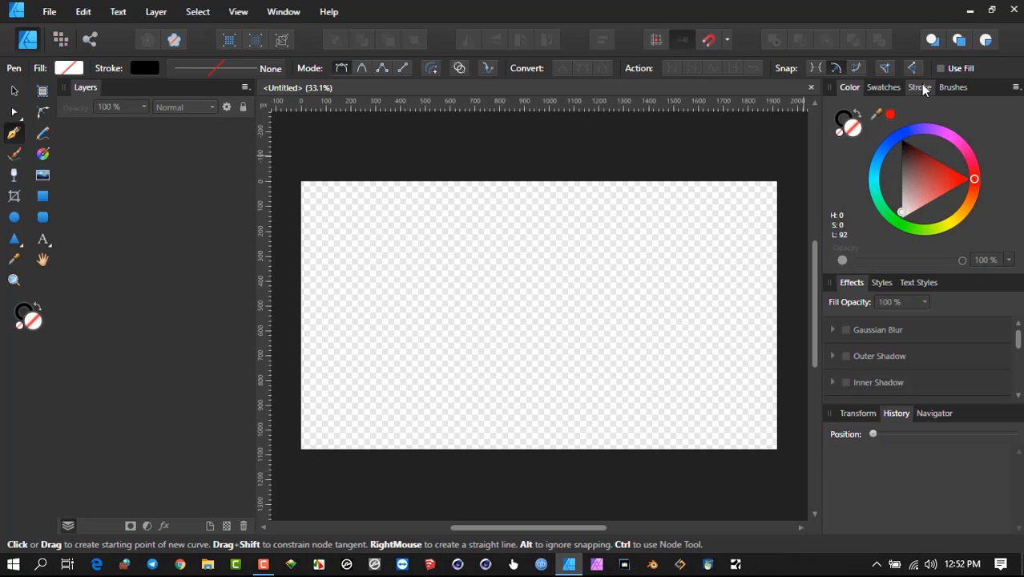
{"action": "left_click", "coordinate": [921, 87]}
{"action": "left_click_drag", "start_coordinate": [866, 134], "coordinate": [897, 135]}
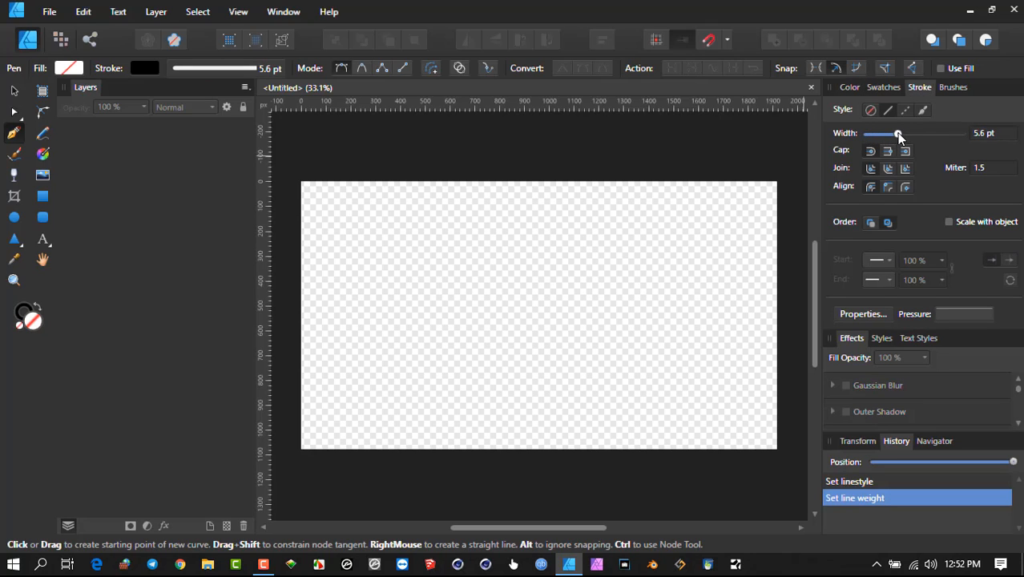
- Draw an open zigzag of straight segments across the page, ending in a curved segment that sweeps back beneath the rightmost peak
{"action": "left_click", "coordinate": [341, 382]}
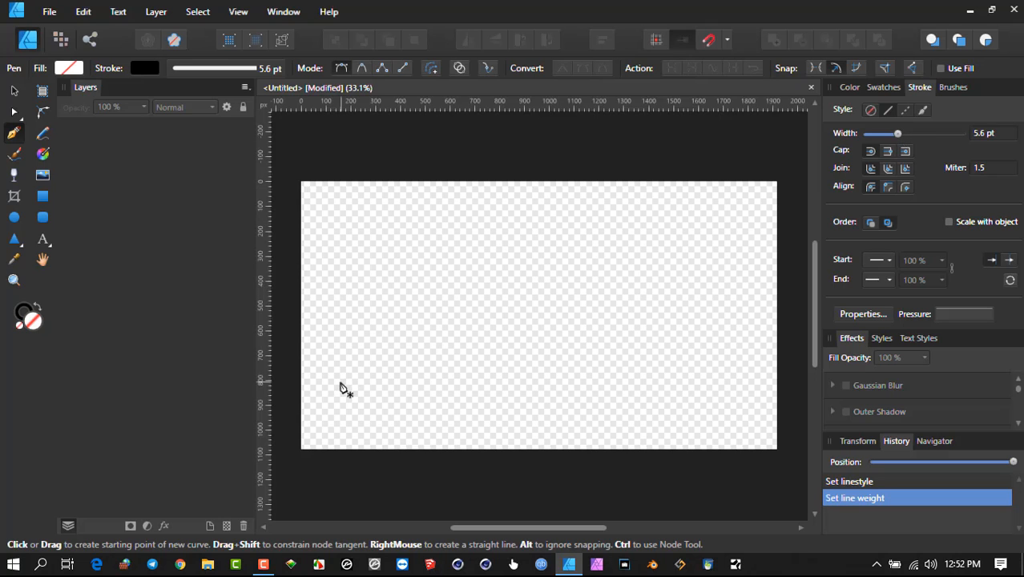
{"action": "left_click", "coordinate": [414, 248]}
{"action": "left_click", "coordinate": [457, 355]}
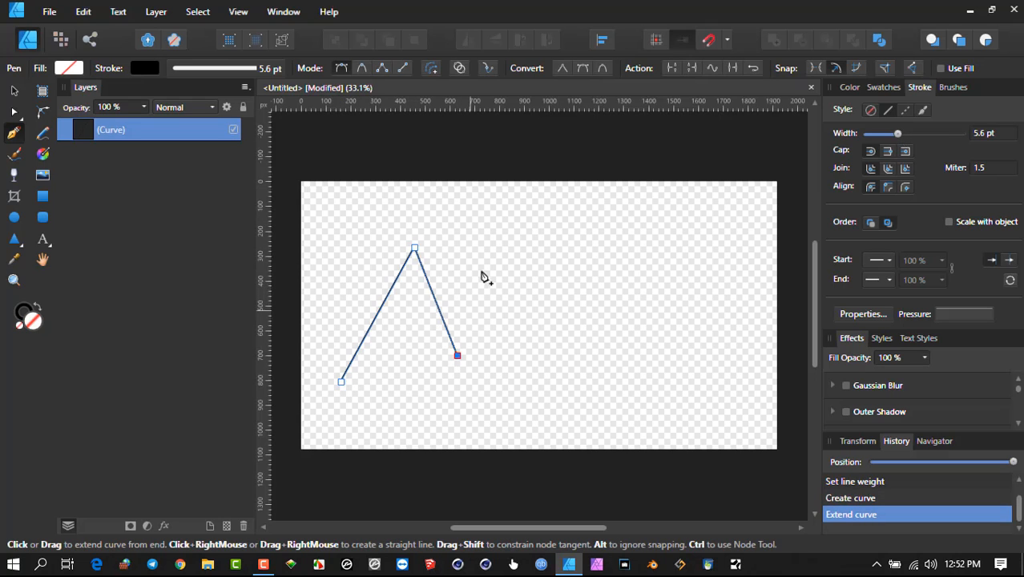
{"action": "left_click", "coordinate": [504, 227]}
{"action": "left_click", "coordinate": [525, 356]}
{"action": "left_click", "coordinate": [575, 210]}
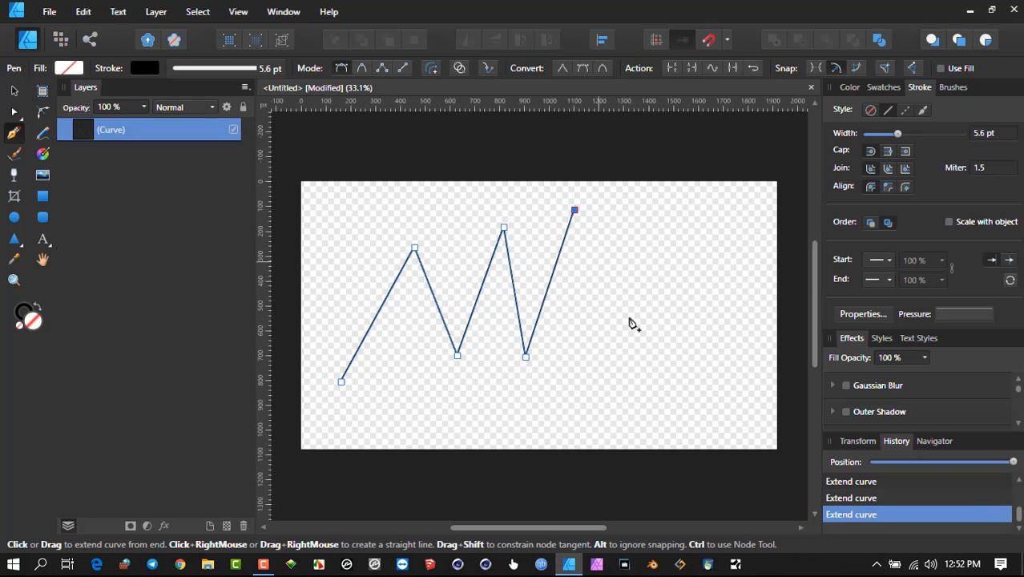
{"action": "left_click", "coordinate": [662, 384]}
{"action": "left_click", "coordinate": [707, 233]}
{"action": "left_click", "coordinate": [734, 334]}
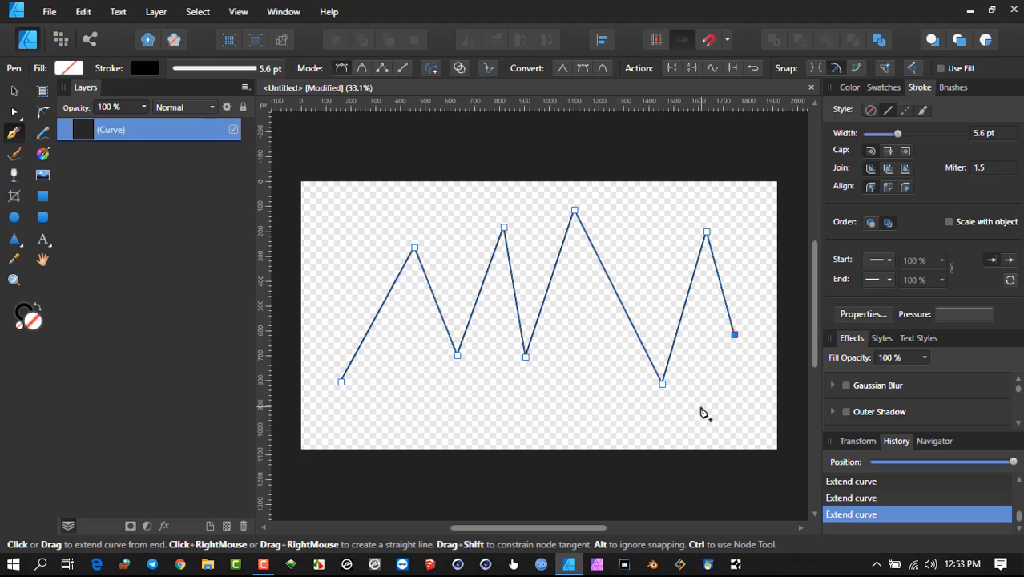
{"action": "left_click_drag", "start_coordinate": [700, 407], "coordinate": [667, 411]}
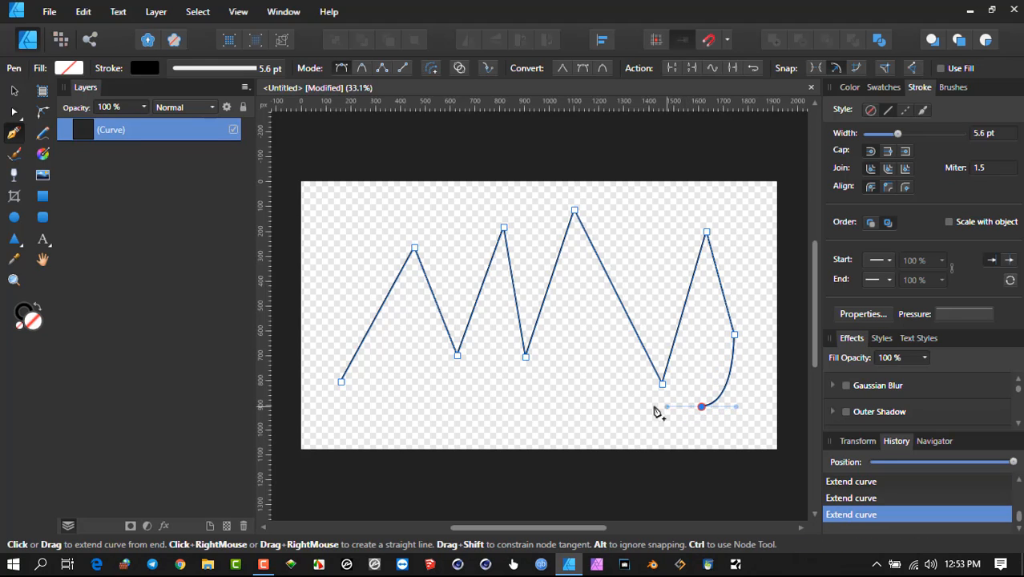
{"action": "left_click", "coordinate": [610, 429]}
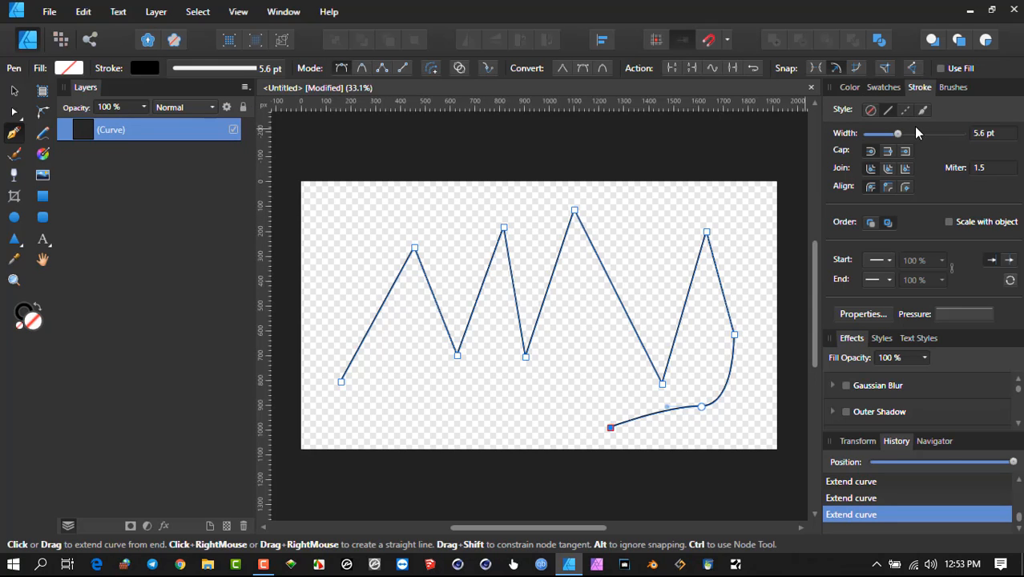
- Thicken the zigzag curve's stroke to 12.2 pt and inspect its end and first peak up close
{"action": "left_click_drag", "start_coordinate": [894, 135], "coordinate": [908, 133]}
{"action": "scroll", "coordinate": [338, 388], "scroll_direction": "up", "scroll_amount": 5}
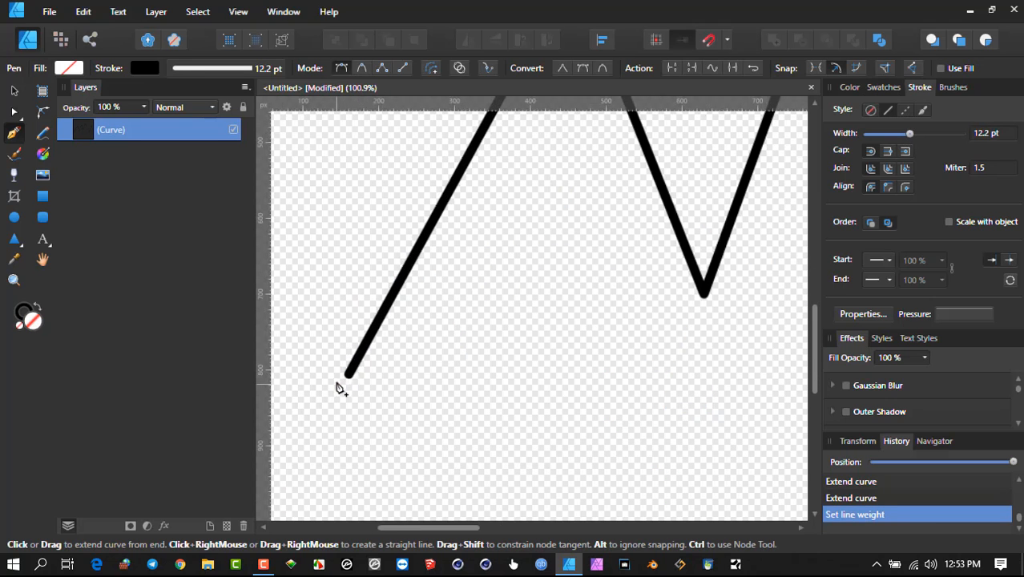
{"action": "scroll", "coordinate": [574, 326], "scroll_direction": "down", "scroll_amount": 3}
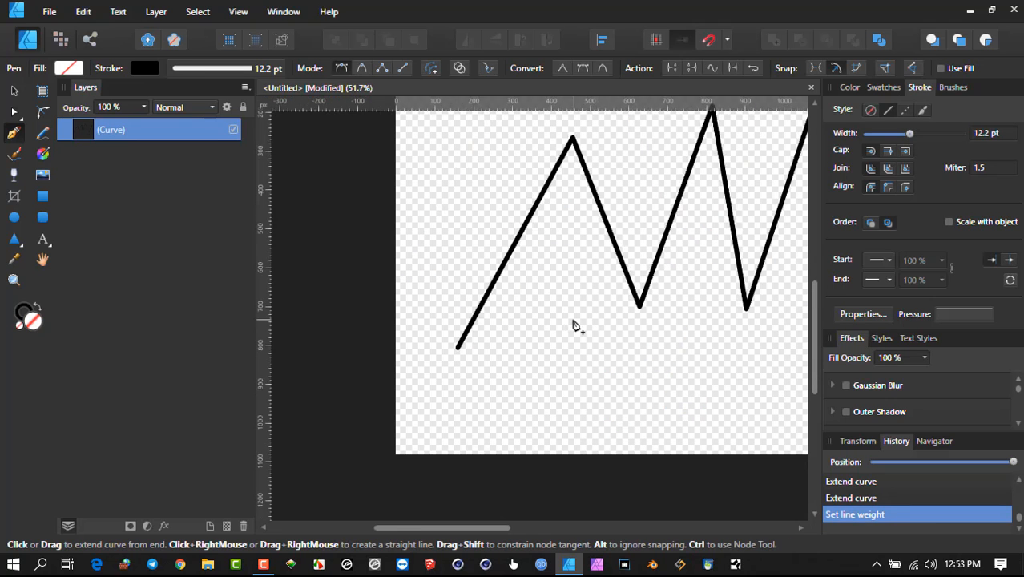
{"action": "scroll", "coordinate": [582, 116], "scroll_direction": "up", "scroll_amount": 4}
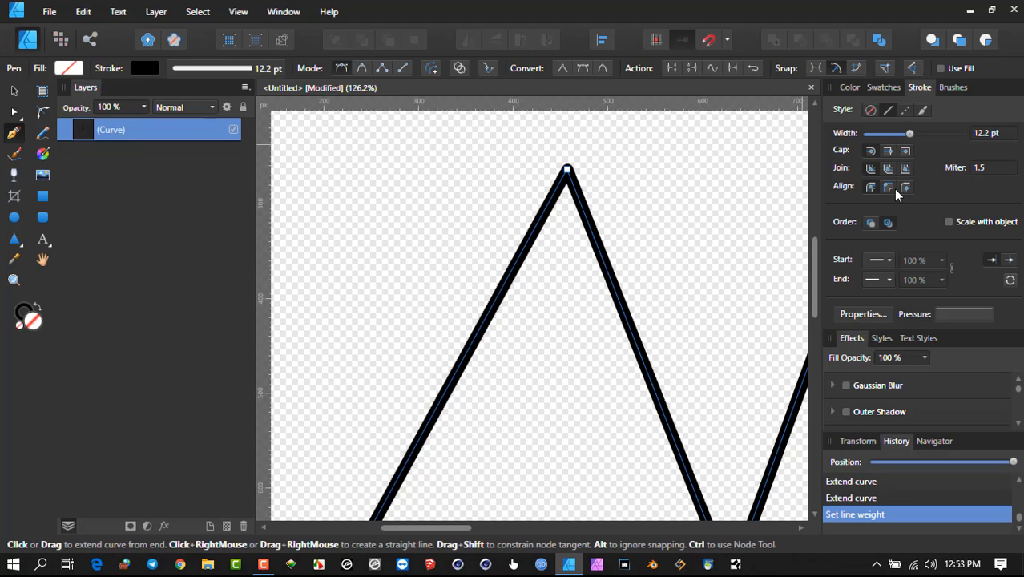
{"action": "scroll", "coordinate": [577, 182], "scroll_direction": "up", "scroll_amount": 5}
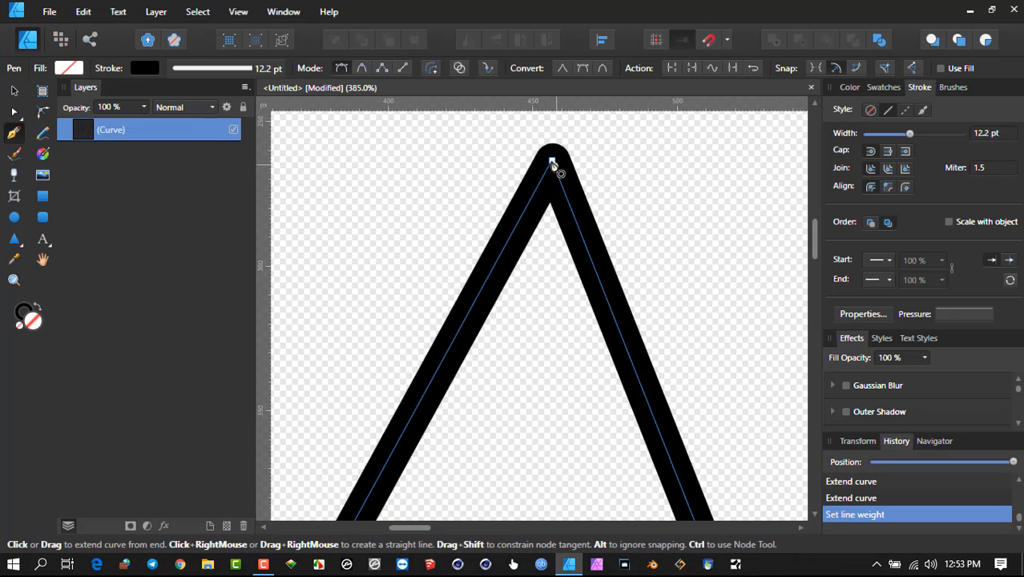
- Try inside and outside stroke alignment on the open curve, then return the alignment to center
{"action": "left_click", "coordinate": [888, 189]}
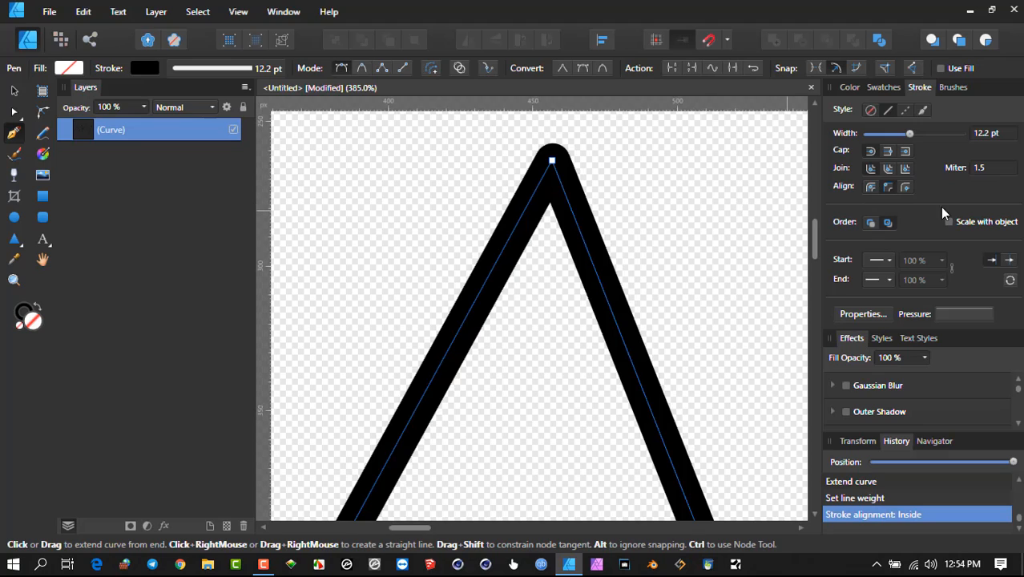
{"action": "left_click", "coordinate": [906, 188]}
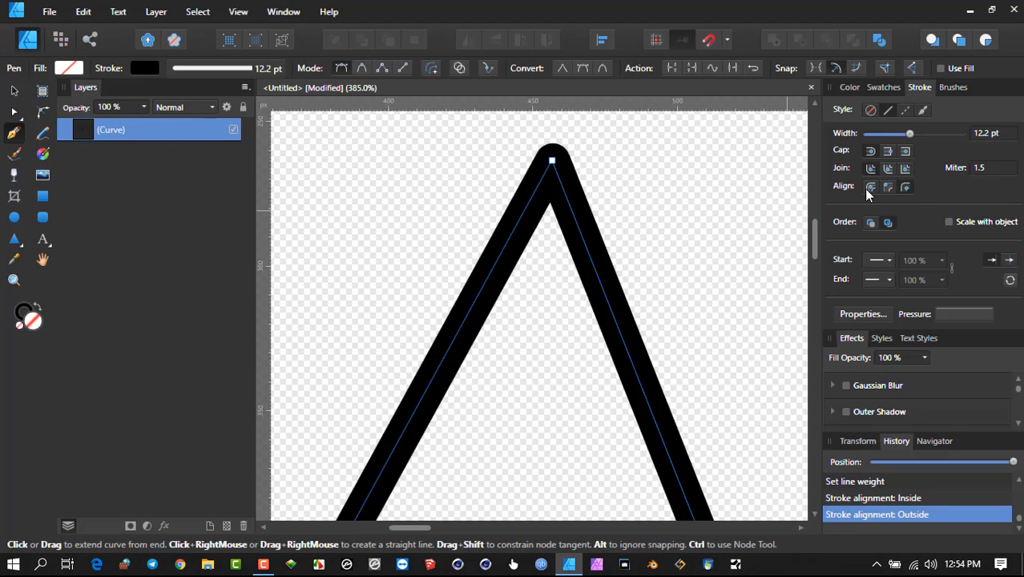
{"action": "left_click", "coordinate": [870, 186]}
{"action": "left_click", "coordinate": [14, 90]}
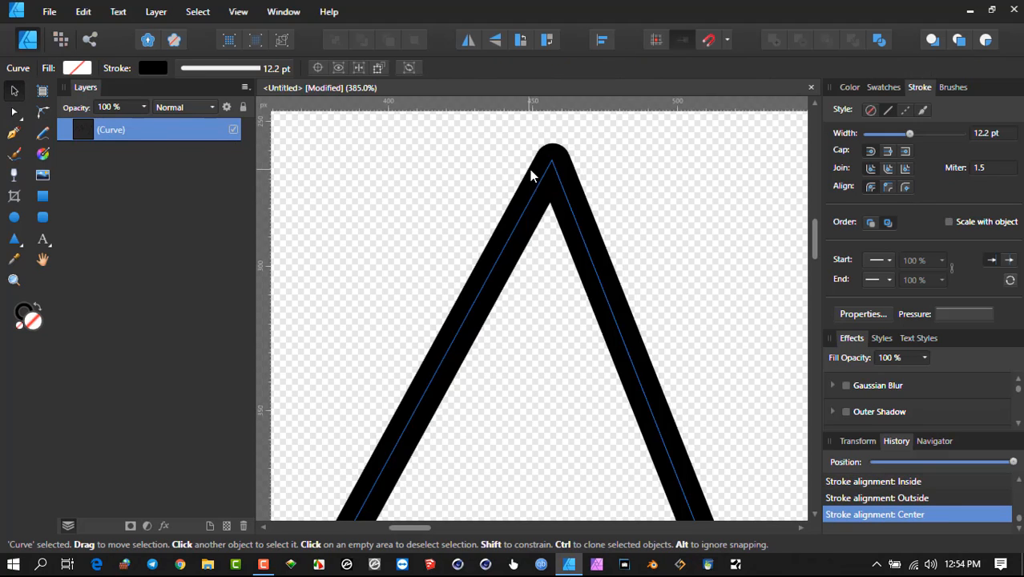
{"action": "left_click", "coordinate": [542, 178]}
{"action": "left_click", "coordinate": [886, 187]}
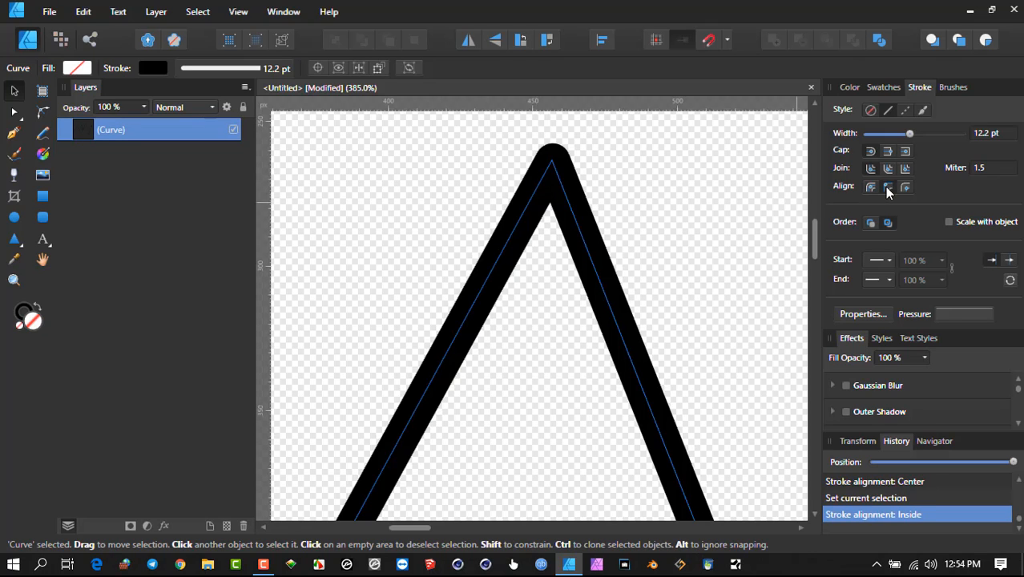
{"action": "left_click", "coordinate": [14, 114]}
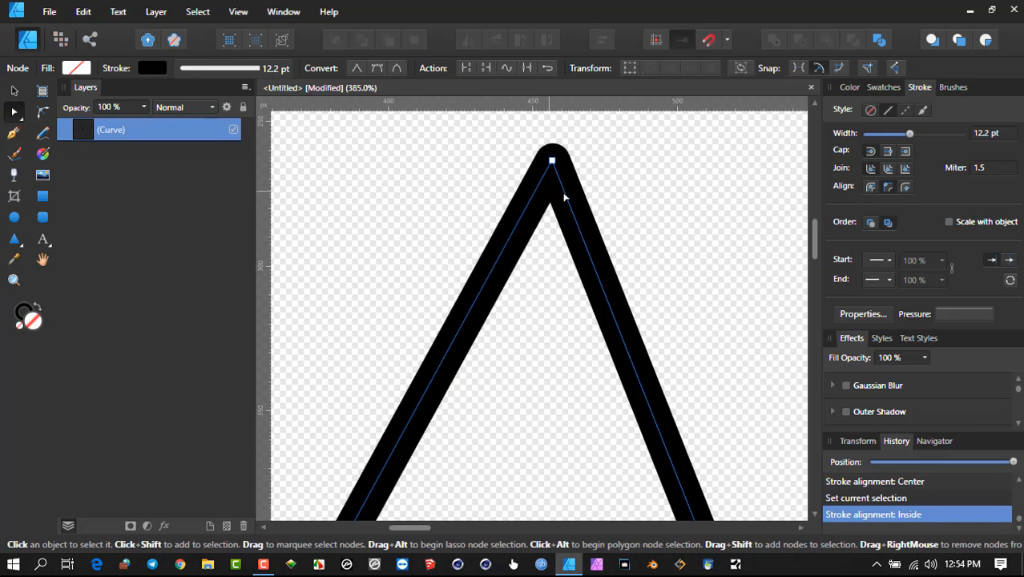
{"action": "left_click", "coordinate": [871, 187]}
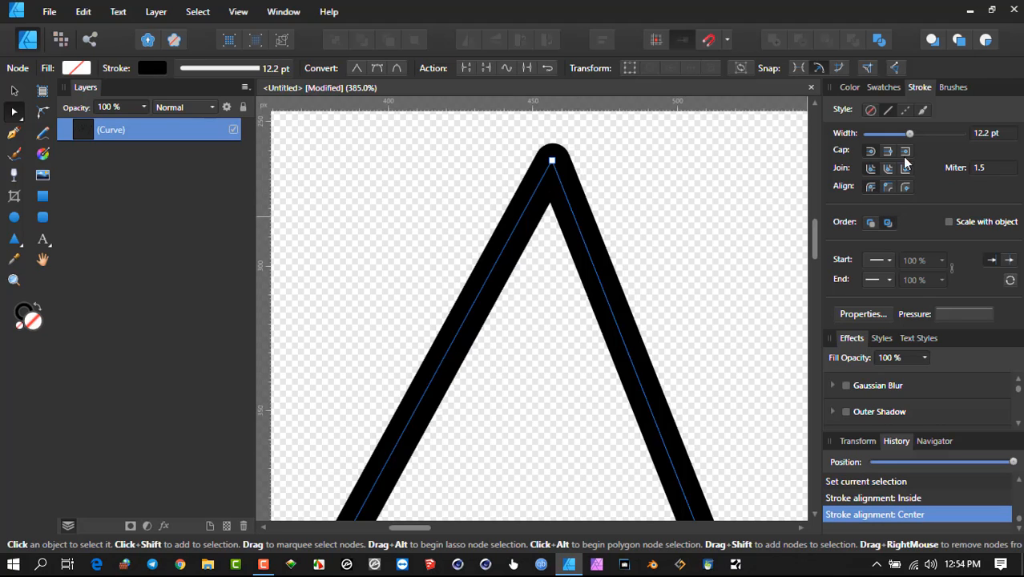
- Set the open curve's stroke width to 21.9 pt and compare inside and outside alignment before restoring center
{"action": "left_click_drag", "start_coordinate": [910, 134], "coordinate": [919, 134]}
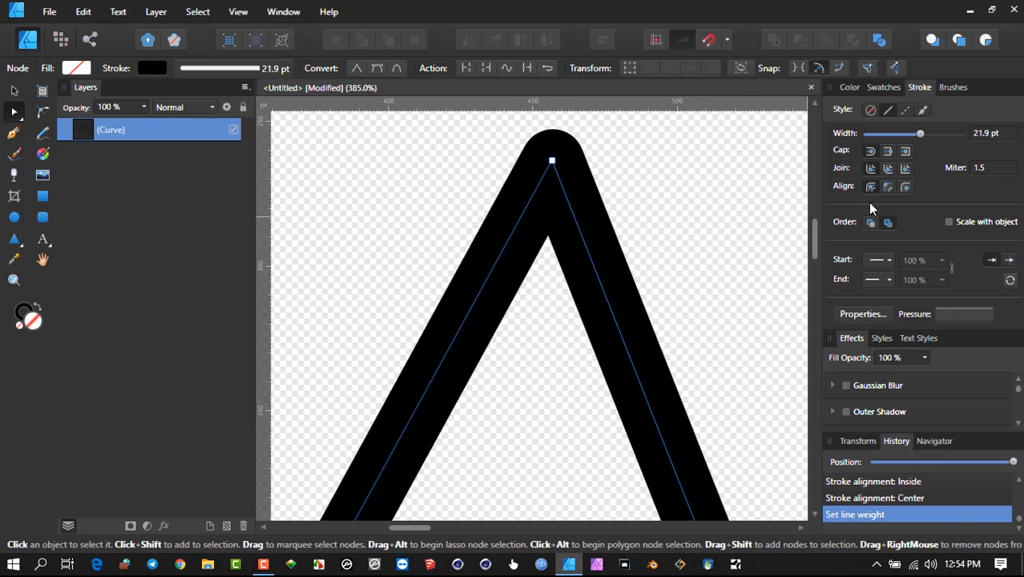
{"action": "left_click", "coordinate": [887, 186]}
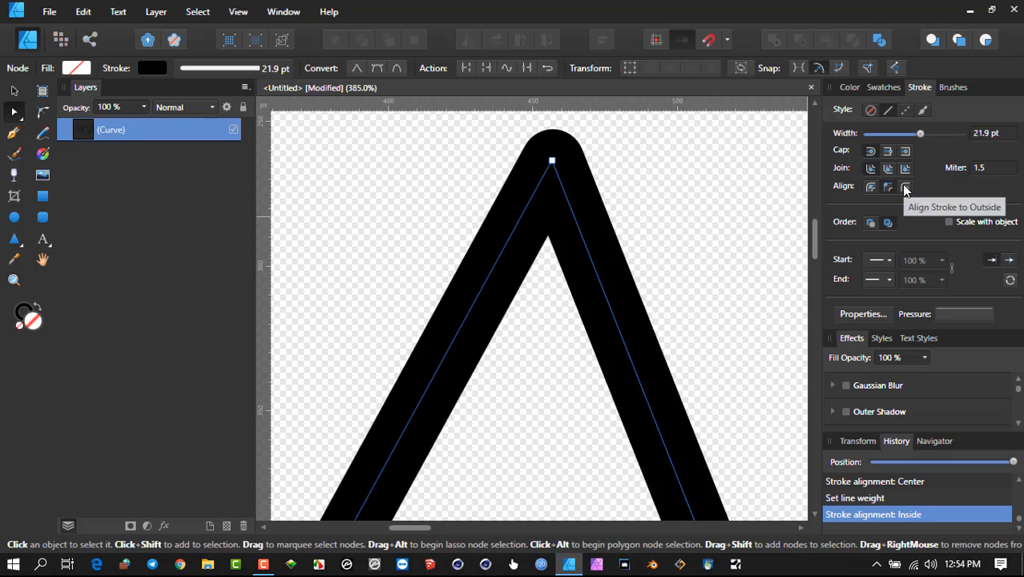
{"action": "left_click", "coordinate": [905, 187]}
{"action": "scroll", "coordinate": [696, 208], "scroll_direction": "down", "scroll_amount": 11}
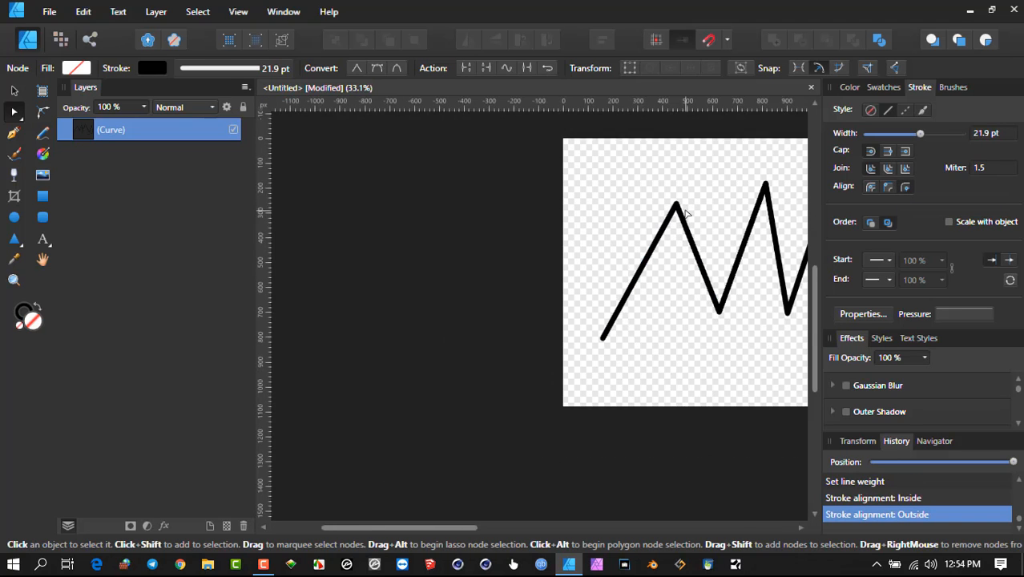
{"action": "left_click_drag", "start_coordinate": [674, 217], "coordinate": [482, 220]}
{"action": "scroll", "coordinate": [523, 247], "scroll_direction": "up", "scroll_amount": 5}
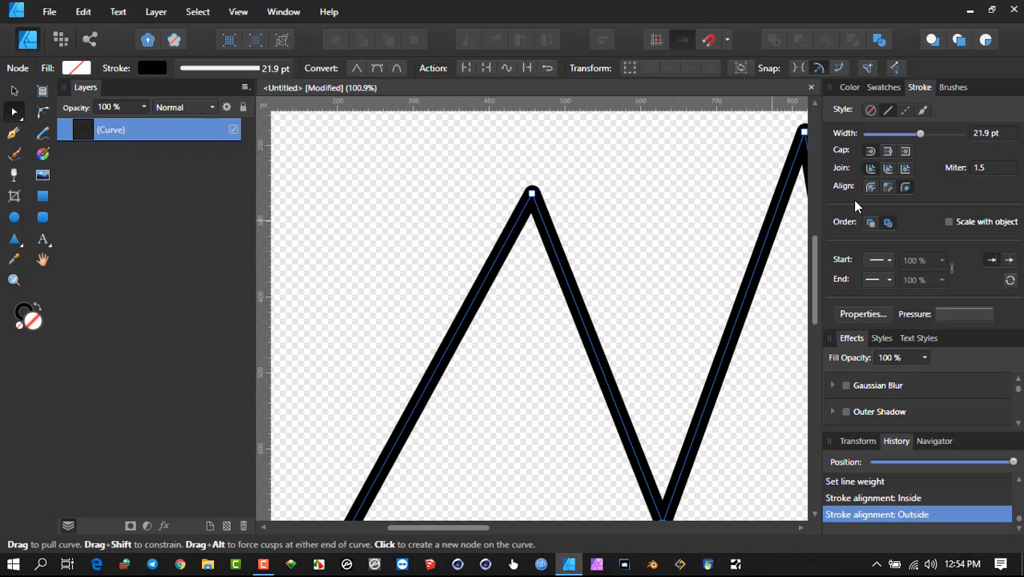
{"action": "left_click", "coordinate": [871, 187]}
{"action": "scroll", "coordinate": [420, 176], "scroll_direction": "down", "scroll_amount": 5}
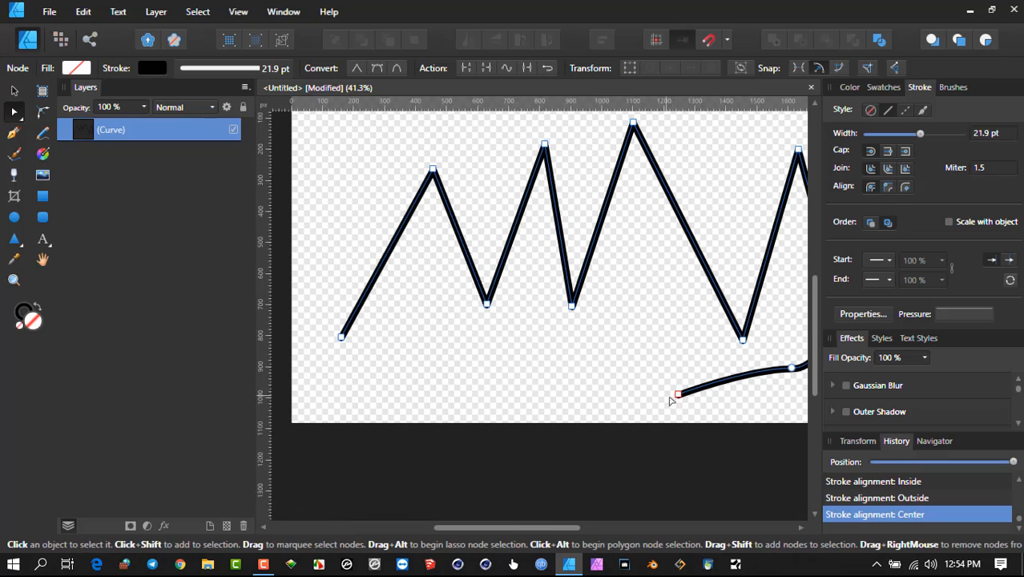
- Close the curve with the Pen tool by joining its last node to the starting node with a straight segment
{"action": "left_click", "coordinate": [678, 395]}
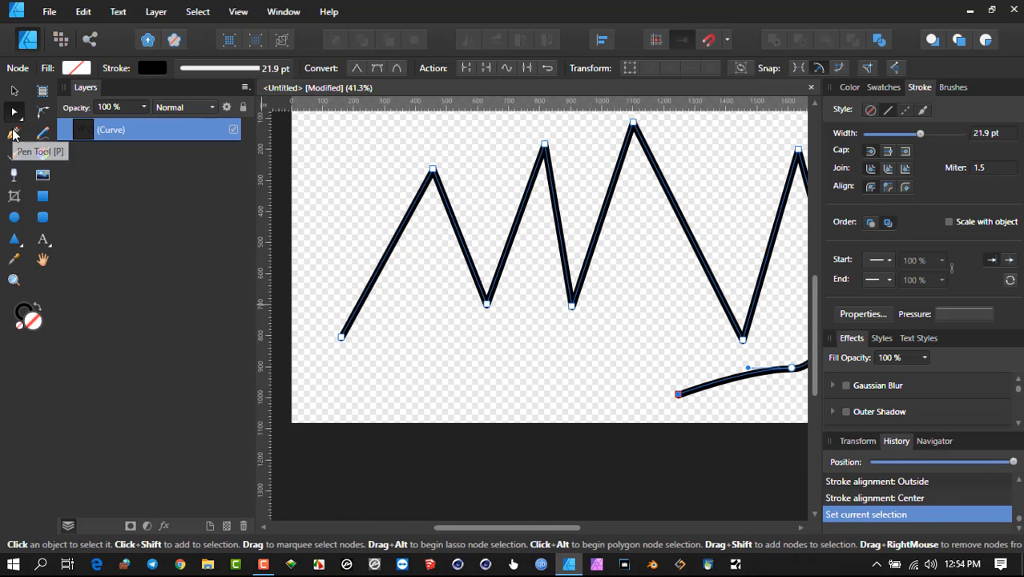
{"action": "left_click", "coordinate": [14, 134]}
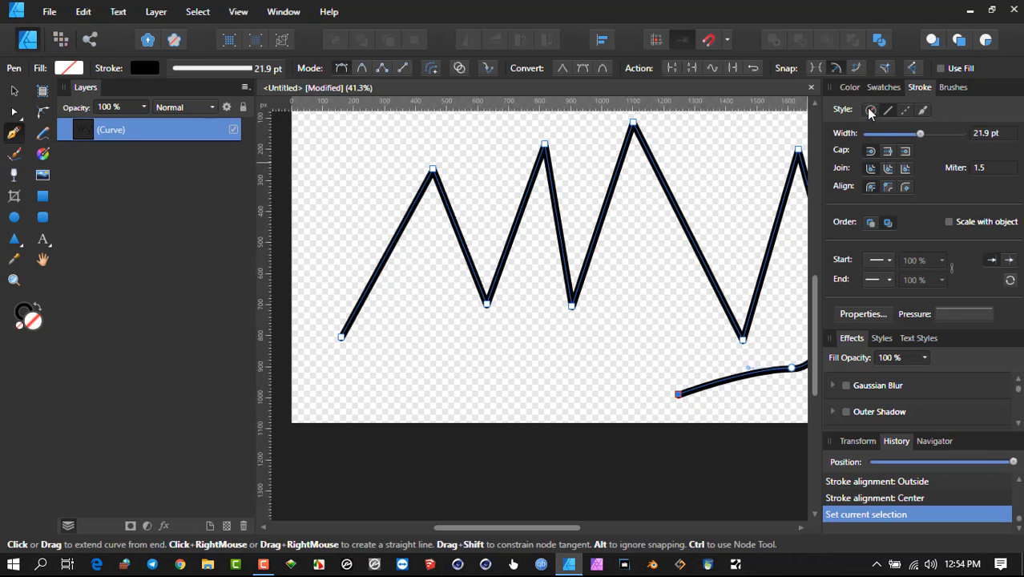
{"action": "left_click", "coordinate": [680, 394]}
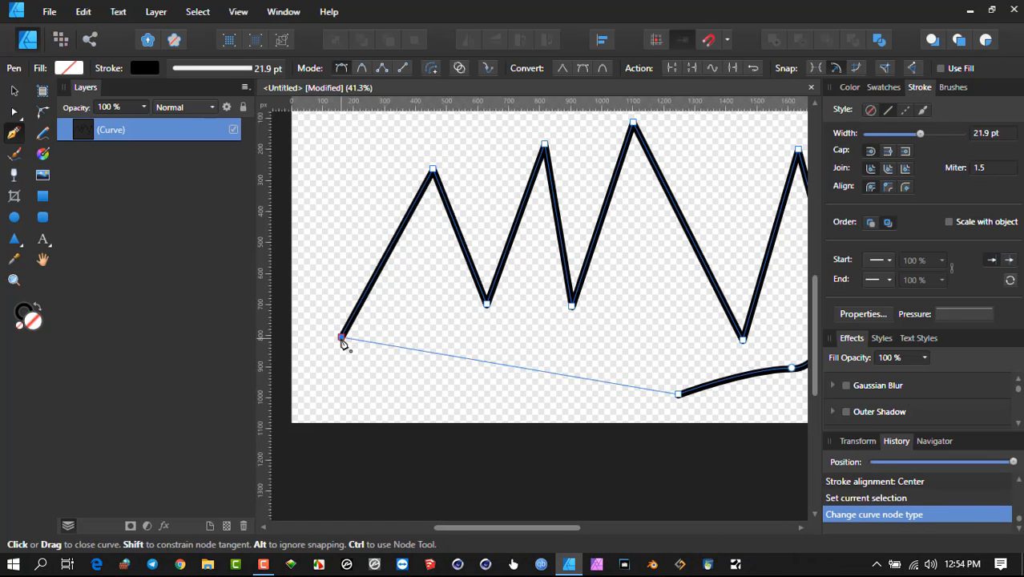
{"action": "left_click", "coordinate": [341, 339]}
- Compare inside and outside stroke alignment on the closed curve, restore center alignment, and inspect the corners
{"action": "scroll", "coordinate": [409, 123], "scroll_direction": "up", "scroll_amount": 4}
{"action": "scroll", "coordinate": [521, 270], "scroll_direction": "up", "scroll_amount": 2}
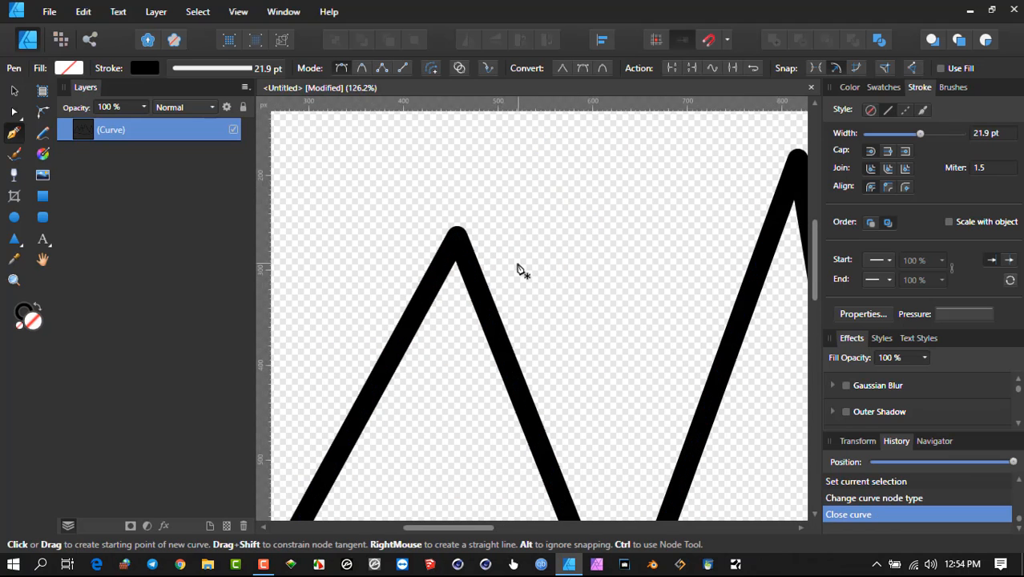
{"action": "left_click", "coordinate": [888, 186]}
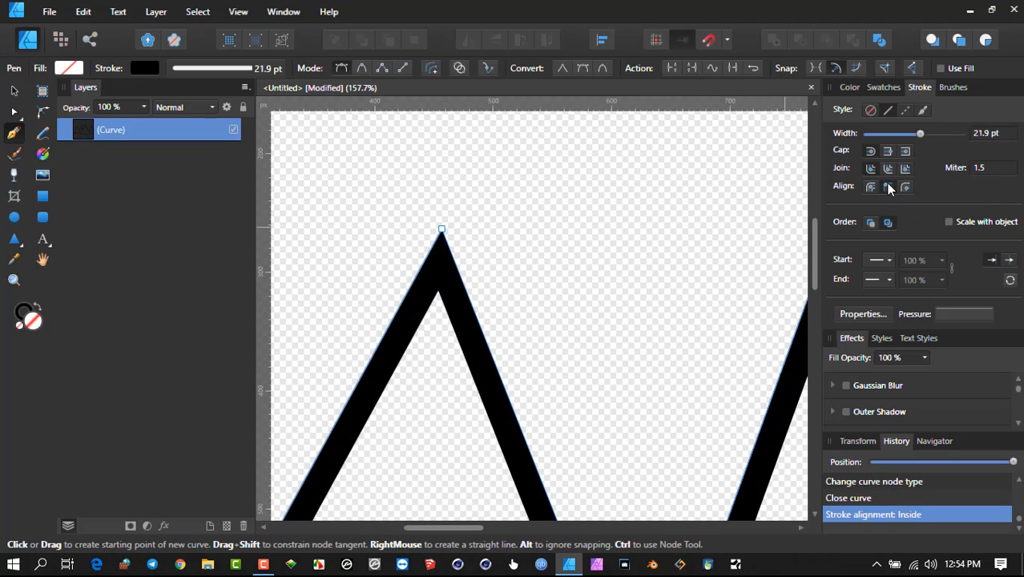
{"action": "left_click", "coordinate": [905, 188]}
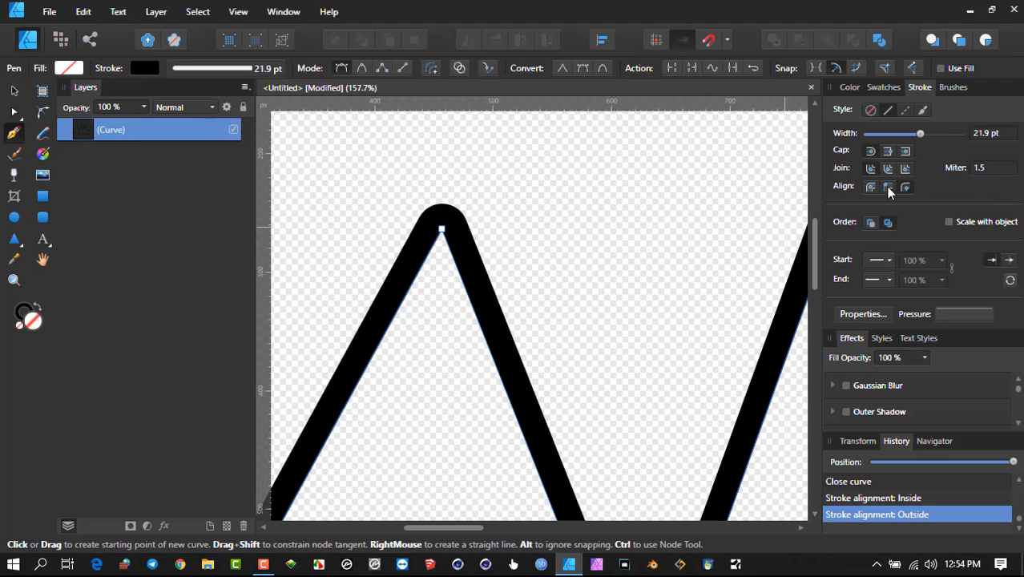
{"action": "left_click", "coordinate": [870, 186]}
{"action": "scroll", "coordinate": [470, 234], "scroll_direction": "down", "scroll_amount": 4}
{"action": "left_click_drag", "start_coordinate": [527, 243], "coordinate": [496, 183]}
{"action": "scroll", "coordinate": [495, 184], "scroll_direction": "down", "scroll_amount": 1}
{"action": "mouse_move", "coordinate": [689, 232]}
{"action": "left_mouse_down"}
{"action": "mouse_move", "coordinate": [635, 232]}
{"action": "mouse_move", "coordinate": [661, 232]}
{"action": "left_mouse_up"}
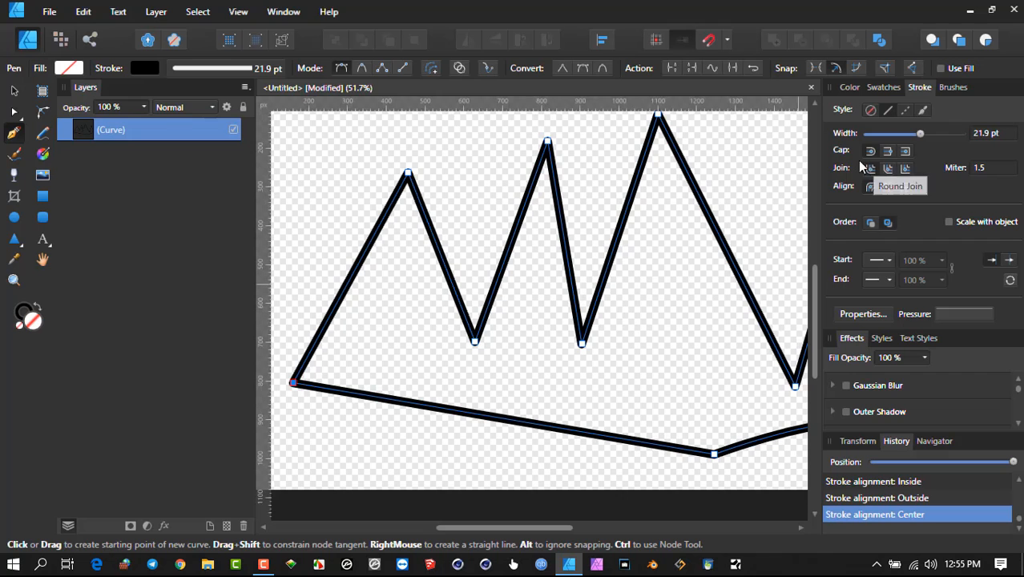
{"action": "scroll", "coordinate": [442, 178], "scroll_direction": "up", "scroll_amount": 4}
{"action": "scroll", "coordinate": [506, 217], "scroll_direction": "down", "scroll_amount": 1}
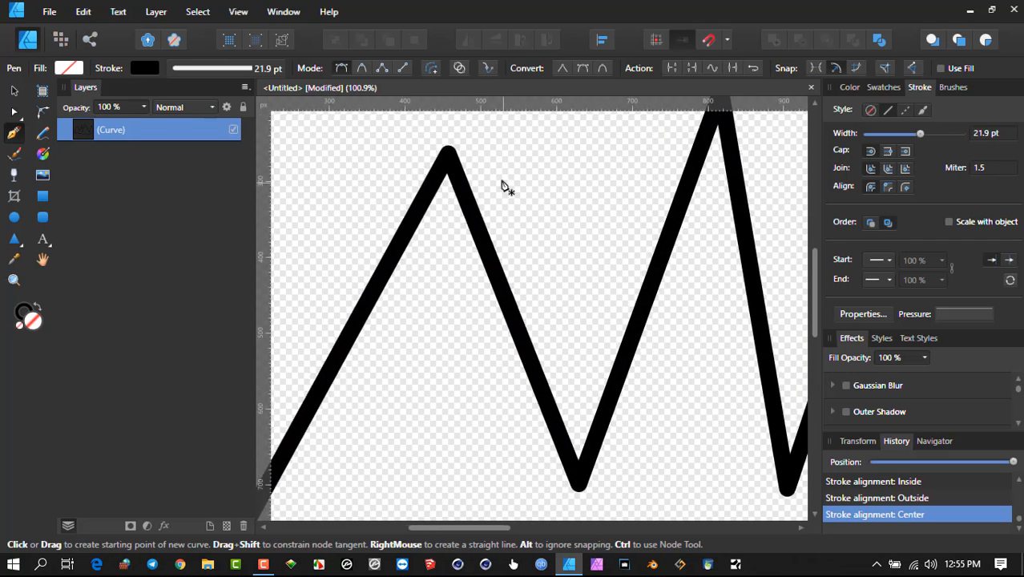
- Undo the stroke alignment changes and the closing segment, returning to the open curve
{"action": "scroll", "coordinate": [553, 193], "scroll_direction": "down", "scroll_amount": 5}
{"action": "key", "text": "ctrl+z"}
{"action": "key", "text": "ctrl+z"}
{"action": "key", "text": "ctrl+z"}
{"action": "key", "text": "ctrl+z"}
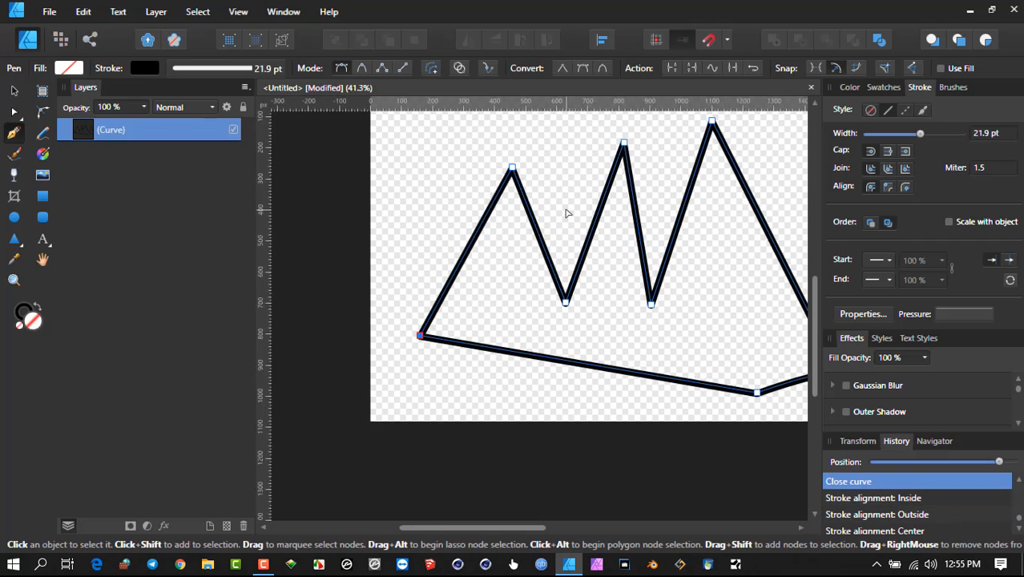
{"action": "left_click", "coordinate": [565, 211], "text": "ctrl"}
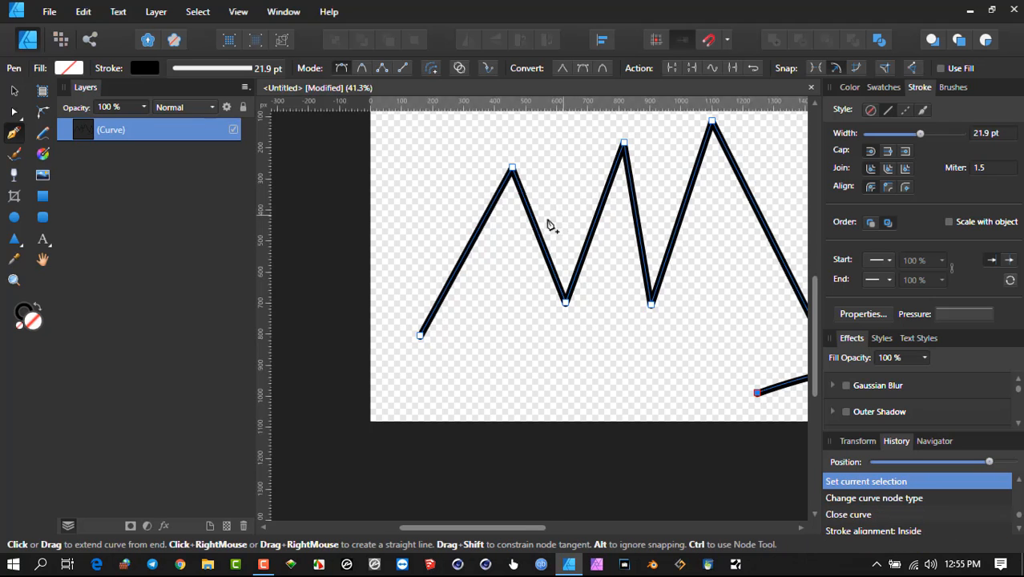
- Compare miter and bevel joins at the curve's first peak, then restore the round join
{"action": "scroll", "coordinate": [545, 224], "scroll_direction": "up", "scroll_amount": 4}
{"action": "scroll", "coordinate": [487, 205], "scroll_direction": "up", "scroll_amount": 2}
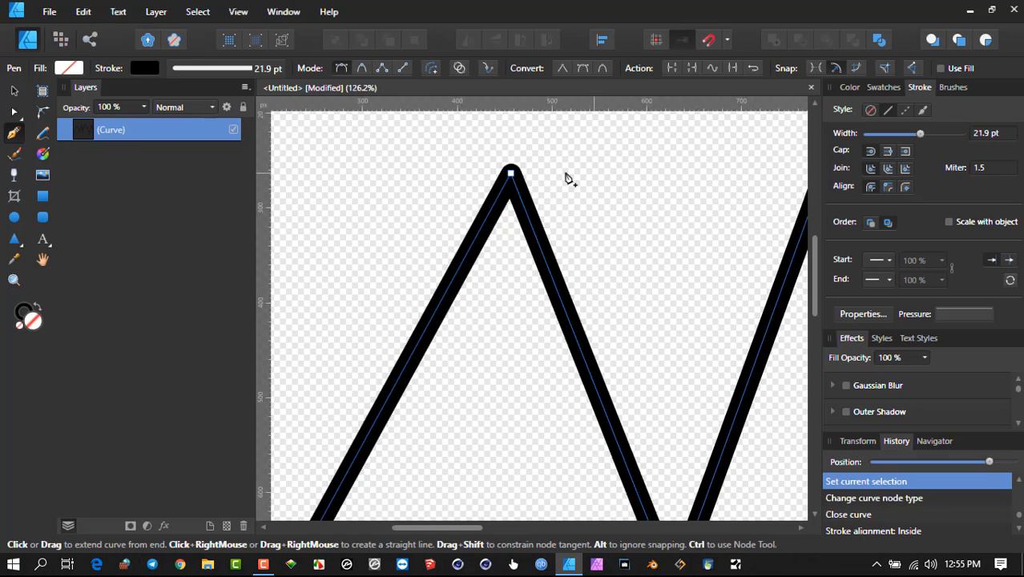
{"action": "left_click", "coordinate": [906, 169]}
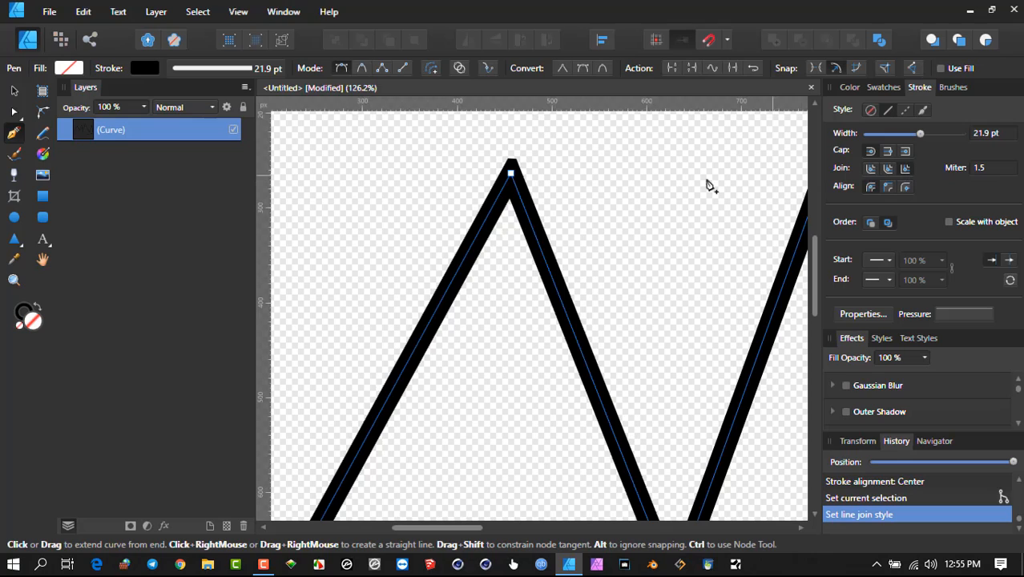
{"action": "left_click", "coordinate": [885, 170]}
{"action": "left_click", "coordinate": [869, 169]}
- Compare butt, square and round caps at the curve's starting end, finishing with the butt cap
{"action": "scroll", "coordinate": [519, 204], "scroll_direction": "down", "scroll_amount": 5}
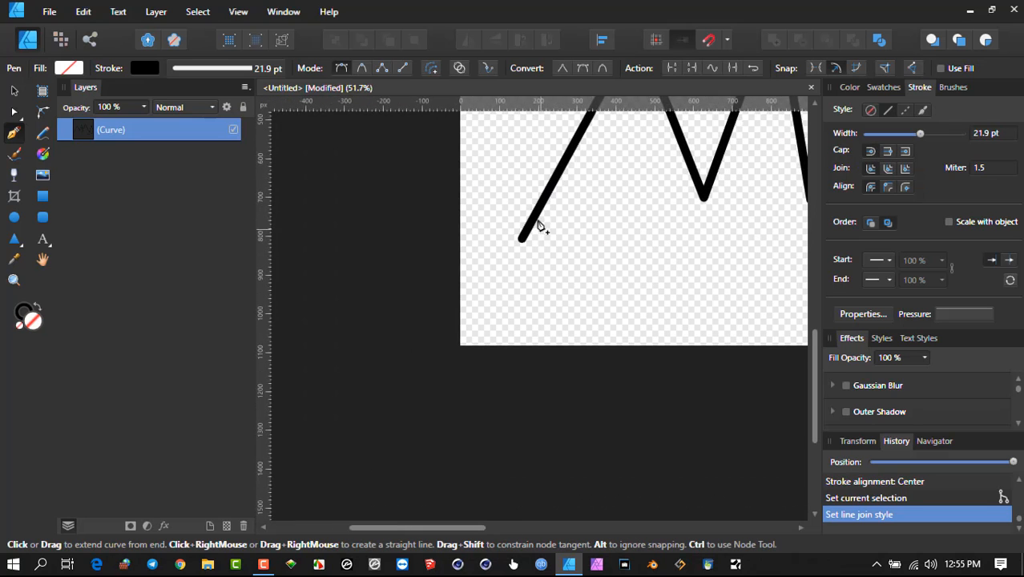
{"action": "scroll", "coordinate": [538, 227], "scroll_direction": "up", "scroll_amount": 8}
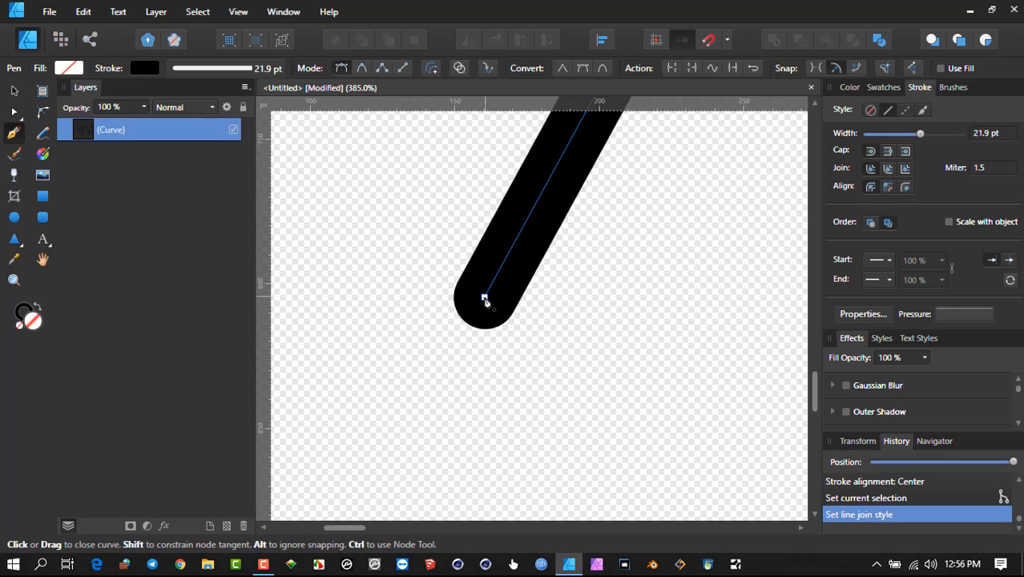
{"action": "left_click", "coordinate": [484, 299]}
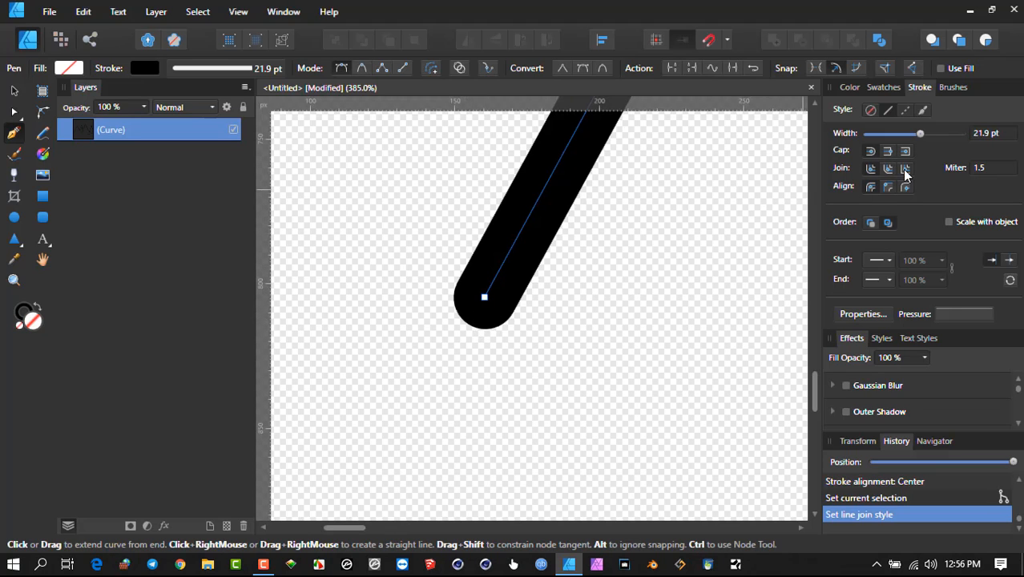
{"action": "left_click", "coordinate": [887, 150]}
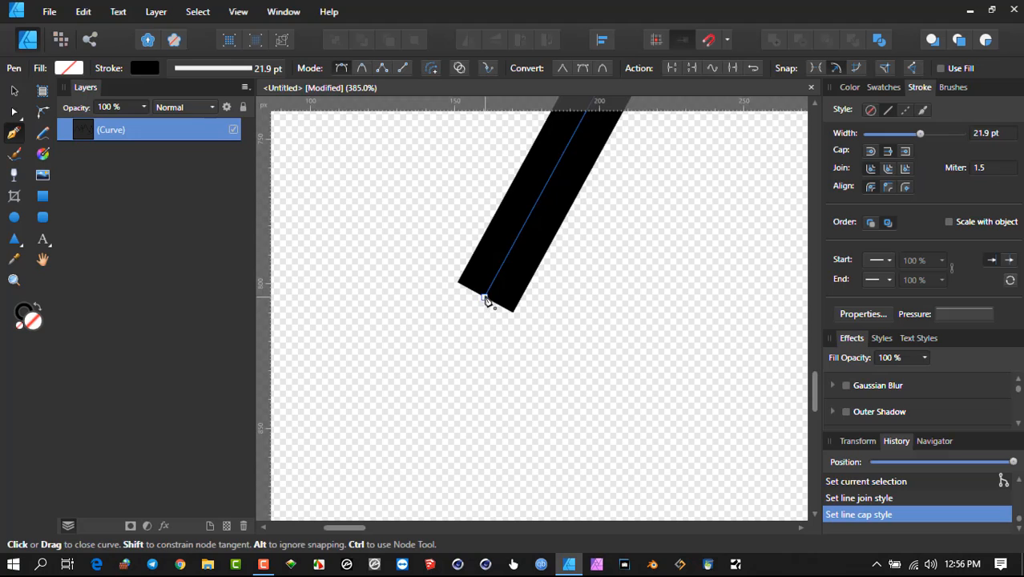
{"action": "left_click", "coordinate": [906, 153]}
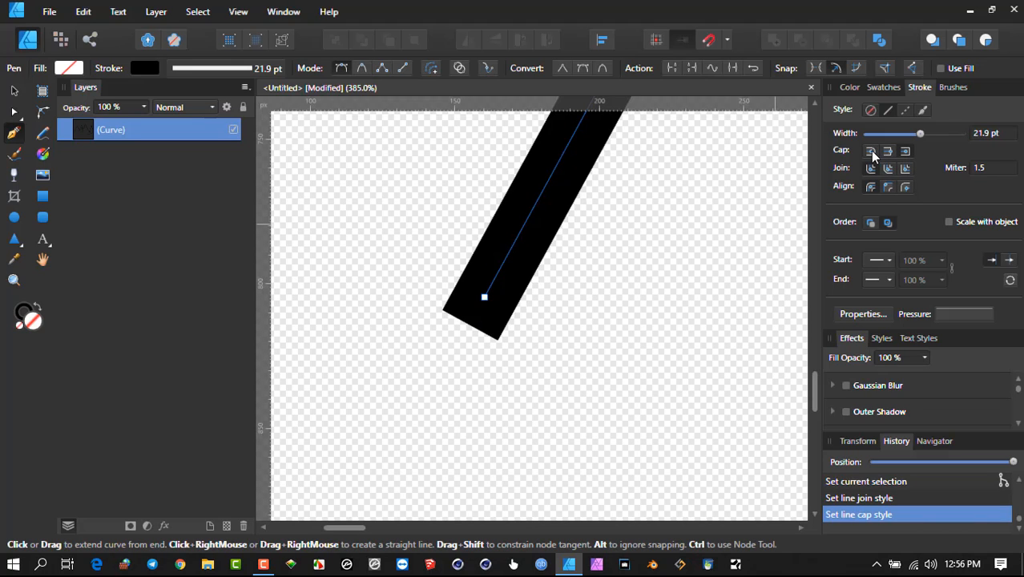
{"action": "left_click", "coordinate": [869, 150]}
{"action": "scroll", "coordinate": [684, 258], "scroll_direction": "down", "scroll_amount": 6}
{"action": "scroll", "coordinate": [686, 251], "scroll_direction": "up", "scroll_amount": 5}
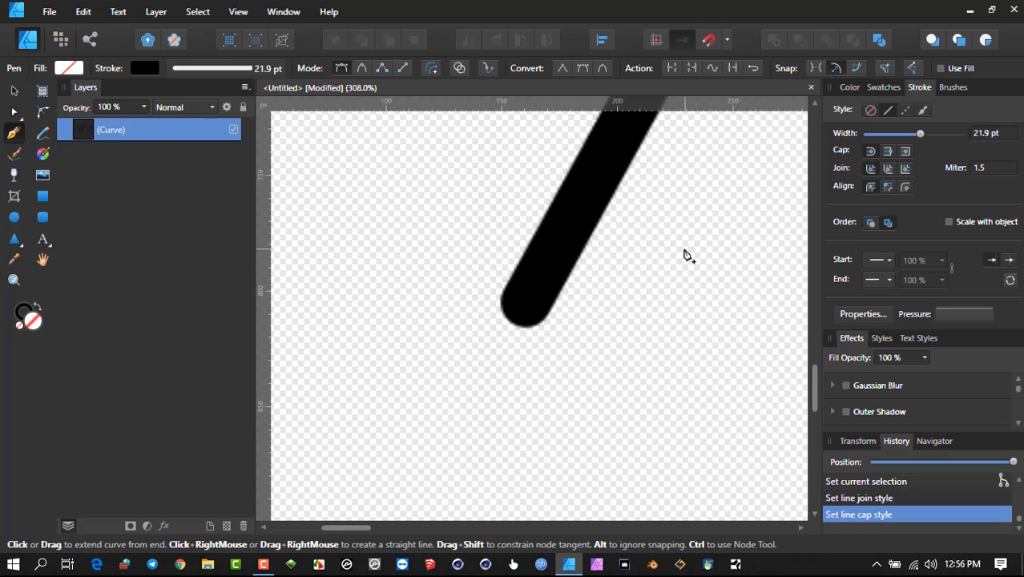
{"action": "scroll", "coordinate": [619, 276], "scroll_direction": "down", "scroll_amount": 8}
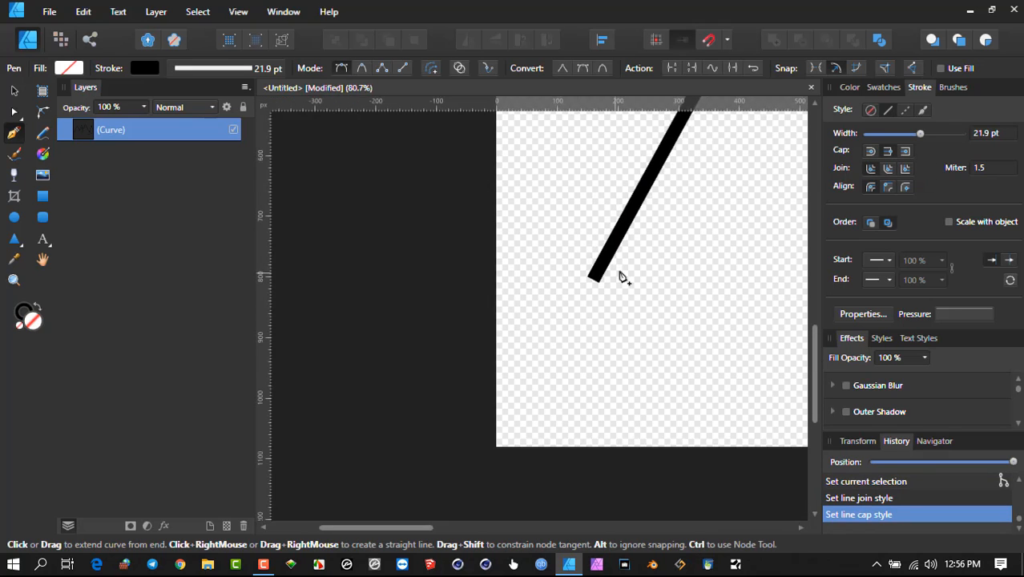
{"action": "scroll", "coordinate": [491, 287], "scroll_direction": "up", "scroll_amount": 3}
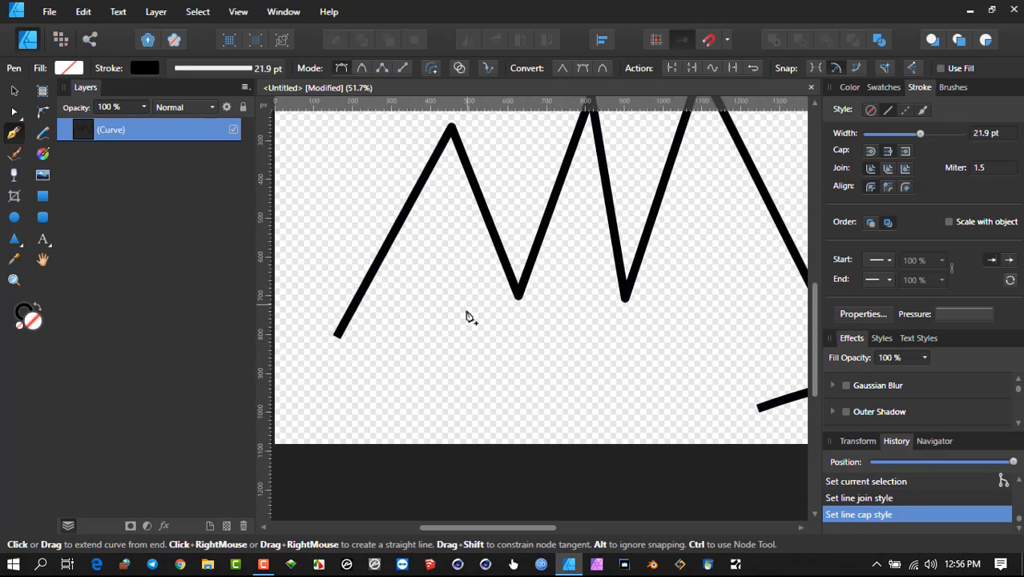
- Change the curve's corners to miter joins and set the miter limit to 5
{"action": "left_click_drag", "start_coordinate": [641, 375], "coordinate": [656, 429]}
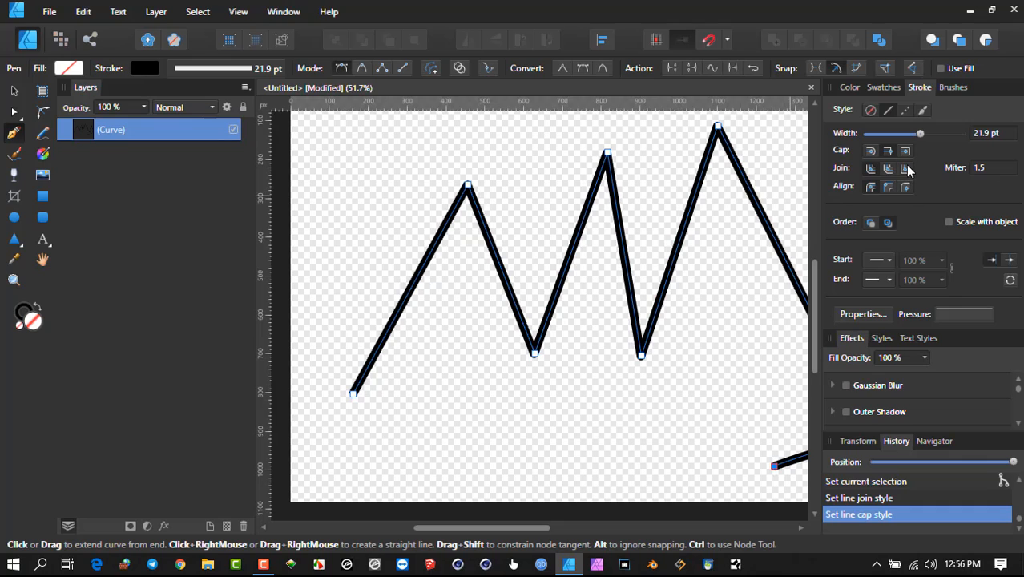
{"action": "left_click", "coordinate": [906, 171]}
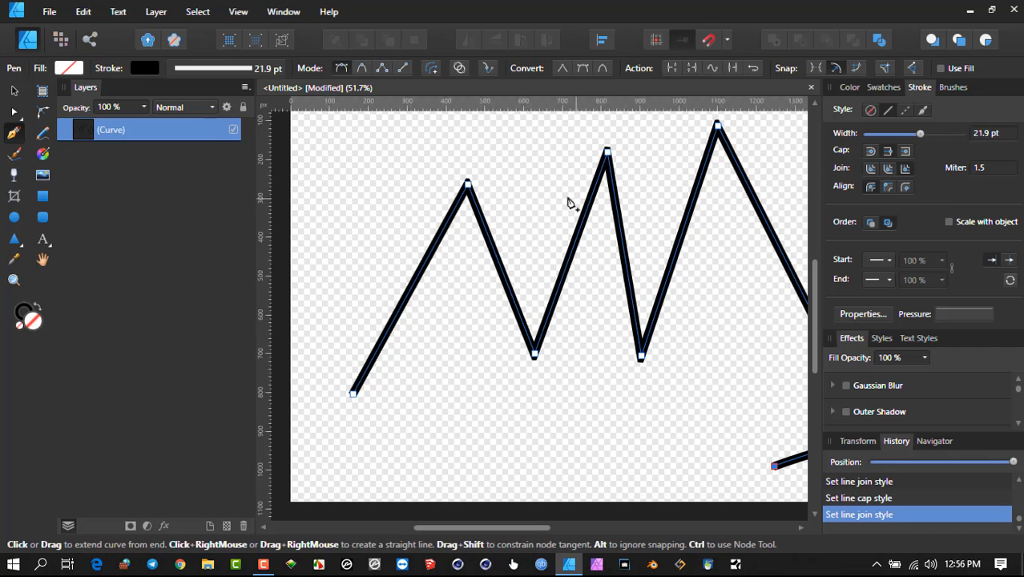
{"action": "scroll", "coordinate": [475, 188], "scroll_direction": "up", "scroll_amount": 5}
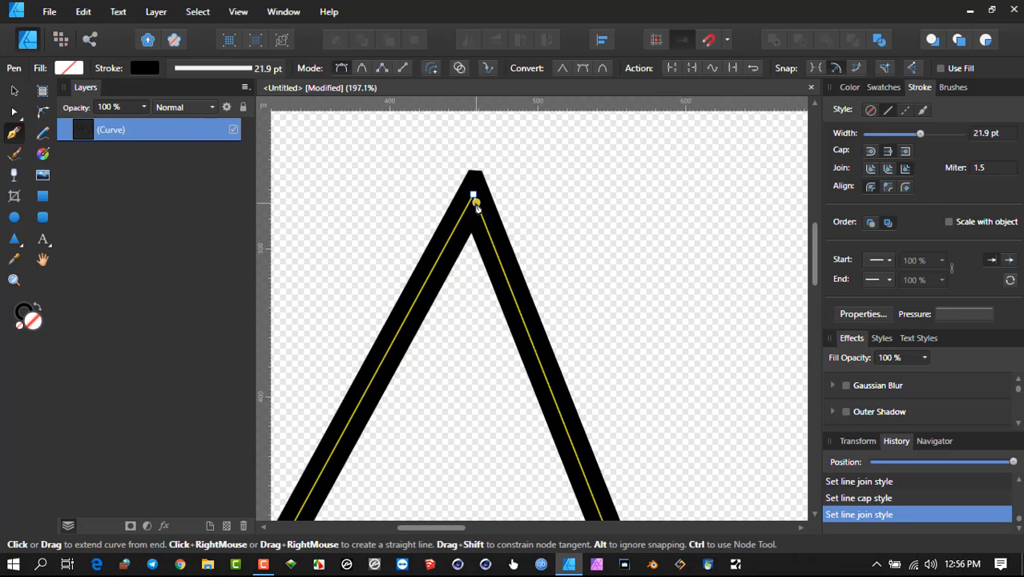
{"action": "left_click", "coordinate": [989, 170]}
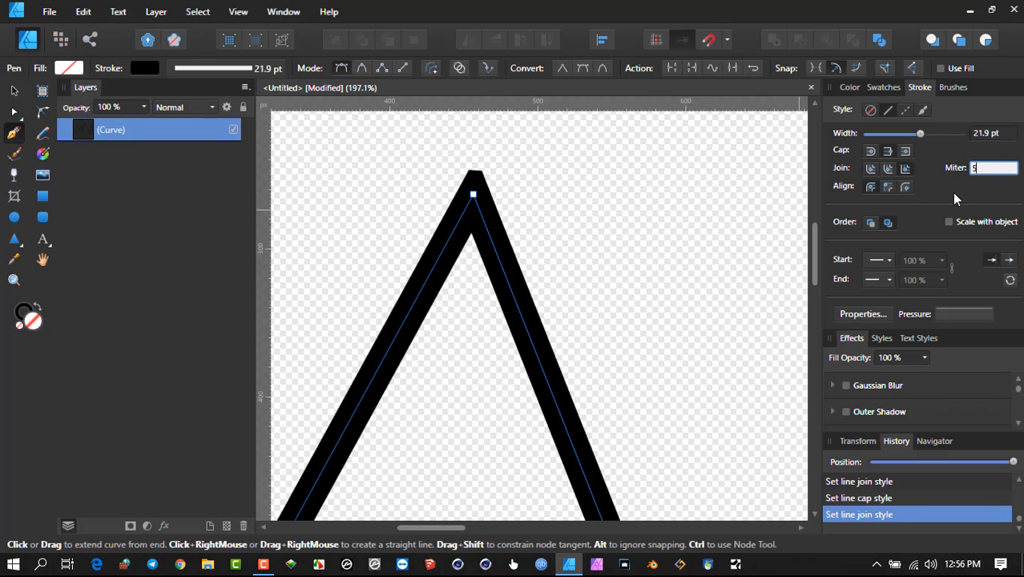
{"action": "key", "text": "Return"}
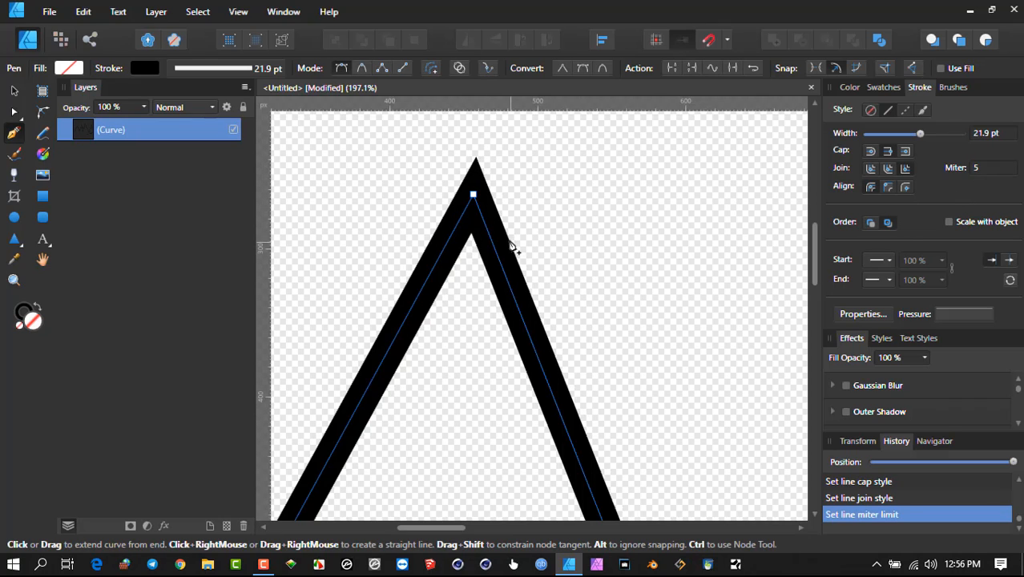
{"action": "scroll", "coordinate": [606, 233], "scroll_direction": "down", "scroll_amount": 2}
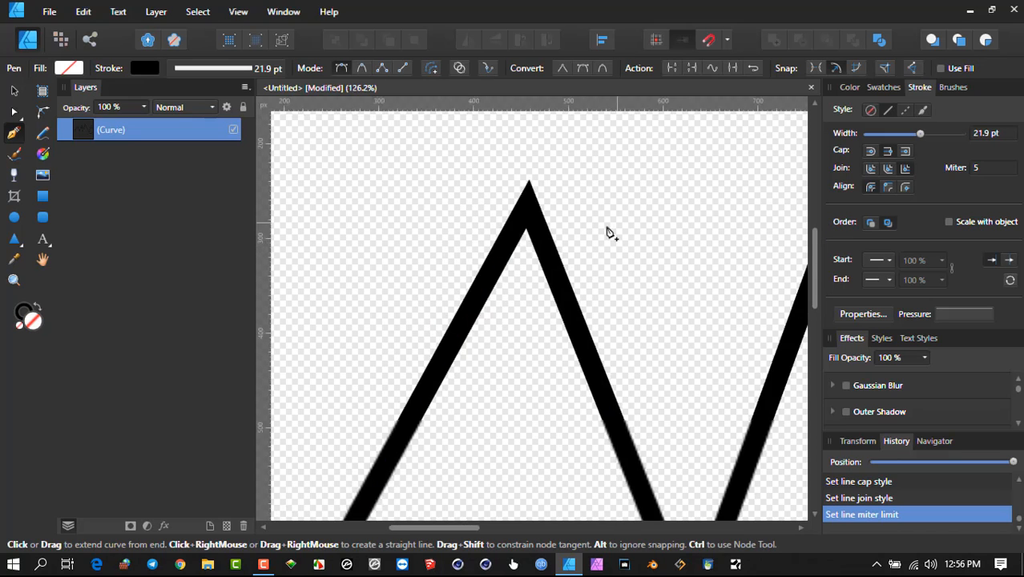
{"action": "scroll", "coordinate": [606, 232], "scroll_direction": "down", "scroll_amount": 4}
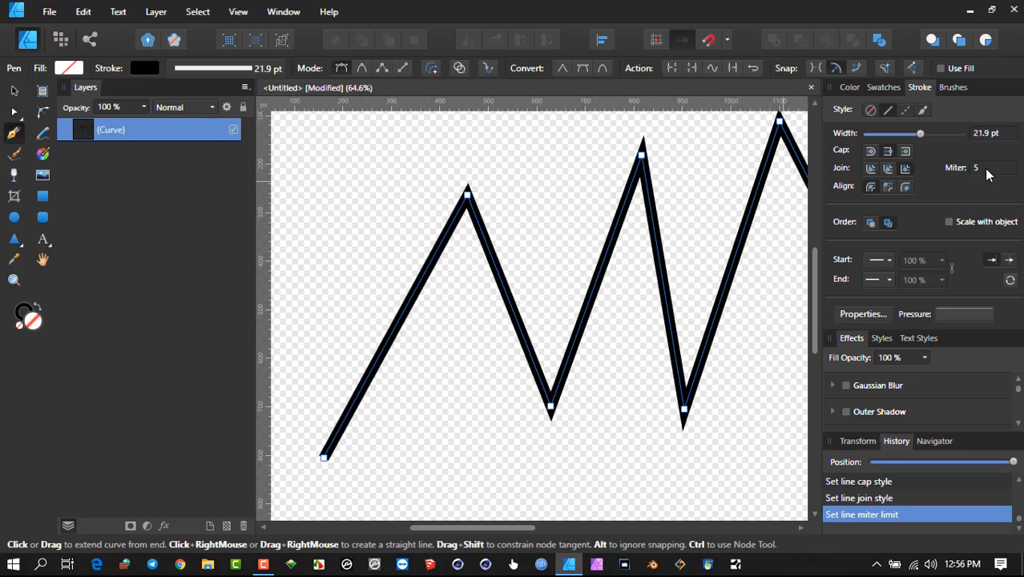
- Try the bevel join on the zigzag, then restore the miter join and inspect the pointed corners
{"action": "left_click", "coordinate": [885, 169]}
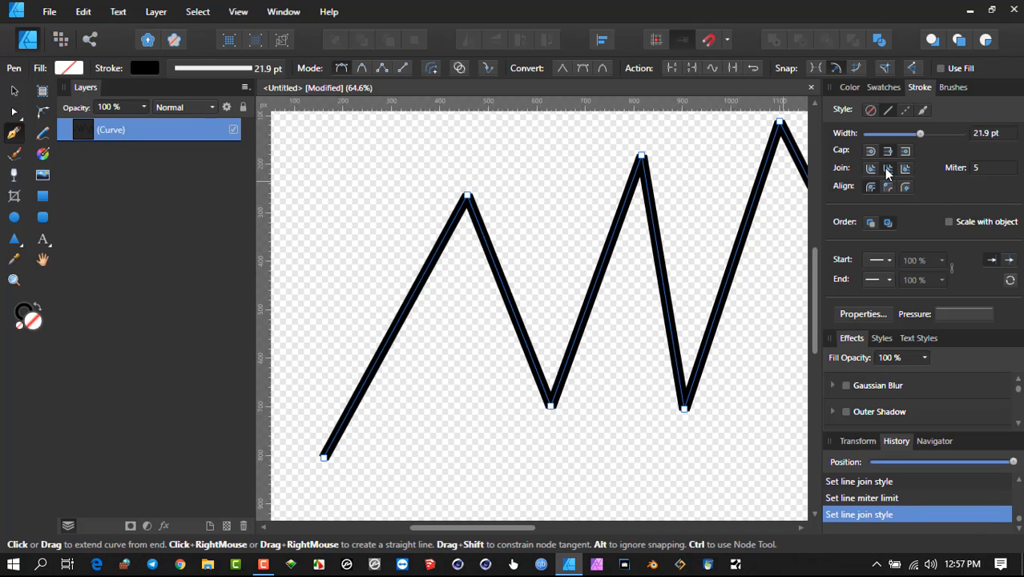
{"action": "left_click", "coordinate": [904, 170]}
{"action": "left_click", "coordinate": [906, 169]}
{"action": "left_click", "coordinate": [904, 170]}
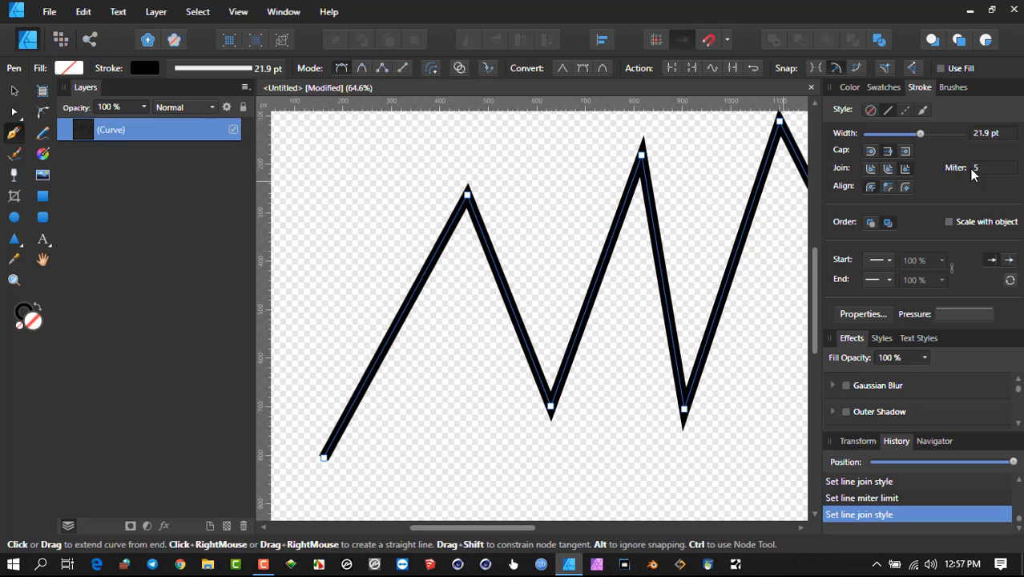
{"action": "scroll", "coordinate": [520, 193], "scroll_direction": "up", "scroll_amount": 3}
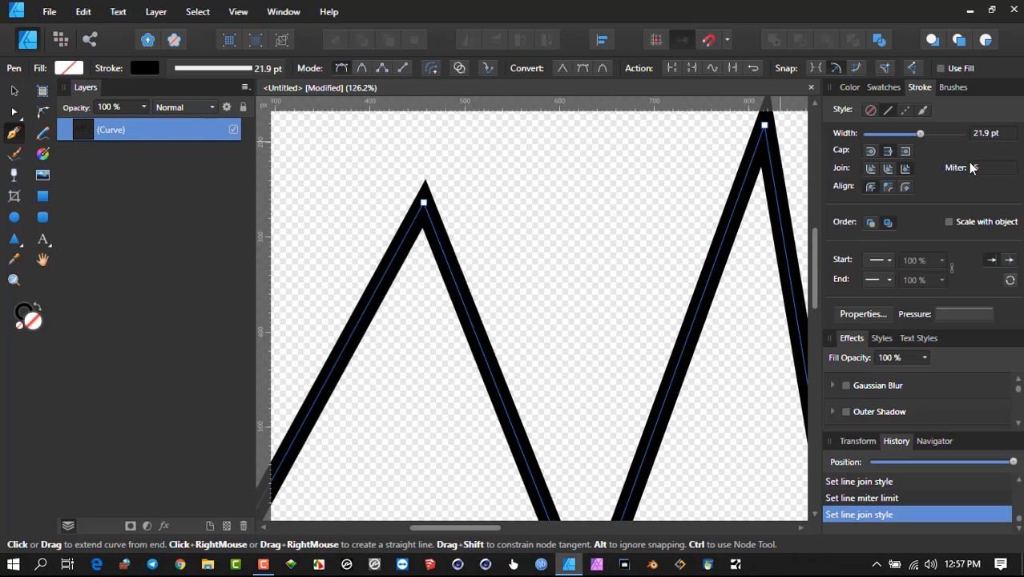
{"action": "scroll", "coordinate": [532, 221], "scroll_direction": "down", "scroll_amount": 5}
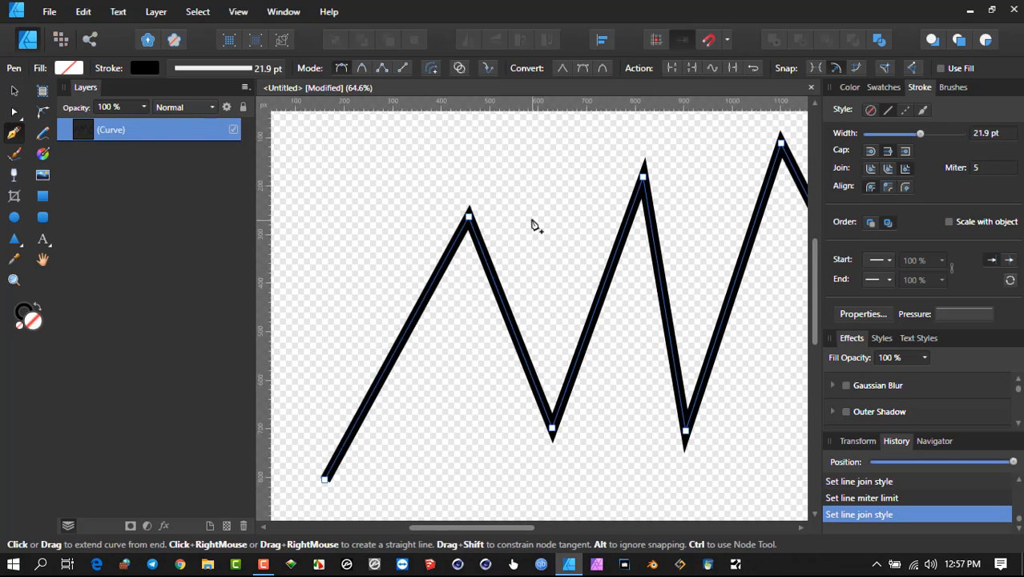
{"action": "scroll", "coordinate": [467, 224], "scroll_direction": "down", "scroll_amount": 1}
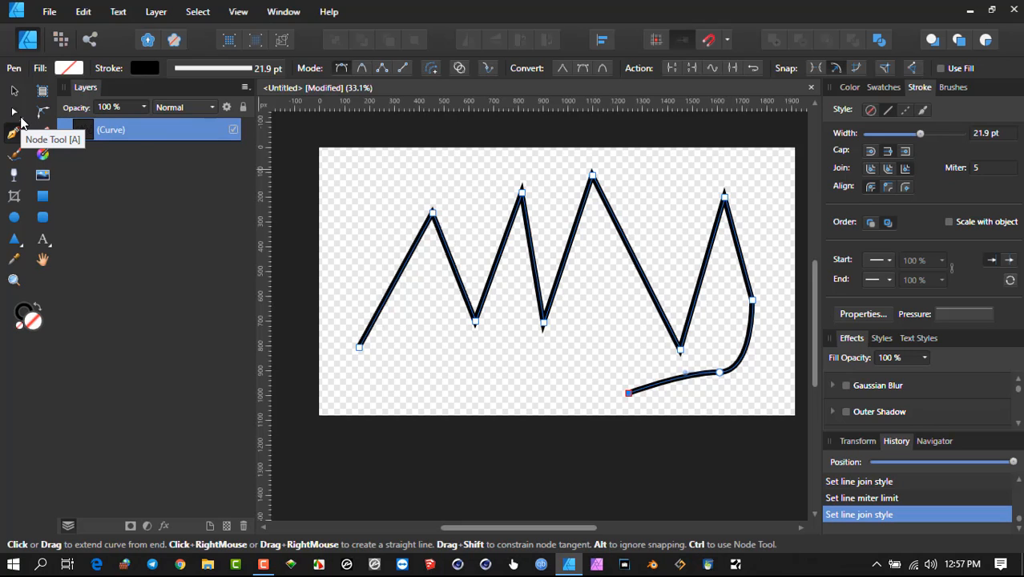
- Switch to the Node tool and select the node at the curve's first peak
{"action": "left_click", "coordinate": [20, 119]}
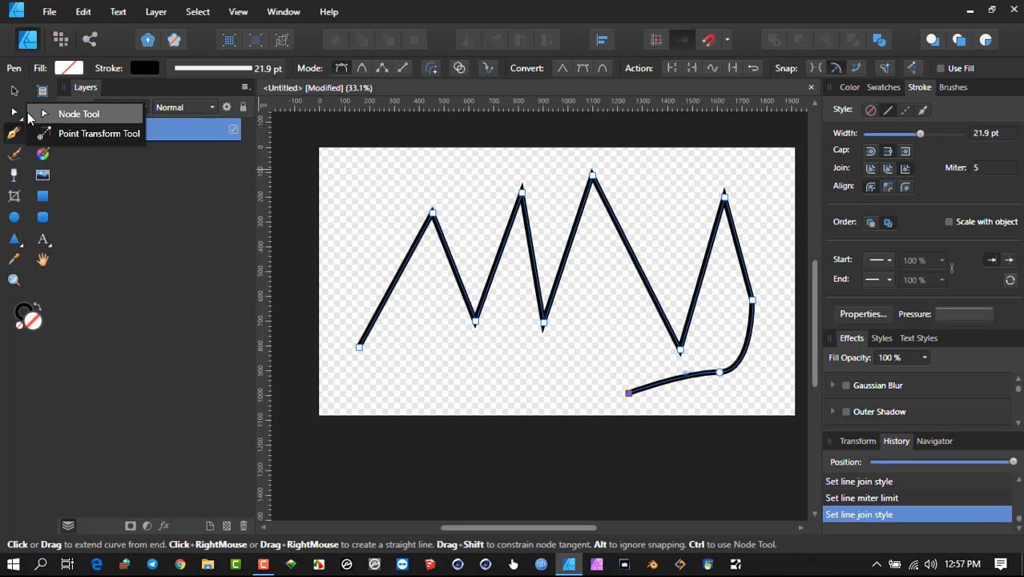
{"action": "left_click", "coordinate": [16, 116]}
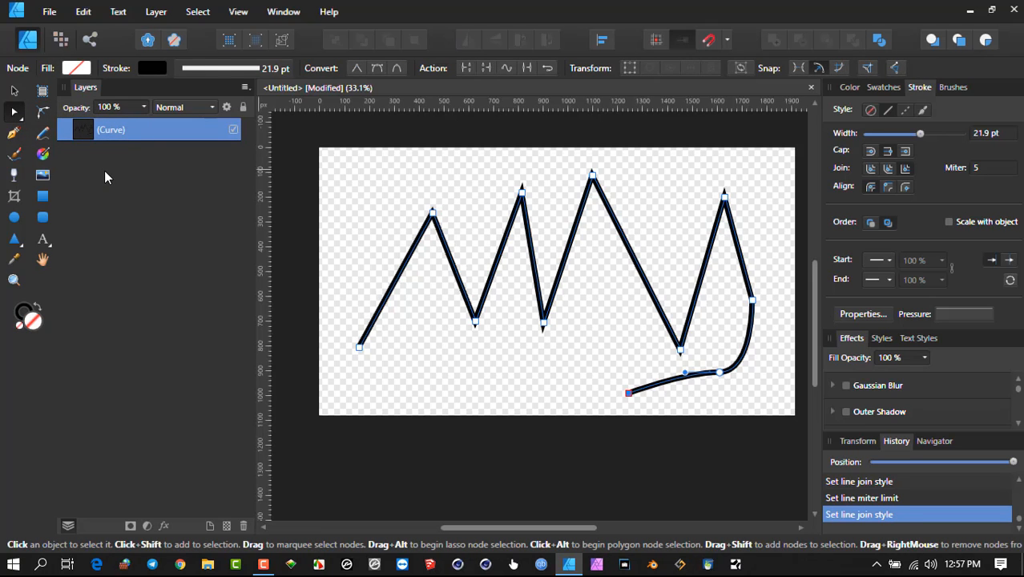
{"action": "key", "text": "f"}
{"action": "key", "text": "c"}
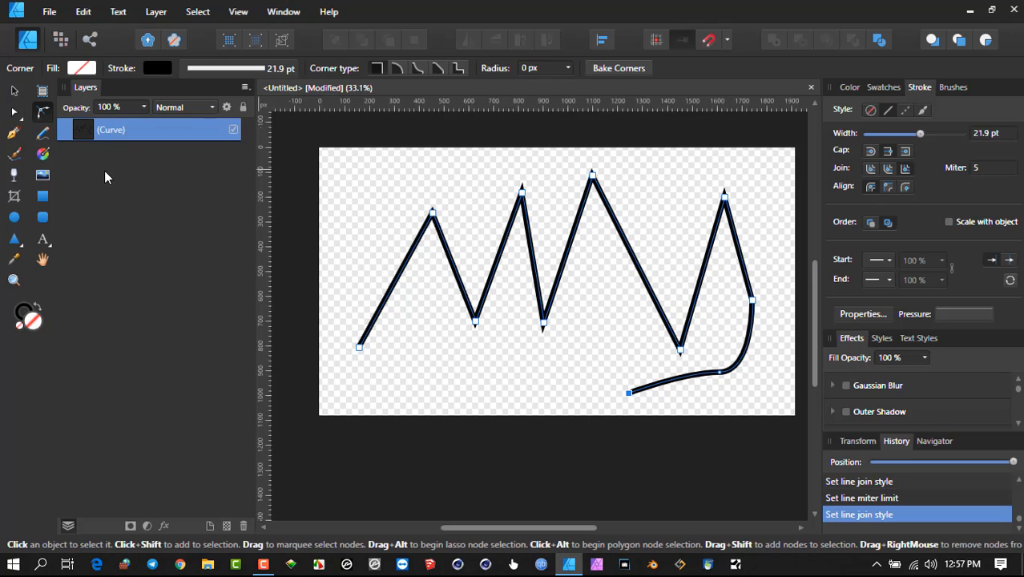
{"action": "key", "text": "a"}
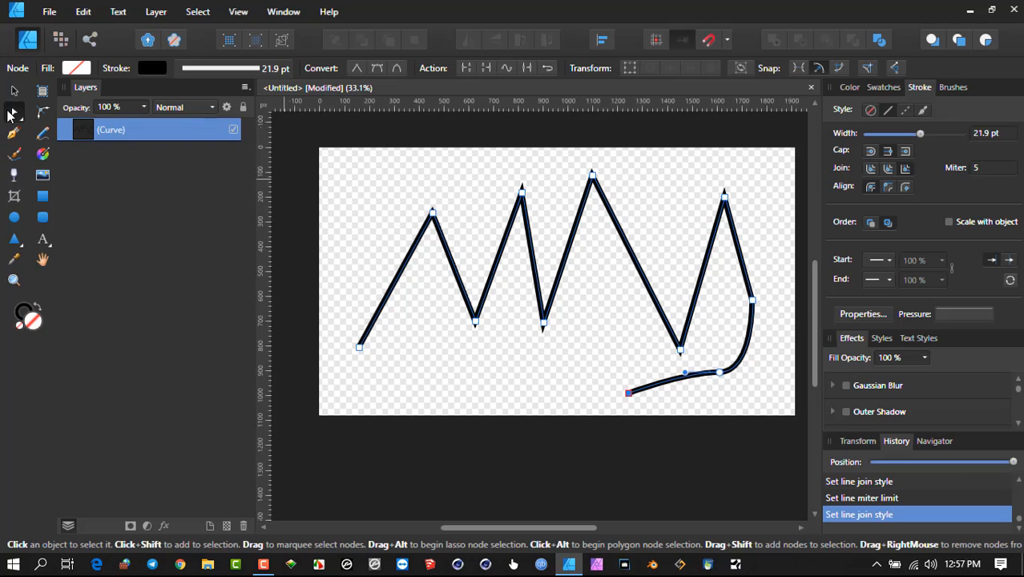
{"action": "scroll", "coordinate": [529, 225], "scroll_direction": "up", "scroll_amount": 3}
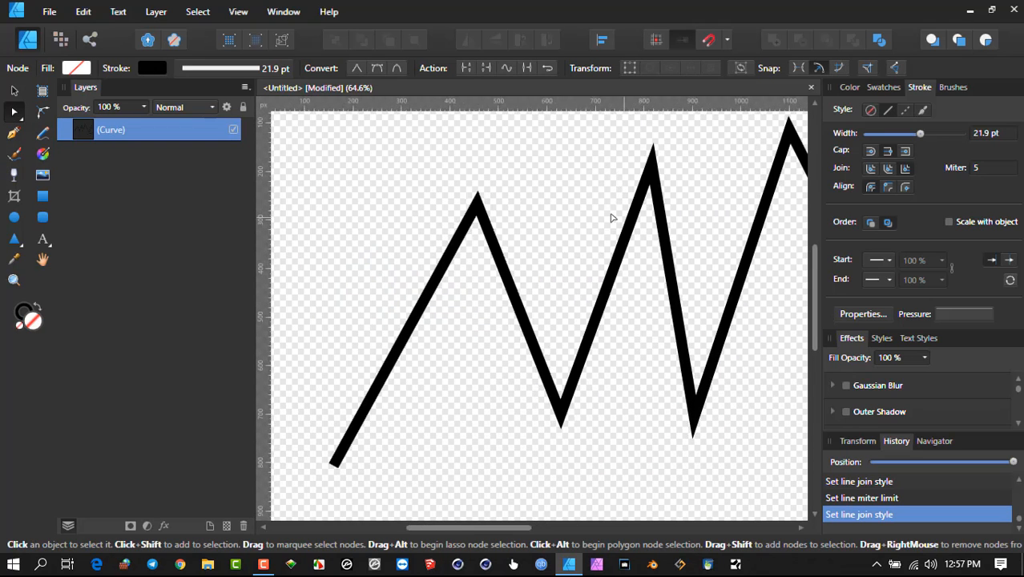
{"action": "left_click", "coordinate": [453, 201]}
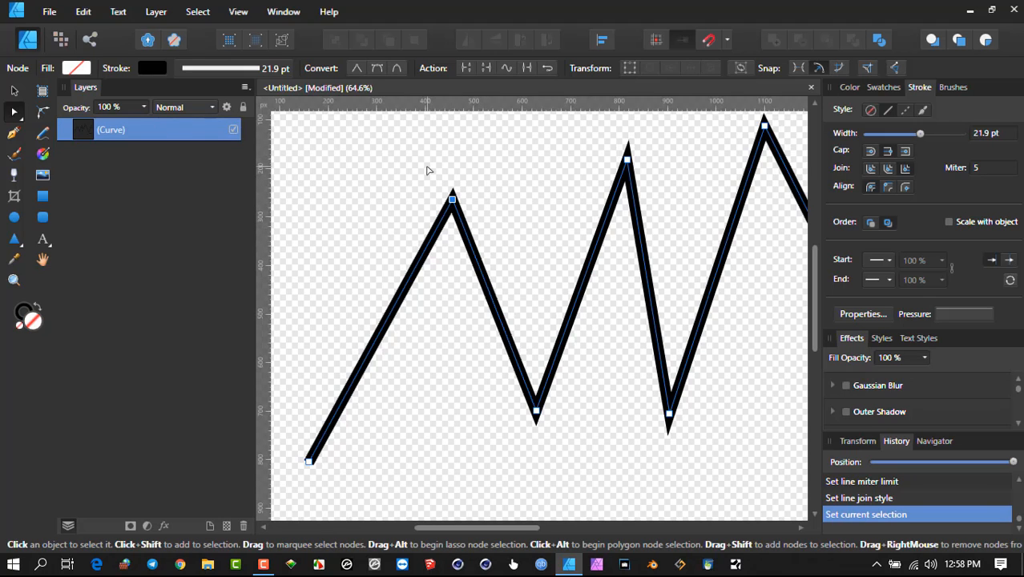
- Clear the selection, reselect the curve, and marquee-select only its first peak node
{"action": "left_click", "coordinate": [483, 220]}
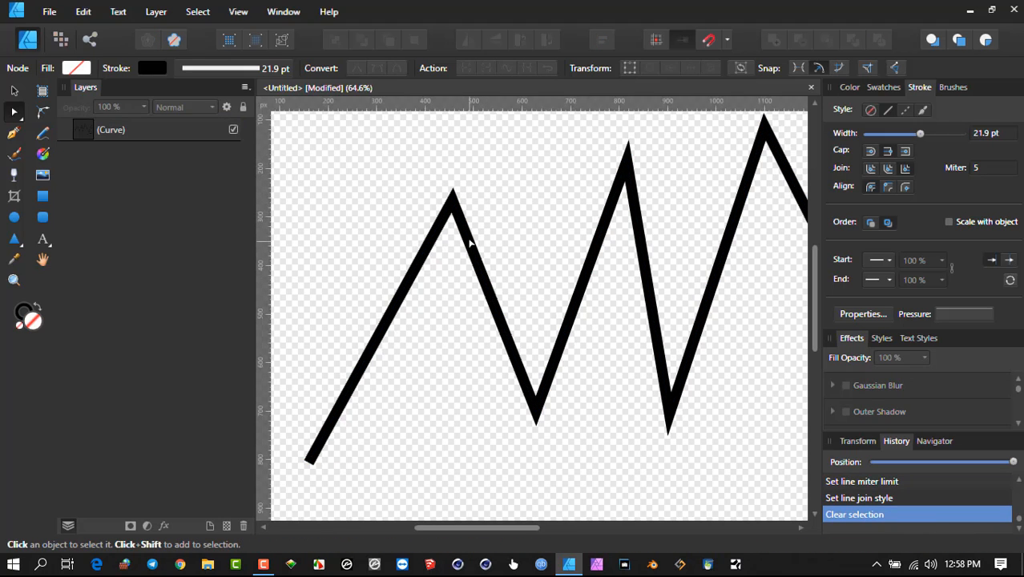
{"action": "left_click", "coordinate": [469, 235]}
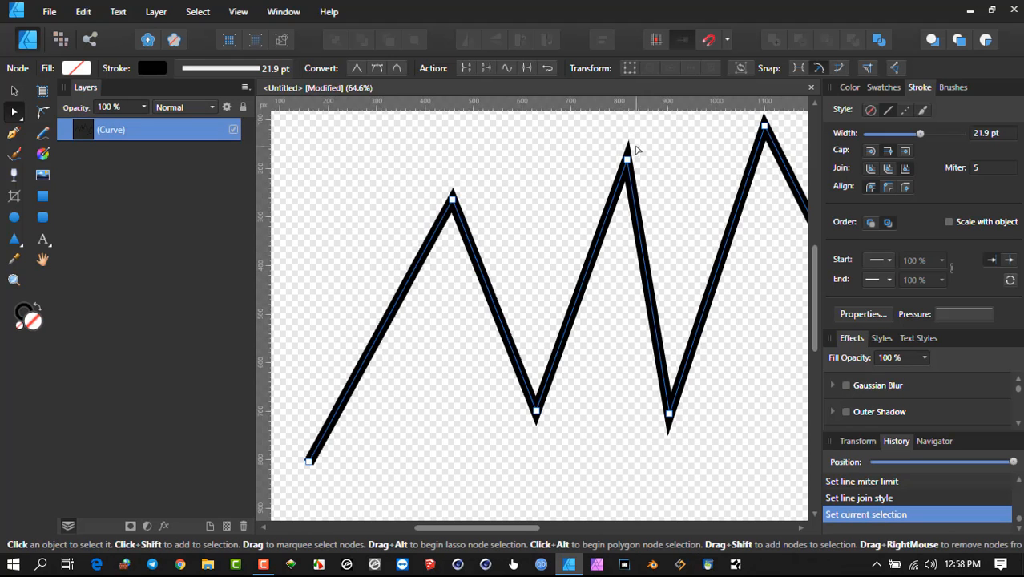
{"action": "scroll", "coordinate": [613, 240], "scroll_direction": "down", "scroll_amount": 1}
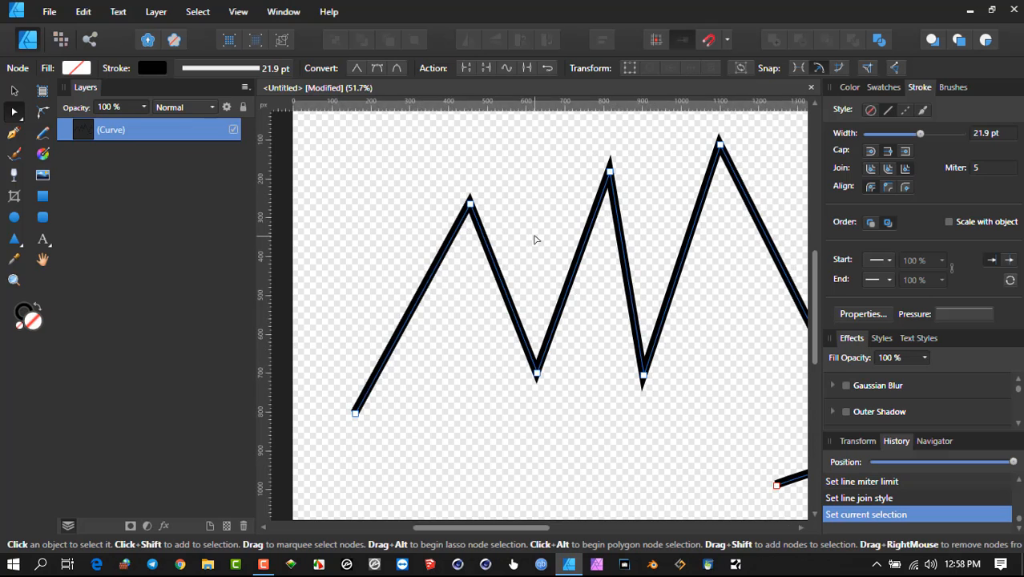
{"action": "scroll", "coordinate": [479, 209], "scroll_direction": "up", "scroll_amount": 1}
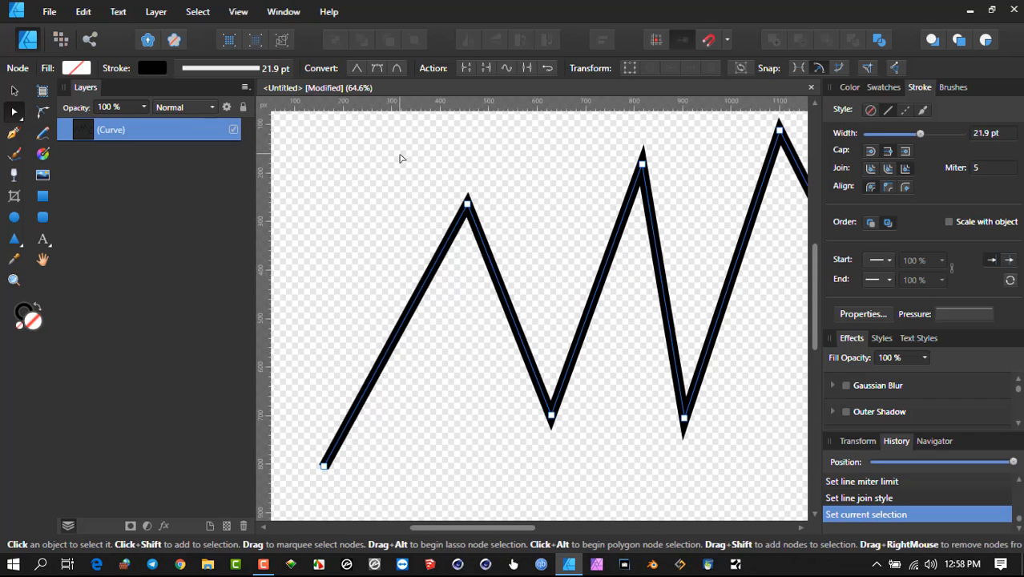
{"action": "left_click_drag", "start_coordinate": [400, 155], "coordinate": [562, 256]}
{"action": "scroll", "coordinate": [467, 204], "scroll_direction": "up", "scroll_amount": 3}
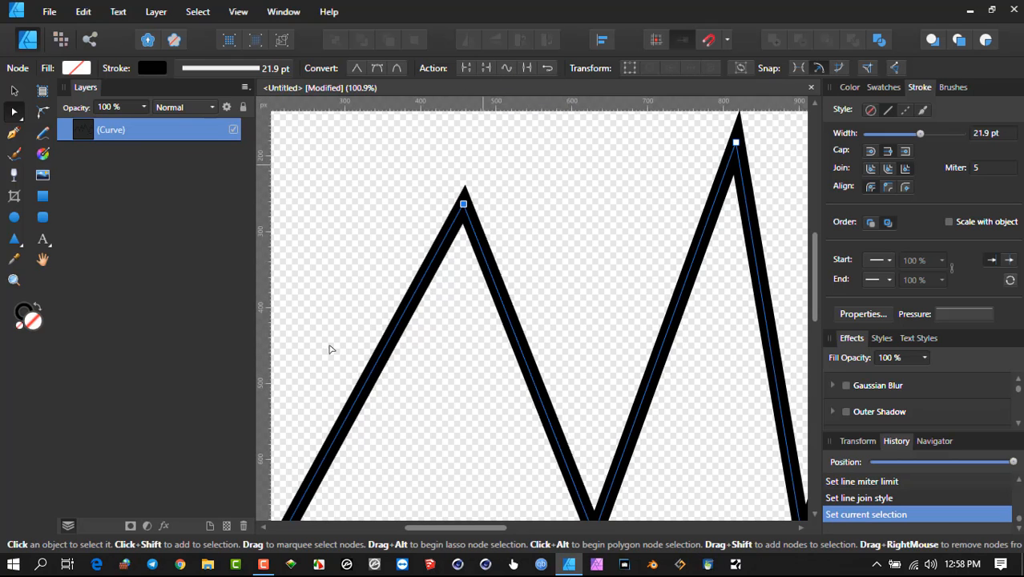
- Reselect the zigzag curve, try bending its first straight segment, and undo the bend
{"action": "scroll", "coordinate": [409, 336], "scroll_direction": "down", "scroll_amount": 2}
{"action": "left_click_drag", "start_coordinate": [412, 337], "coordinate": [455, 263]}
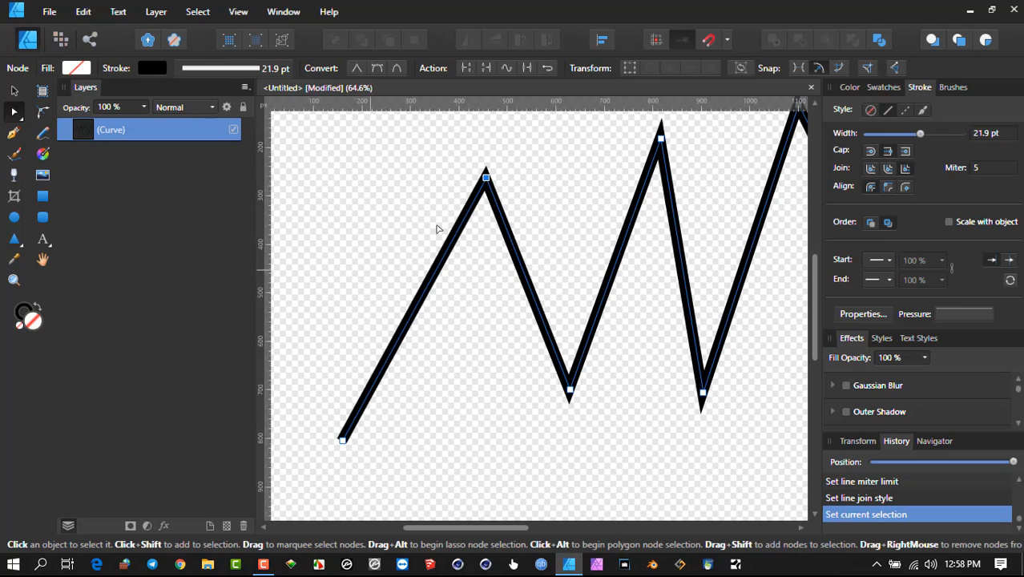
{"action": "scroll", "coordinate": [491, 146], "scroll_direction": "up", "scroll_amount": 1}
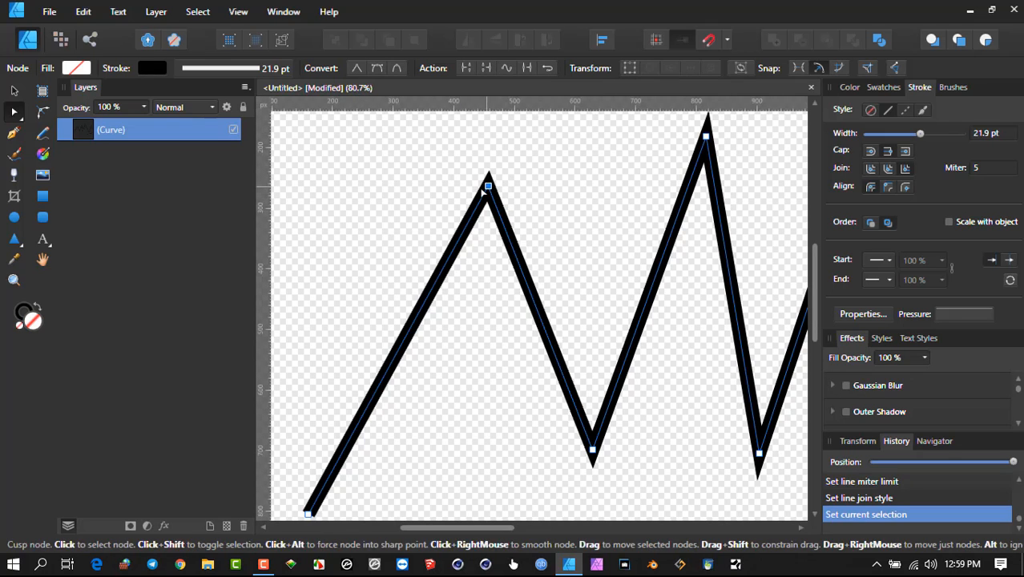
{"action": "left_click", "coordinate": [532, 183]}
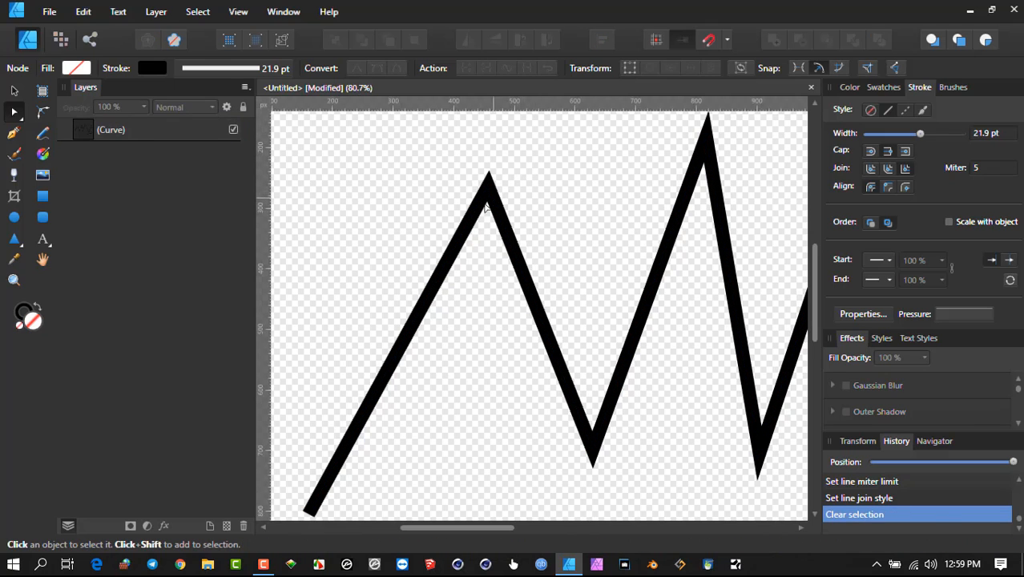
{"action": "left_click", "coordinate": [463, 242]}
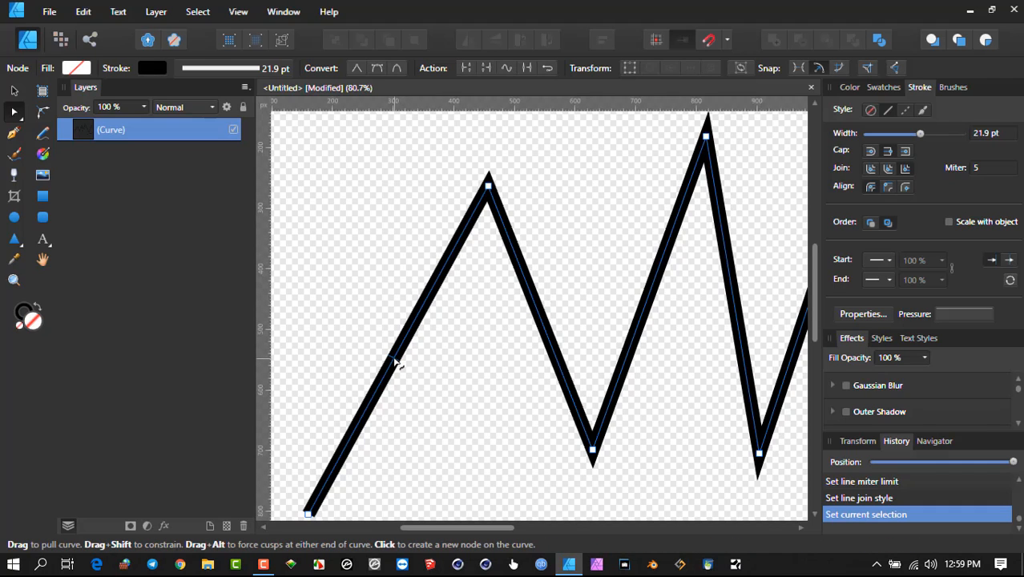
{"action": "mouse_move", "coordinate": [394, 362]}
{"action": "left_mouse_down"}
{"action": "mouse_move", "coordinate": [336, 313]}
{"action": "mouse_move", "coordinate": [458, 359]}
{"action": "mouse_move", "coordinate": [398, 346]}
{"action": "mouse_move", "coordinate": [322, 302]}
{"action": "mouse_move", "coordinate": [299, 397]}
{"action": "mouse_move", "coordinate": [370, 236]}
{"action": "mouse_move", "coordinate": [320, 377]}
{"action": "mouse_move", "coordinate": [402, 354]}
{"action": "mouse_move", "coordinate": [357, 385]}
{"action": "mouse_move", "coordinate": [345, 354]}
{"action": "mouse_move", "coordinate": [404, 379]}
{"action": "left_mouse_up"}
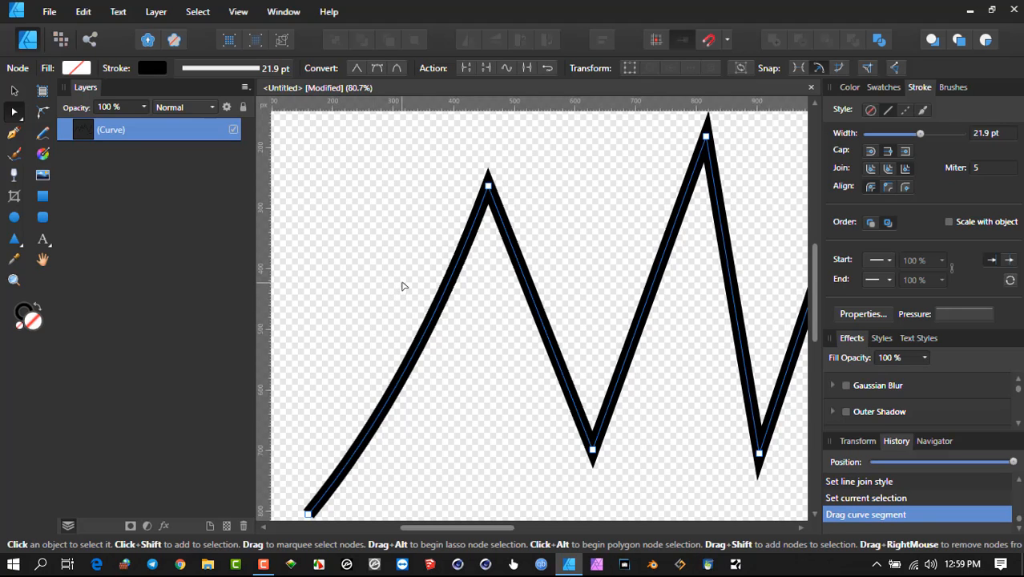
{"action": "key", "text": "ctrl+z"}
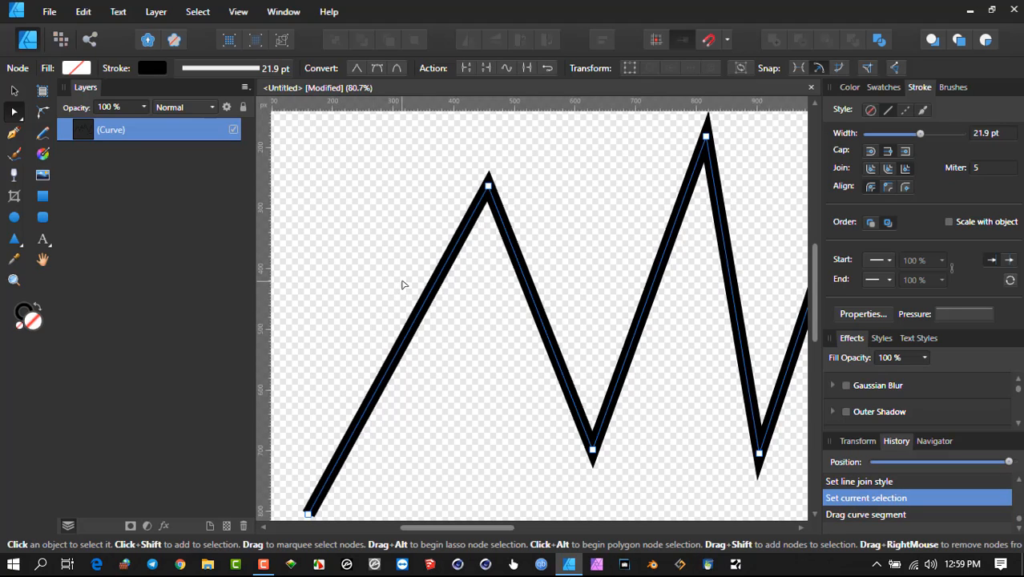
- Try inserting a node midway along the first segment and moving it, then undo both changes
{"action": "left_click", "coordinate": [401, 347]}
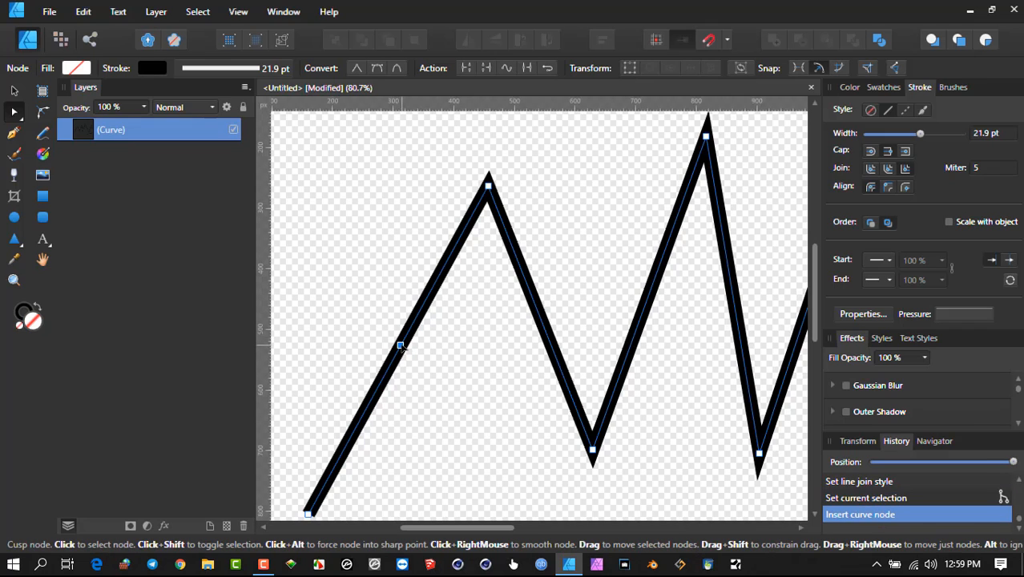
{"action": "mouse_move", "coordinate": [401, 347]}
{"action": "left_mouse_down"}
{"action": "mouse_move", "coordinate": [366, 324]}
{"action": "mouse_move", "coordinate": [410, 358]}
{"action": "mouse_move", "coordinate": [308, 391]}
{"action": "mouse_move", "coordinate": [338, 352]}
{"action": "mouse_move", "coordinate": [380, 361]}
{"action": "mouse_move", "coordinate": [410, 302]}
{"action": "mouse_move", "coordinate": [400, 345]}
{"action": "left_mouse_up"}
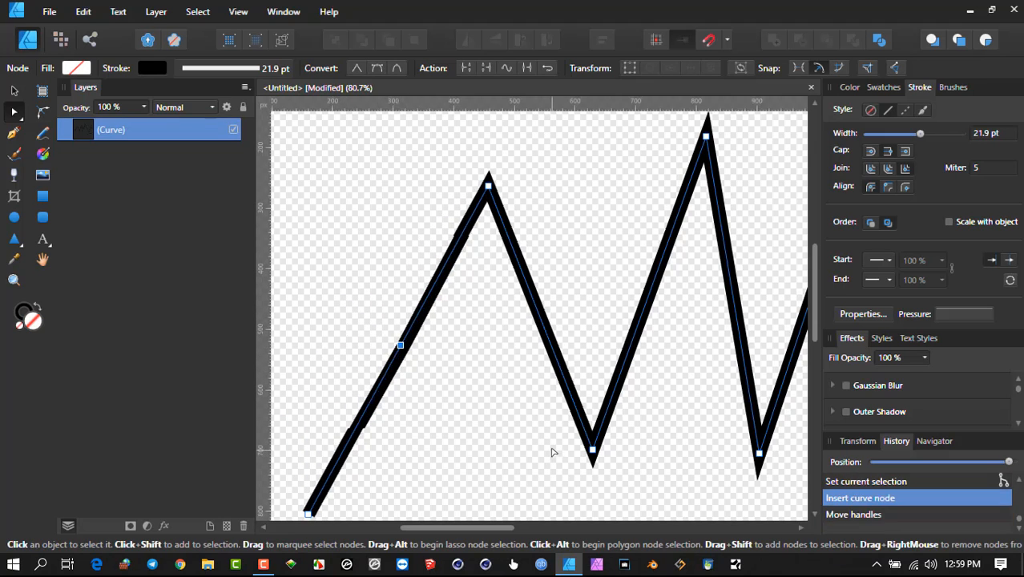
{"action": "key", "text": "ctrl+z"}
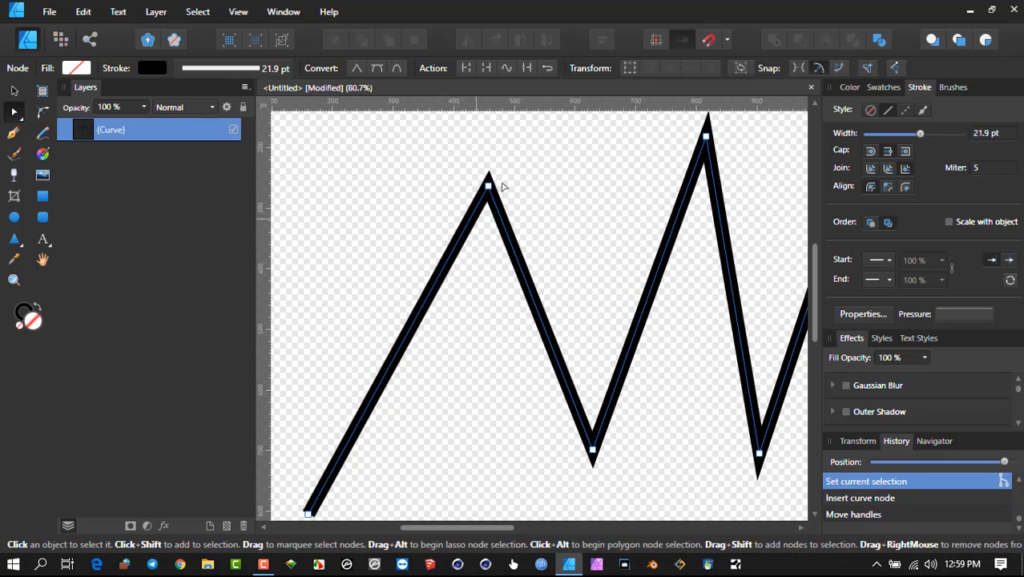
- Marquee-select the node at the curve's first peak and convert it to a sharp node
{"action": "left_click_drag", "start_coordinate": [460, 153], "coordinate": [539, 240]}
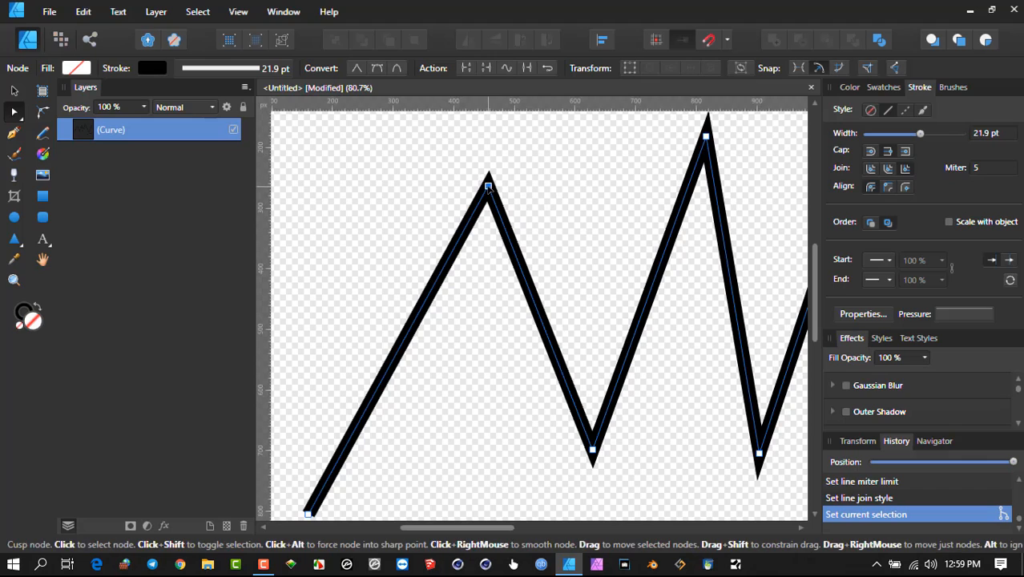
{"action": "left_click", "coordinate": [357, 68]}
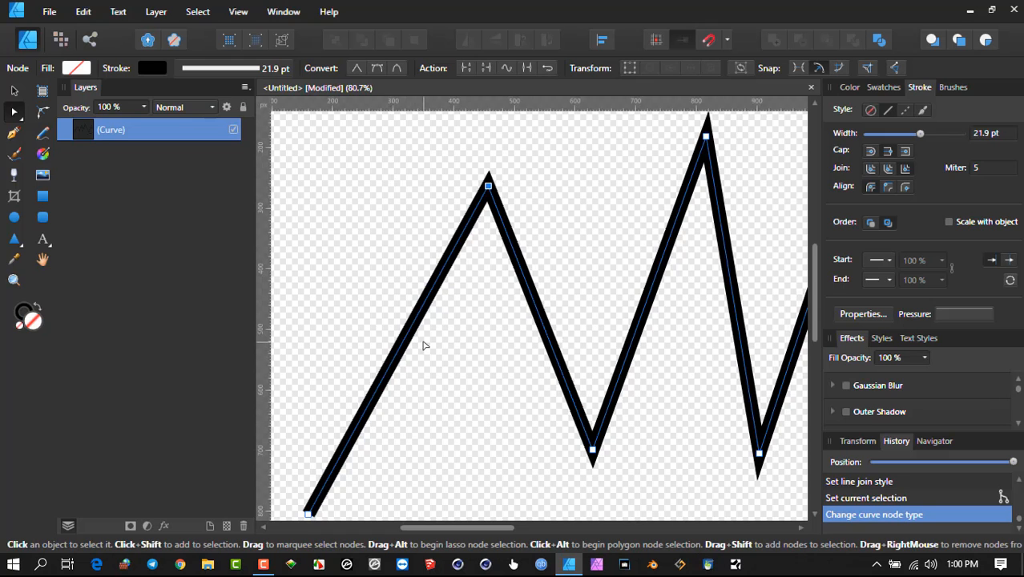
- Try the smooth node type with adjusted handles and the smart type on the first peak, then restore the sharp type
{"action": "scroll", "coordinate": [418, 320], "scroll_direction": "down", "scroll_amount": 2}
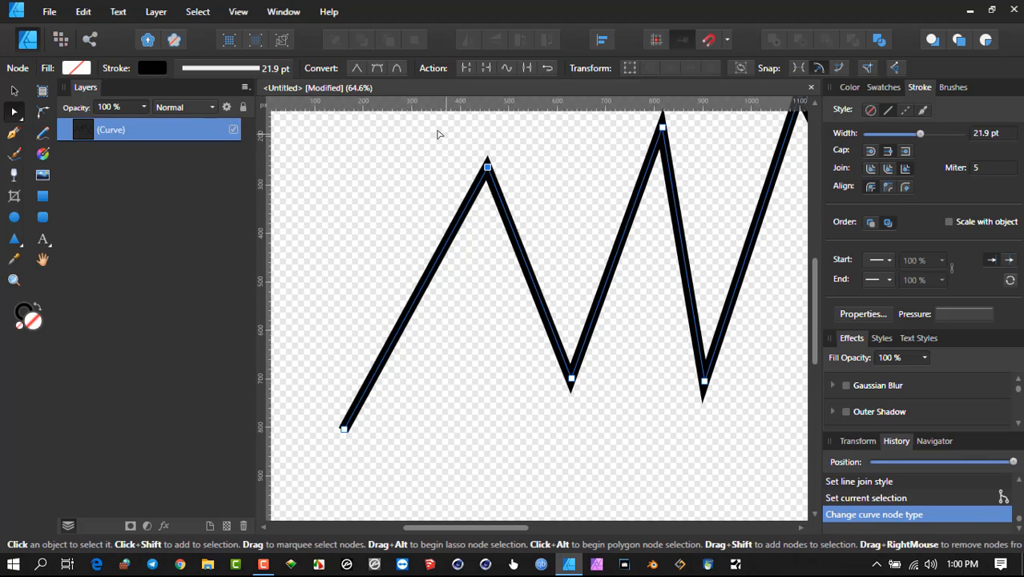
{"action": "left_click", "coordinate": [377, 68]}
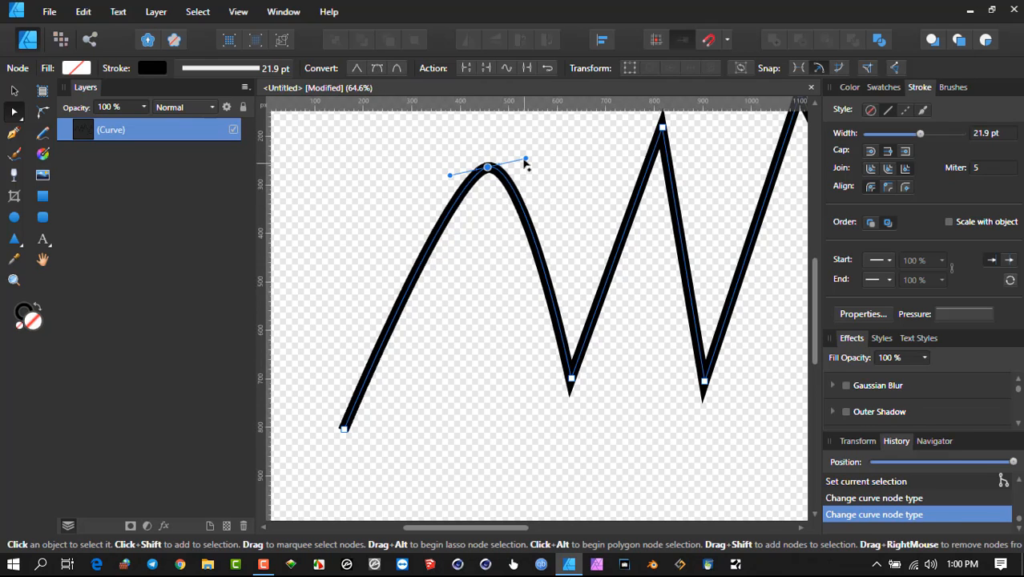
{"action": "mouse_move", "coordinate": [525, 160]}
{"action": "left_mouse_down"}
{"action": "mouse_move", "coordinate": [596, 172]}
{"action": "mouse_move", "coordinate": [530, 171]}
{"action": "mouse_move", "coordinate": [549, 164]}
{"action": "mouse_move", "coordinate": [564, 210]}
{"action": "mouse_move", "coordinate": [555, 163]}
{"action": "mouse_move", "coordinate": [576, 159]}
{"action": "mouse_move", "coordinate": [514, 178]}
{"action": "mouse_move", "coordinate": [591, 148]}
{"action": "mouse_move", "coordinate": [542, 164]}
{"action": "left_mouse_up"}
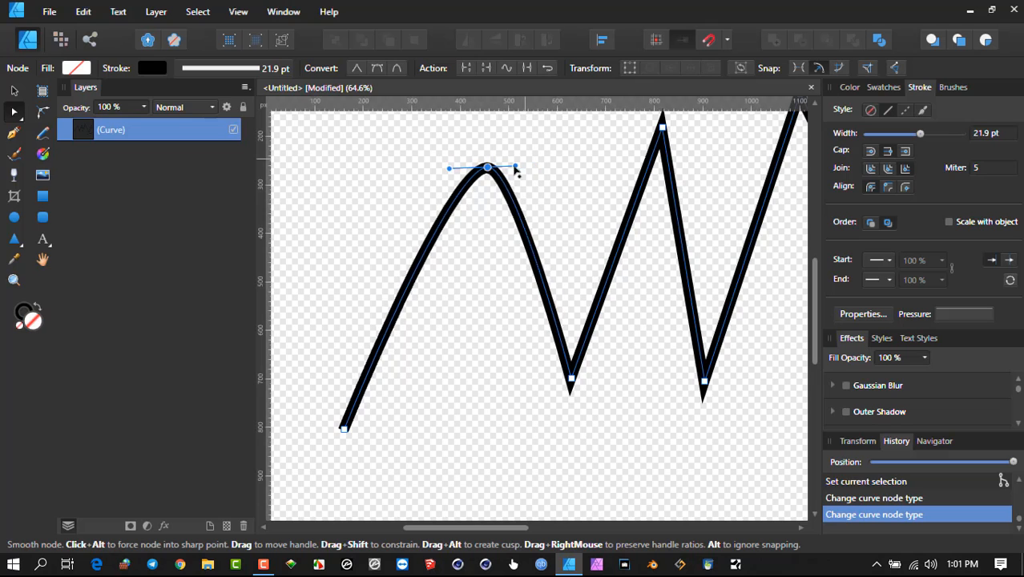
{"action": "mouse_move", "coordinate": [564, 179]}
{"action": "left_mouse_down"}
{"action": "mouse_move", "coordinate": [624, 168]}
{"action": "mouse_move", "coordinate": [559, 171]}
{"action": "left_mouse_up"}
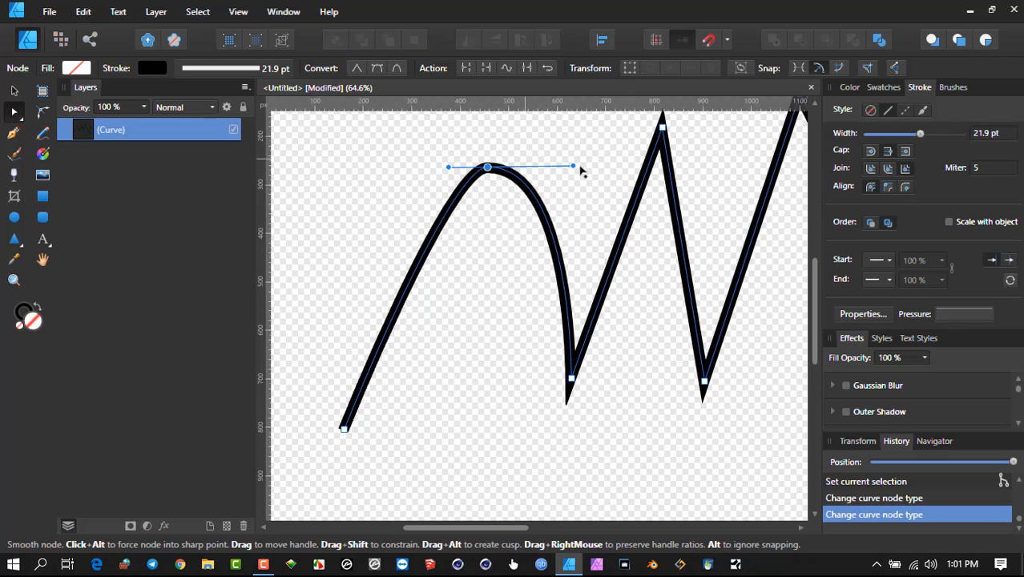
{"action": "left_click_drag", "start_coordinate": [581, 171], "coordinate": [394, 170]}
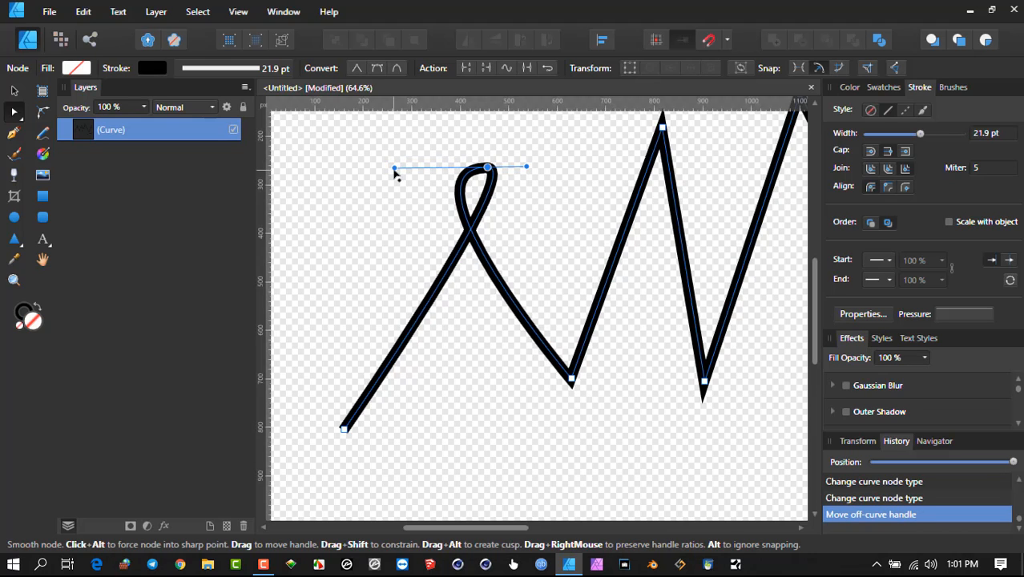
{"action": "left_click", "coordinate": [395, 68]}
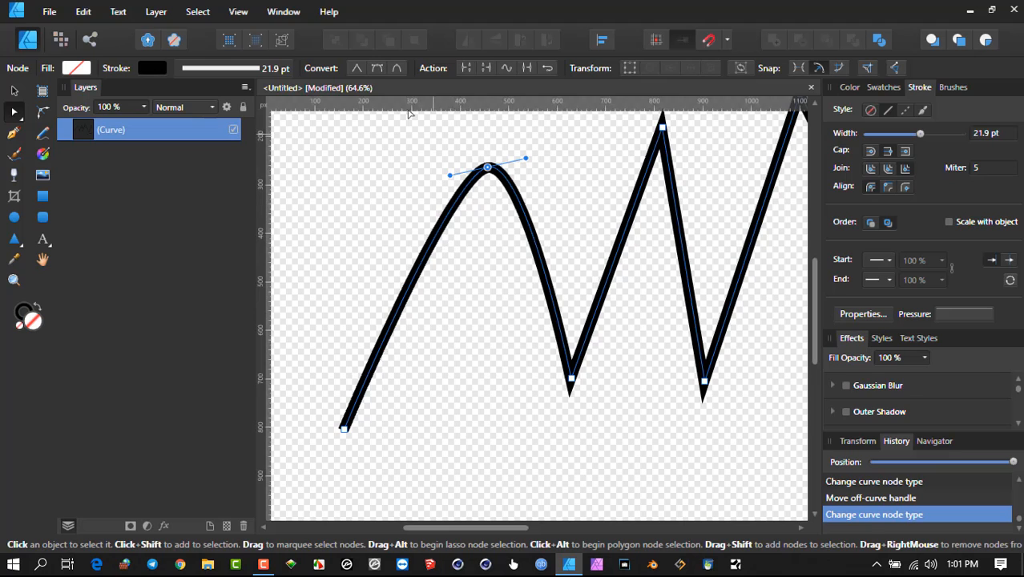
{"action": "left_click", "coordinate": [356, 67]}
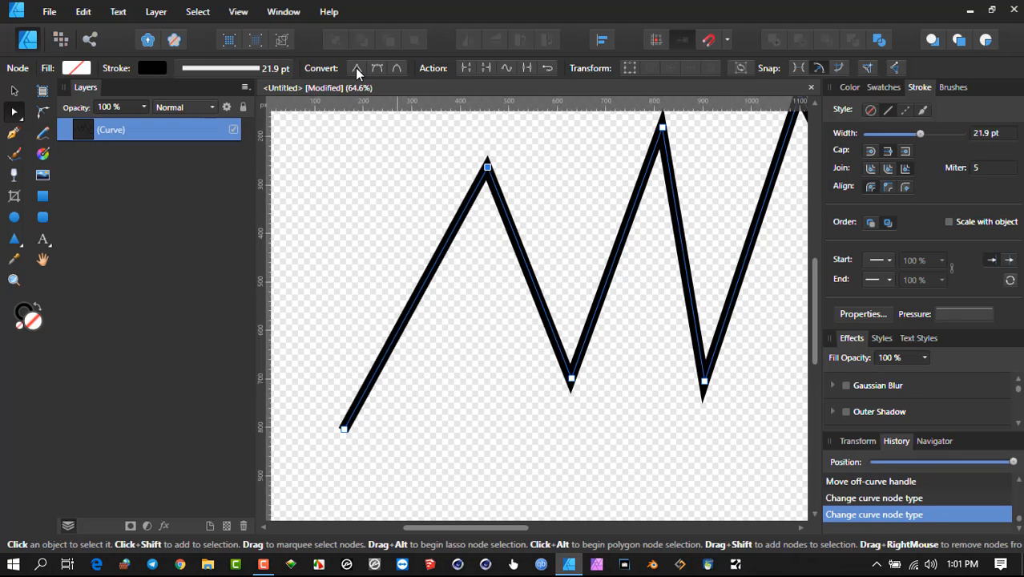
- Insert a node near the start of the first segment, convert it to smooth, and reshape the curve by moving the node and its handles
{"action": "left_click", "coordinate": [362, 398]}
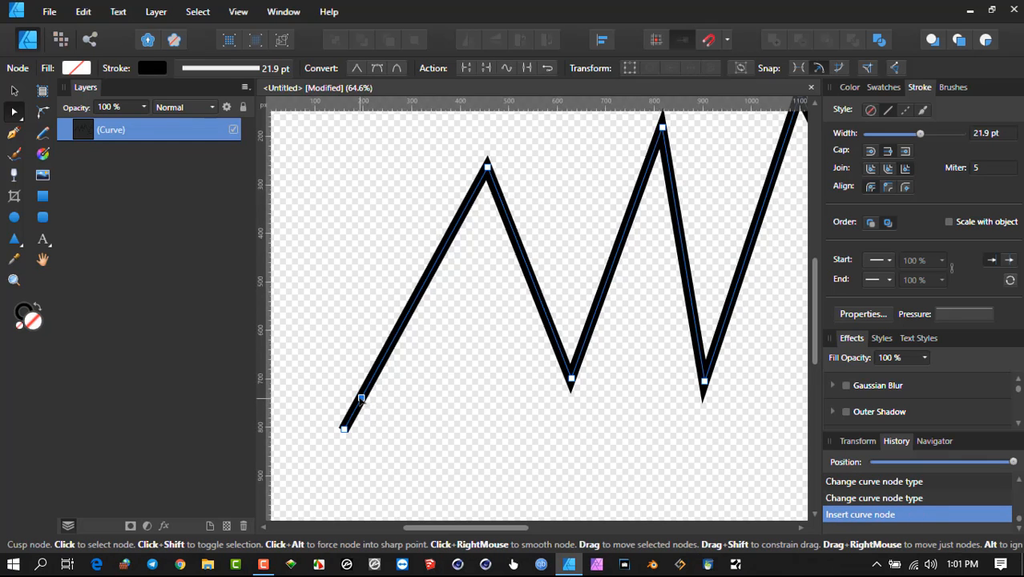
{"action": "left_click", "coordinate": [376, 68]}
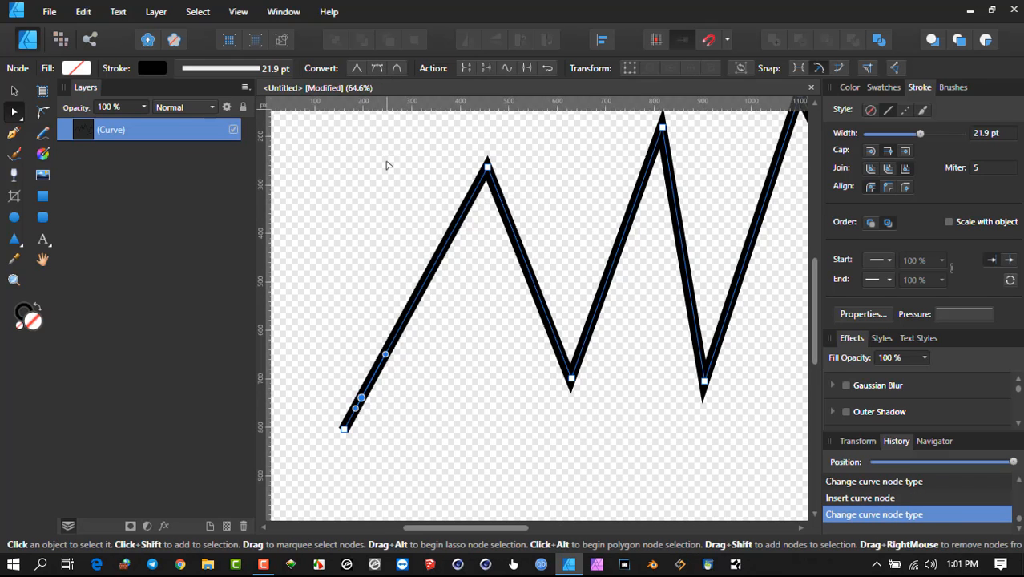
{"action": "left_click_drag", "start_coordinate": [361, 398], "coordinate": [304, 515]}
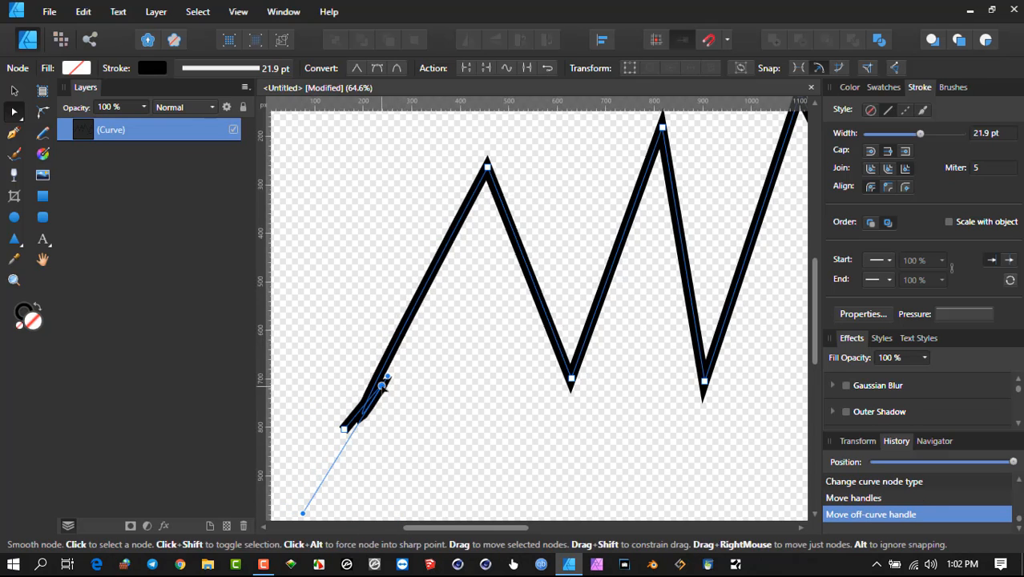
{"action": "left_click_drag", "start_coordinate": [382, 385], "coordinate": [401, 400]}
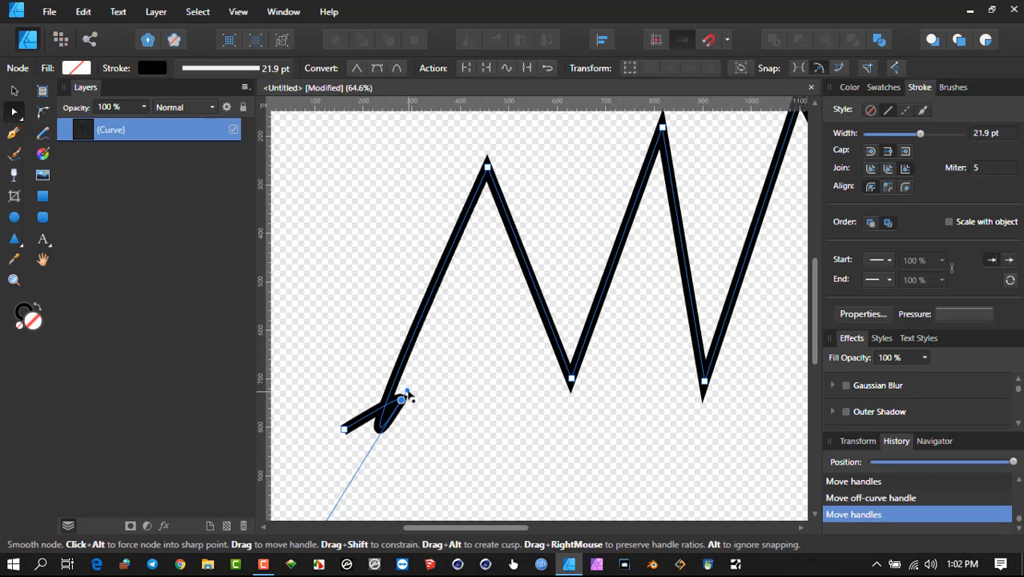
{"action": "left_click_drag", "start_coordinate": [408, 394], "coordinate": [409, 389]}
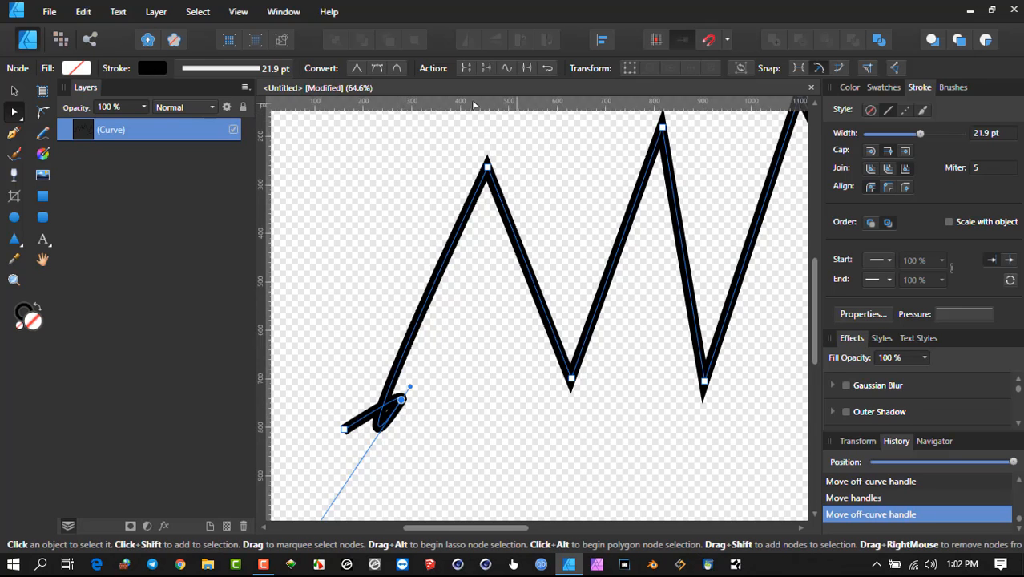
- Try the smart node type on the added node, then convert it back to smooth
{"action": "left_click", "coordinate": [394, 68]}
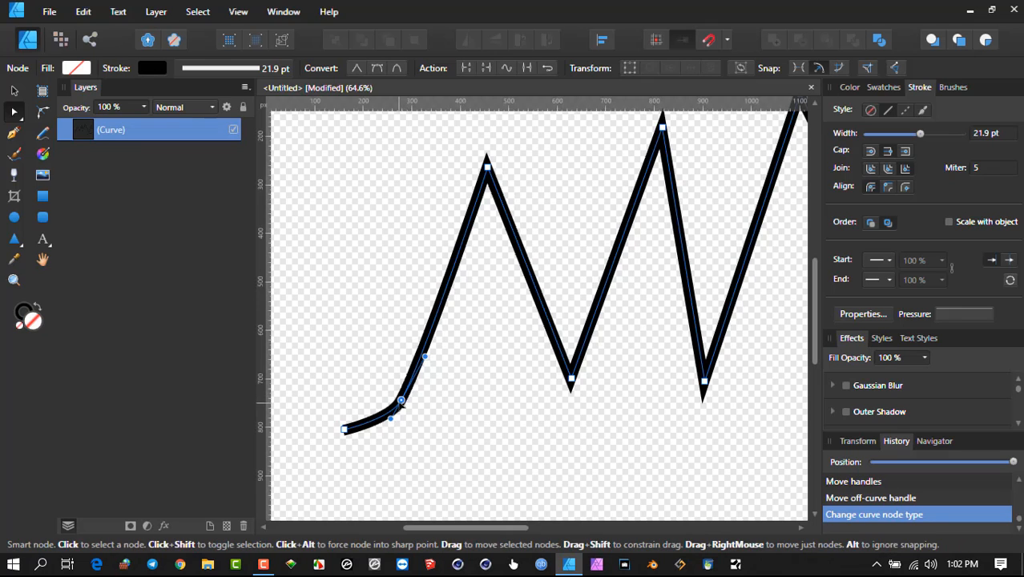
{"action": "left_click", "coordinate": [378, 69]}
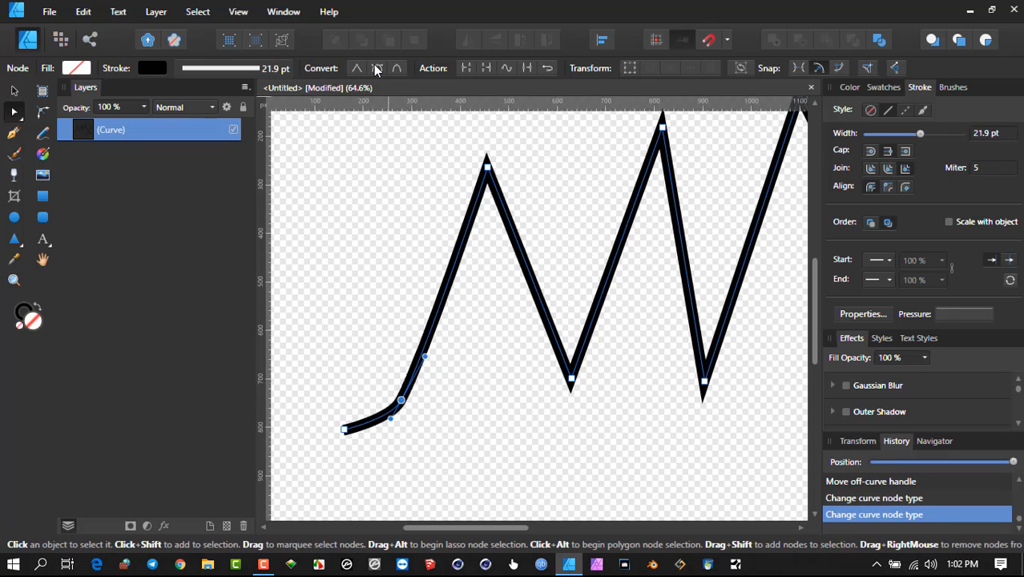
{"action": "left_click", "coordinate": [379, 71]}
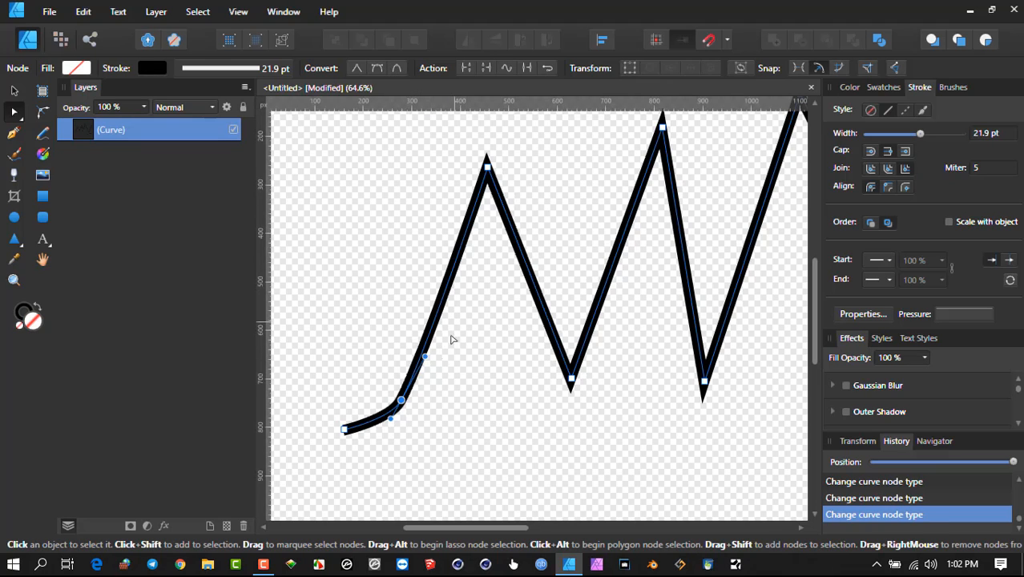
- Select the added node, convert it to sharp, and move it back in line with the first segment
{"action": "left_click_drag", "start_coordinate": [365, 361], "coordinate": [429, 431]}
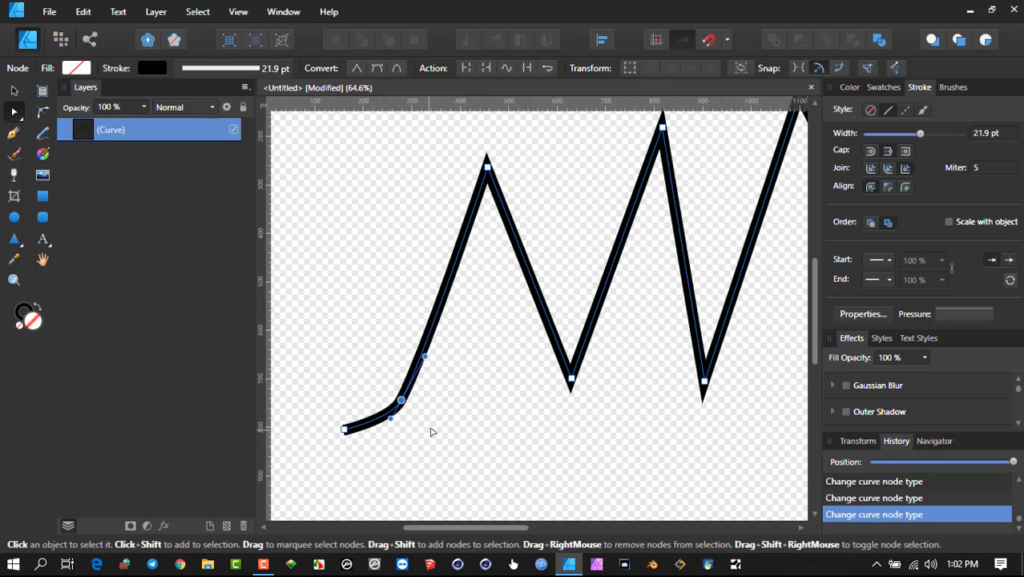
{"action": "left_click", "coordinate": [356, 68]}
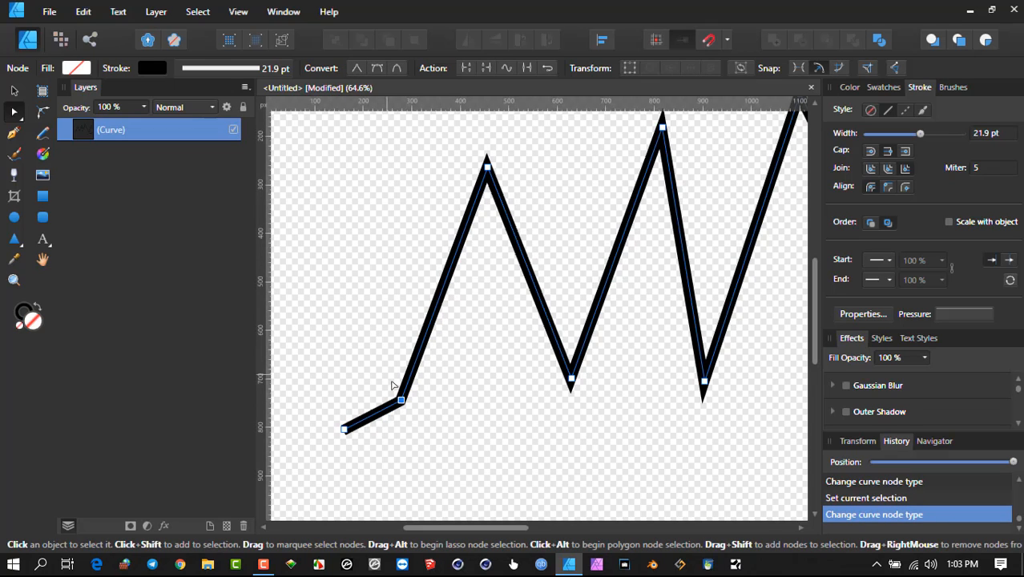
{"action": "left_click_drag", "start_coordinate": [401, 400], "coordinate": [377, 371]}
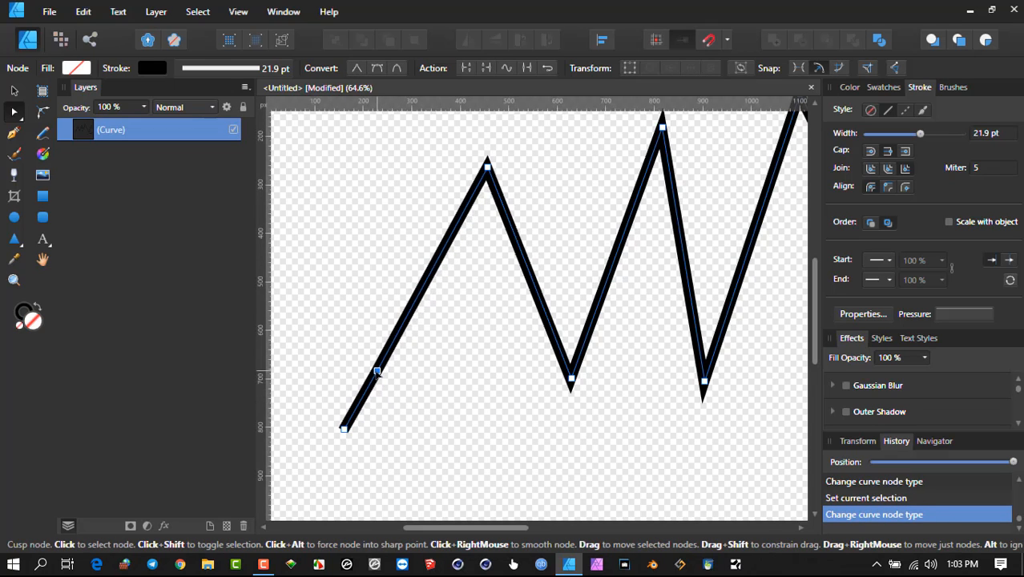
- Select the four peak nodes of the zigzag and align them vertically to the top of the selection bounds
{"action": "scroll", "coordinate": [486, 167], "scroll_direction": "up", "scroll_amount": 2}
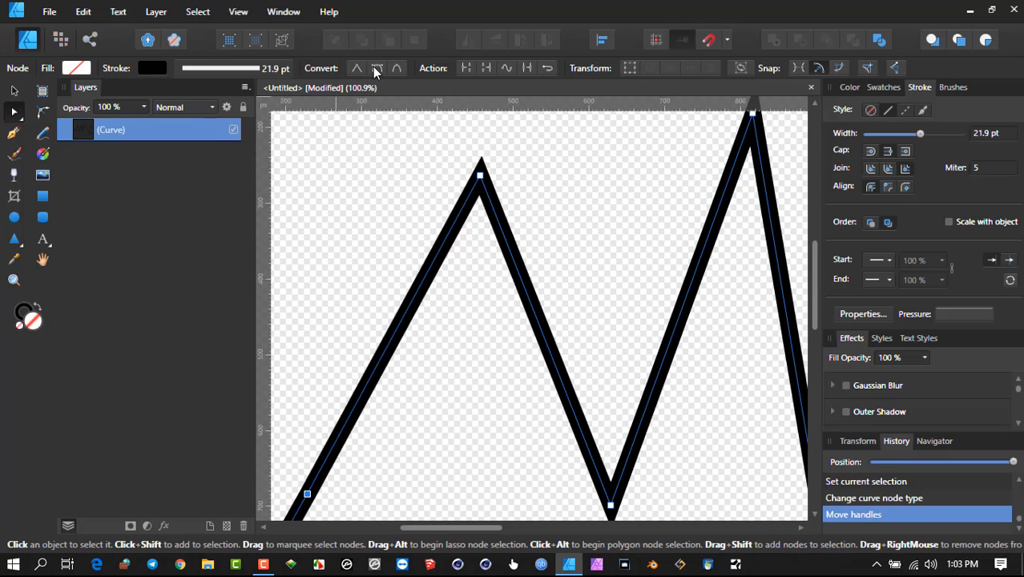
{"action": "left_click_drag", "start_coordinate": [451, 146], "coordinate": [506, 210]}
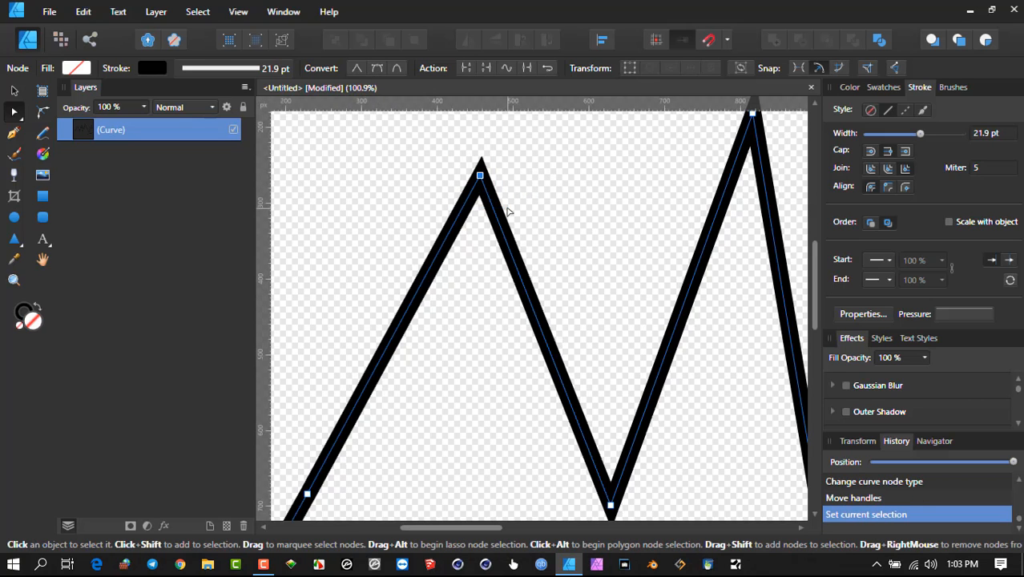
{"action": "scroll", "coordinate": [506, 210], "scroll_direction": "down", "scroll_amount": 5}
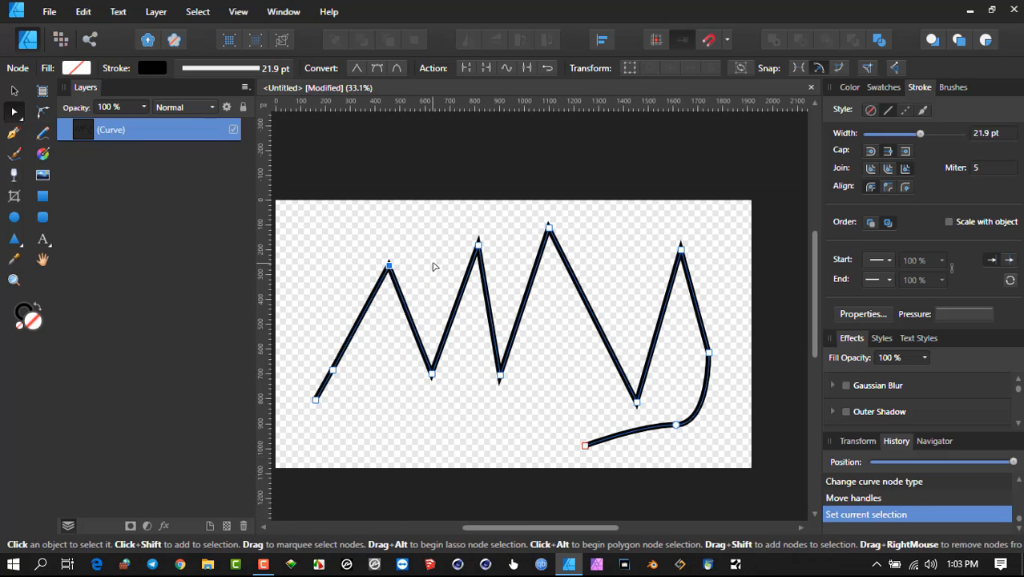
{"action": "left_click_drag", "start_coordinate": [365, 212], "coordinate": [742, 302]}
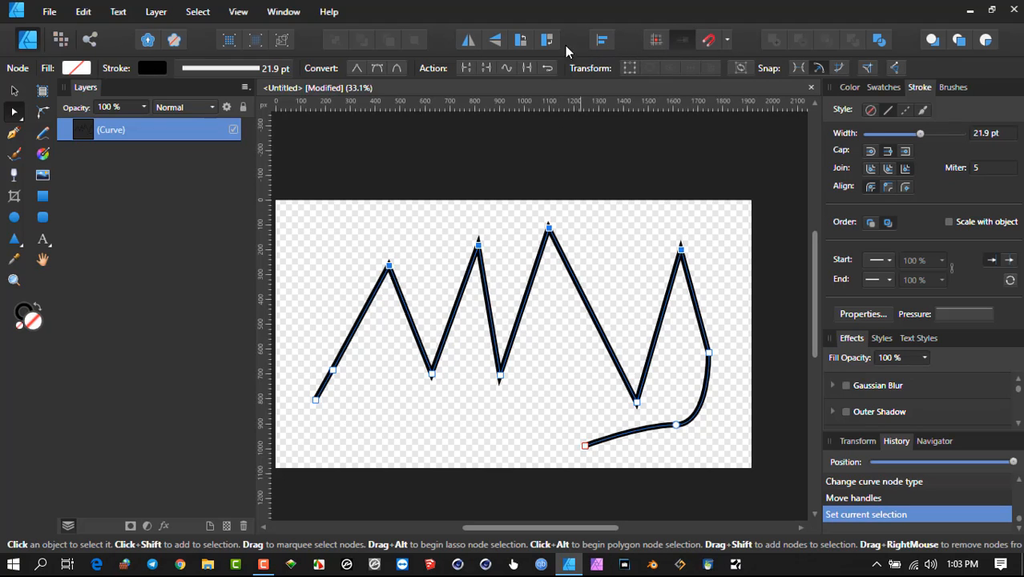
{"action": "left_click", "coordinate": [606, 42]}
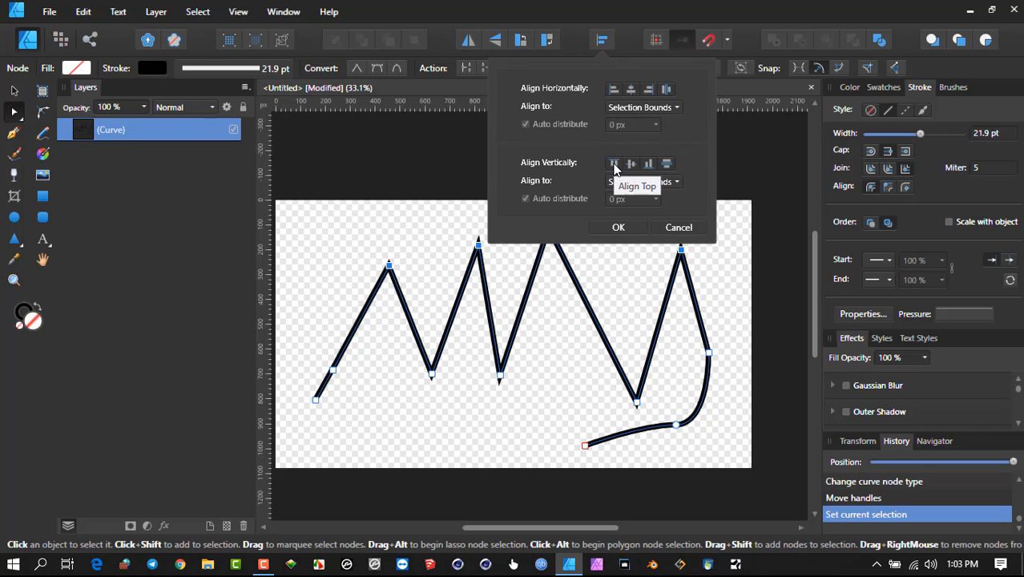
{"action": "left_click", "coordinate": [613, 164]}
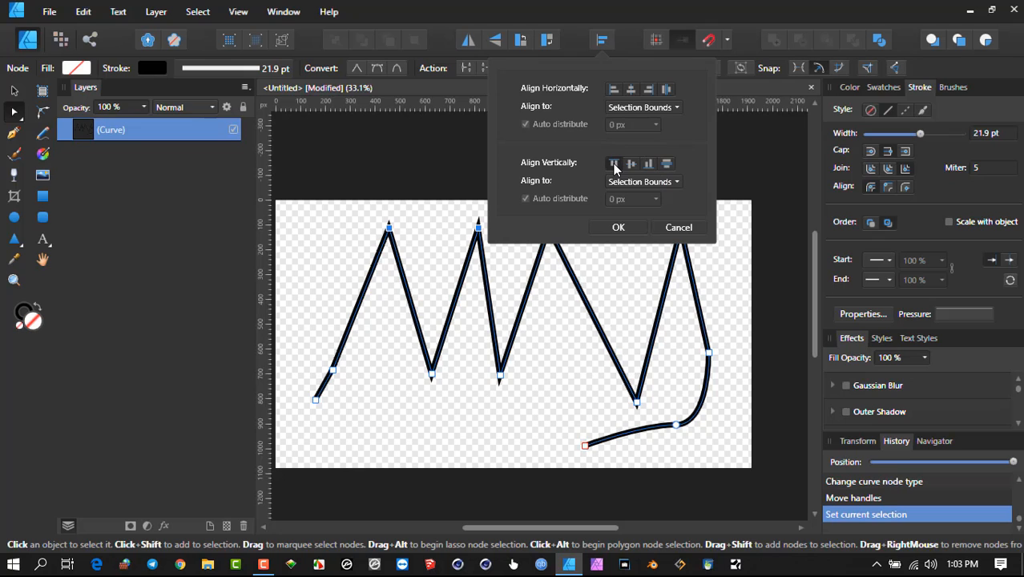
{"action": "left_click", "coordinate": [619, 226]}
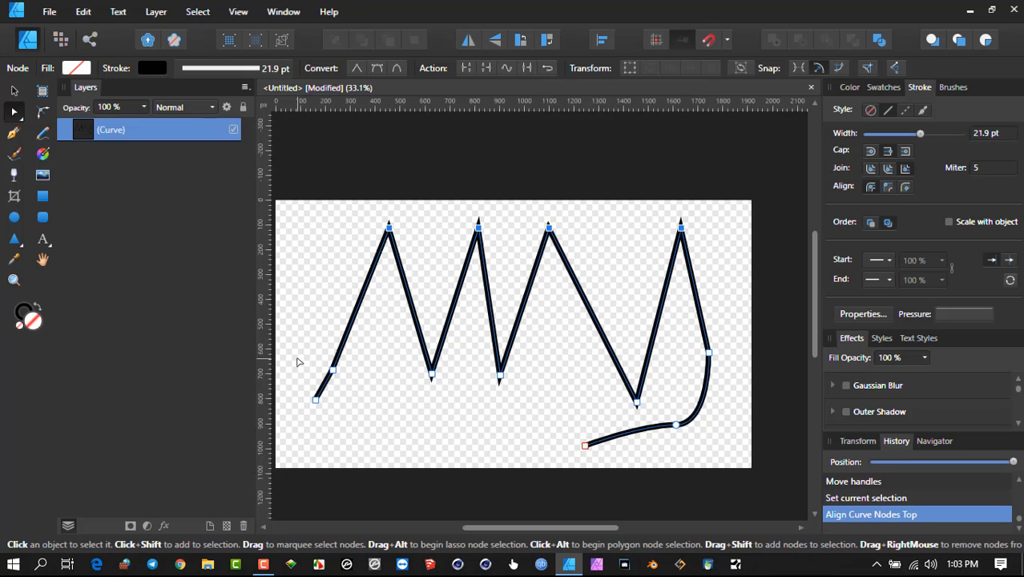
- Select the lower corner nodes of the zigzag and align them vertically to the bottom of the selection bounds
{"action": "left_click_drag", "start_coordinate": [307, 356], "coordinate": [737, 365]}
{"action": "left_click_drag", "start_coordinate": [734, 326], "coordinate": [330, 422]}
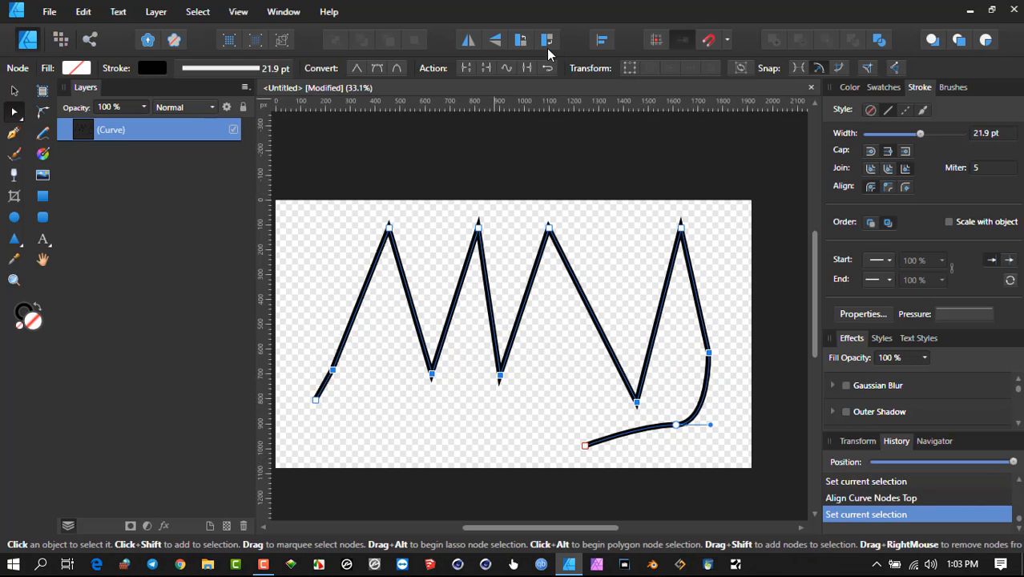
{"action": "left_click", "coordinate": [602, 42]}
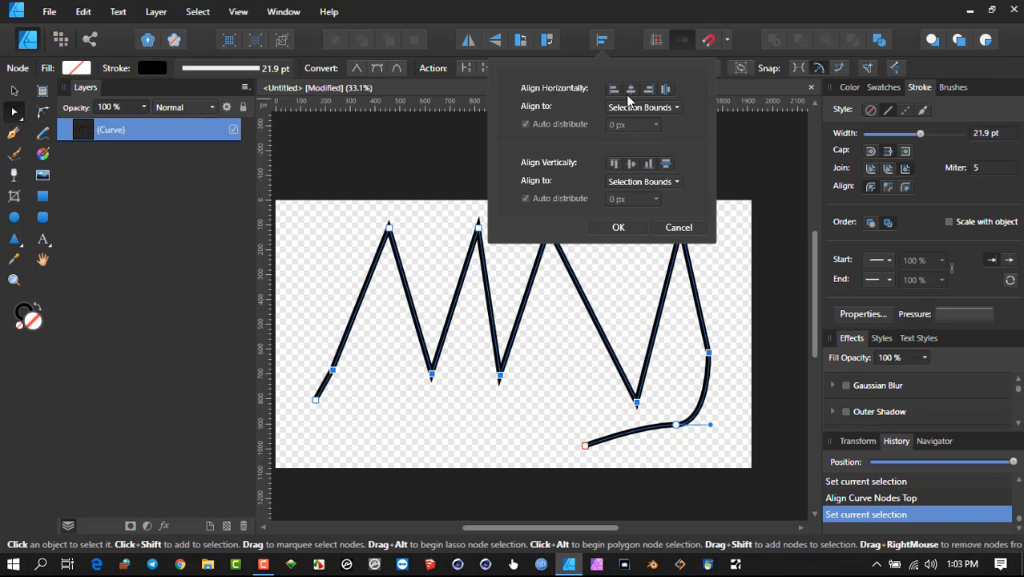
{"action": "left_click", "coordinate": [651, 165]}
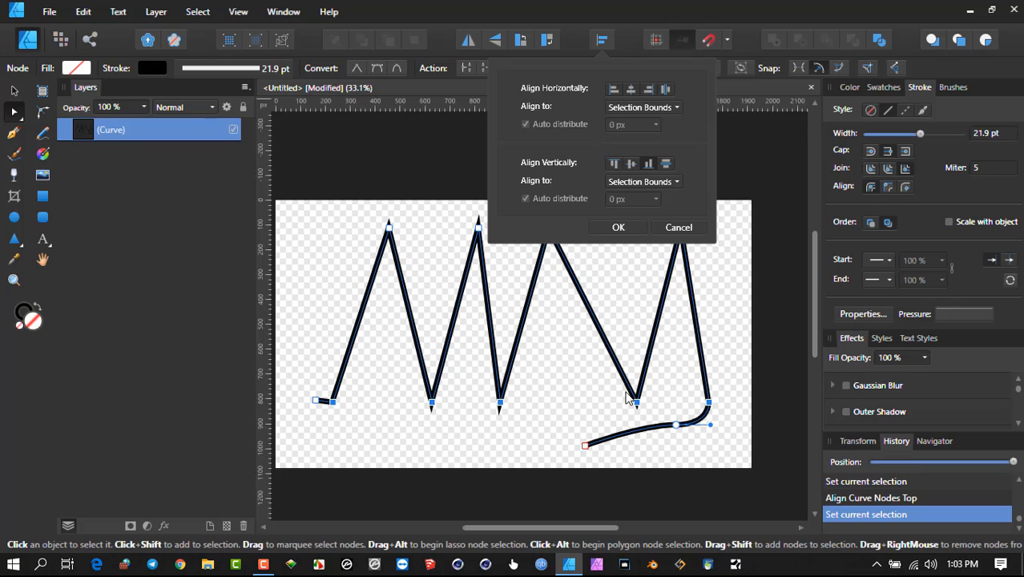
{"action": "left_click", "coordinate": [618, 227]}
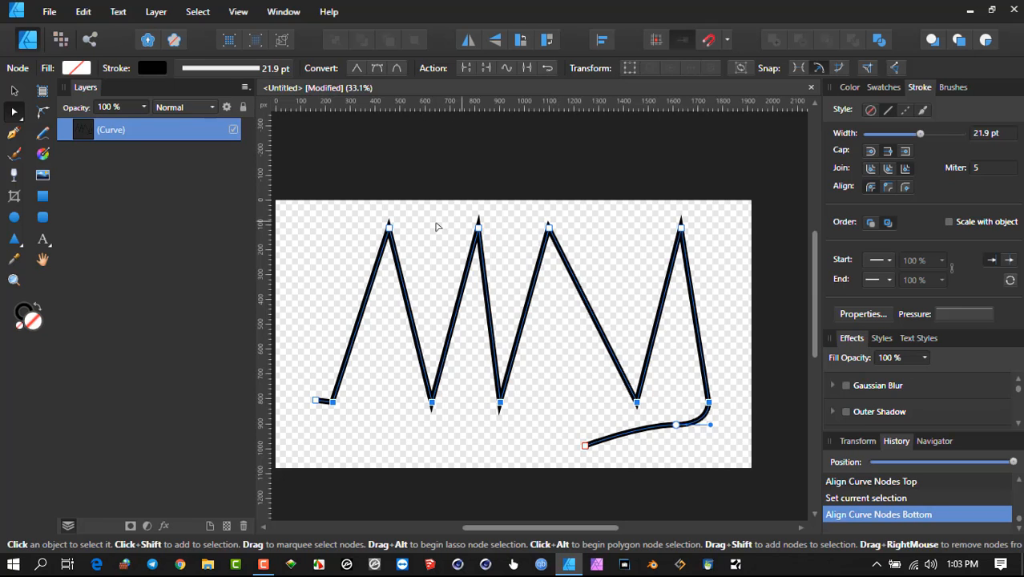
- Select the first three peak nodes, flip them horizontally and back, and try a vertical flip
{"action": "left_click_drag", "start_coordinate": [377, 209], "coordinate": [599, 255]}
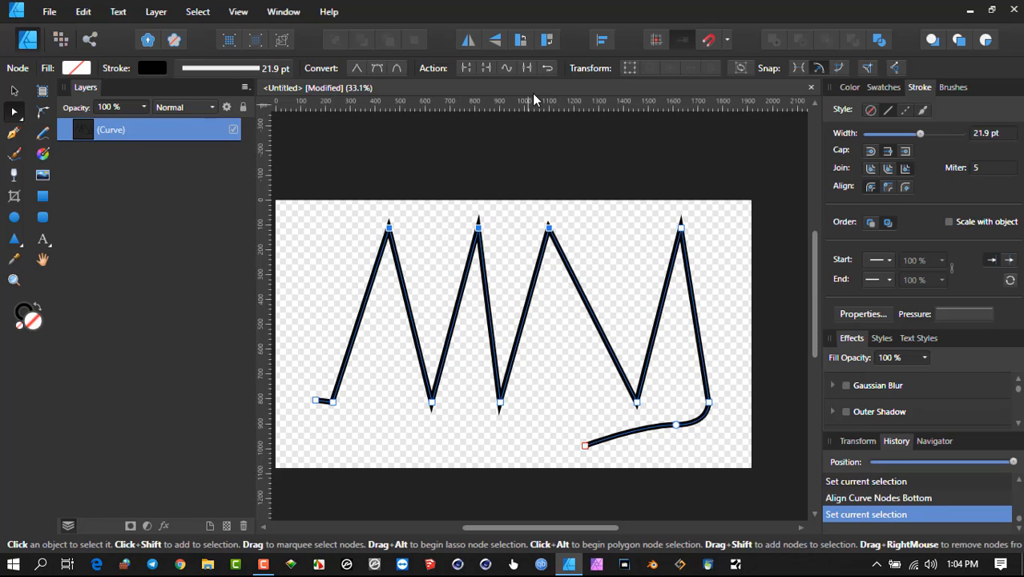
{"action": "left_click", "coordinate": [472, 42]}
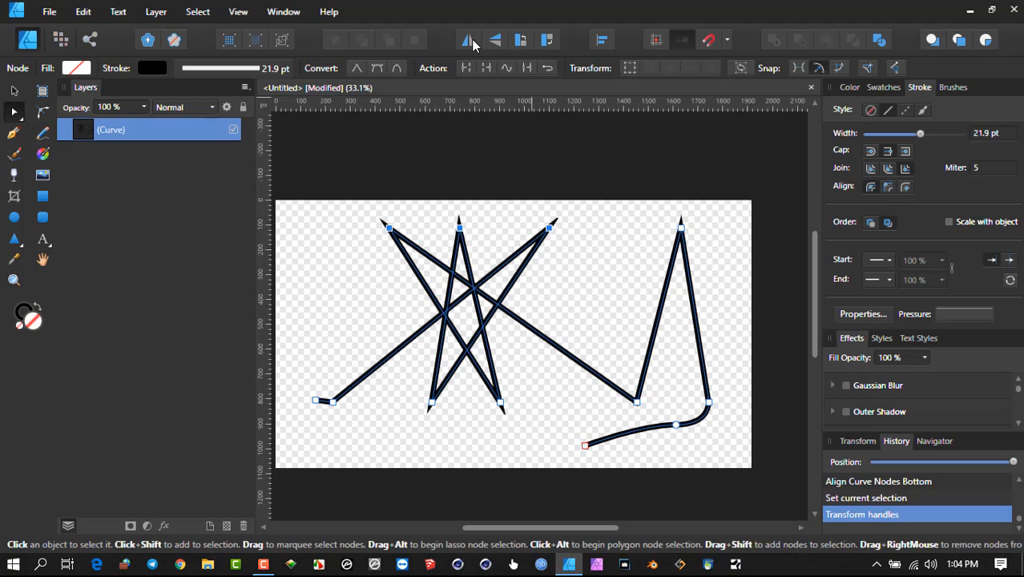
{"action": "left_click", "coordinate": [470, 44]}
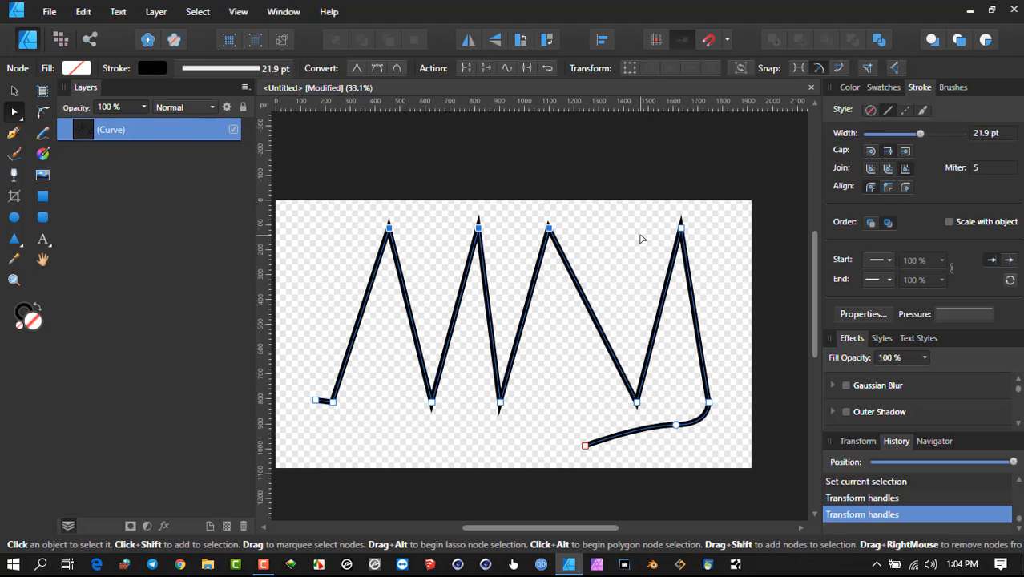
{"action": "left_click", "coordinate": [497, 41]}
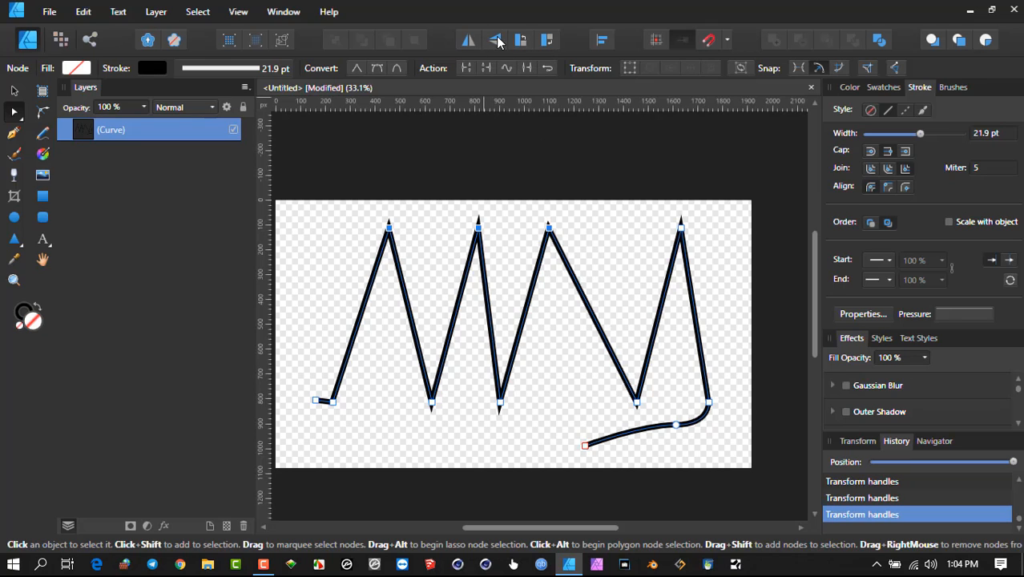
- Rotate the three selected peak nodes in quarter turns until they are back in their starting positions
{"action": "left_click", "coordinate": [521, 41]}
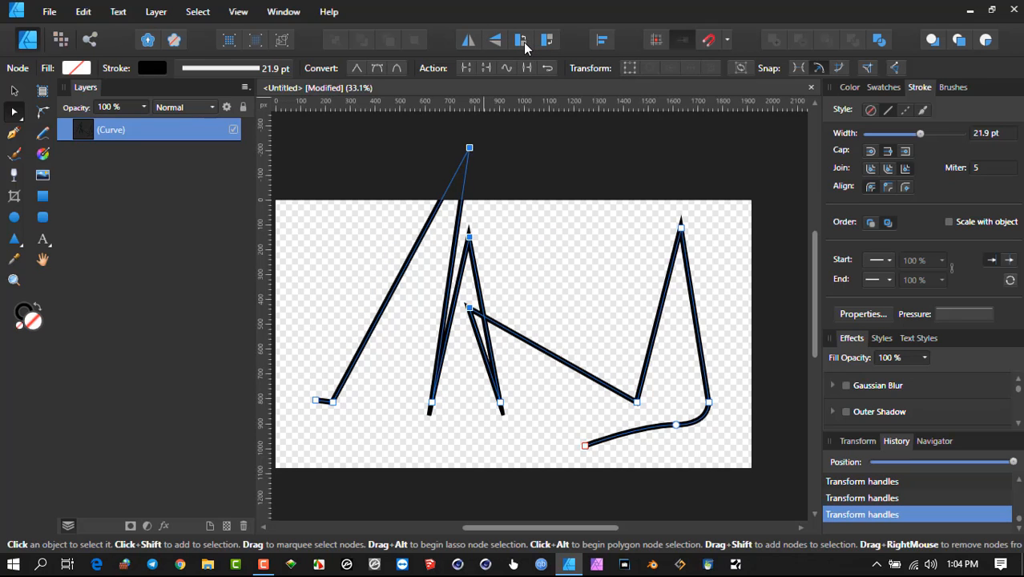
{"action": "left_click", "coordinate": [523, 42]}
{"action": "left_click", "coordinate": [519, 43]}
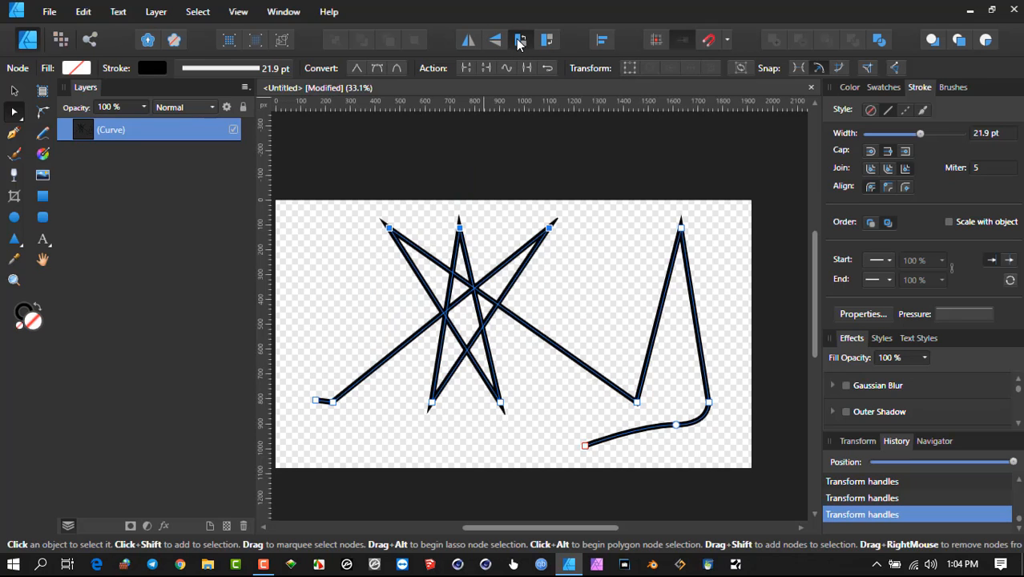
{"action": "left_click", "coordinate": [518, 43]}
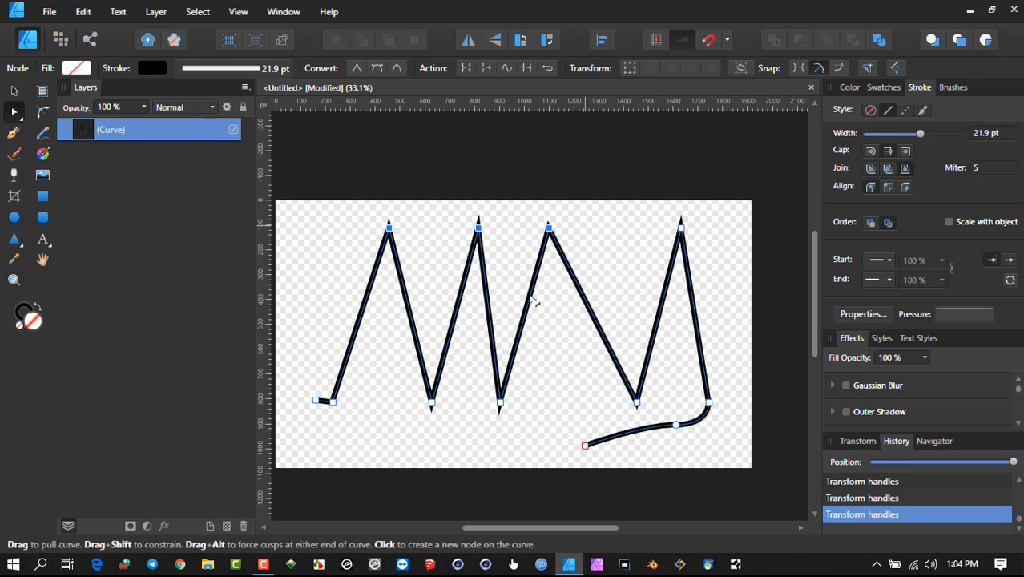
- Reselect the zigzag curve, convert its first peak node to smooth, and shift the node slightly left with a longer right handle
{"action": "left_click", "coordinate": [624, 264]}
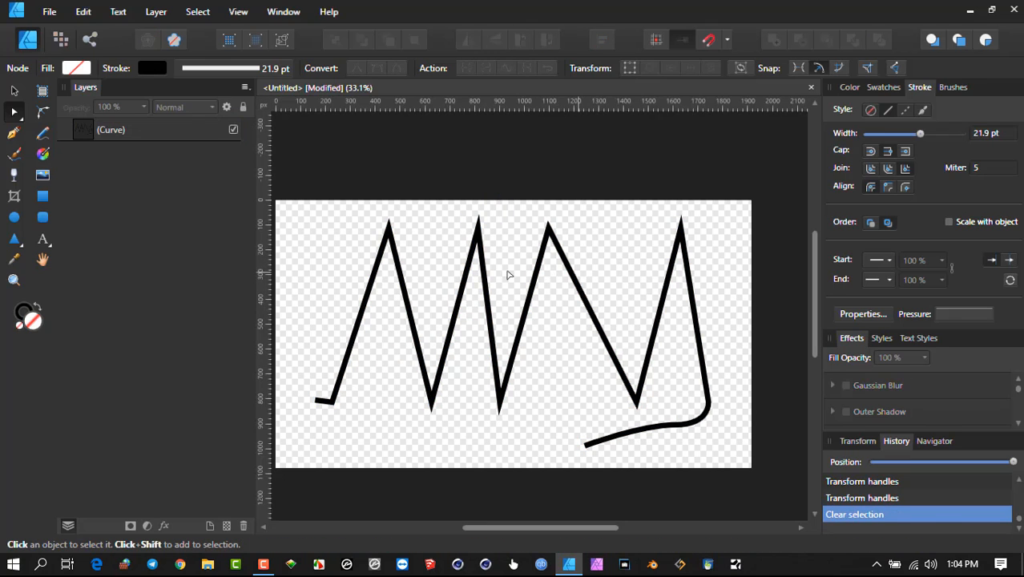
{"action": "left_click", "coordinate": [467, 275]}
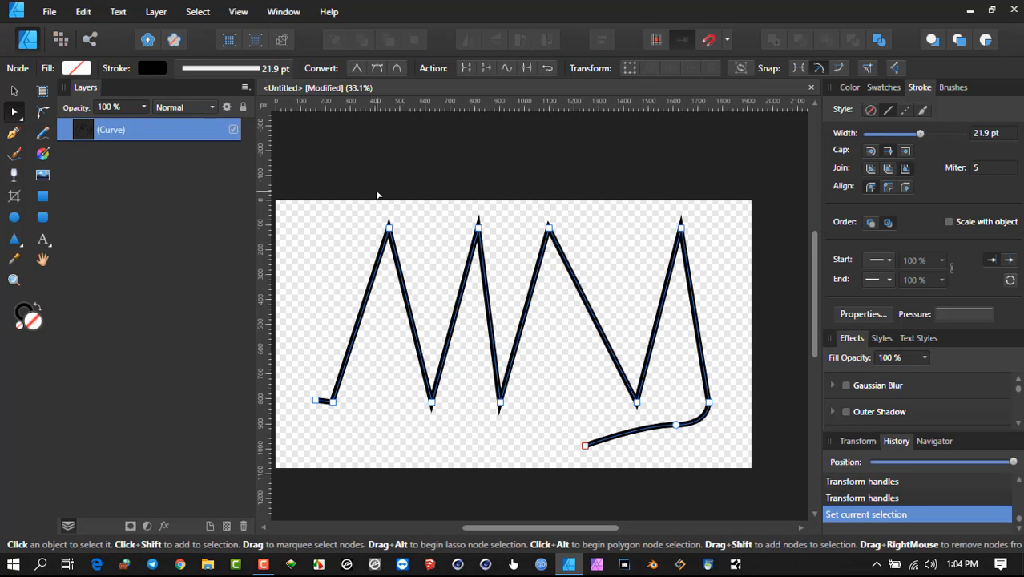
{"action": "scroll", "coordinate": [377, 210], "scroll_direction": "up", "scroll_amount": 3}
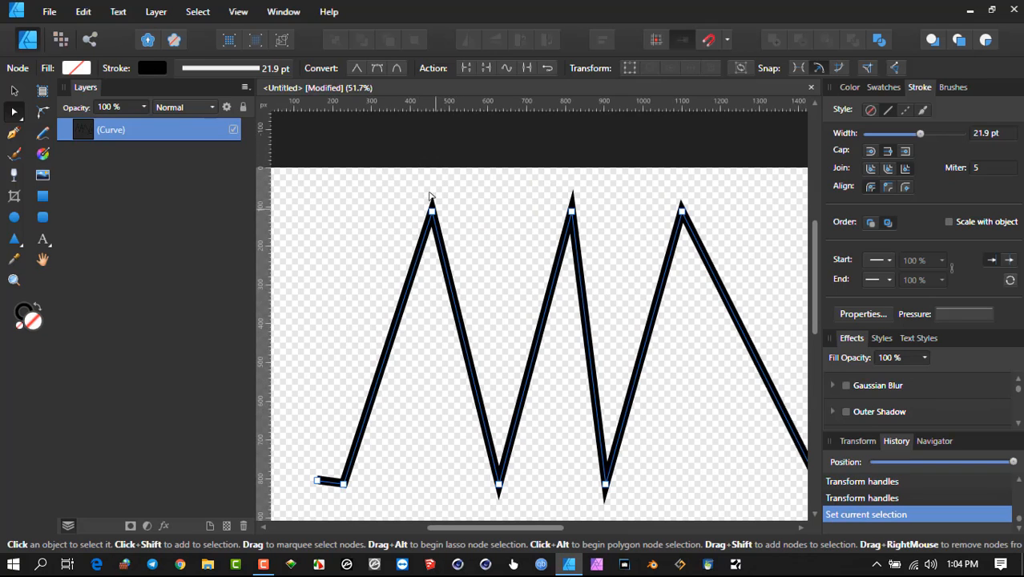
{"action": "left_click_drag", "start_coordinate": [402, 181], "coordinate": [469, 235]}
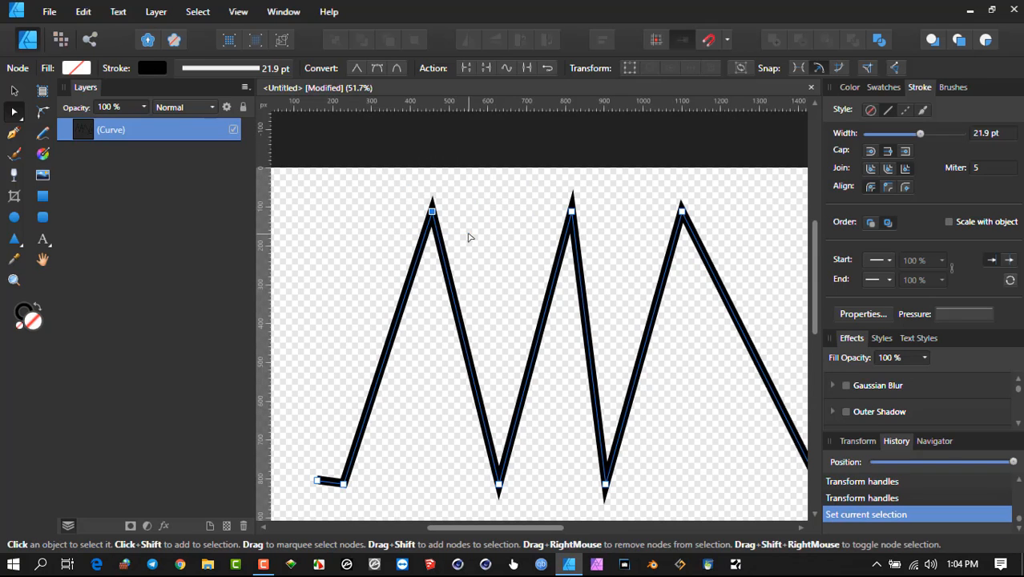
{"action": "left_click", "coordinate": [377, 70]}
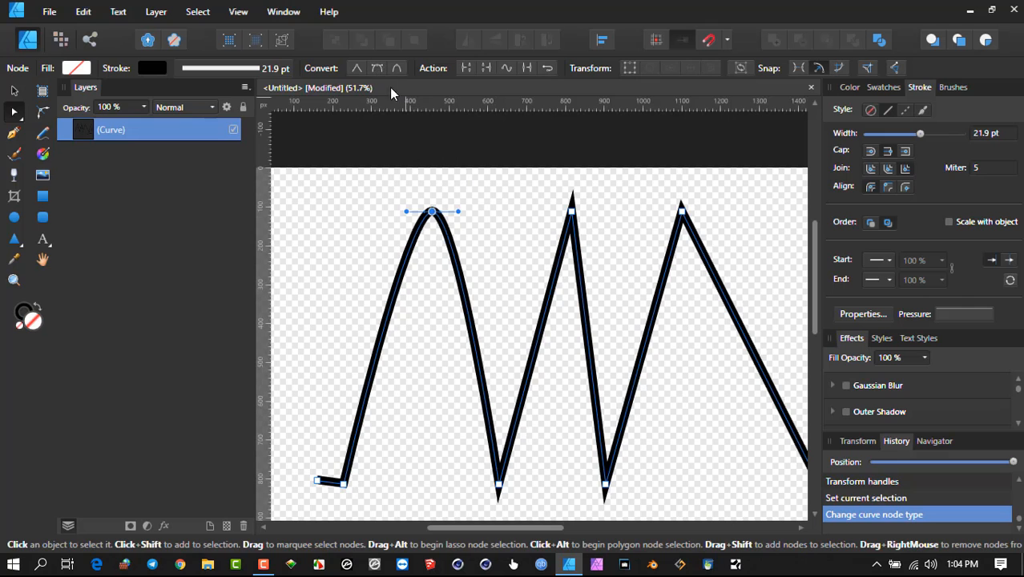
{"action": "left_click_drag", "start_coordinate": [432, 212], "coordinate": [479, 221]}
{"action": "left_click", "coordinate": [447, 217]}
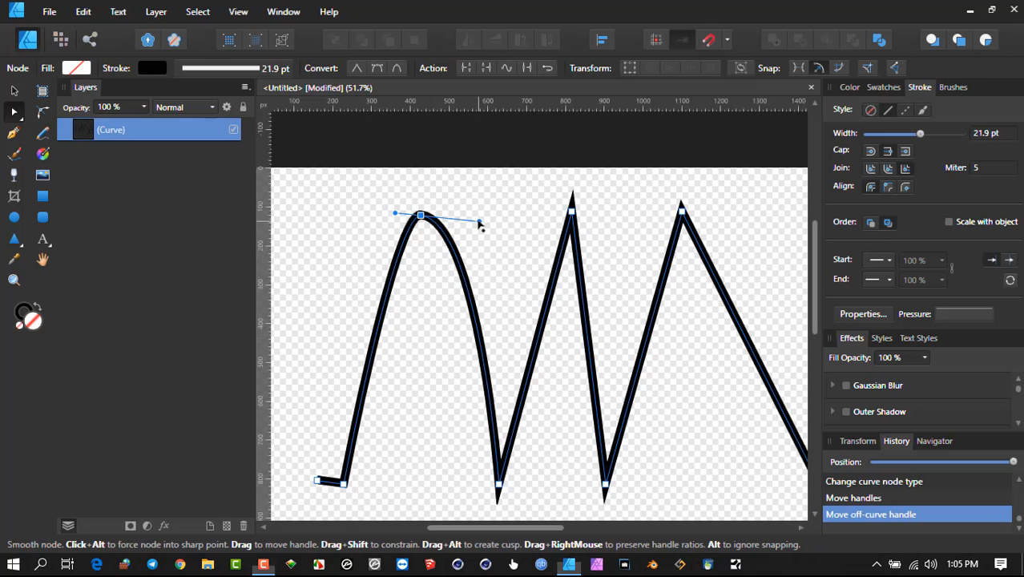
- Move the right handle of the first peak independently of the left one to form a cusp
{"action": "left_click_drag", "start_coordinate": [478, 223], "coordinate": [521, 192]}
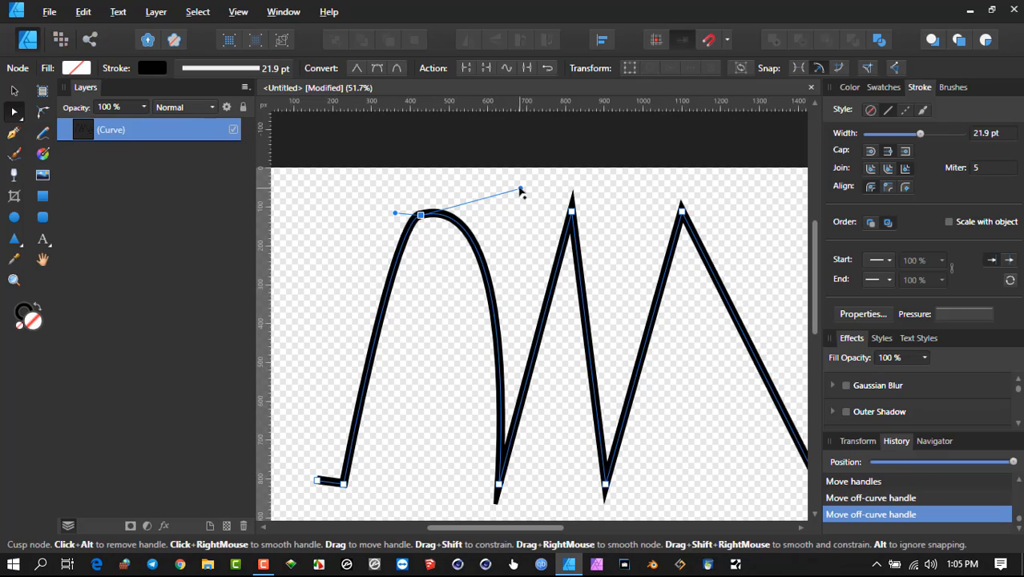
{"action": "key", "text": "alt"}
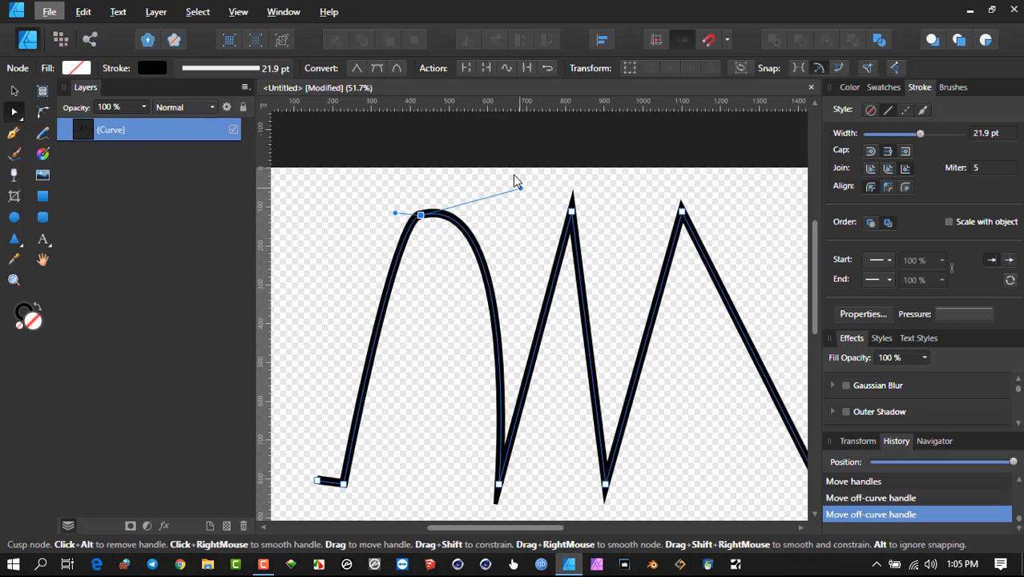
{"action": "mouse_move", "coordinate": [522, 193]}
{"action": "left_mouse_down"}
{"action": "mouse_move", "coordinate": [538, 196]}
{"action": "mouse_move", "coordinate": [491, 203]}
{"action": "mouse_move", "coordinate": [419, 304]}
{"action": "mouse_move", "coordinate": [277, 314]}
{"action": "mouse_move", "coordinate": [549, 167]}
{"action": "mouse_move", "coordinate": [530, 222]}
{"action": "mouse_move", "coordinate": [521, 189]}
{"action": "mouse_move", "coordinate": [533, 222]}
{"action": "mouse_move", "coordinate": [527, 207]}
{"action": "mouse_move", "coordinate": [518, 258]}
{"action": "mouse_move", "coordinate": [505, 256]}
{"action": "mouse_move", "coordinate": [548, 184]}
{"action": "mouse_move", "coordinate": [544, 206]}
{"action": "mouse_move", "coordinate": [531, 203]}
{"action": "left_mouse_up"}
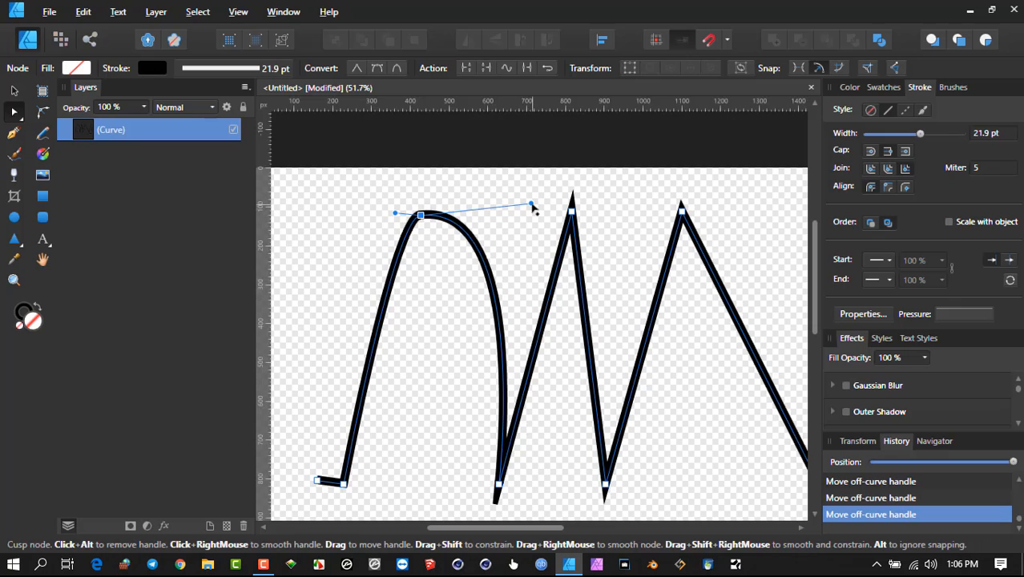
{"action": "mouse_move", "coordinate": [533, 207]}
{"action": "left_mouse_down"}
{"action": "mouse_move", "coordinate": [522, 222]}
{"action": "mouse_move", "coordinate": [531, 204]}
{"action": "left_mouse_up"}
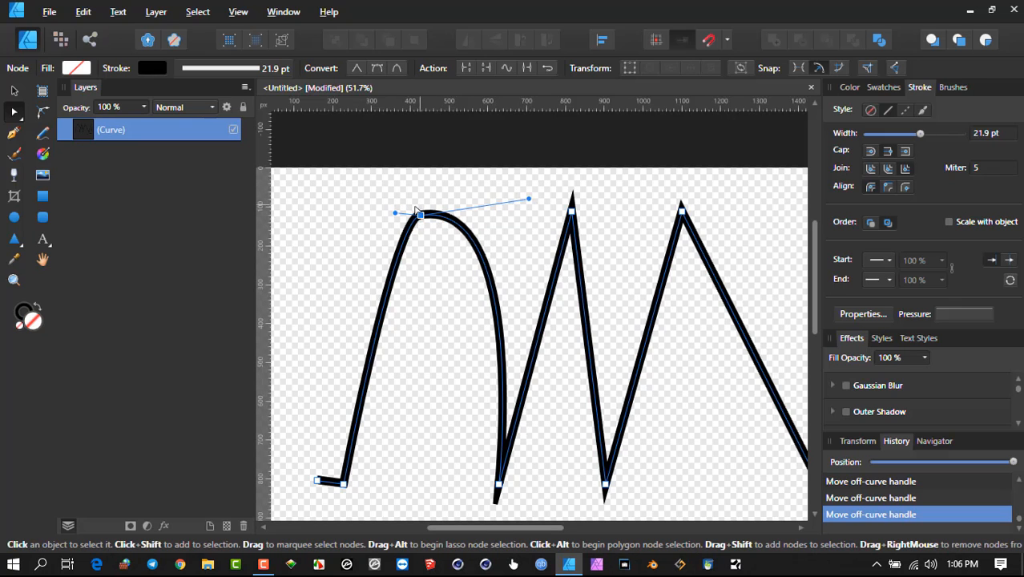
- Make the first peak node smooth again through its right handle, and extend its left handle outward to widen the arch
{"action": "left_click_drag", "start_coordinate": [528, 201], "coordinate": [509, 225]}
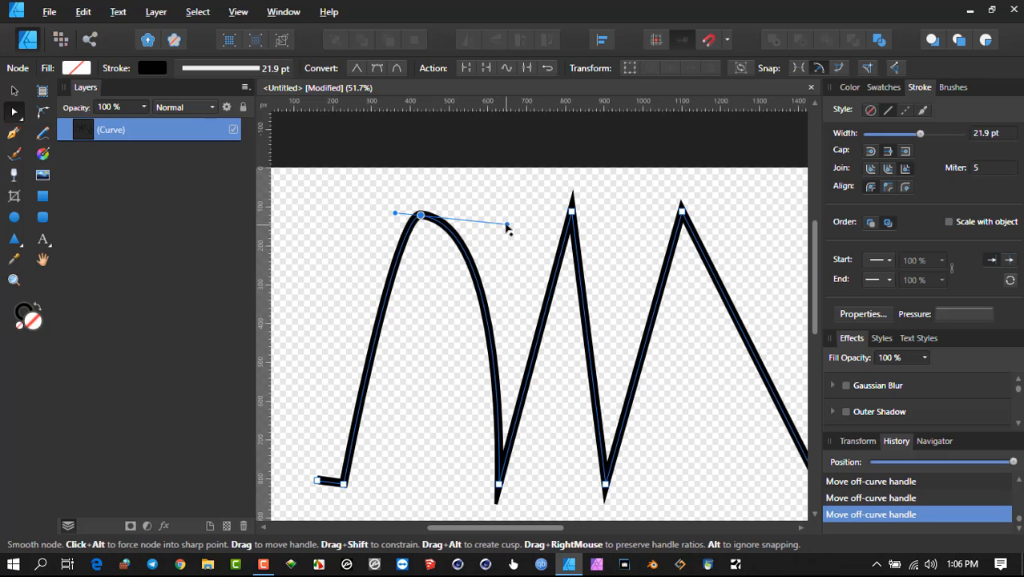
{"action": "mouse_move", "coordinate": [507, 226]}
{"action": "left_mouse_down"}
{"action": "mouse_move", "coordinate": [519, 197]}
{"action": "mouse_move", "coordinate": [501, 225]}
{"action": "mouse_move", "coordinate": [550, 172]}
{"action": "mouse_move", "coordinate": [539, 201]}
{"action": "mouse_move", "coordinate": [510, 215]}
{"action": "mouse_move", "coordinate": [508, 240]}
{"action": "mouse_move", "coordinate": [511, 214]}
{"action": "left_mouse_up"}
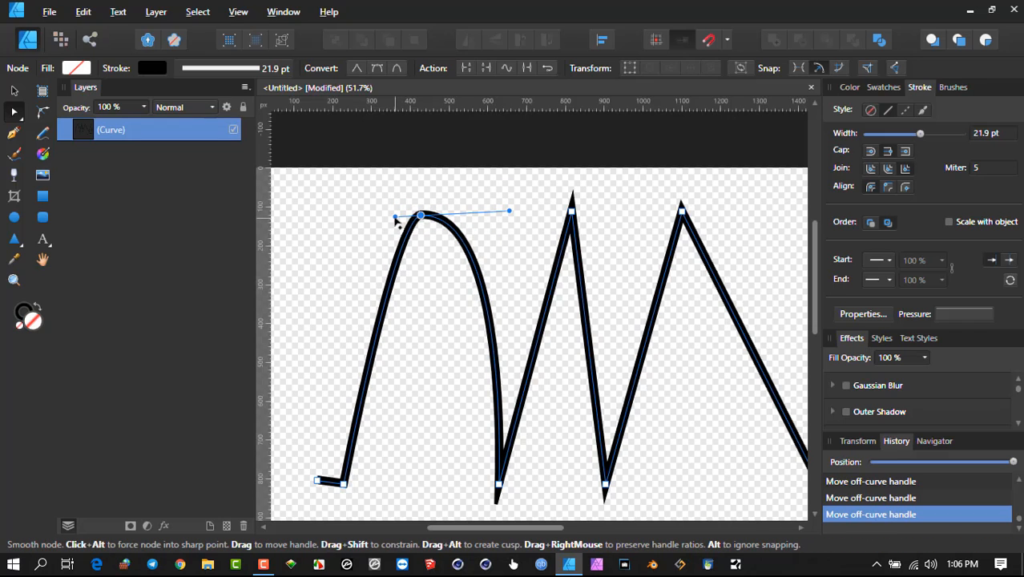
{"action": "left_click_drag", "start_coordinate": [394, 218], "coordinate": [328, 215]}
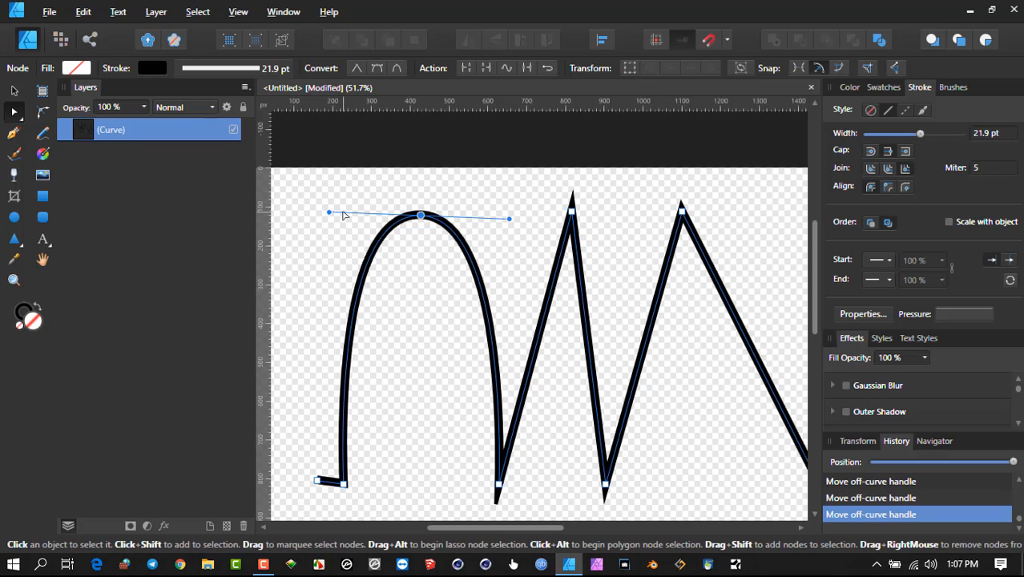
{"action": "left_click_drag", "start_coordinate": [328, 212], "coordinate": [282, 194]}
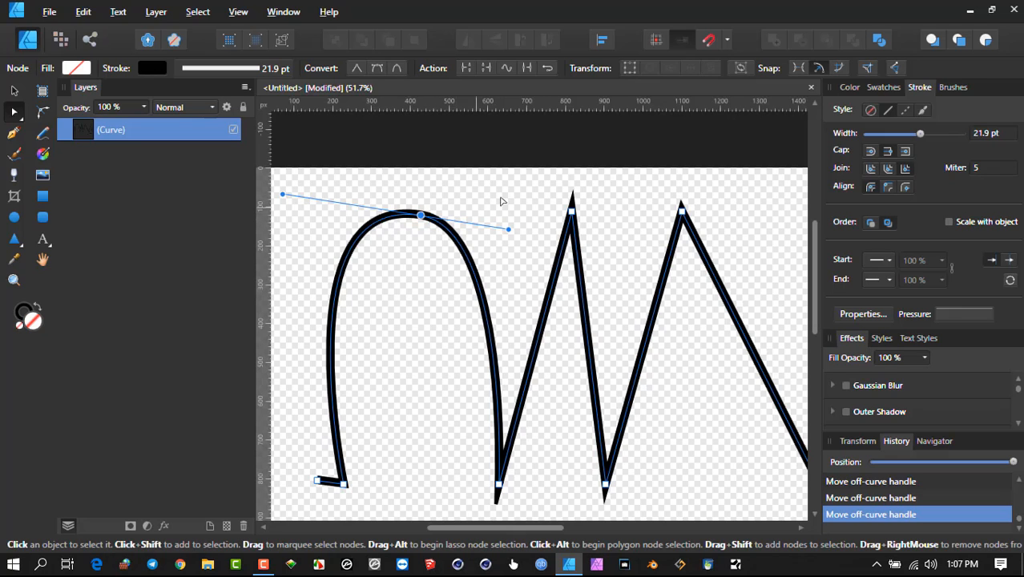
- Break the first peak's right handle upward into a cusp, lower the node, and smooth it again while shortening the left handle
{"action": "left_click_drag", "start_coordinate": [508, 232], "coordinate": [584, 109]}
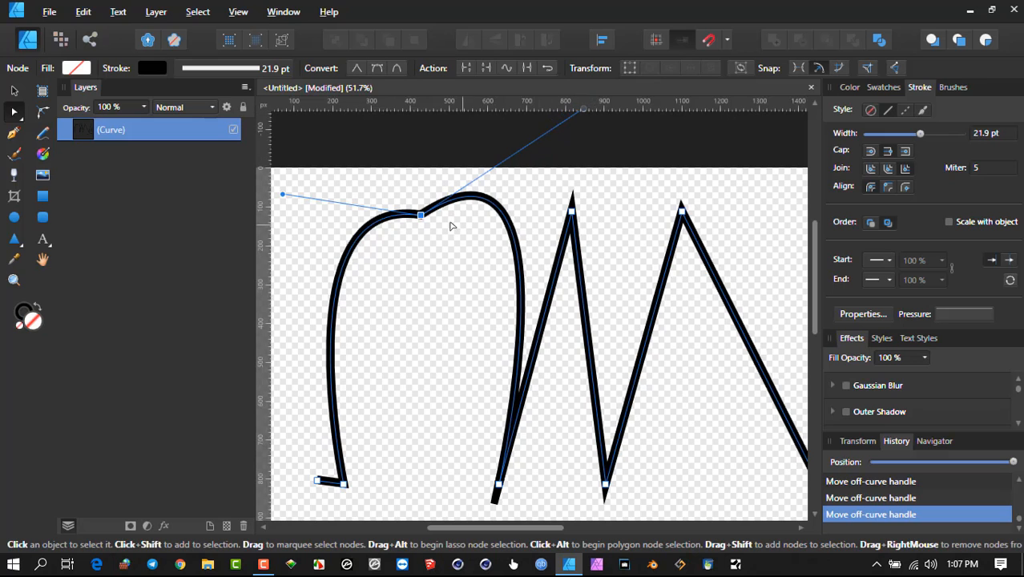
{"action": "left_click_drag", "start_coordinate": [421, 217], "coordinate": [421, 256]}
{"action": "left_click_drag", "start_coordinate": [282, 233], "coordinate": [341, 258]}
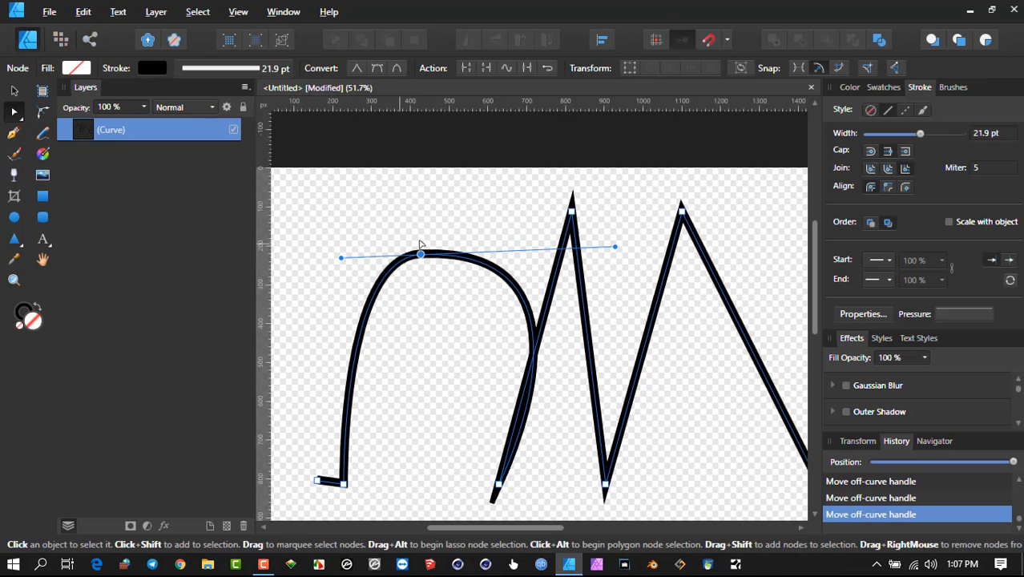
{"action": "left_click_drag", "start_coordinate": [404, 255], "coordinate": [426, 221]}
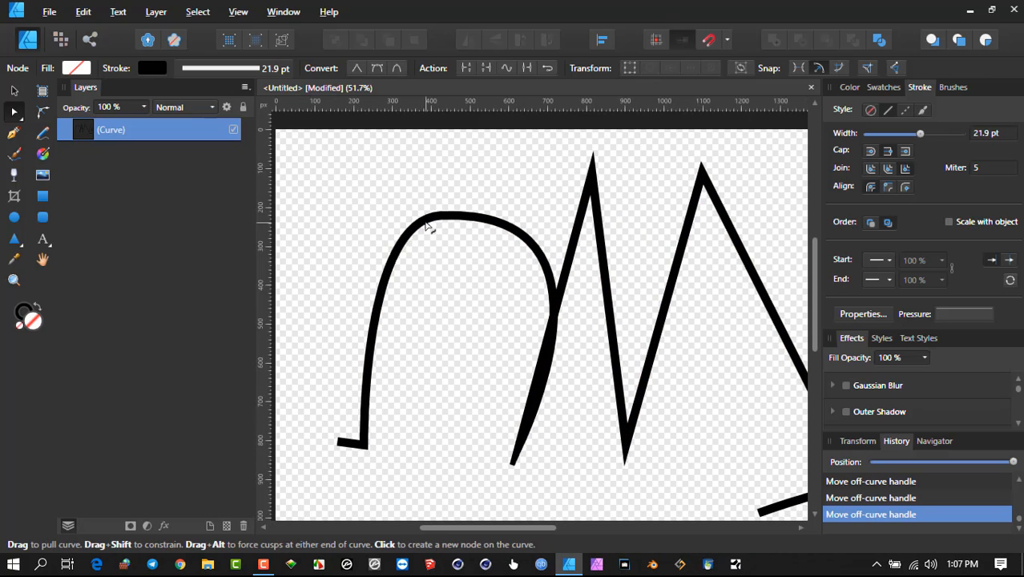
- Convert the curve's far-left end node to smooth and pull its handle upward to arch the short end segment
{"action": "scroll", "coordinate": [328, 451], "scroll_direction": "up", "scroll_amount": 1}
{"action": "scroll", "coordinate": [329, 454], "scroll_direction": "up", "scroll_amount": 1}
{"action": "left_click_drag", "start_coordinate": [326, 418], "coordinate": [366, 452]}
{"action": "left_click", "coordinate": [377, 68]}
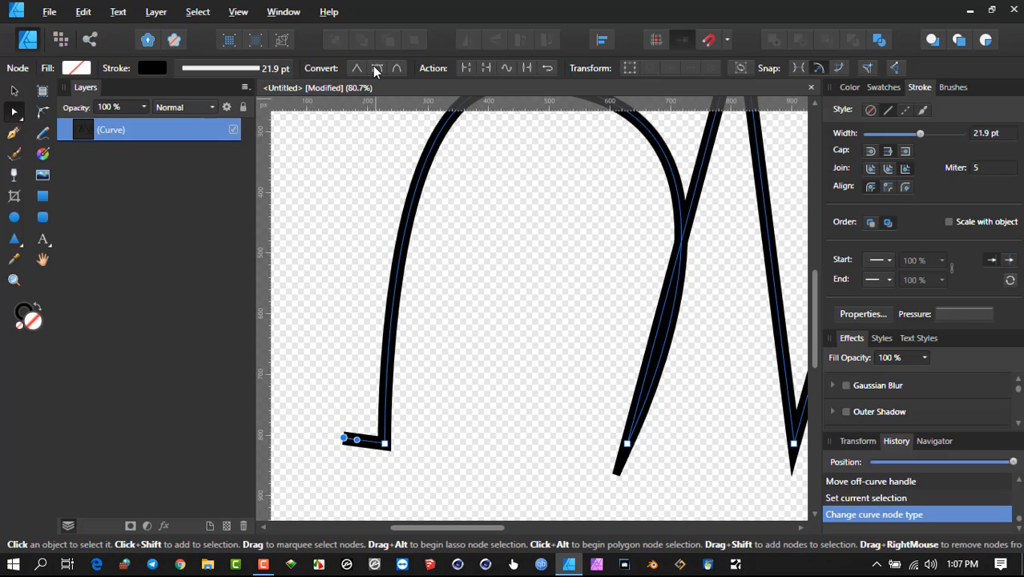
{"action": "mouse_move", "coordinate": [357, 441]}
{"action": "left_mouse_down"}
{"action": "mouse_move", "coordinate": [344, 463]}
{"action": "mouse_move", "coordinate": [360, 395]}
{"action": "mouse_move", "coordinate": [319, 383]}
{"action": "mouse_move", "coordinate": [323, 401]}
{"action": "mouse_move", "coordinate": [360, 402]}
{"action": "mouse_move", "coordinate": [354, 364]}
{"action": "mouse_move", "coordinate": [352, 423]}
{"action": "mouse_move", "coordinate": [369, 437]}
{"action": "left_mouse_up"}
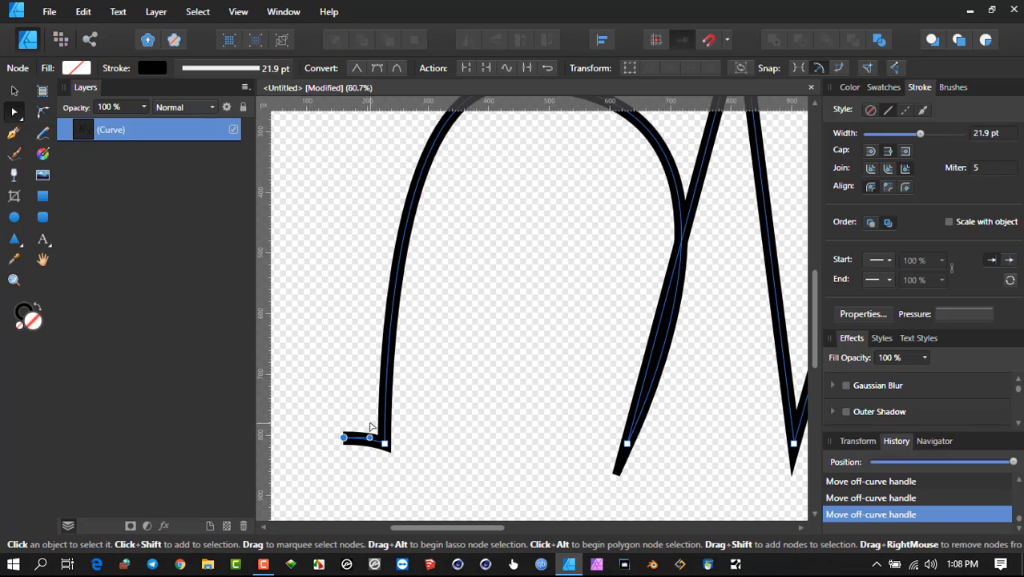
{"action": "left_click_drag", "start_coordinate": [369, 438], "coordinate": [367, 404]}
{"action": "scroll", "coordinate": [407, 345], "scroll_direction": "down", "scroll_amount": 3}
{"action": "left_click_drag", "start_coordinate": [406, 344], "coordinate": [348, 395]}
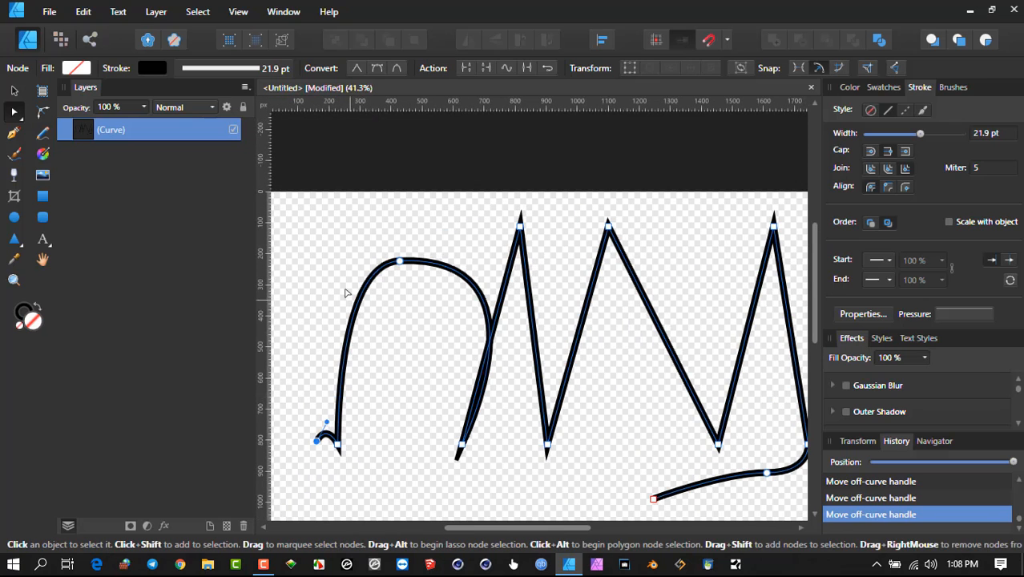
- Convert the first peak node and the curve's far-left end node to sharp
{"action": "left_click_drag", "start_coordinate": [368, 243], "coordinate": [405, 294]}
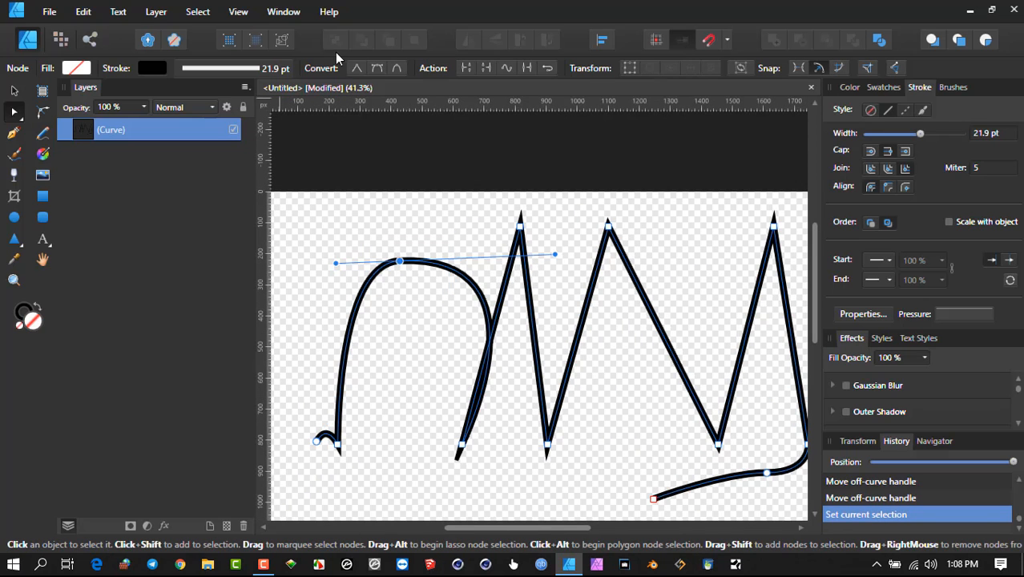
{"action": "left_click", "coordinate": [356, 68]}
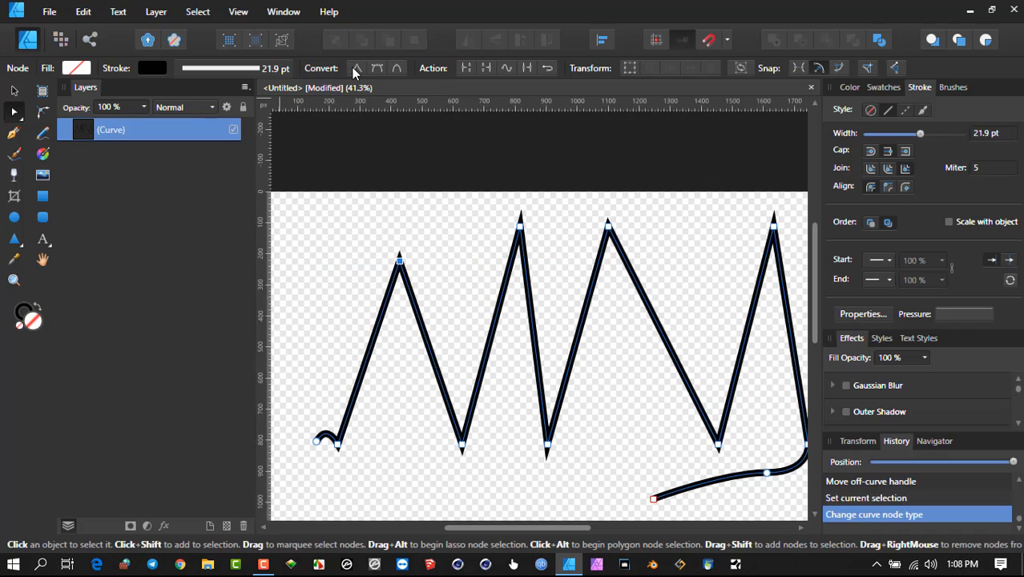
{"action": "left_click_drag", "start_coordinate": [303, 427], "coordinate": [338, 457]}
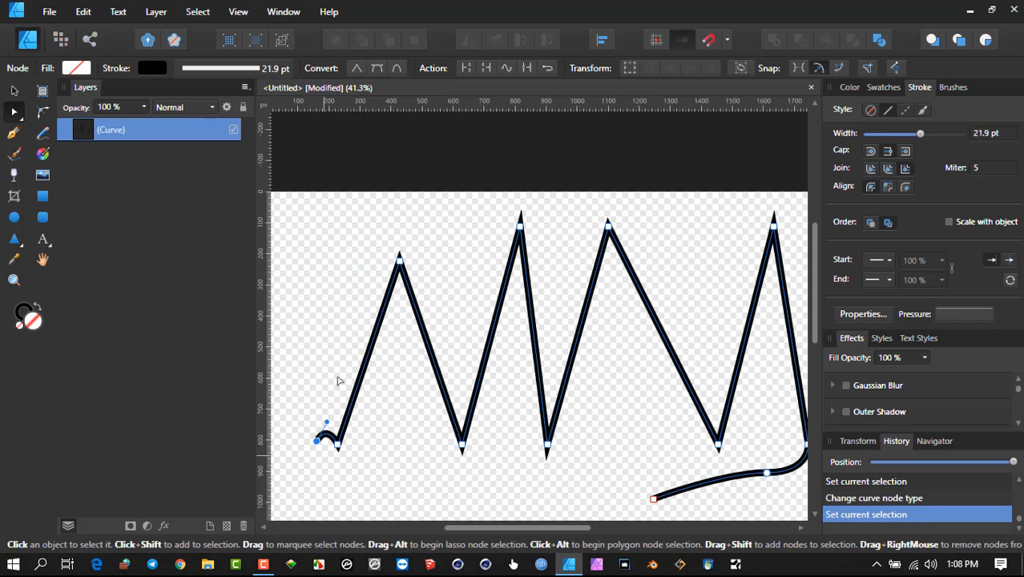
{"action": "left_click", "coordinate": [357, 69]}
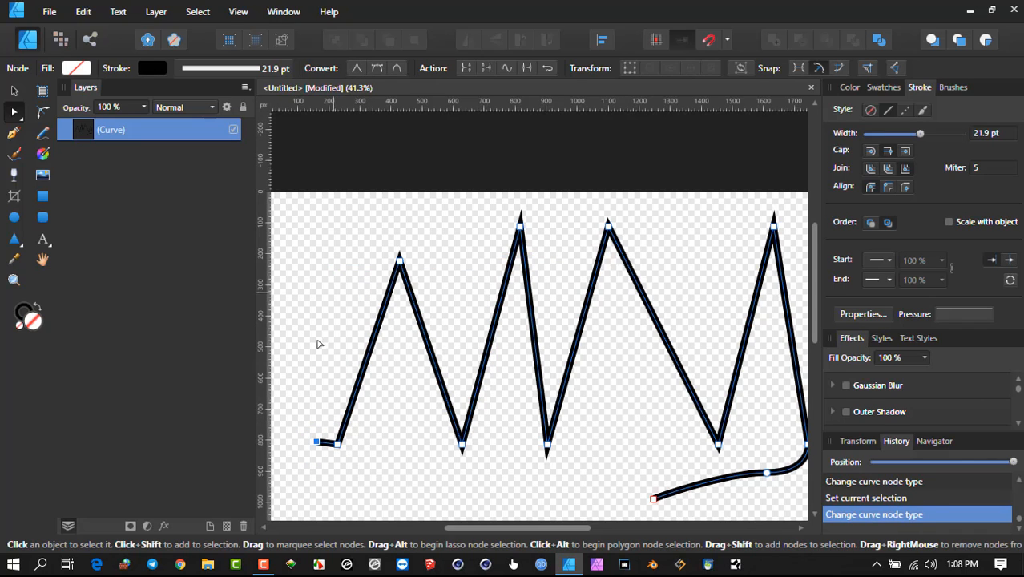
{"action": "left_click", "coordinate": [323, 398]}
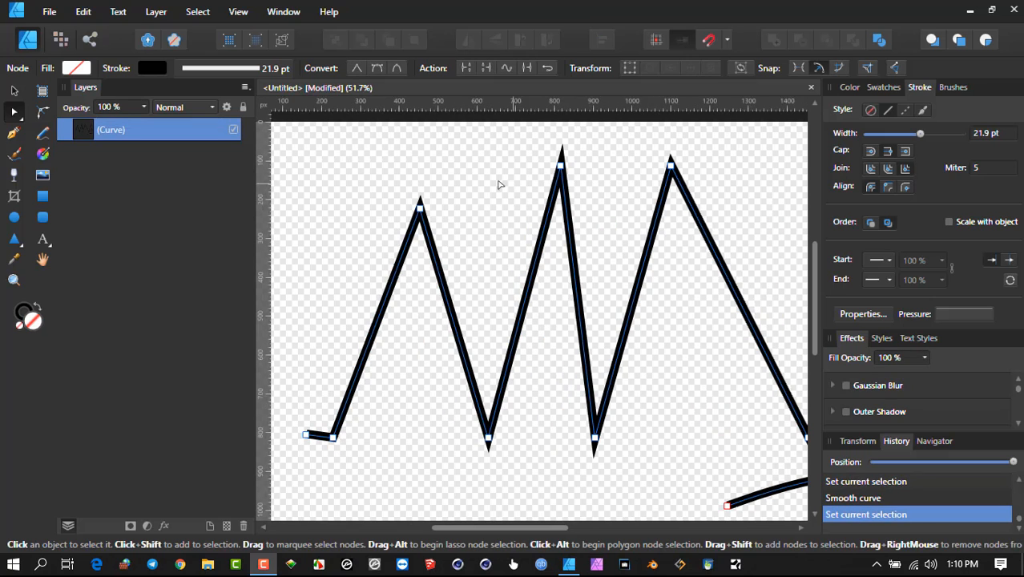
- Break the curve at its first peak node and pull the right-hand piece's end node away to the right
{"action": "left_click_drag", "start_coordinate": [396, 192], "coordinate": [478, 250]}
{"action": "scroll", "coordinate": [379, 201], "scroll_direction": "up", "scroll_amount": 5}
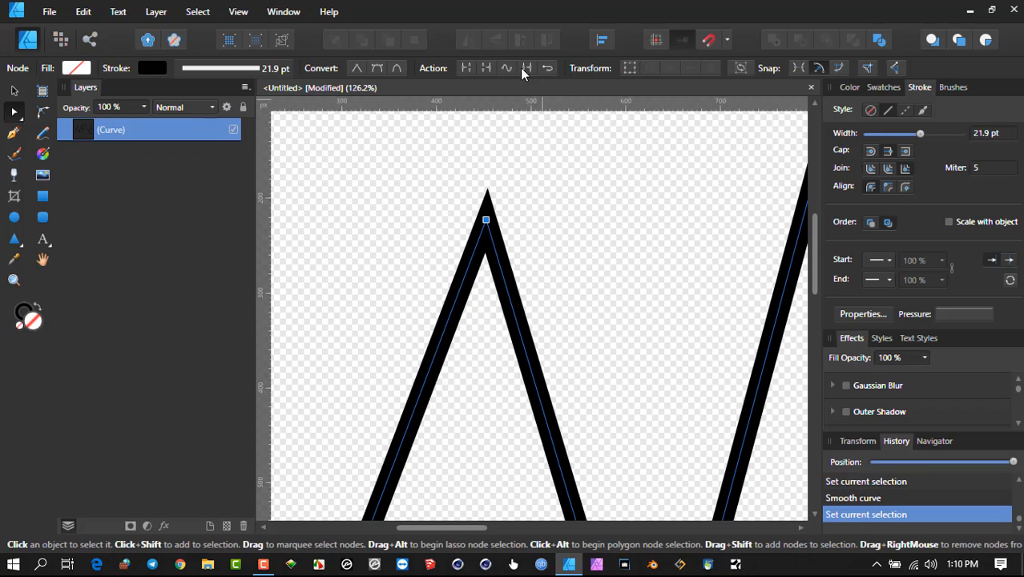
{"action": "left_click", "coordinate": [465, 67]}
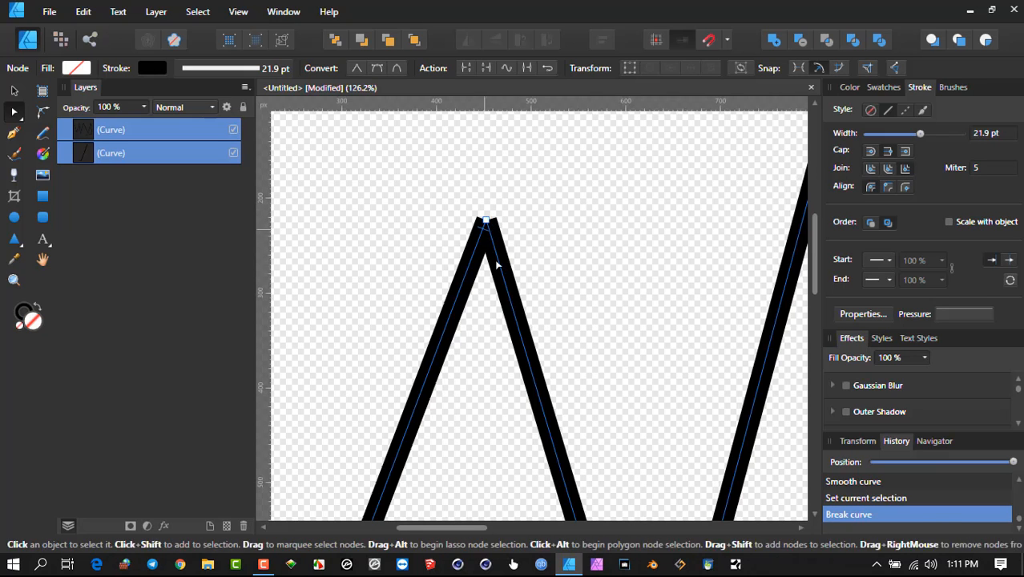
{"action": "left_click", "coordinate": [485, 220]}
{"action": "left_click_drag", "start_coordinate": [485, 221], "coordinate": [535, 219]}
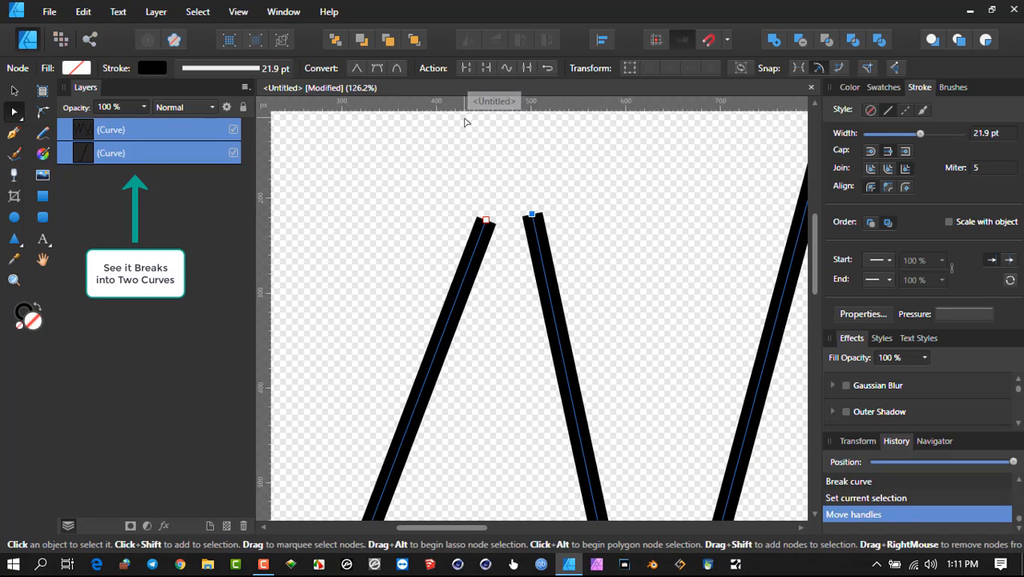
- Move the separated end node back onto the left piece's end node and select both overlapping nodes
{"action": "scroll", "coordinate": [498, 167], "scroll_direction": "down", "scroll_amount": 5}
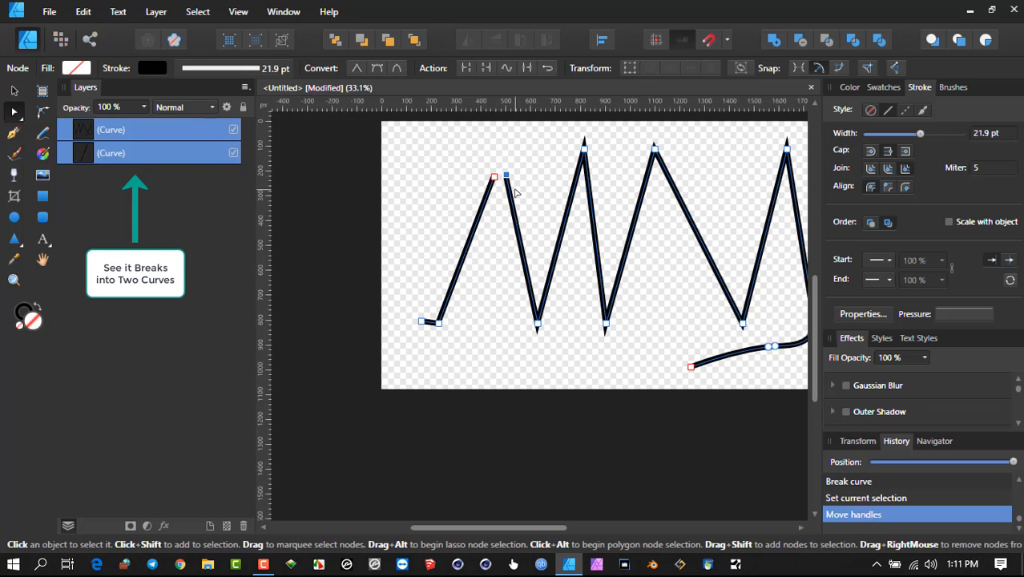
{"action": "scroll", "coordinate": [507, 178], "scroll_direction": "up", "scroll_amount": 3}
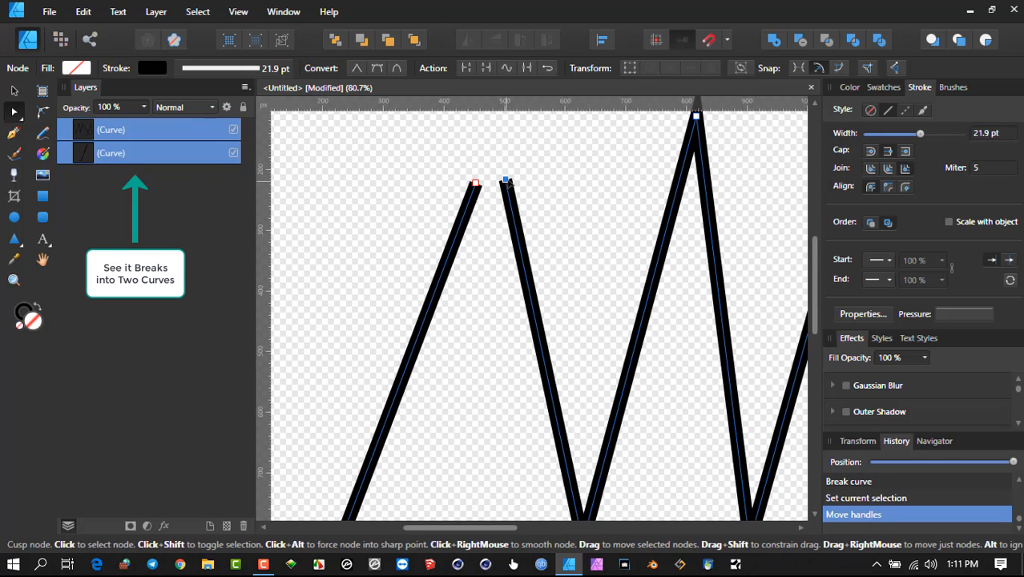
{"action": "scroll", "coordinate": [508, 182], "scroll_direction": "up", "scroll_amount": 3}
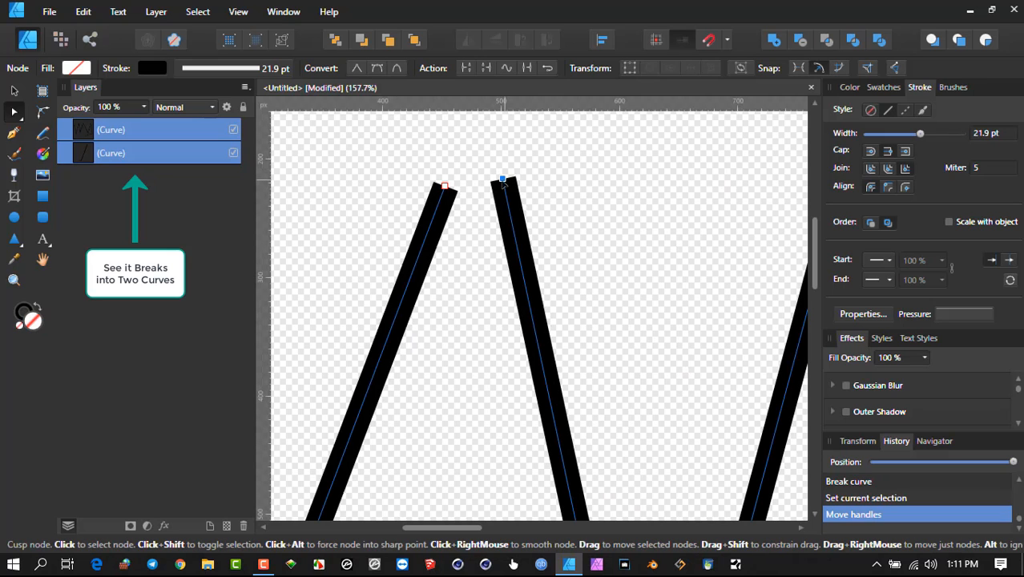
{"action": "left_click_drag", "start_coordinate": [503, 180], "coordinate": [449, 190]}
{"action": "left_click_drag", "start_coordinate": [410, 164], "coordinate": [516, 242]}
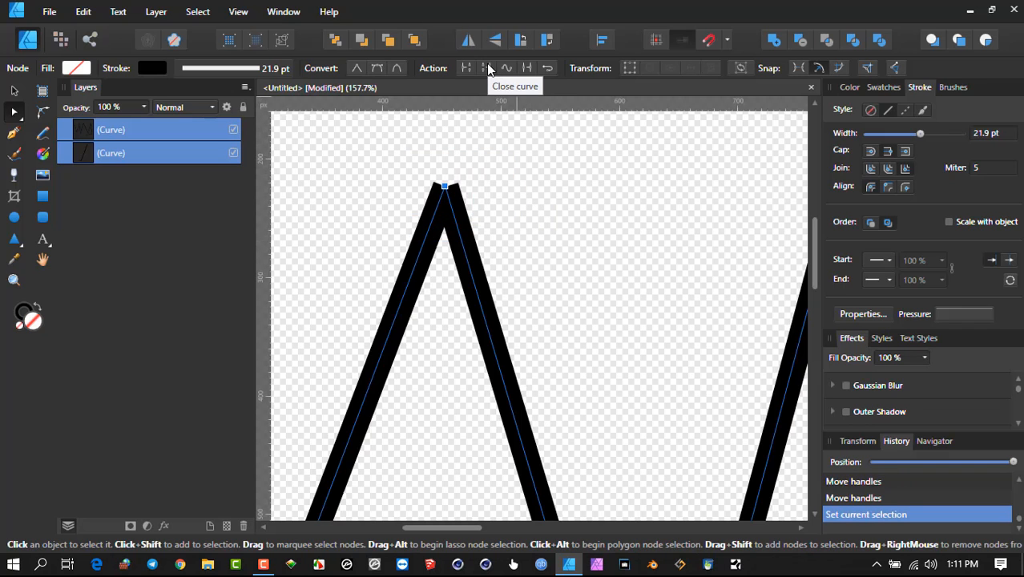
{"action": "scroll", "coordinate": [495, 100], "scroll_direction": "down", "scroll_amount": 5}
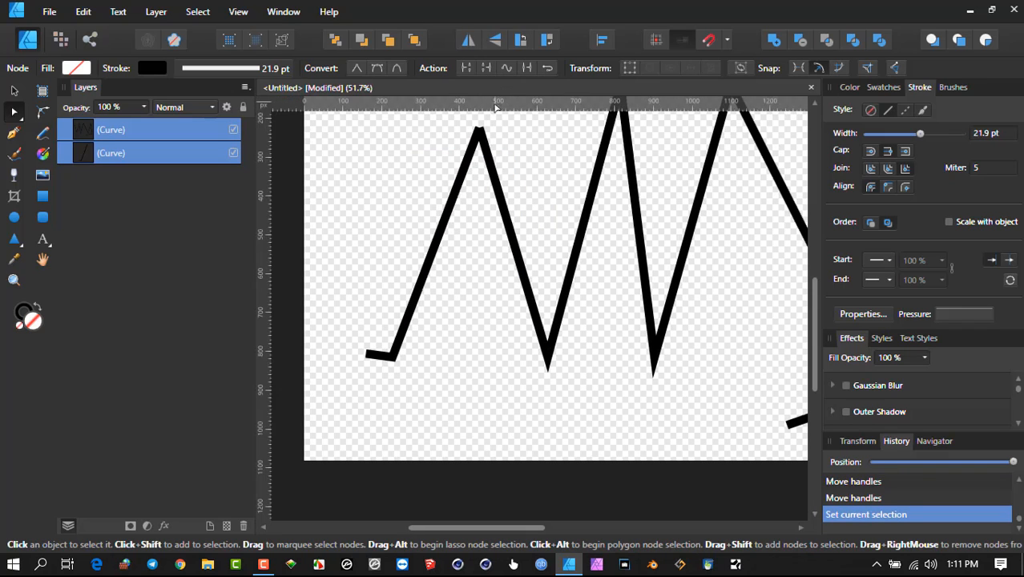
{"action": "scroll", "coordinate": [504, 144], "scroll_direction": "up", "scroll_amount": 1}
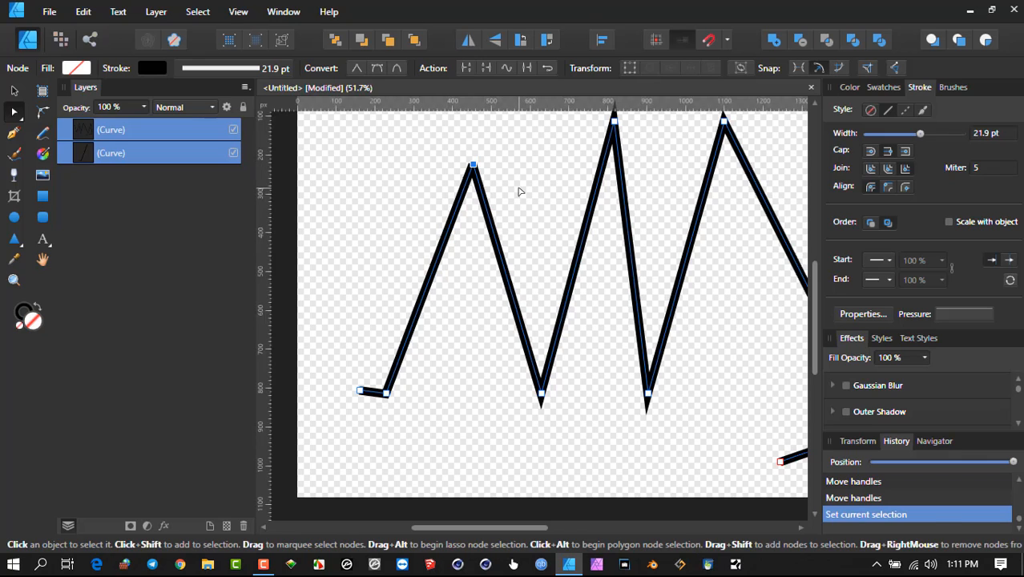
- Select only the longer zigzag piece with its first peak node, try closing that curve, and undo the closure
{"action": "left_click", "coordinate": [519, 192]}
{"action": "left_click", "coordinate": [480, 176]}
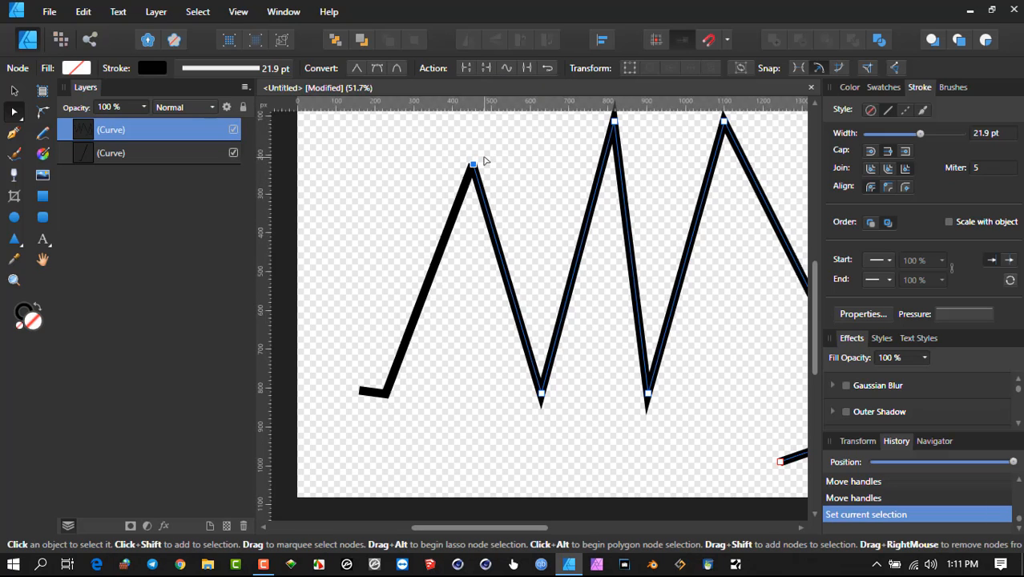
{"action": "scroll", "coordinate": [496, 162], "scroll_direction": "down", "scroll_amount": 3}
{"action": "left_click_drag", "start_coordinate": [530, 192], "coordinate": [462, 185]}
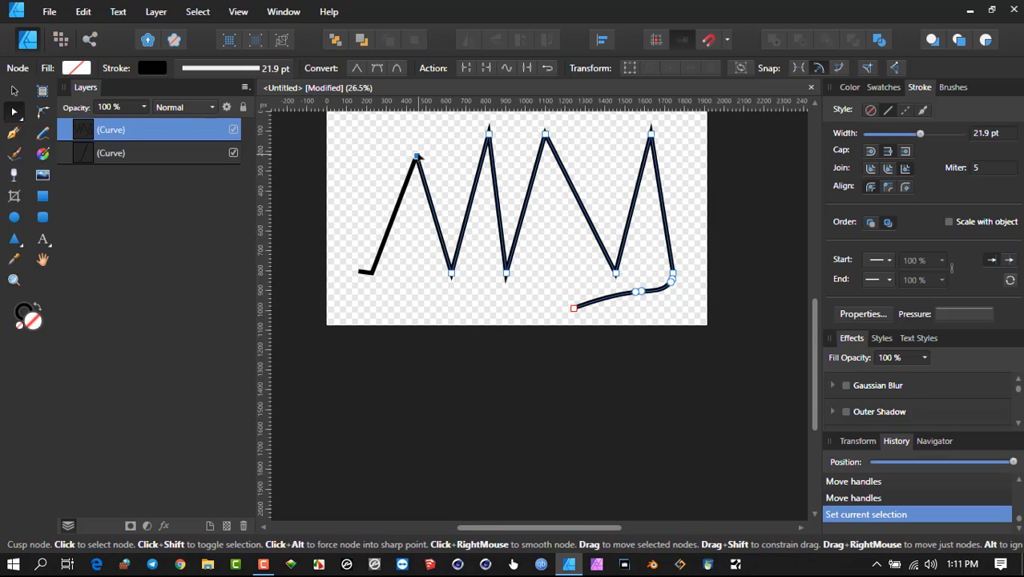
{"action": "scroll", "coordinate": [417, 156], "scroll_direction": "up", "scroll_amount": 1}
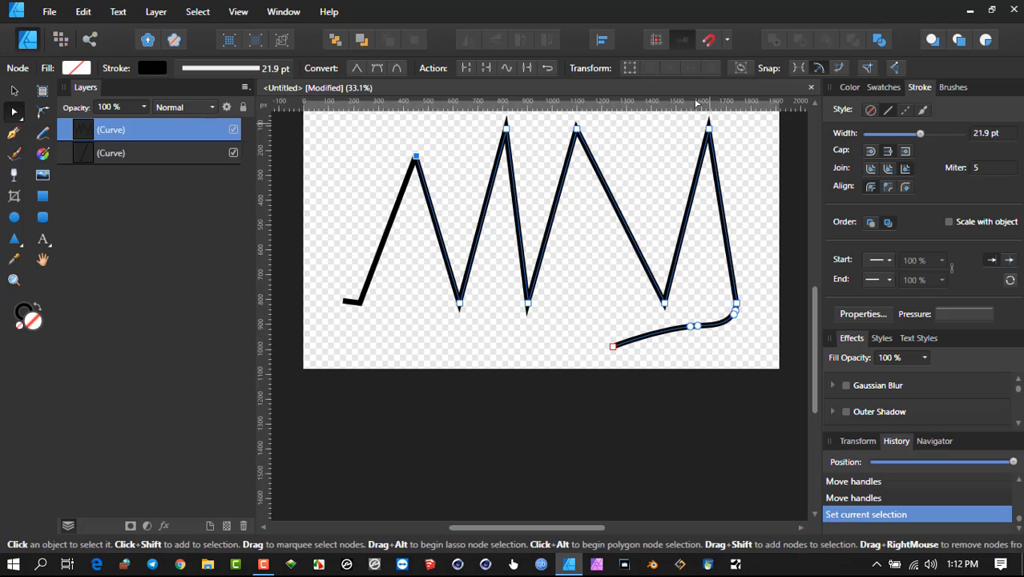
{"action": "left_click", "coordinate": [486, 69]}
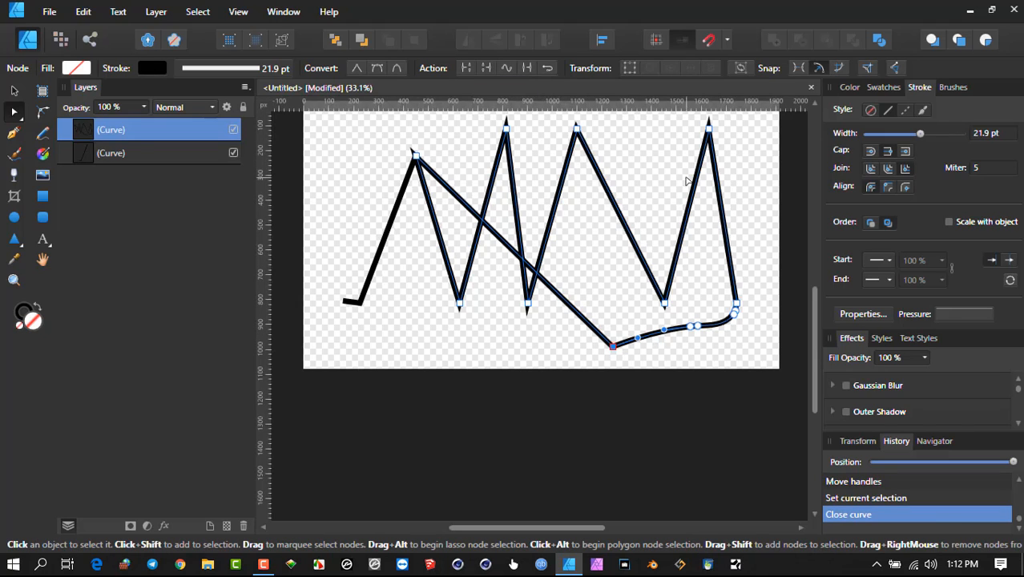
{"action": "key", "text": "ctrl+z"}
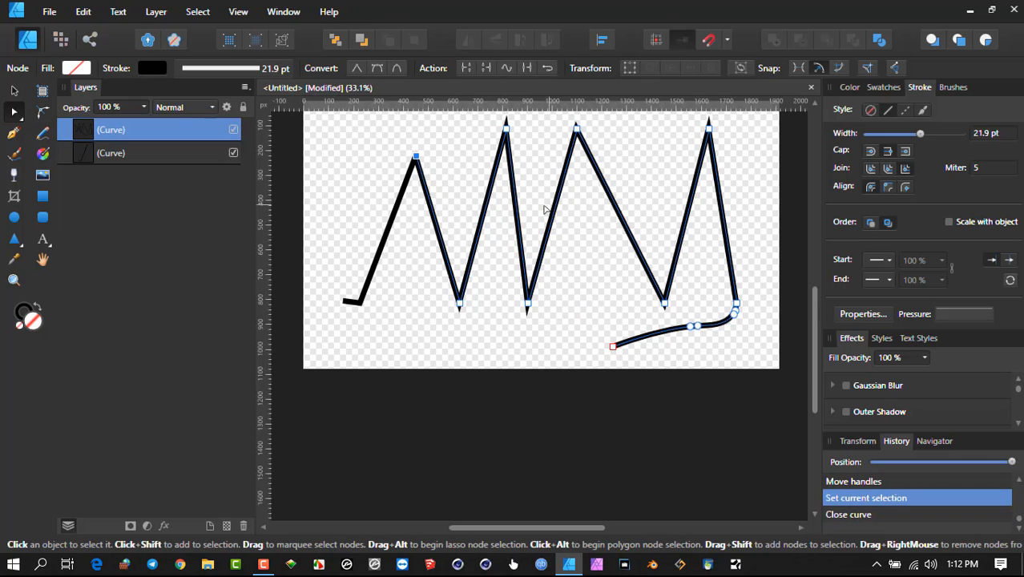
- Try extending the longer zigzag piece from its first peak node with two Pen tool points, and undo both extensions
{"action": "left_click_drag", "start_coordinate": [460, 197], "coordinate": [594, 276]}
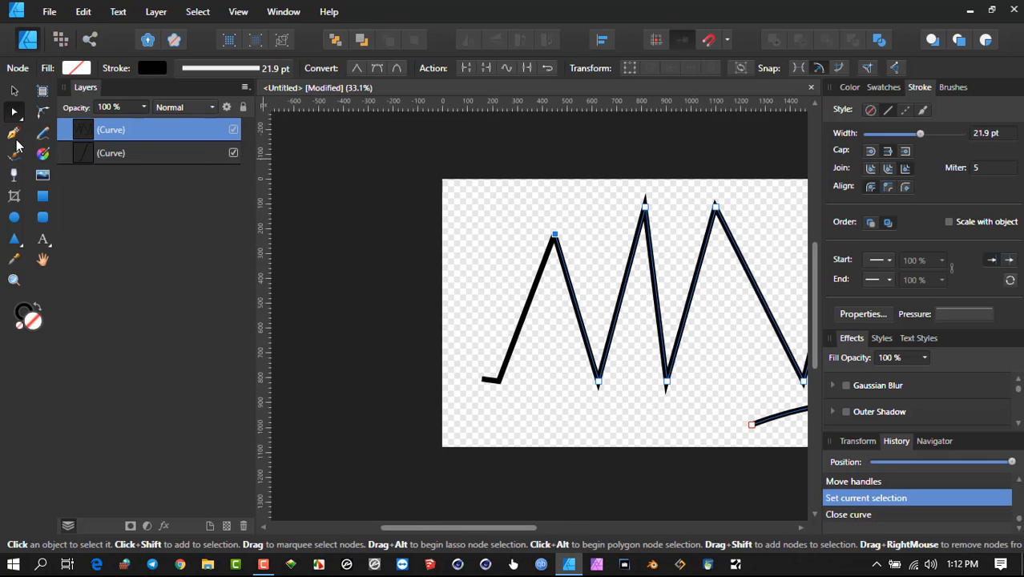
{"action": "left_click", "coordinate": [14, 134]}
{"action": "left_click", "coordinate": [478, 268]}
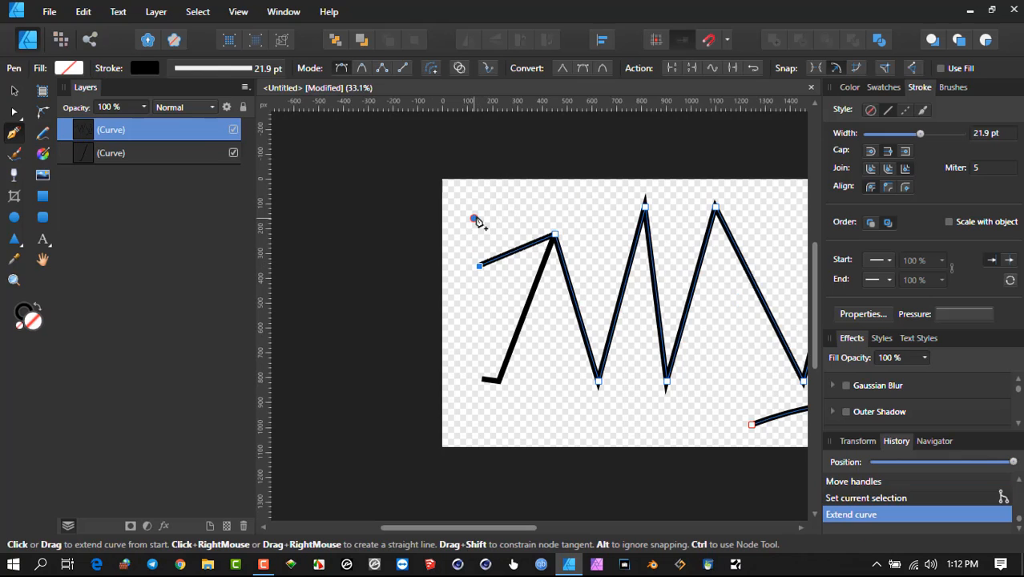
{"action": "left_click", "coordinate": [476, 219]}
{"action": "key", "text": "ctrl+z"}
{"action": "key", "text": "ctrl+z"}
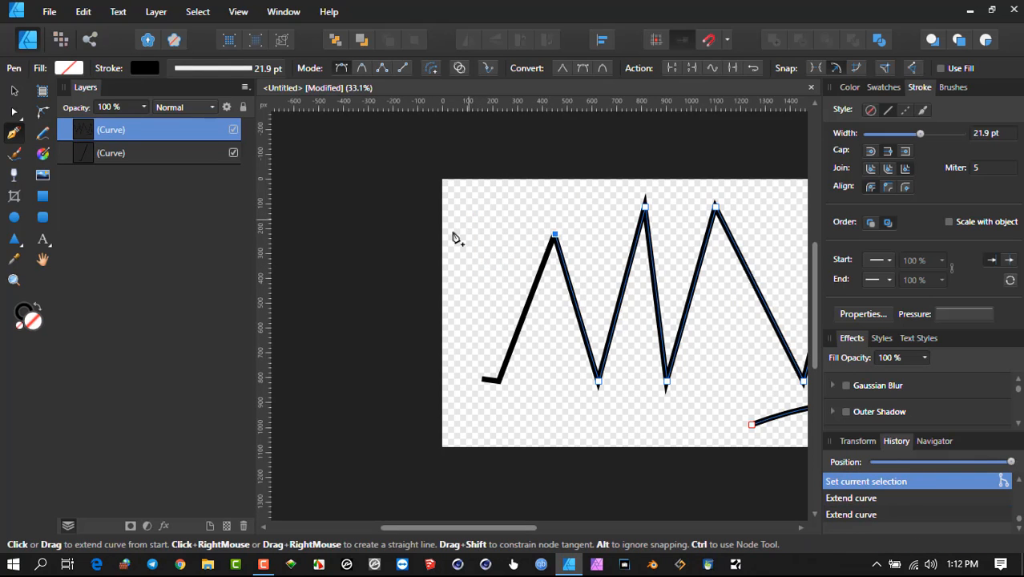
- Clear the selection and draw a small separate three-node curve with the Pen tool near the page's upper-left corner
{"action": "left_click", "coordinate": [13, 90]}
{"action": "left_click", "coordinate": [305, 198]}
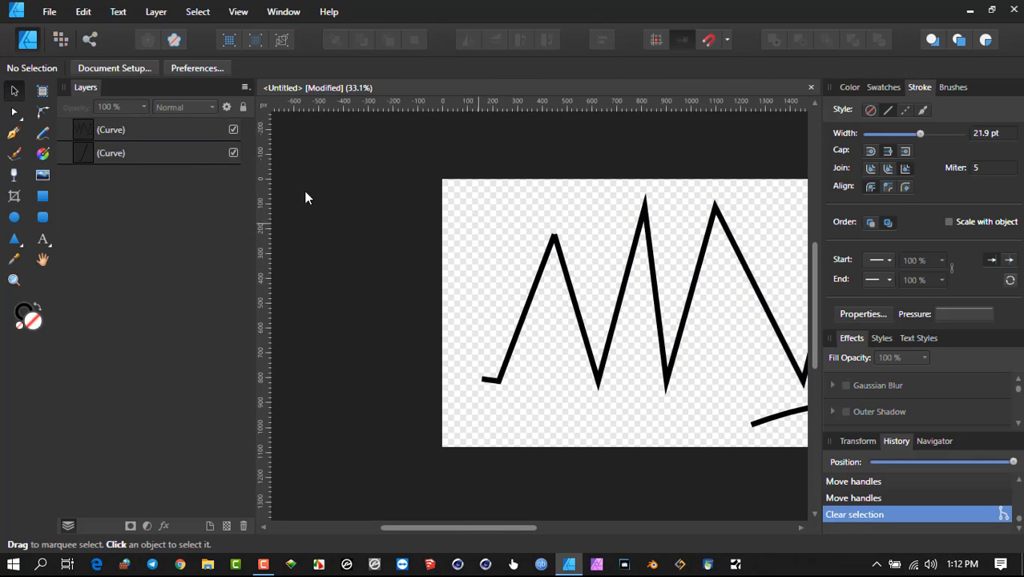
{"action": "left_click", "coordinate": [17, 138]}
{"action": "left_click", "coordinate": [475, 270]}
{"action": "left_click_drag", "start_coordinate": [452, 217], "coordinate": [497, 233]}
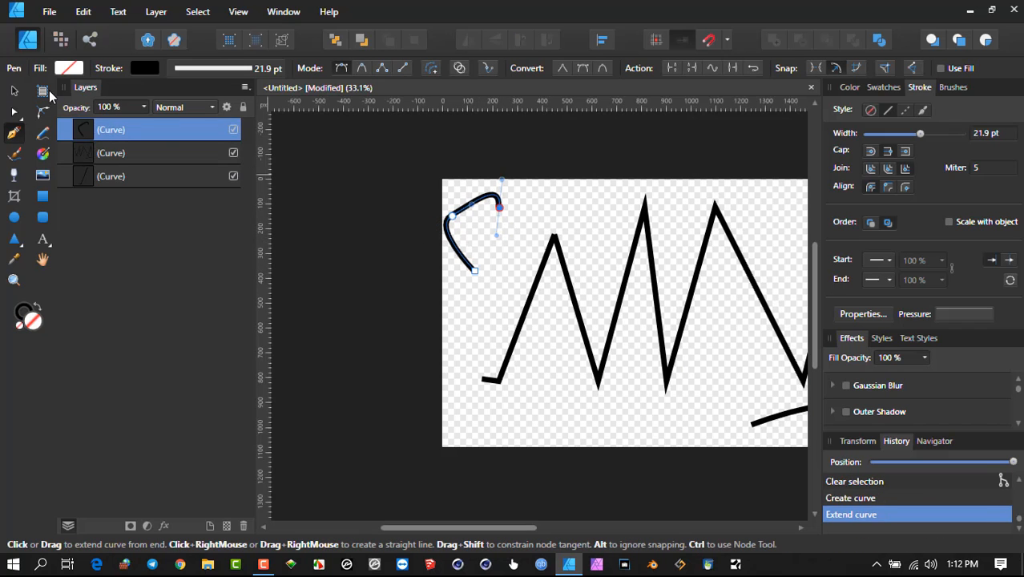
- Close the small three-node curve into a loop with Close Curve, and delete it
{"action": "left_click", "coordinate": [13, 111]}
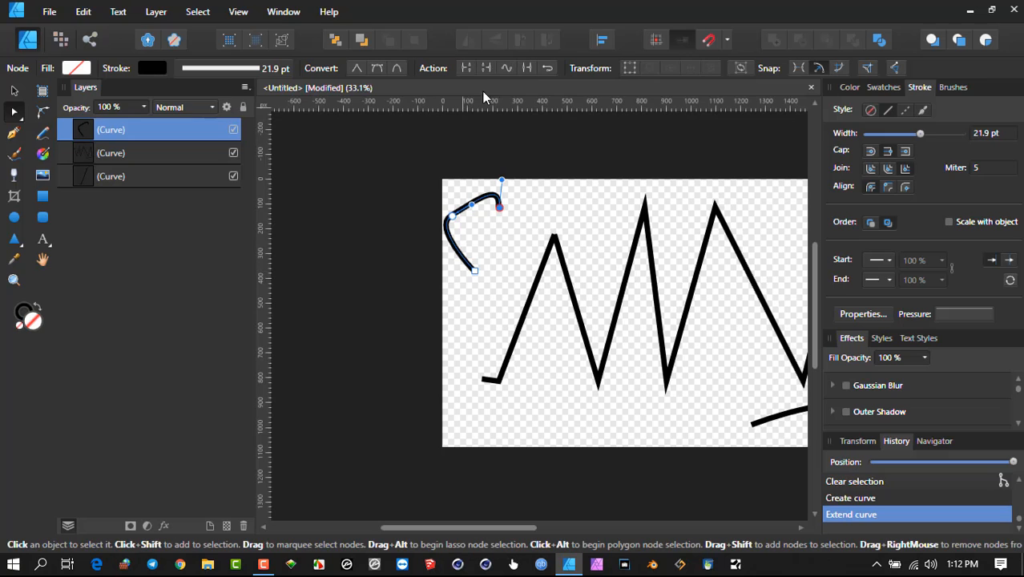
{"action": "left_click", "coordinate": [487, 67]}
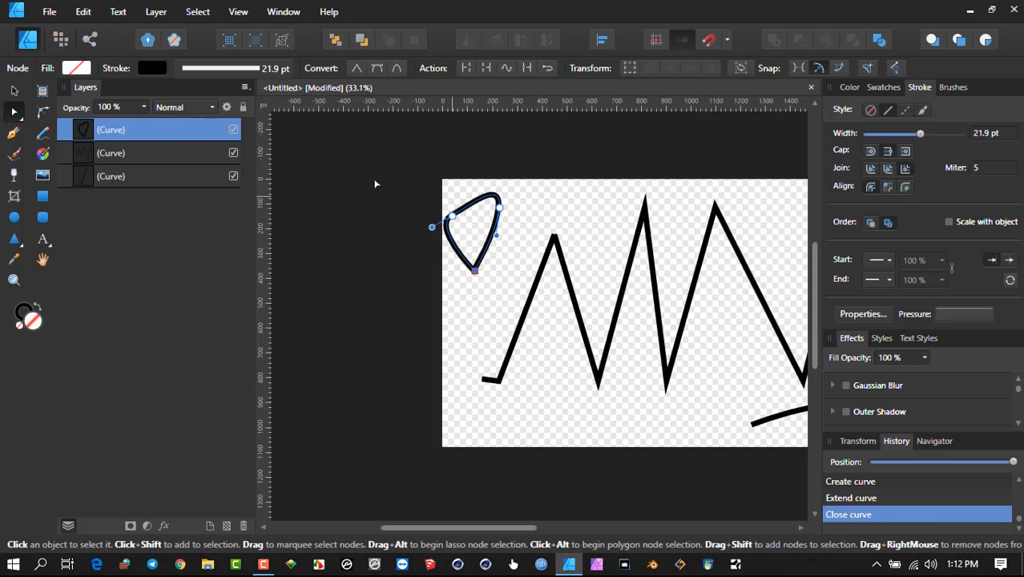
{"action": "left_click", "coordinate": [15, 92]}
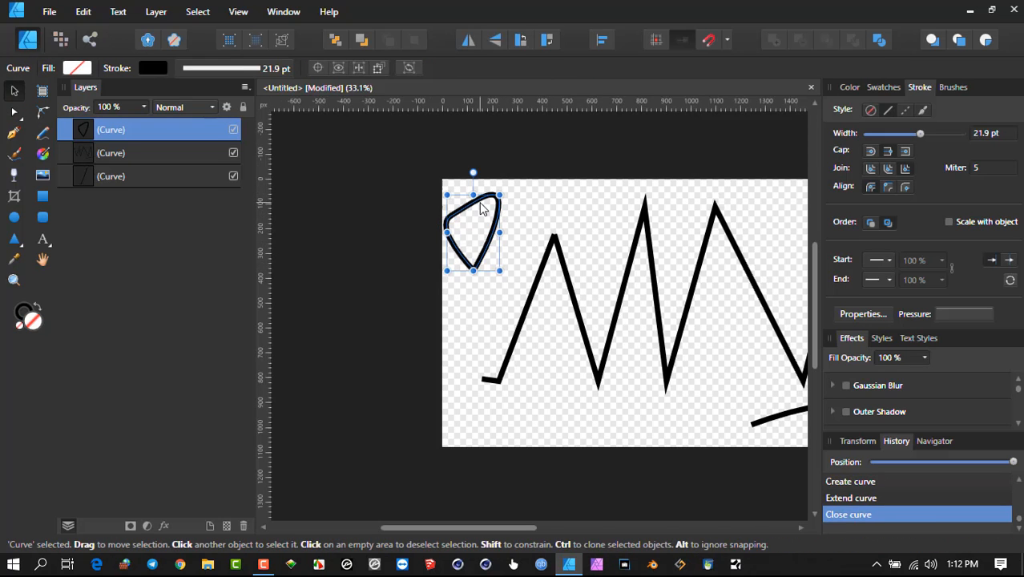
{"action": "key", "text": "Delete"}
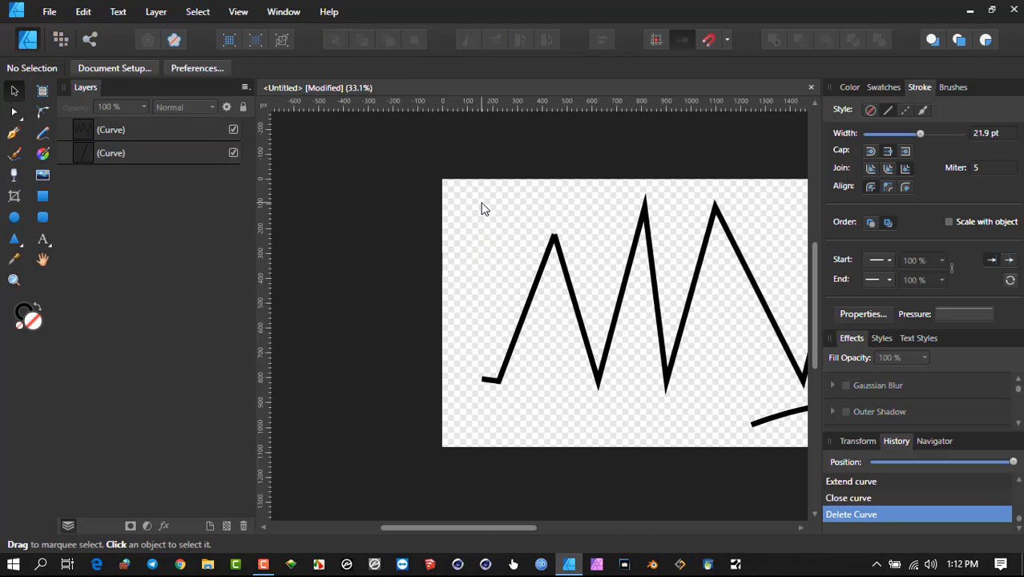
- Select both zigzag pieces and join their coinciding end nodes at the first peak with Join Curves
{"action": "scroll", "coordinate": [552, 244], "scroll_direction": "up", "scroll_amount": 2}
{"action": "left_click", "coordinate": [543, 240]}
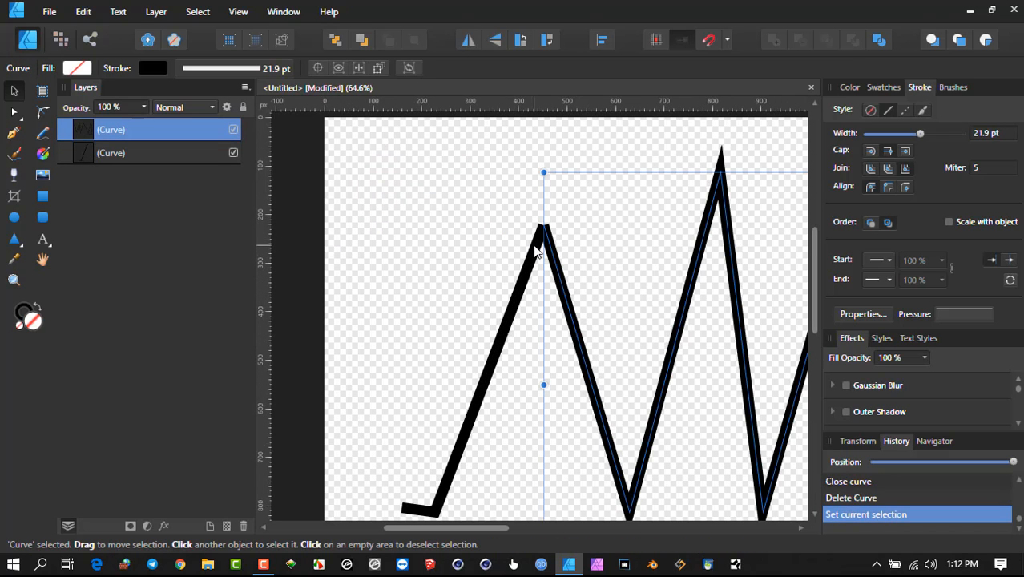
{"action": "key", "text": "ctrl+a"}
{"action": "scroll", "coordinate": [627, 210], "scroll_direction": "down", "scroll_amount": 2}
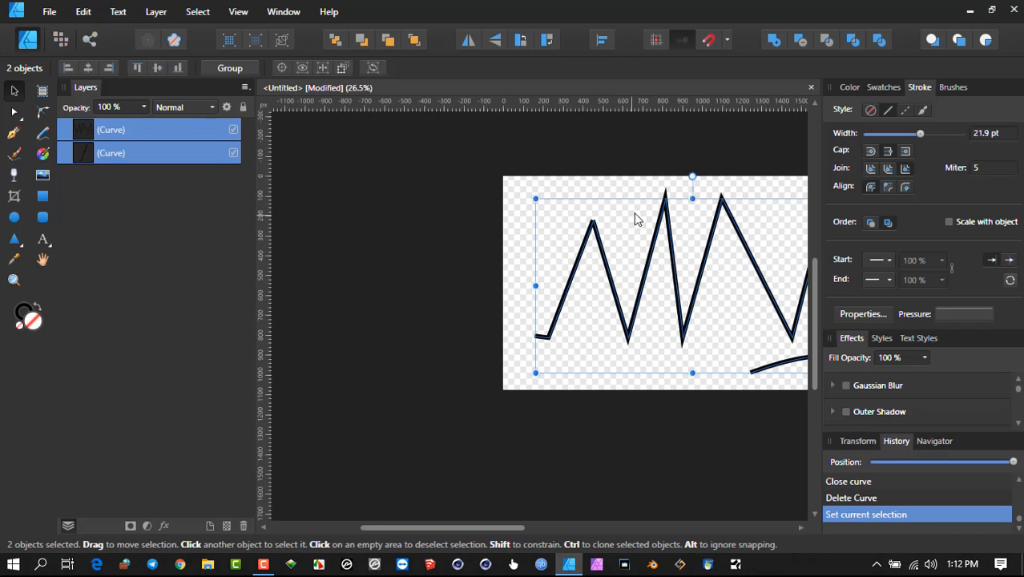
{"action": "scroll", "coordinate": [640, 218], "scroll_direction": "up", "scroll_amount": 1}
{"action": "scroll", "coordinate": [643, 218], "scroll_direction": "right", "scroll_amount": 2}
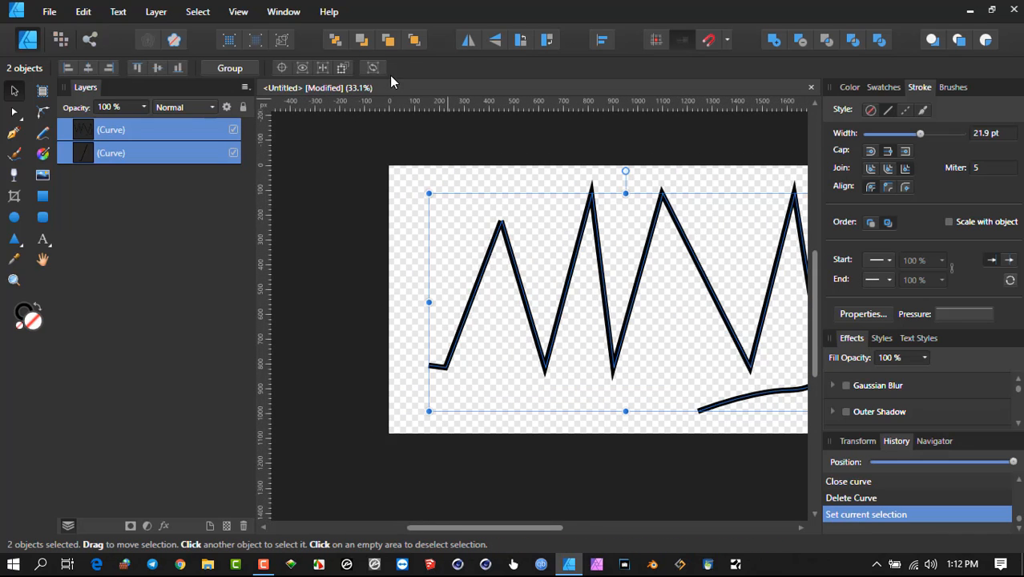
{"action": "left_click", "coordinate": [15, 113]}
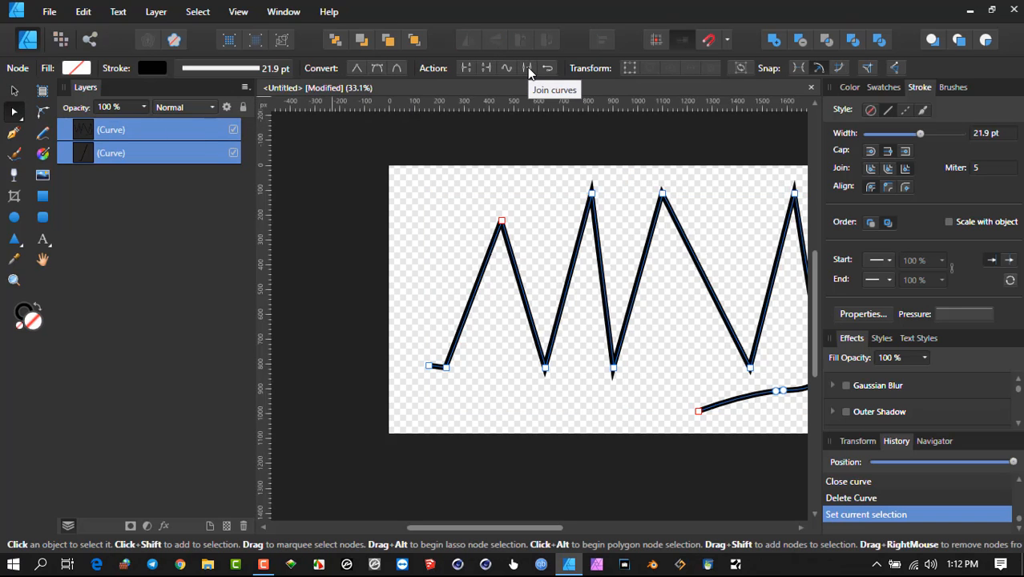
{"action": "scroll", "coordinate": [508, 218], "scroll_direction": "up", "scroll_amount": 8}
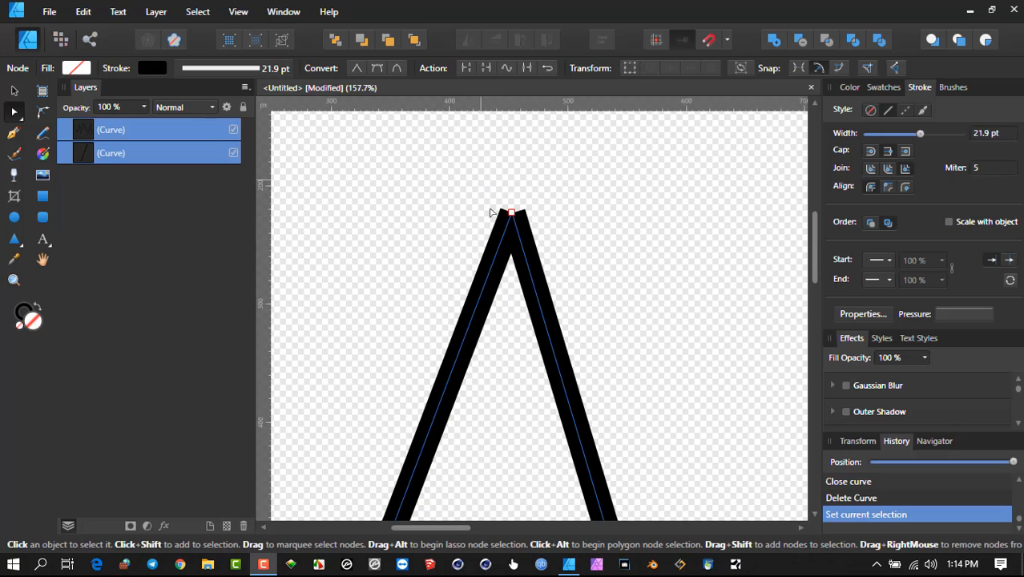
{"action": "left_click_drag", "start_coordinate": [479, 179], "coordinate": [583, 298]}
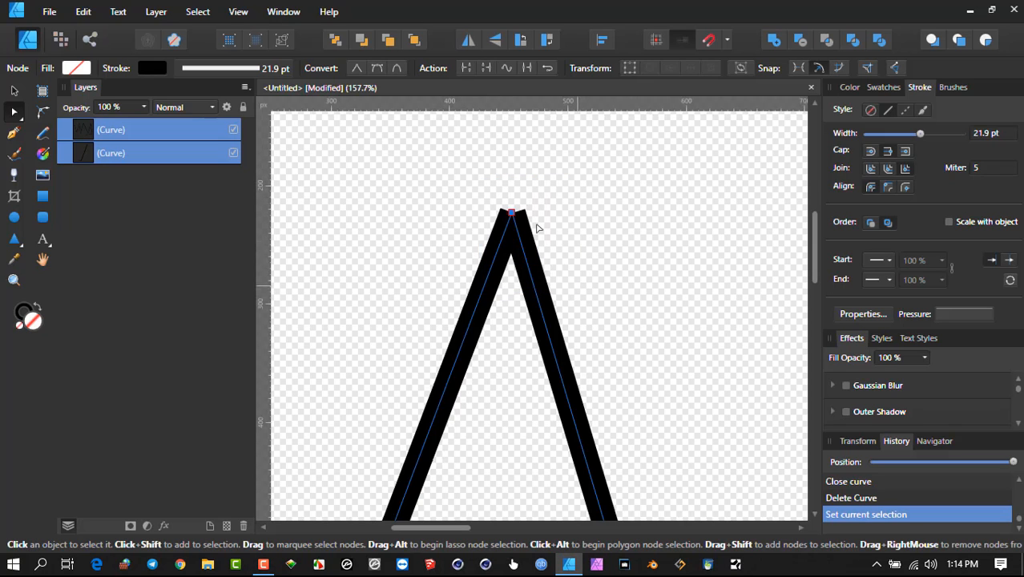
{"action": "left_click", "coordinate": [523, 68]}
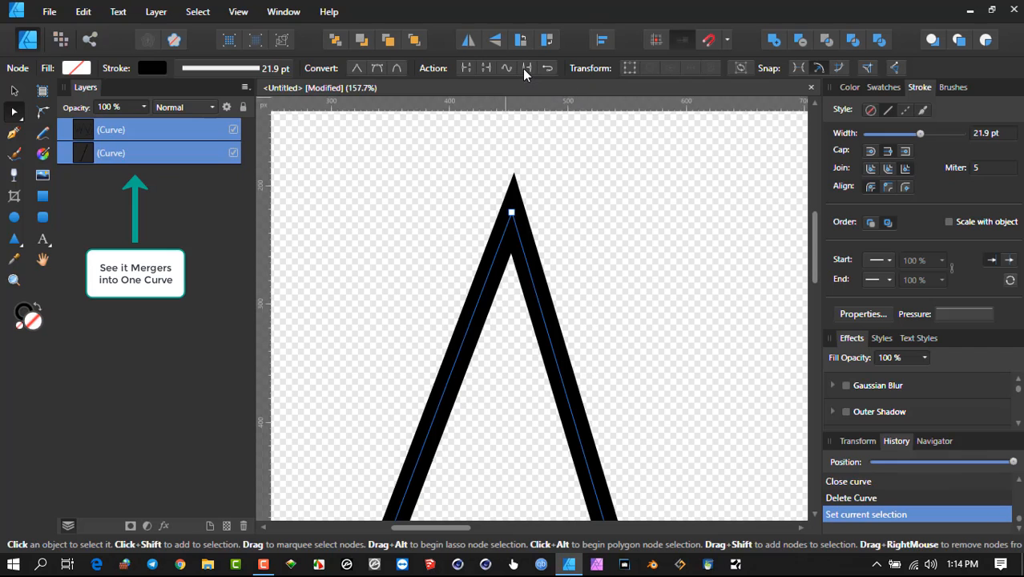
- Move the zigzag's joined first-peak node slightly left
{"action": "left_click", "coordinate": [547, 225]}
{"action": "left_click", "coordinate": [513, 210]}
{"action": "left_click_drag", "start_coordinate": [512, 210], "coordinate": [478, 211]}
{"action": "scroll", "coordinate": [484, 238], "scroll_direction": "down", "scroll_amount": 5}
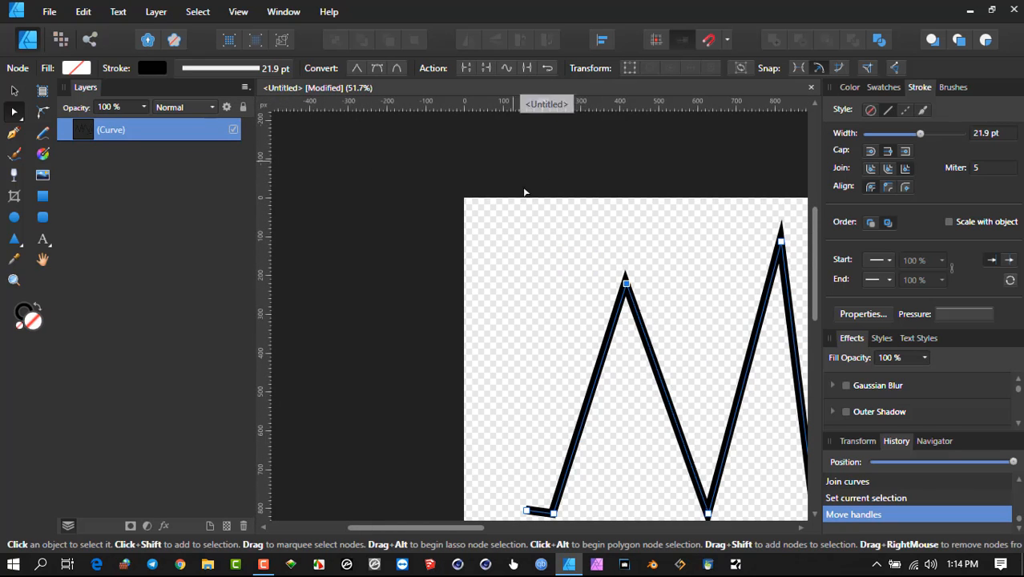
{"action": "left_click_drag", "start_coordinate": [467, 202], "coordinate": [430, 204]}
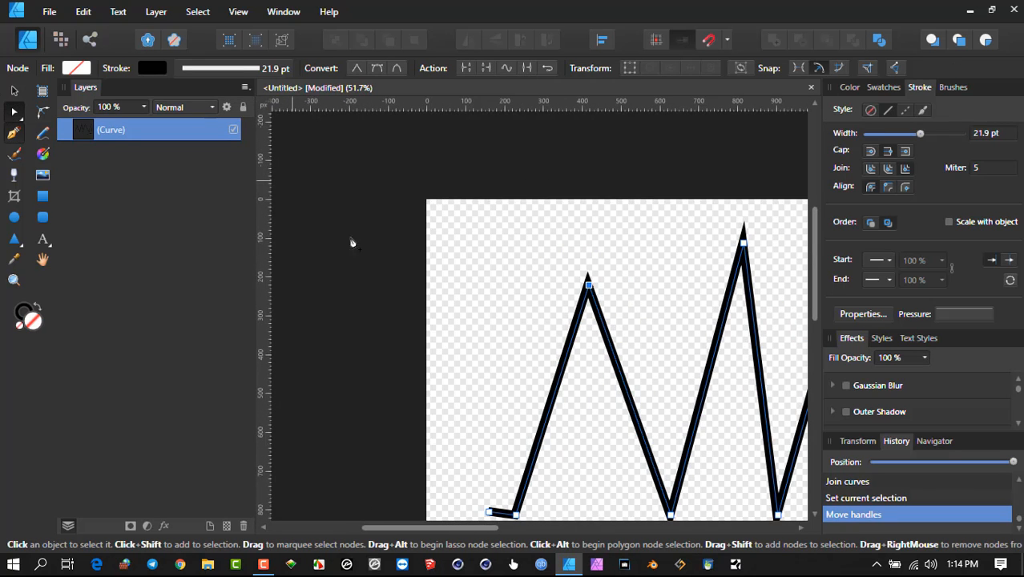
{"action": "key", "text": "p"}
{"action": "left_click", "coordinate": [448, 301]}
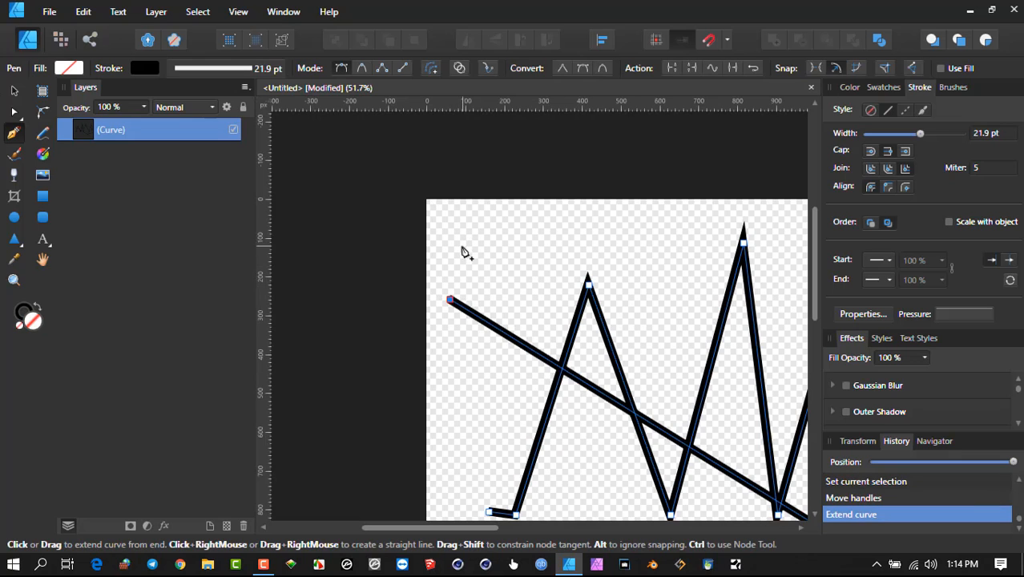
{"action": "key", "text": "ctrl+z"}
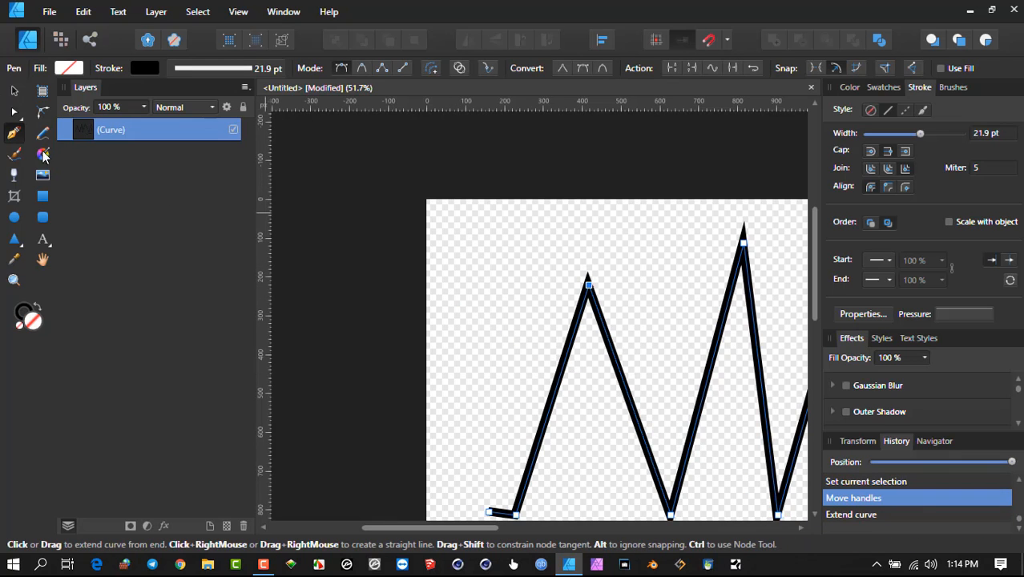
- Clear the selection, draw a small arch-shaped three-node Pen curve near the page's upper-left corner, and deselect it
{"action": "left_click", "coordinate": [12, 92]}
{"action": "left_click", "coordinate": [355, 178]}
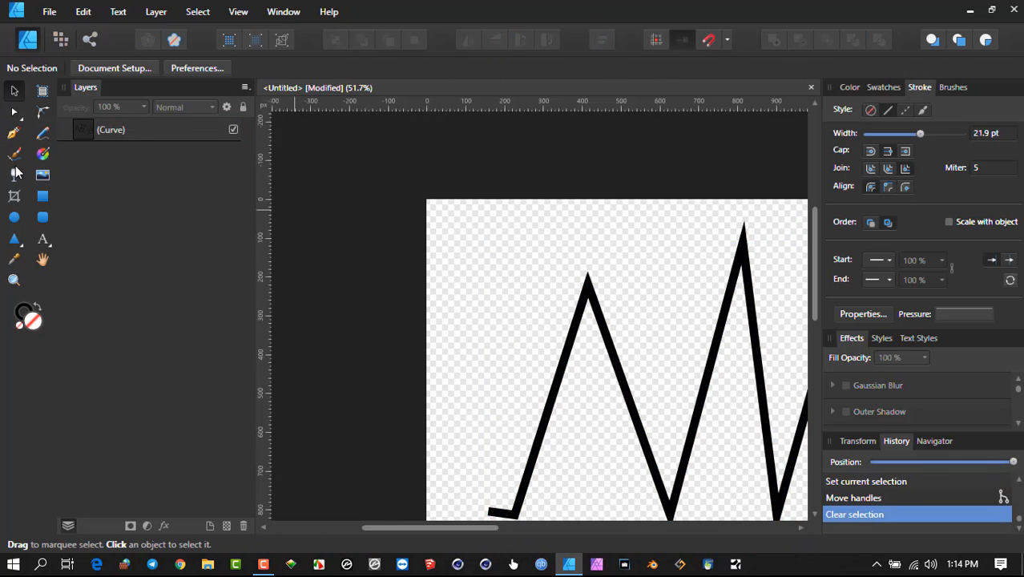
{"action": "left_click", "coordinate": [12, 135]}
{"action": "left_click", "coordinate": [448, 269]}
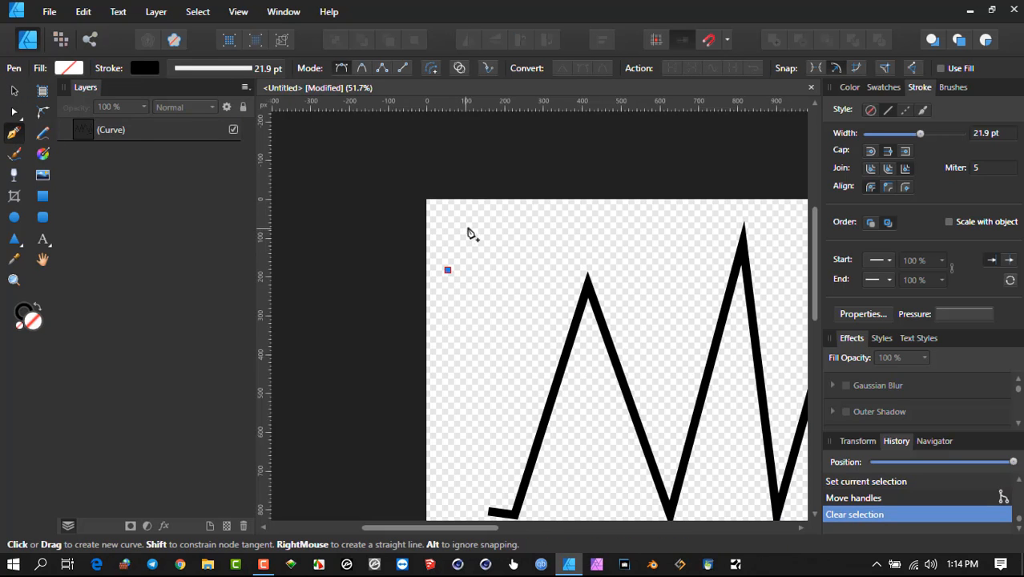
{"action": "left_click_drag", "start_coordinate": [467, 229], "coordinate": [505, 230]}
{"action": "left_click_drag", "start_coordinate": [509, 279], "coordinate": [536, 267]}
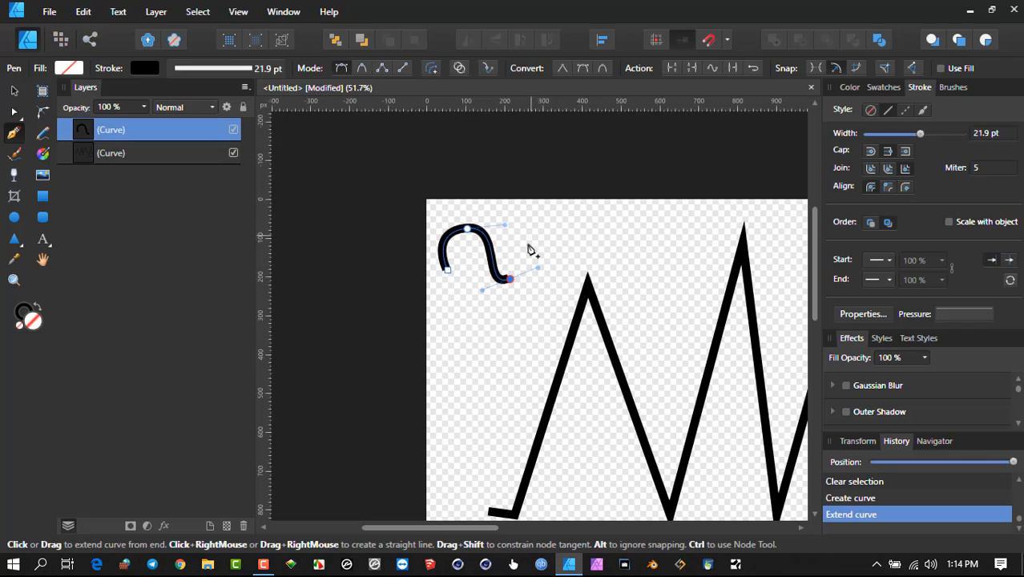
{"action": "left_click", "coordinate": [14, 91]}
{"action": "left_click", "coordinate": [412, 202]}
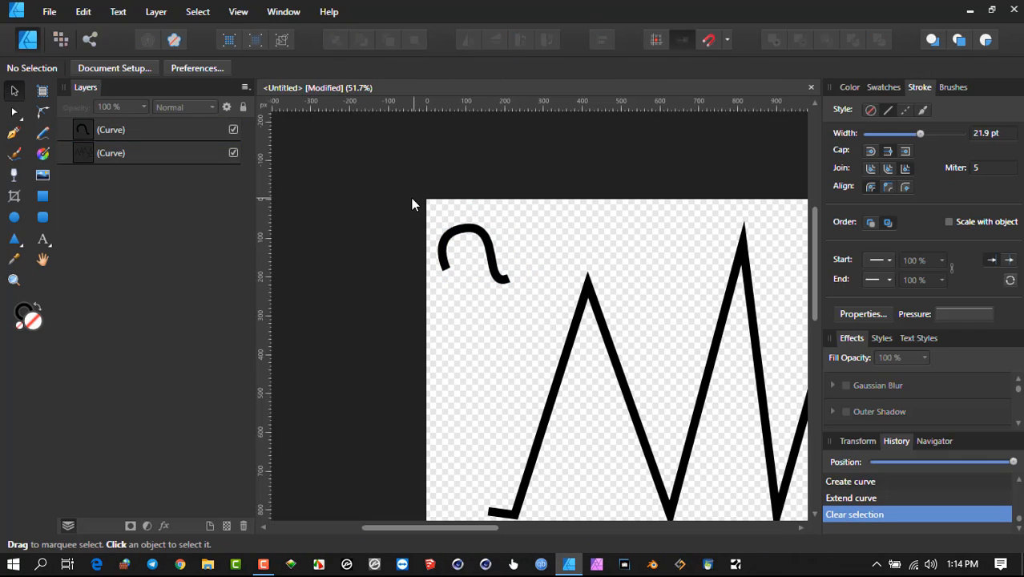
- Draw a second small Pen curve, rising and bending right, just right of the arch-shaped curve
{"action": "left_click", "coordinate": [14, 137]}
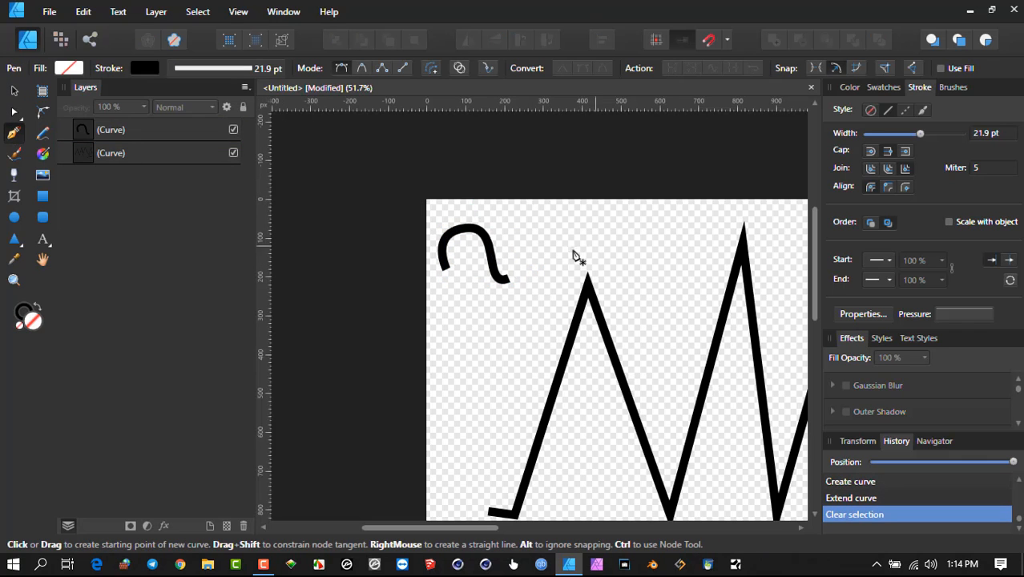
{"action": "left_click", "coordinate": [521, 258]}
{"action": "left_click_drag", "start_coordinate": [520, 214], "coordinate": [613, 226]}
{"action": "left_click", "coordinate": [13, 90]}
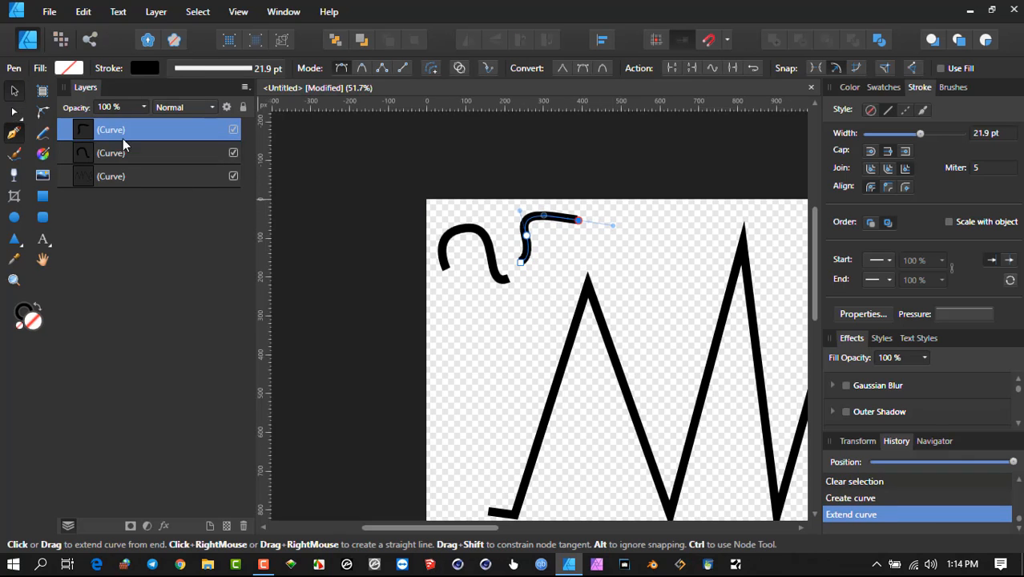
- Resize the second small curve from its lower-left corner to about 135 × 130 px
{"action": "left_click", "coordinate": [528, 168]}
{"action": "scroll", "coordinate": [526, 242], "scroll_direction": "up", "scroll_amount": 3}
{"action": "left_click", "coordinate": [522, 285]}
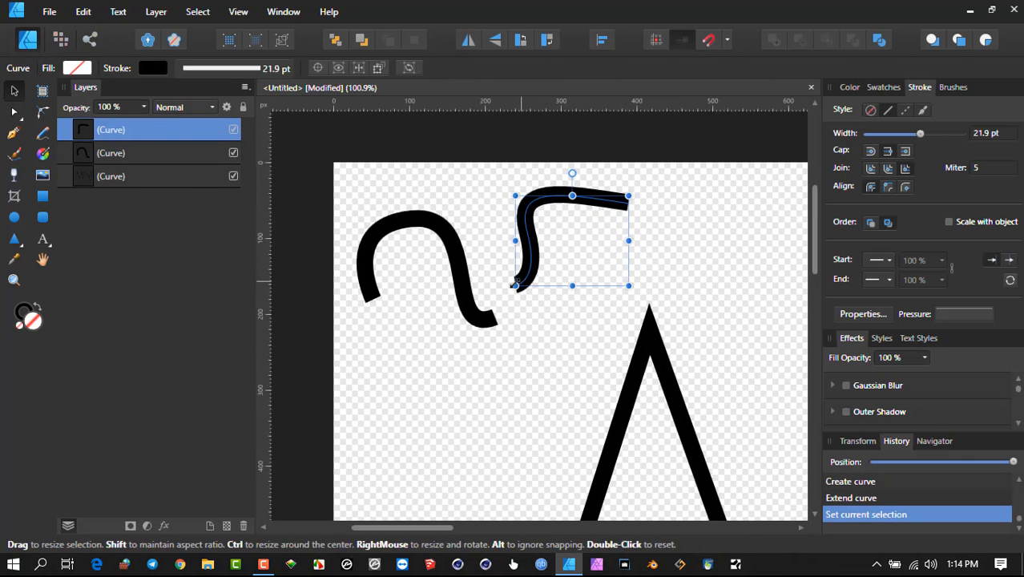
{"action": "left_click_drag", "start_coordinate": [517, 288], "coordinate": [525, 294]}
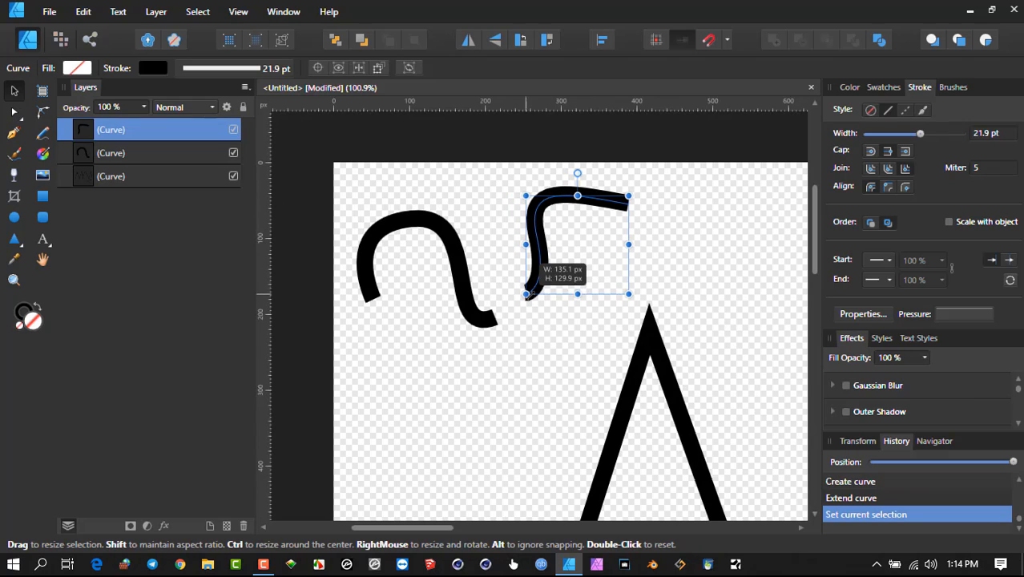
- Select both small curves with their two facing end nodes and connect them with Join Curves
{"action": "left_click", "coordinate": [487, 322], "text": "shift"}
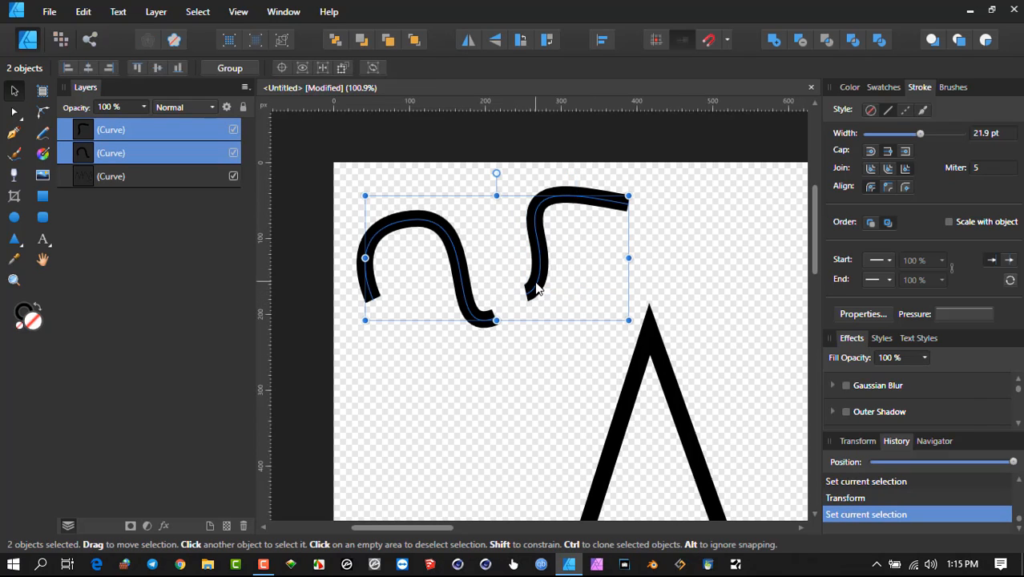
{"action": "left_click", "coordinate": [13, 113]}
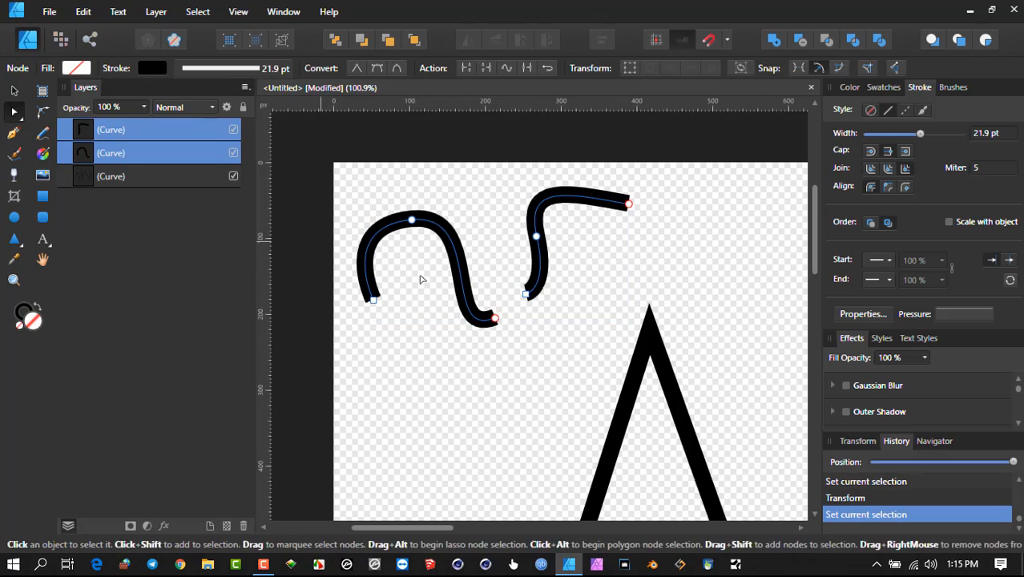
{"action": "left_click_drag", "start_coordinate": [478, 272], "coordinate": [539, 356]}
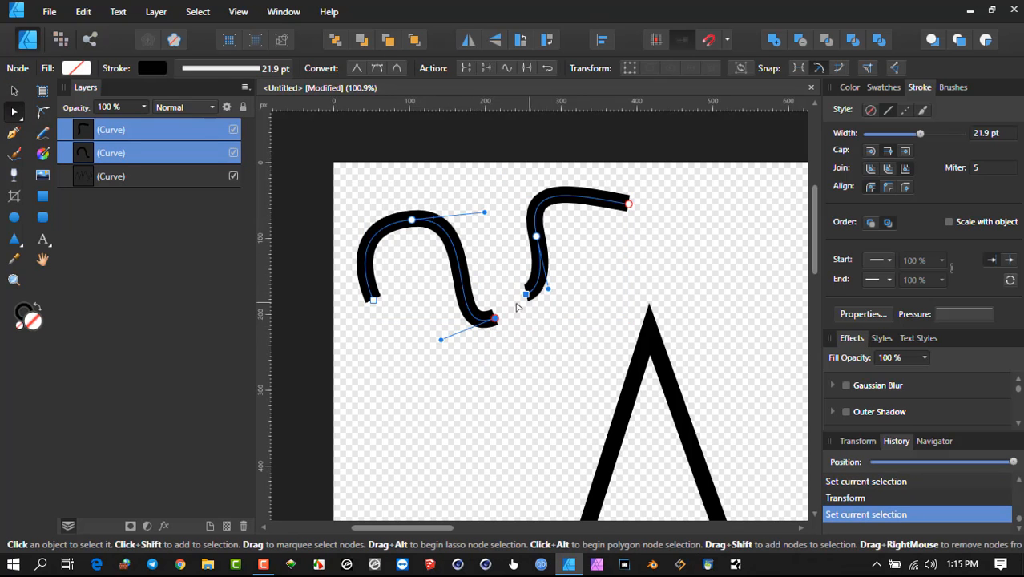
{"action": "left_click", "coordinate": [526, 69]}
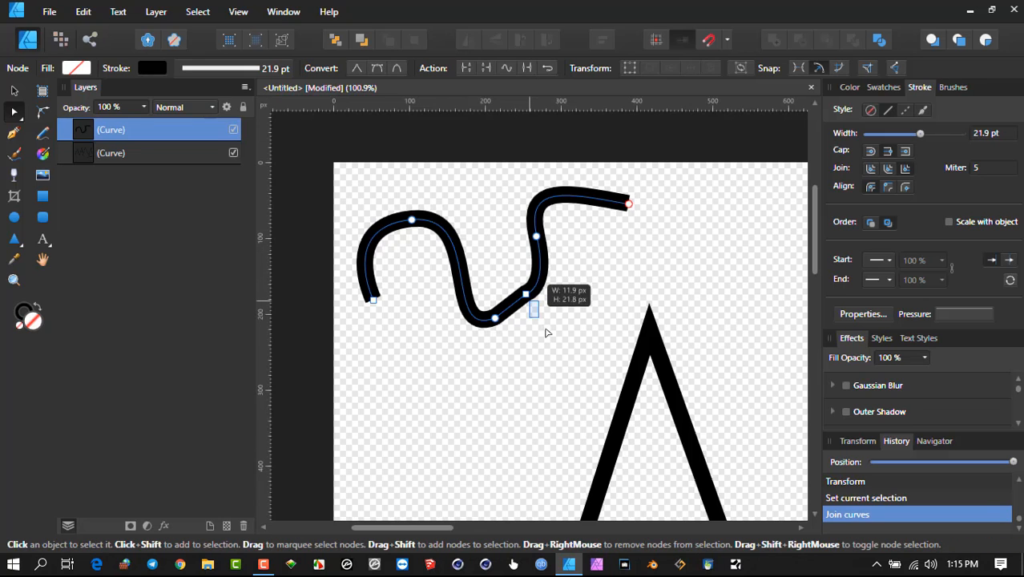
- Nudge the joined small curve's connecting node slightly down and left, and close the curve between its outer ends
{"action": "left_click", "coordinate": [525, 294]}
{"action": "mouse_move", "coordinate": [526, 296]}
{"action": "left_mouse_down"}
{"action": "mouse_move", "coordinate": [553, 288]}
{"action": "mouse_move", "coordinate": [519, 300]}
{"action": "left_mouse_up"}
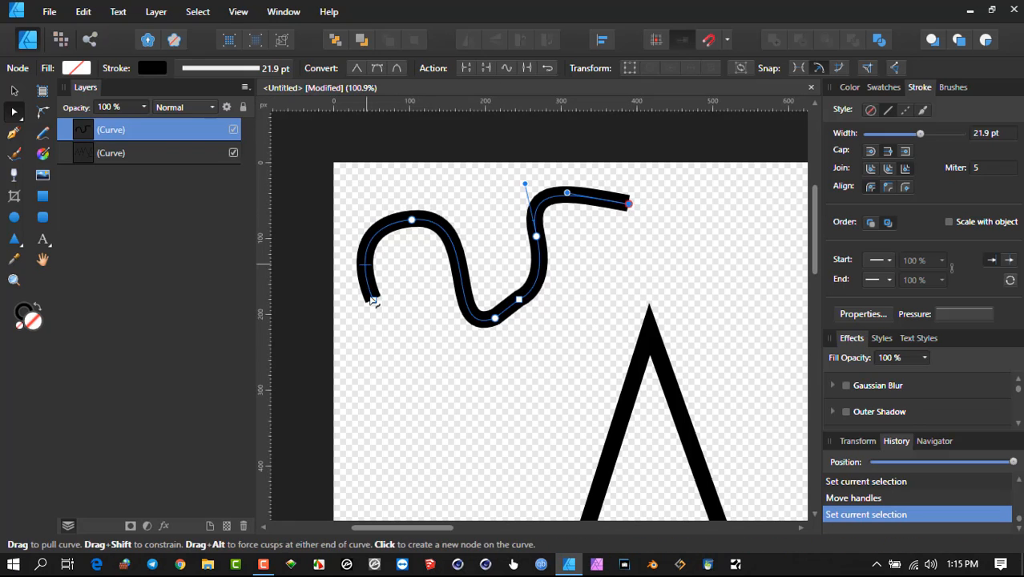
{"action": "left_click", "coordinate": [485, 68]}
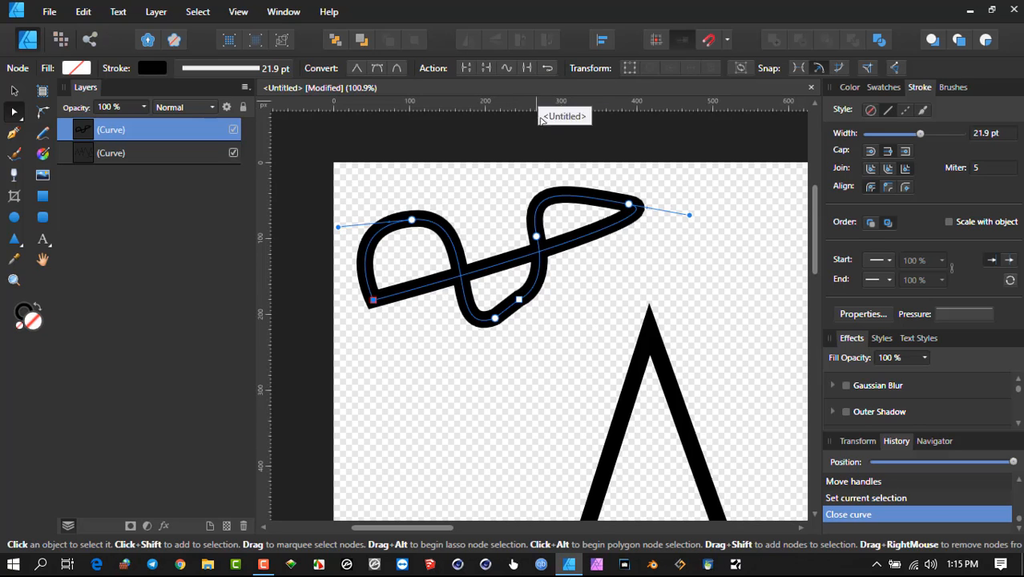
{"action": "scroll", "coordinate": [605, 264], "scroll_direction": "down", "scroll_amount": 6}
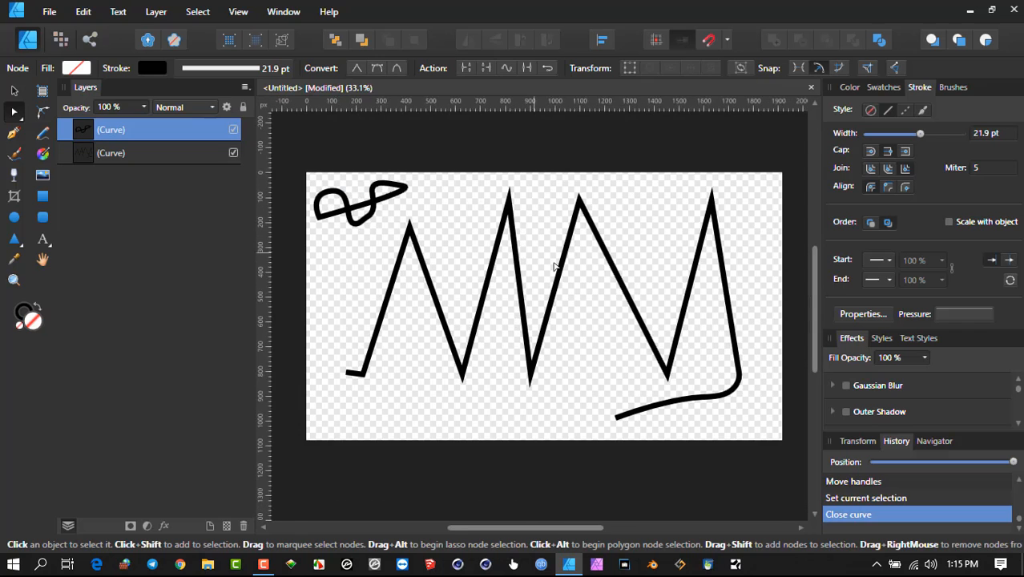
- Select the large zigzag and set its stroke's end arrowhead to Curved
{"action": "left_click", "coordinate": [436, 302]}
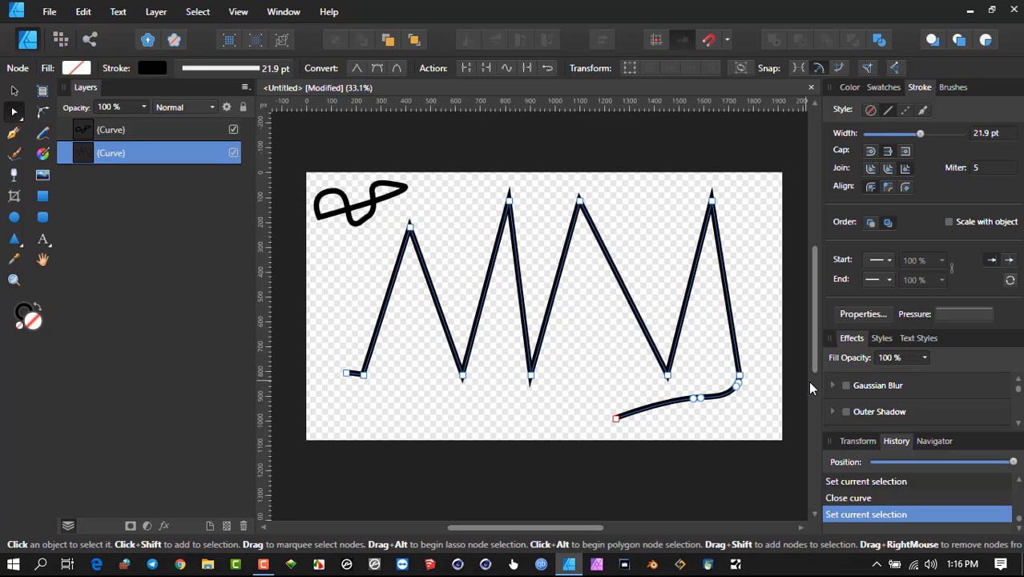
{"action": "left_click", "coordinate": [888, 261]}
{"action": "left_click", "coordinate": [888, 261]}
{"action": "left_click", "coordinate": [888, 280]}
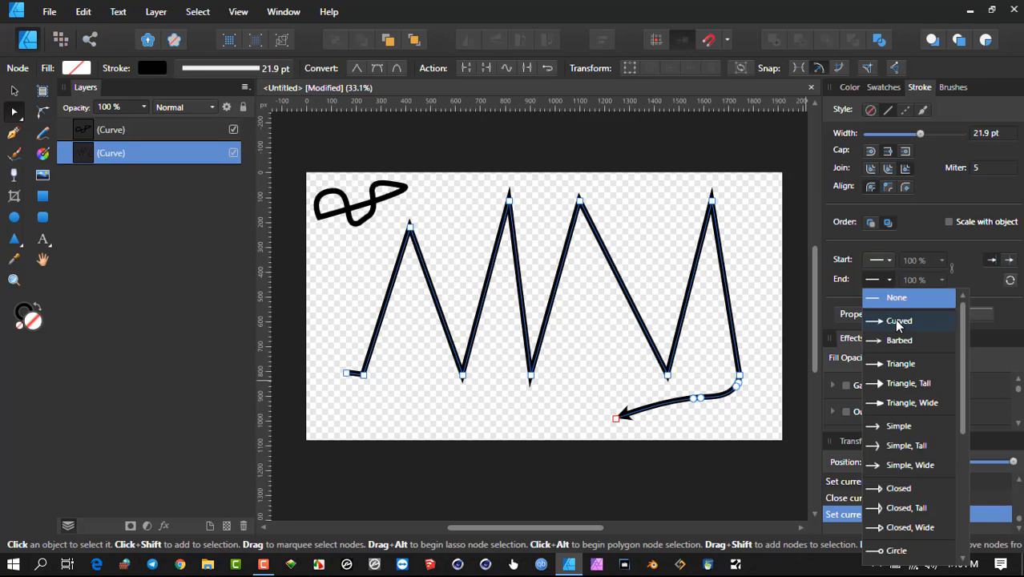
{"action": "left_click", "coordinate": [898, 321]}
{"action": "scroll", "coordinate": [637, 422], "scroll_direction": "up", "scroll_amount": 2}
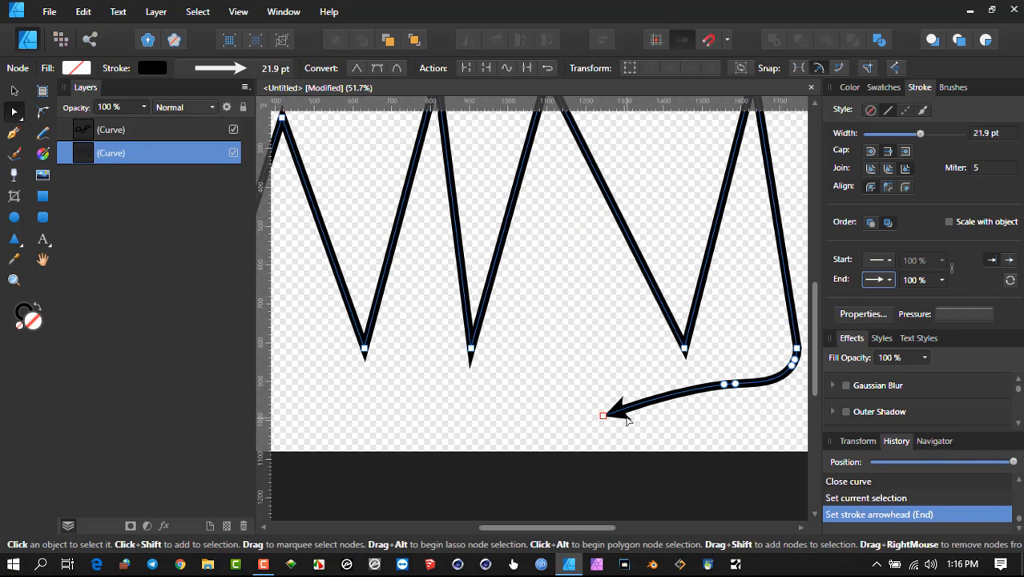
- Reverse the zigzag's direction and move its arrow-tipped end node farther left to lengthen the last segment
{"action": "scroll", "coordinate": [628, 419], "scroll_direction": "down", "scroll_amount": 3}
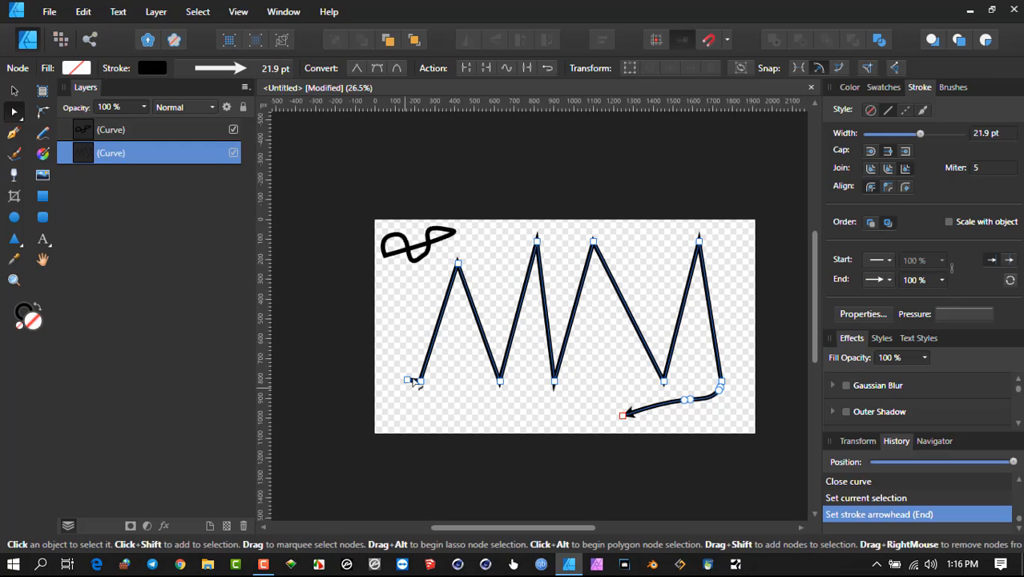
{"action": "left_click", "coordinate": [548, 69]}
{"action": "scroll", "coordinate": [416, 416], "scroll_direction": "up", "scroll_amount": 3}
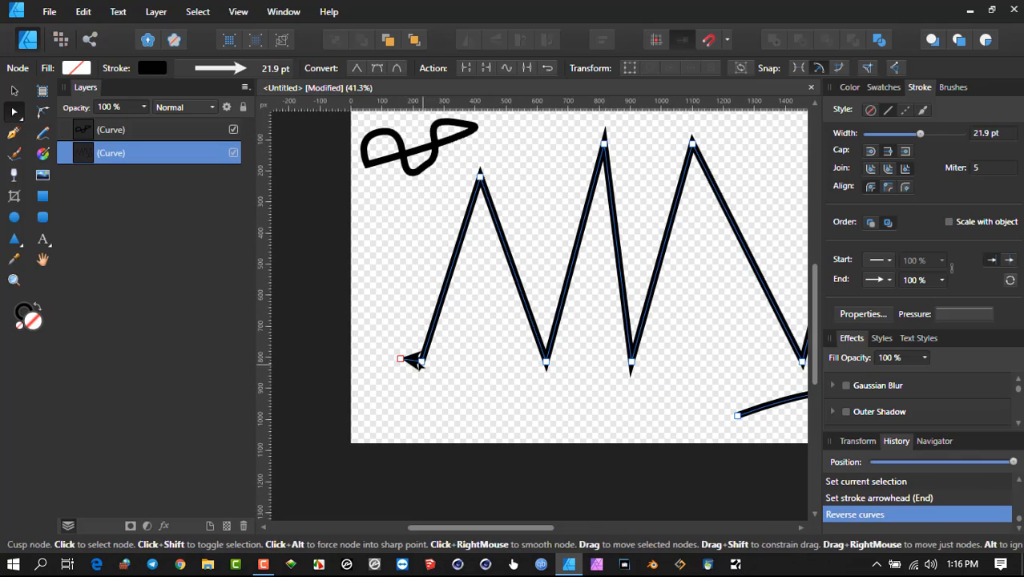
{"action": "left_click", "coordinate": [382, 359]}
{"action": "left_click", "coordinate": [379, 360]}
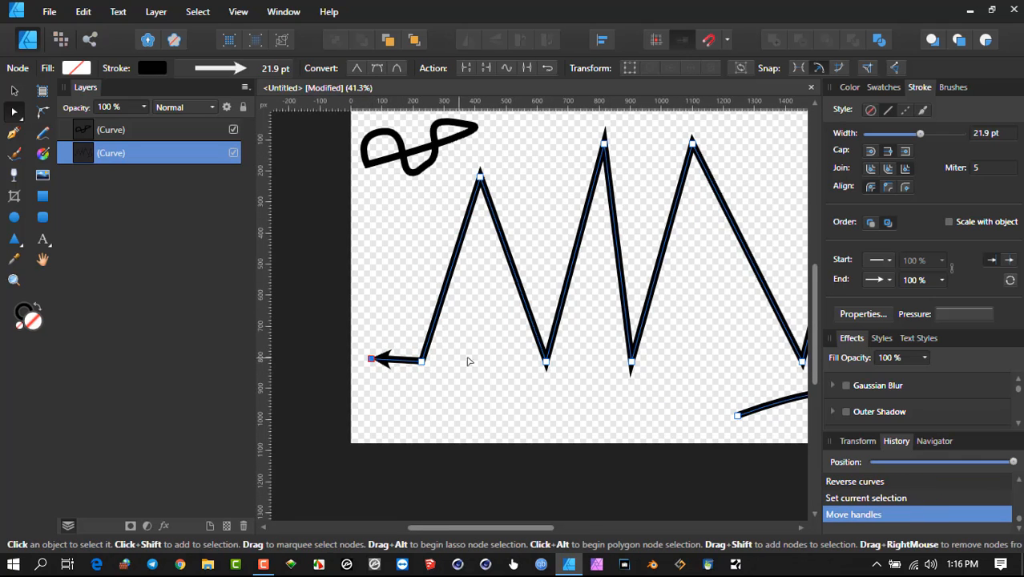
- Reverse the zigzag's direction again to put the arrowhead back on its lower-right curved tail
{"action": "scroll", "coordinate": [469, 359], "scroll_direction": "down", "scroll_amount": 3}
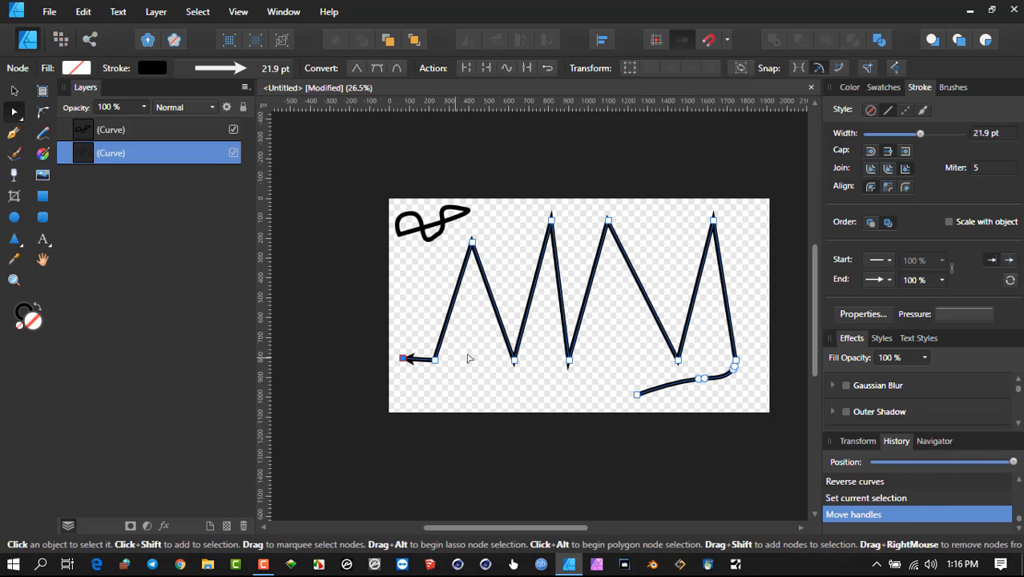
{"action": "left_click", "coordinate": [549, 69]}
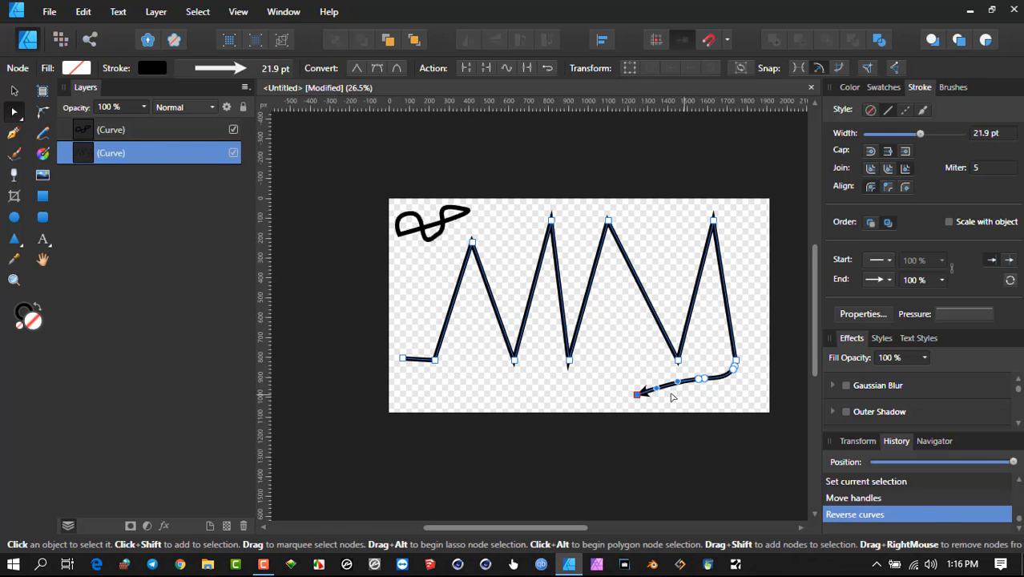
{"action": "scroll", "coordinate": [668, 396], "scroll_direction": "up", "scroll_amount": 1}
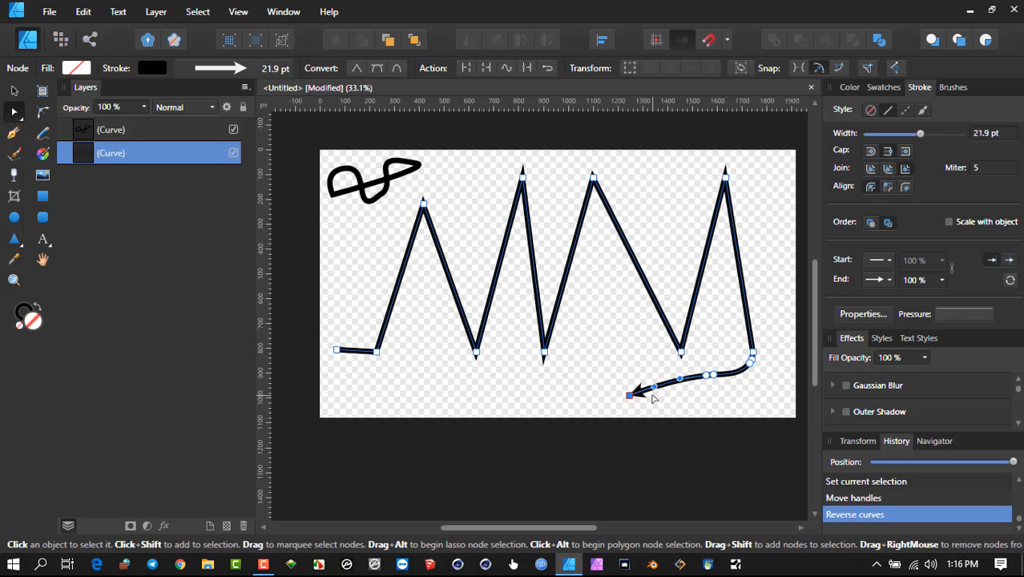
- Move the zigzag's arrow-tipped end node farther left and set the stroke's end arrowhead to None
{"action": "left_click_drag", "start_coordinate": [633, 398], "coordinate": [598, 403]}
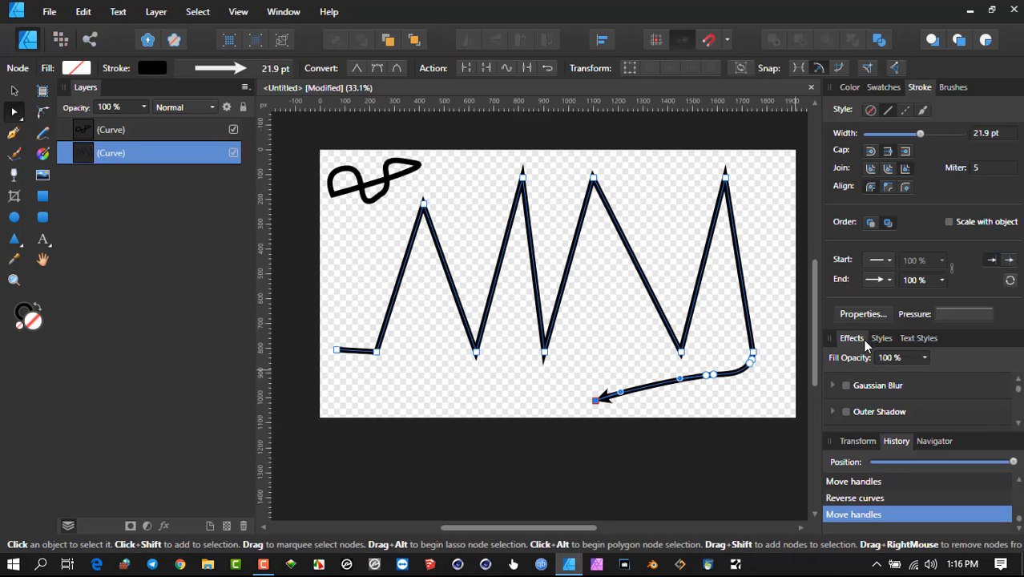
{"action": "left_click", "coordinate": [888, 280]}
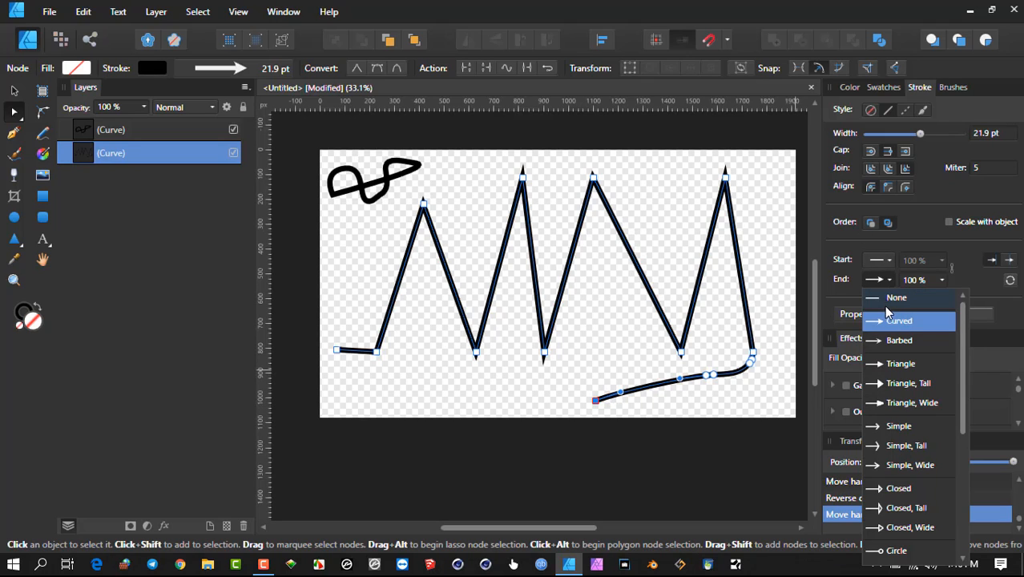
{"action": "left_click", "coordinate": [897, 298]}
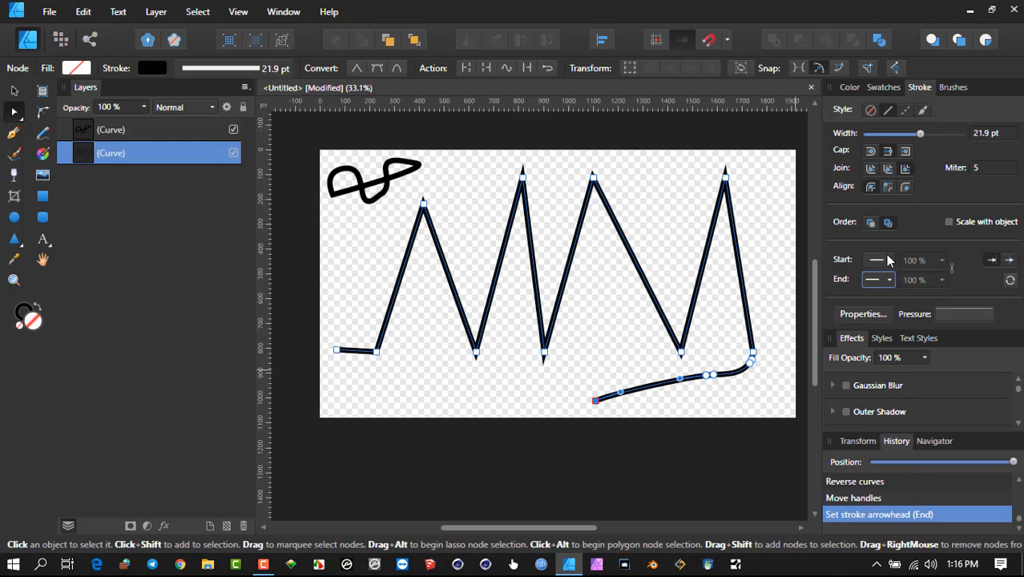
- Set the zigzag stroke's start arrowhead to Curved and reverse the curve so the arrow points along the lower tail
{"action": "left_click", "coordinate": [882, 259]}
{"action": "left_click", "coordinate": [900, 304]}
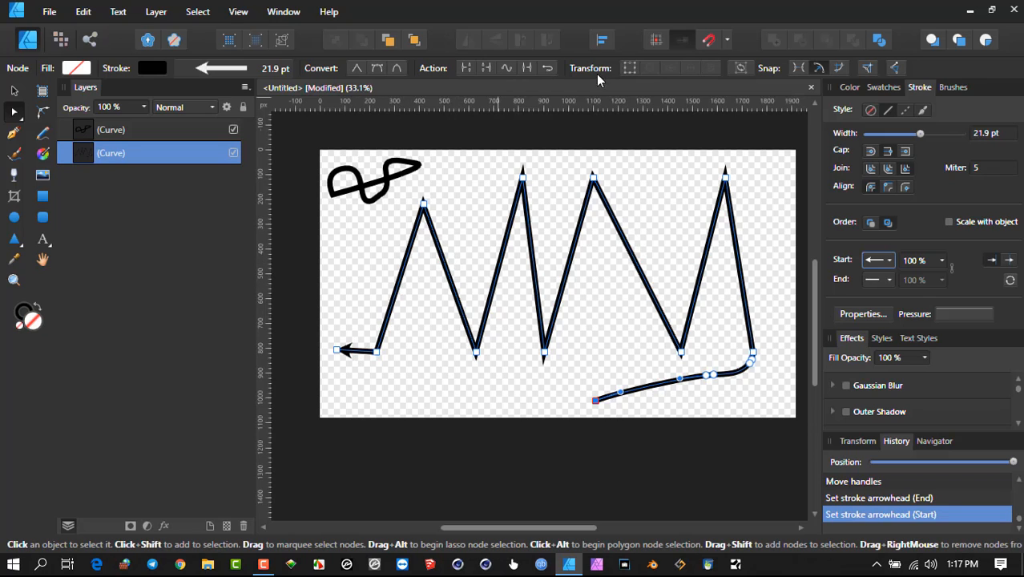
{"action": "left_click", "coordinate": [546, 69]}
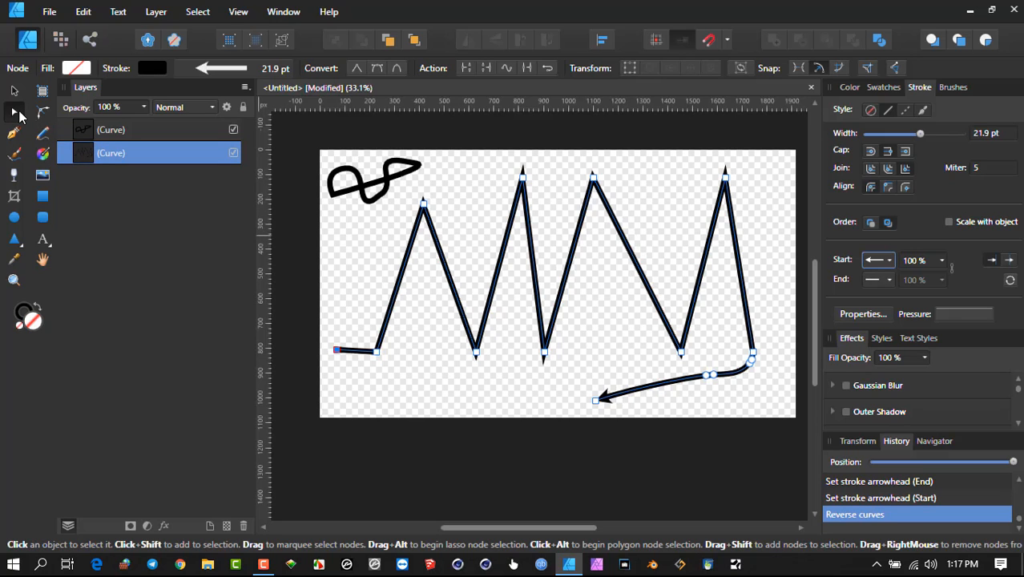
- Select the node at the zigzag's first peak and activate the Corner tool for it
{"action": "scroll", "coordinate": [396, 209], "scroll_direction": "up", "scroll_amount": 3}
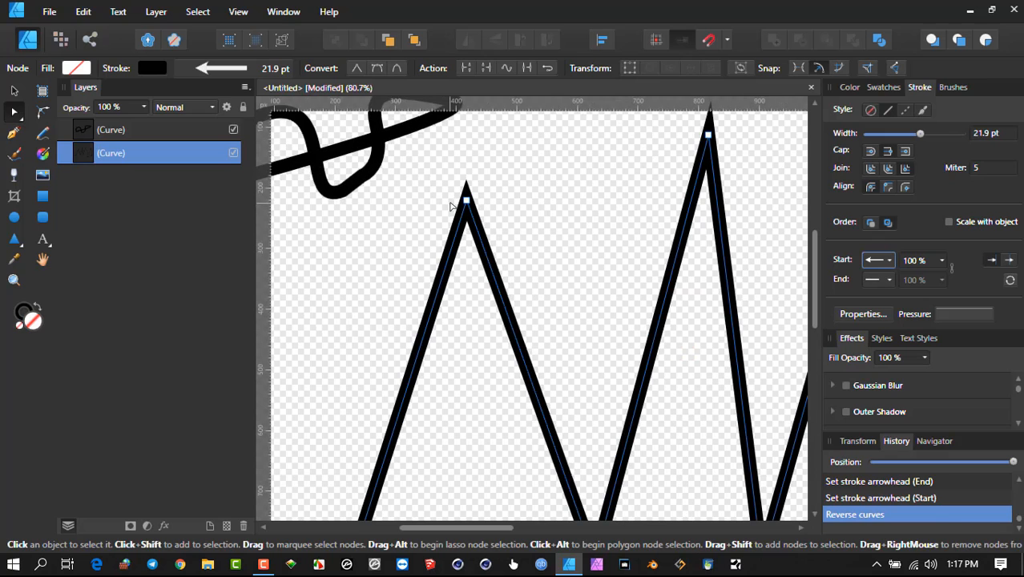
{"action": "left_click", "coordinate": [466, 200]}
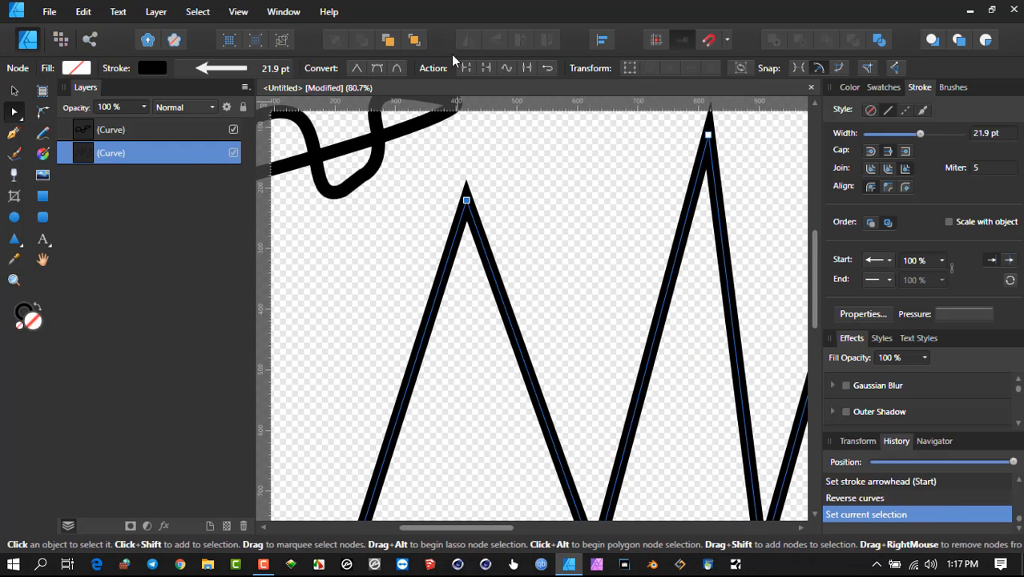
{"action": "left_click", "coordinate": [43, 112]}
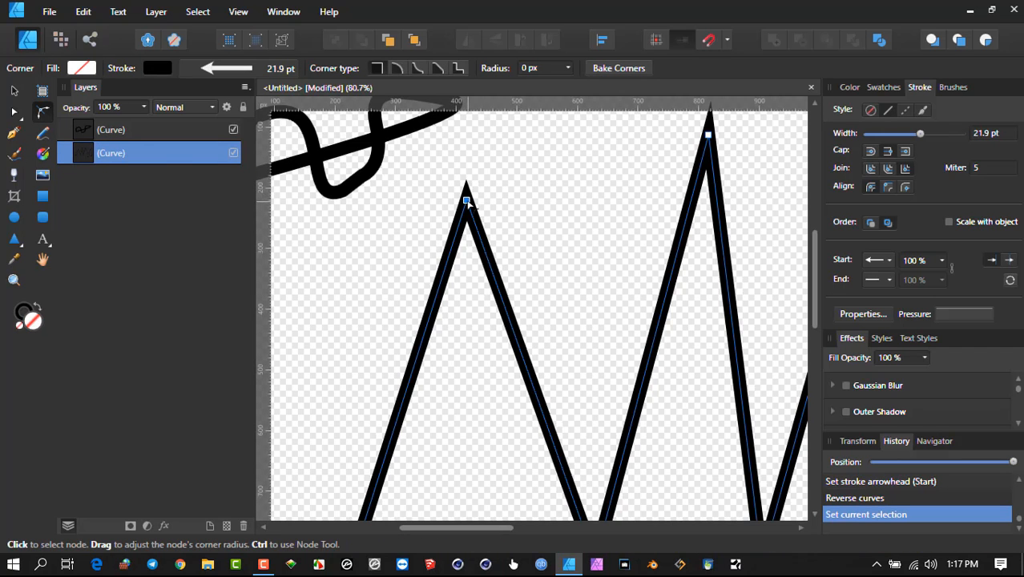
{"action": "scroll", "coordinate": [659, 164], "scroll_direction": "down", "scroll_amount": 3}
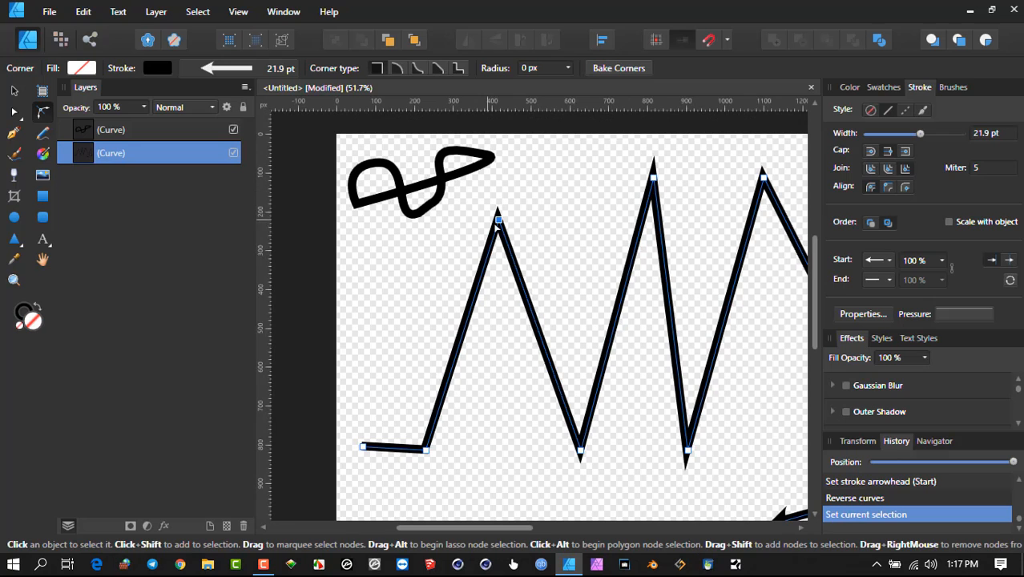
{"action": "scroll", "coordinate": [510, 223], "scroll_direction": "up", "scroll_amount": 3}
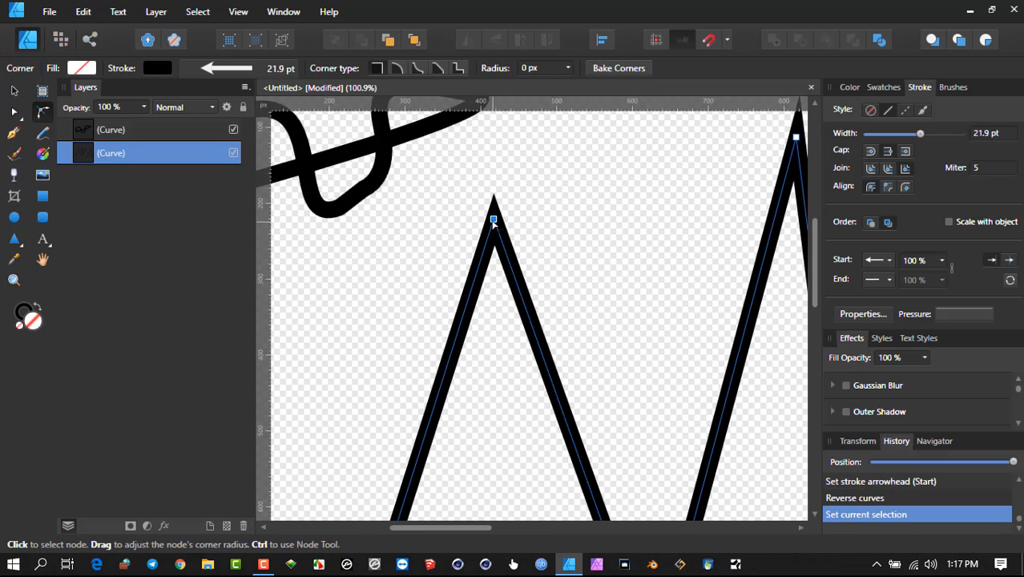
{"action": "scroll", "coordinate": [503, 220], "scroll_direction": "up", "scroll_amount": 2}
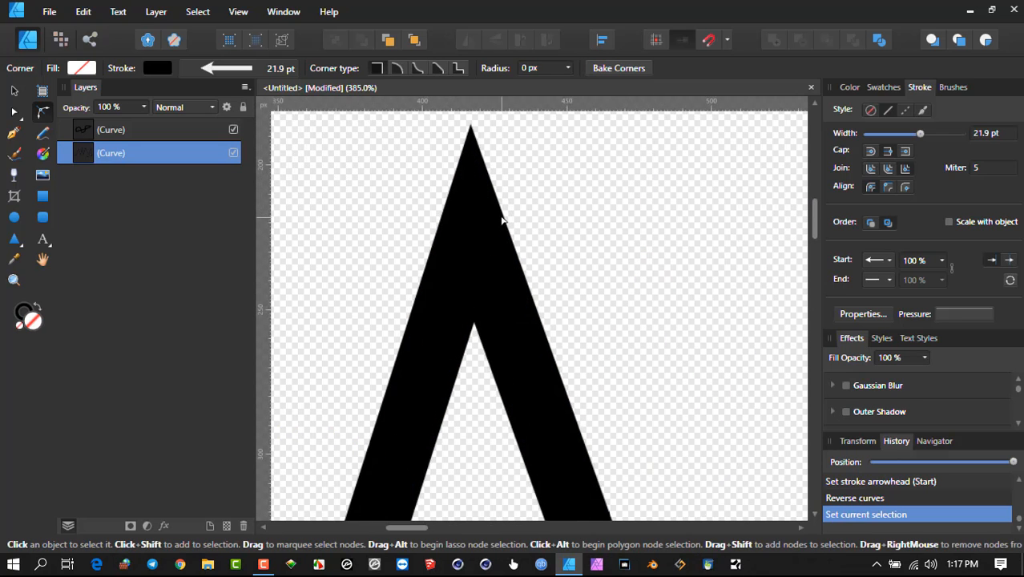
{"action": "scroll", "coordinate": [485, 220], "scroll_direction": "down", "scroll_amount": 3}
{"action": "scroll", "coordinate": [484, 216], "scroll_direction": "down", "scroll_amount": 3}
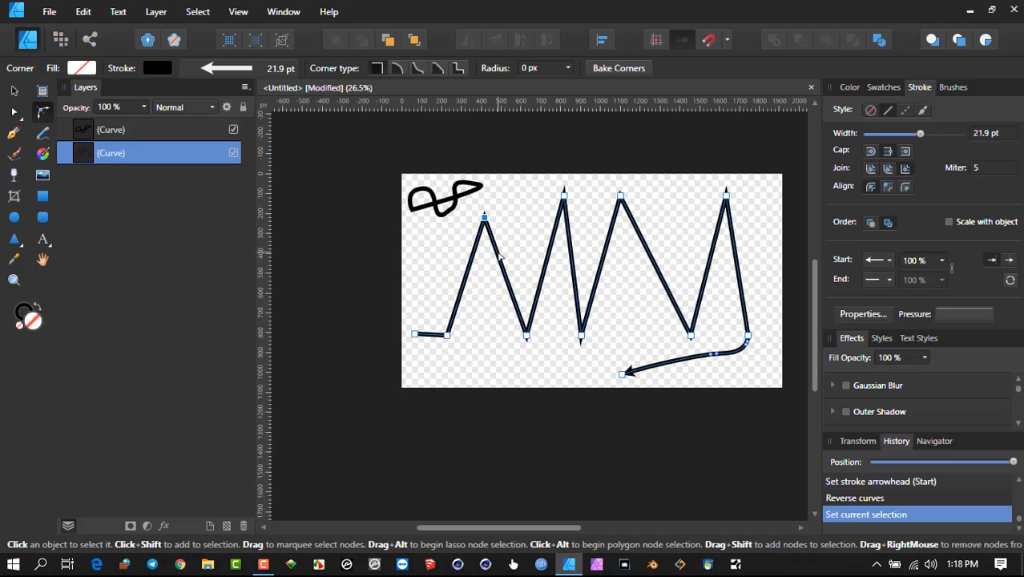
{"action": "scroll", "coordinate": [488, 256], "scroll_direction": "up", "scroll_amount": 3}
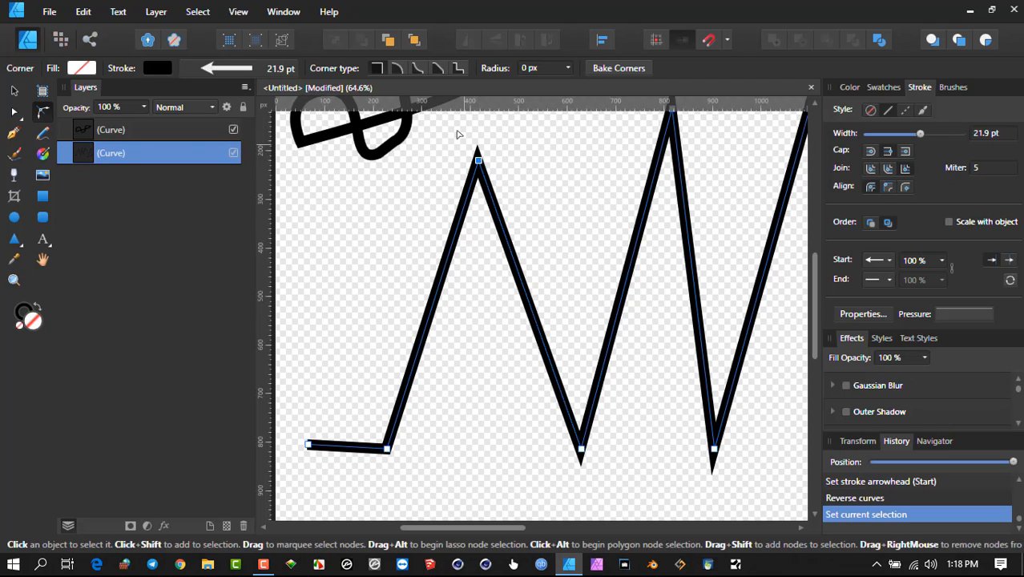
- Try the rounded, concave, straight and cutout corner types on the first peak, and reset the corner to None
{"action": "left_click", "coordinate": [398, 68]}
{"action": "scroll", "coordinate": [478, 158], "scroll_direction": "up", "scroll_amount": 4}
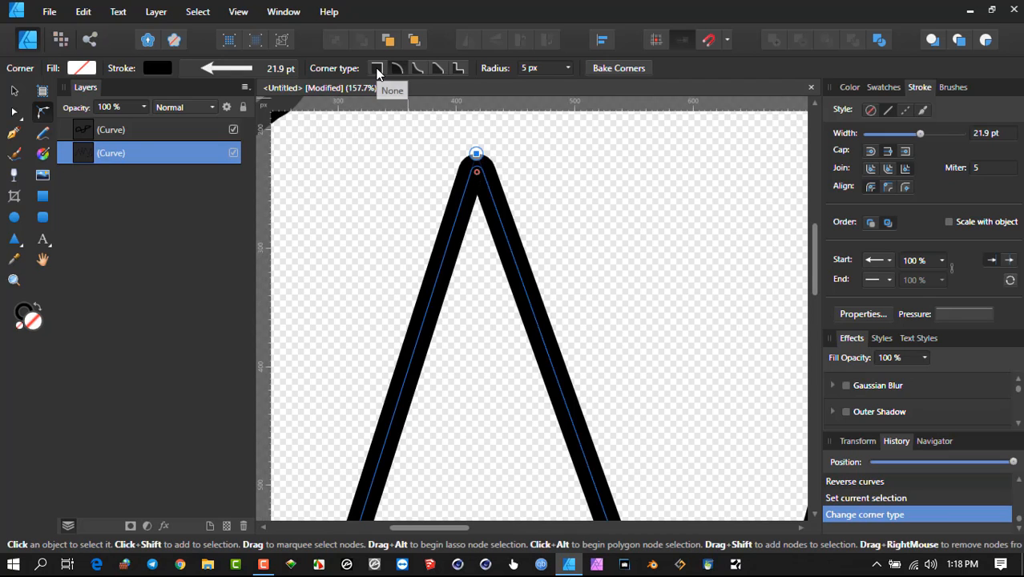
{"action": "left_click", "coordinate": [417, 69]}
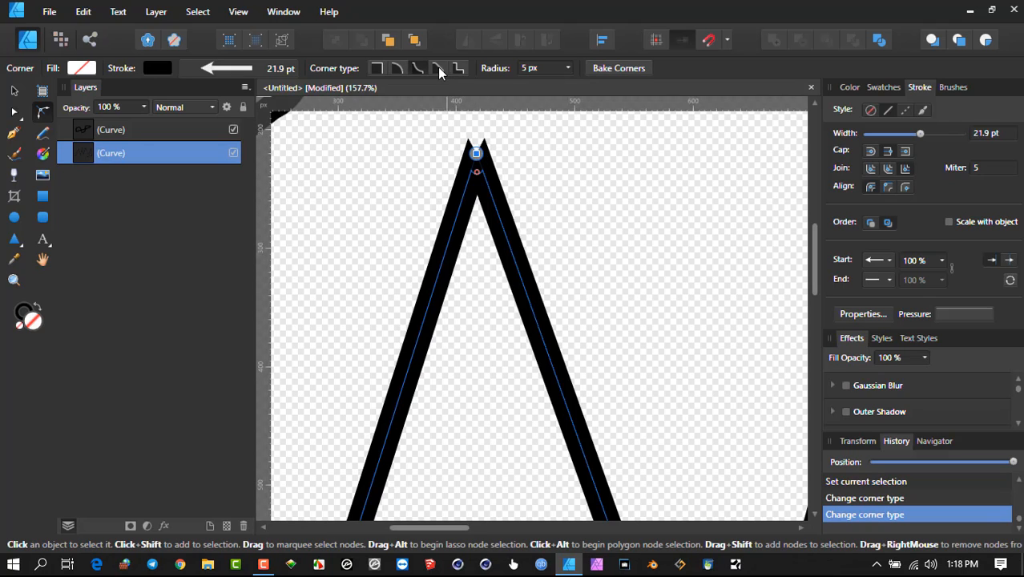
{"action": "left_click", "coordinate": [438, 68]}
{"action": "left_click", "coordinate": [458, 68]}
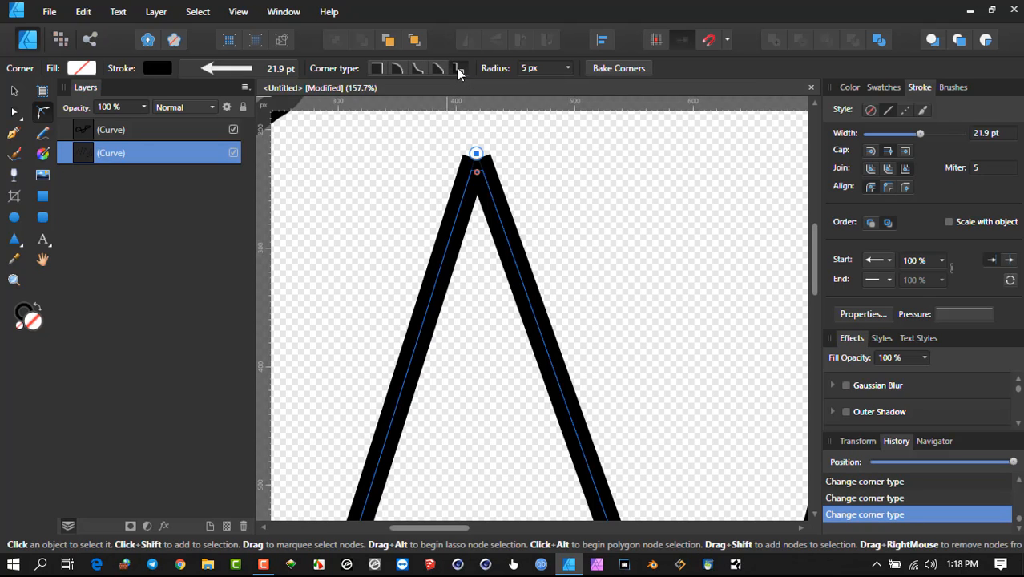
{"action": "left_click", "coordinate": [439, 70]}
{"action": "left_click", "coordinate": [415, 67]}
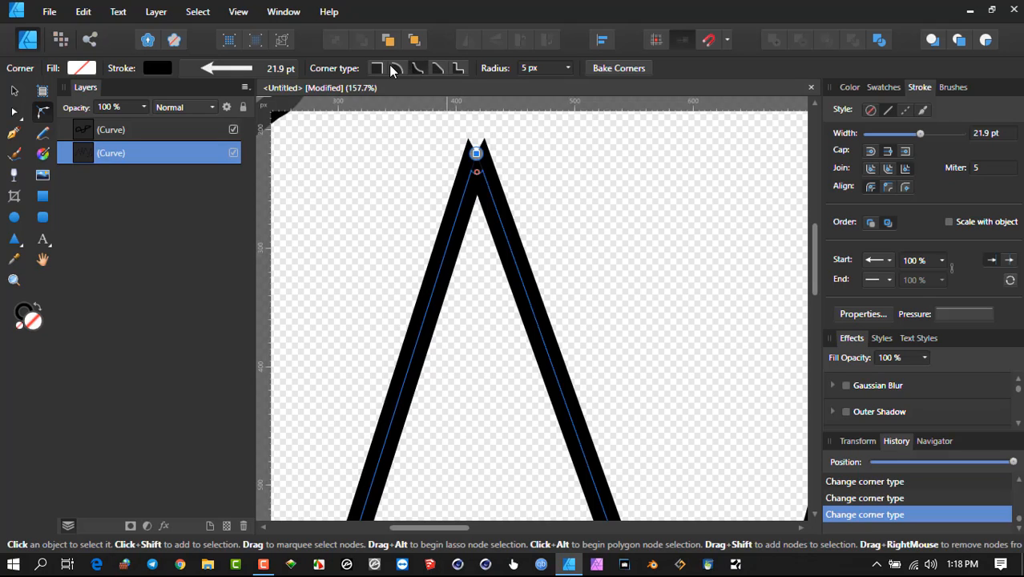
{"action": "left_click", "coordinate": [396, 68]}
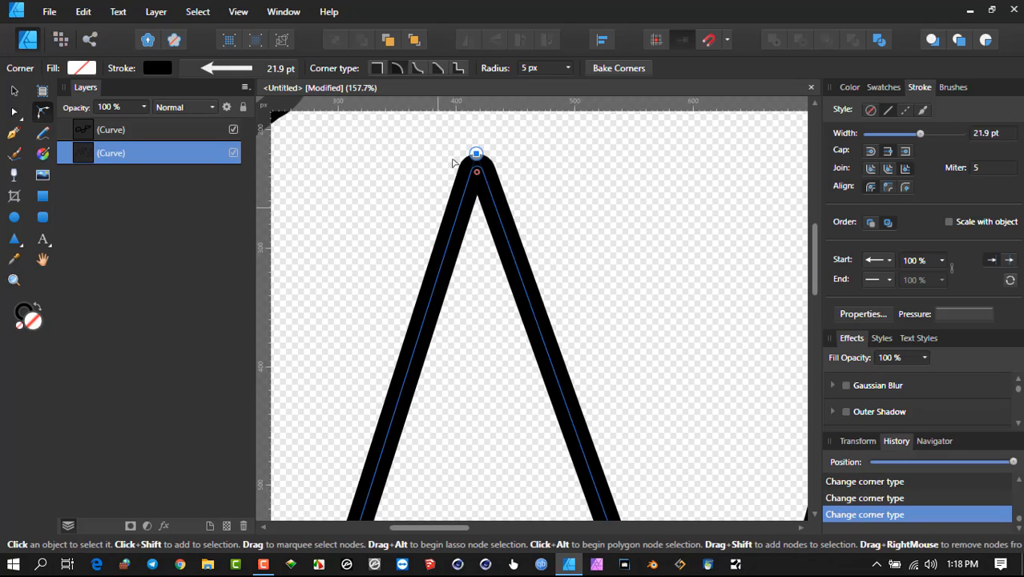
{"action": "left_click", "coordinate": [378, 69]}
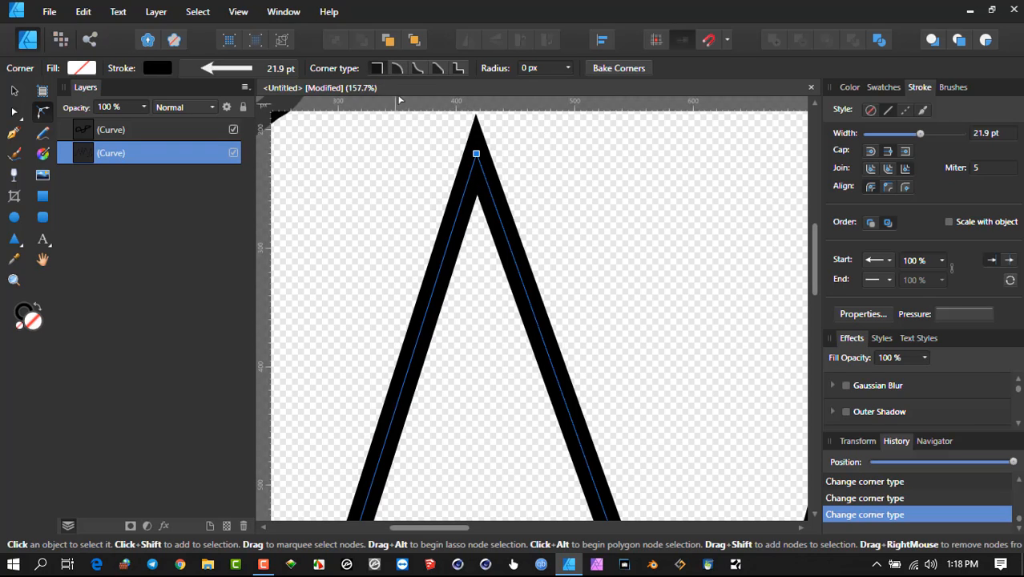
- Try a rounded corner at 13 px and a concave corner at 16 px on the first peak, and reset it to None
{"action": "left_click", "coordinate": [397, 68]}
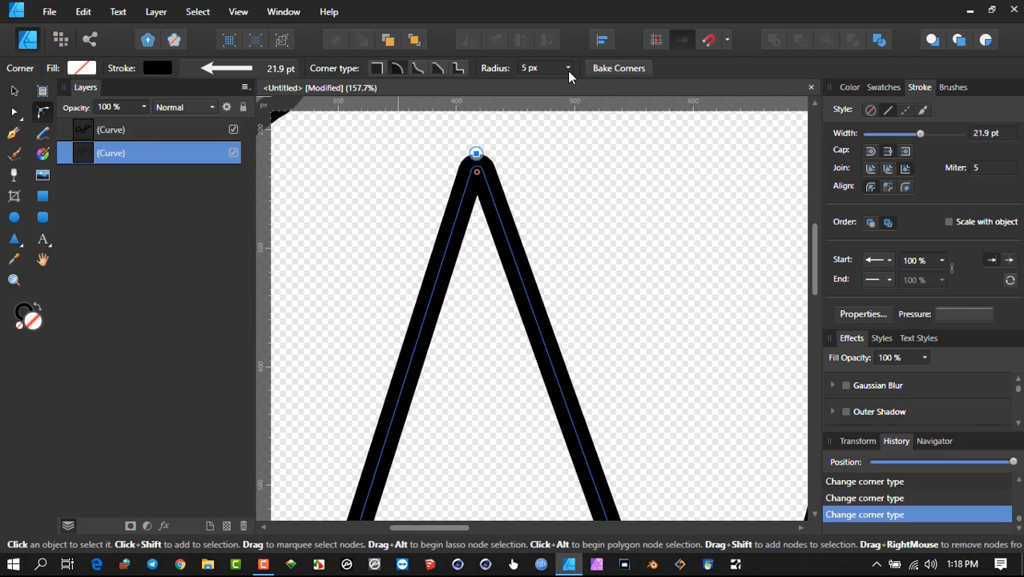
{"action": "left_click", "coordinate": [567, 68]}
{"action": "left_click_drag", "start_coordinate": [566, 84], "coordinate": [589, 82]}
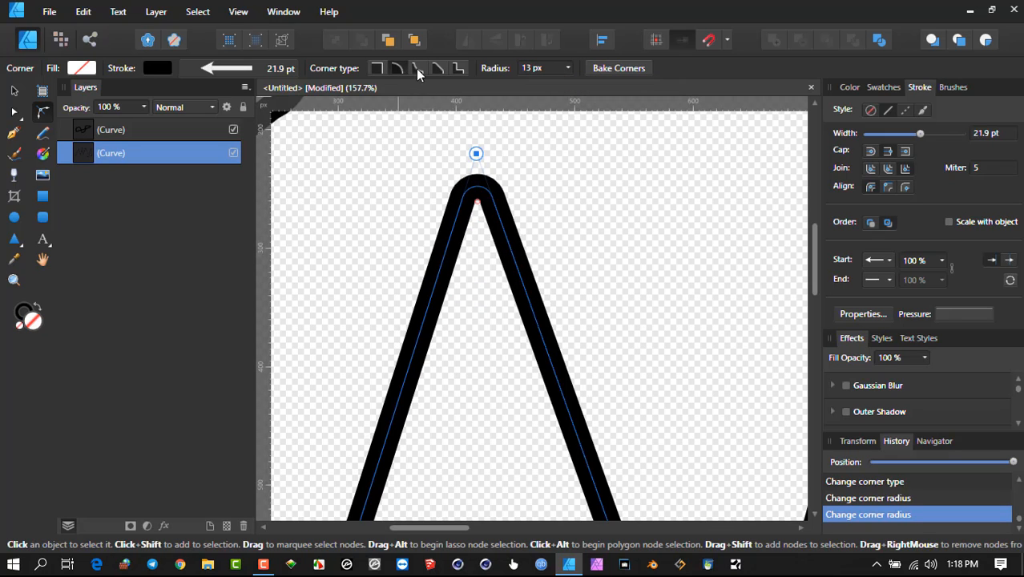
{"action": "left_click", "coordinate": [416, 68]}
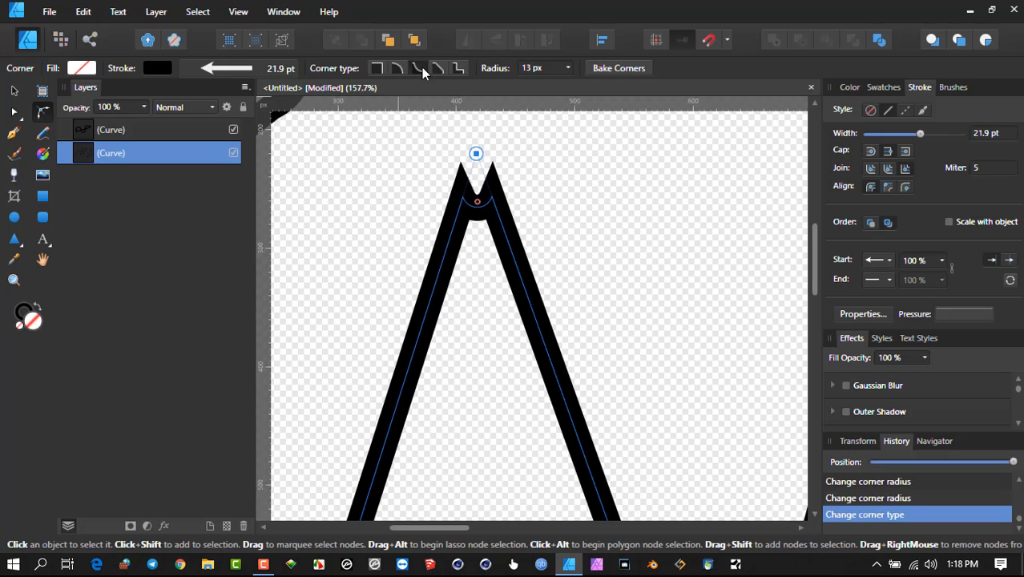
{"action": "left_click", "coordinate": [568, 68]}
{"action": "left_click_drag", "start_coordinate": [604, 88], "coordinate": [576, 97]}
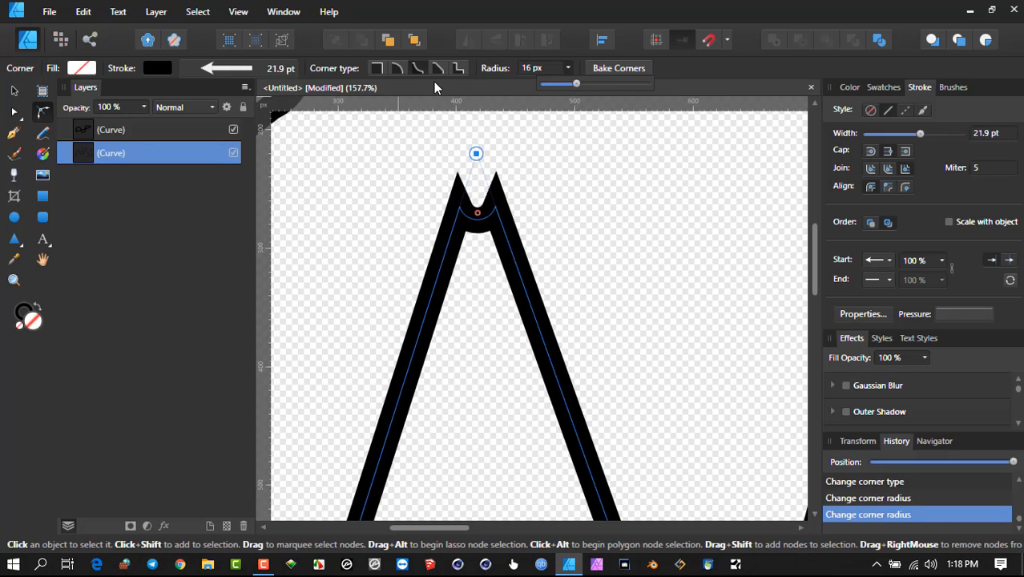
{"action": "left_click", "coordinate": [375, 64]}
{"action": "left_click", "coordinate": [379, 69]}
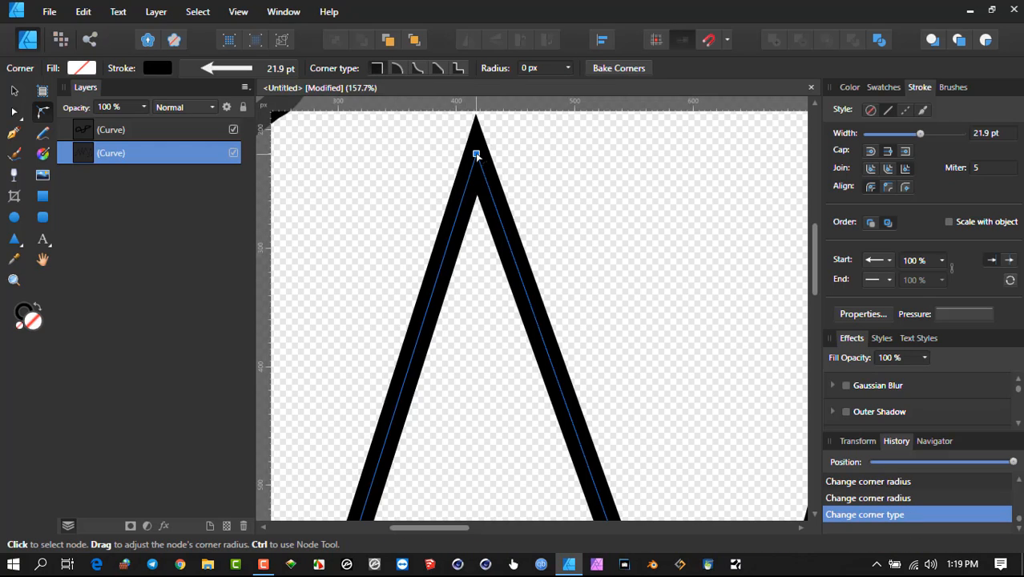
- Round the zigzag's first peak to a radius of about 46.4 px and the next two peaks together to about 44.8 px
{"action": "left_click_drag", "start_coordinate": [476, 154], "coordinate": [481, 330]}
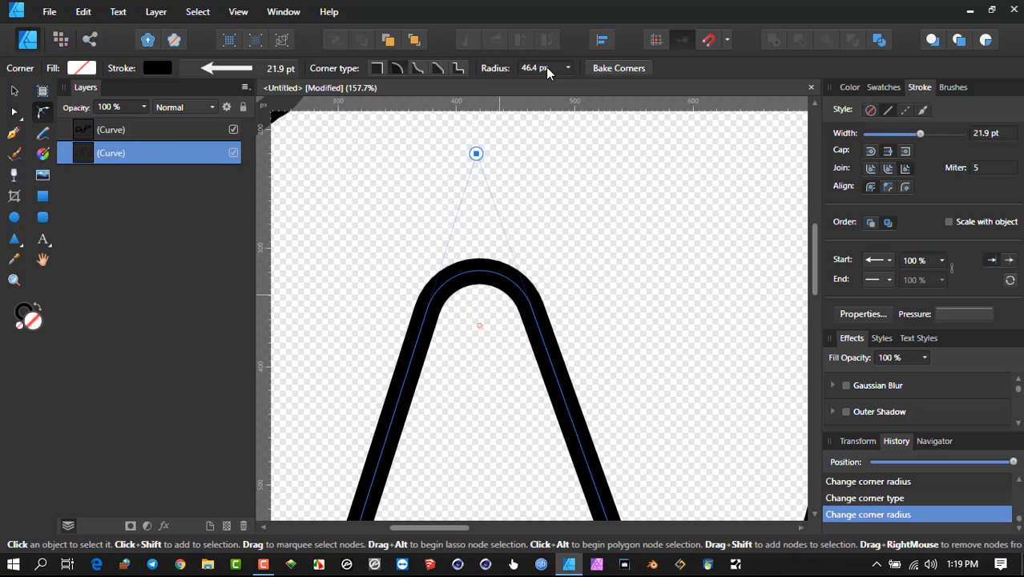
{"action": "scroll", "coordinate": [524, 193], "scroll_direction": "down", "scroll_amount": 6}
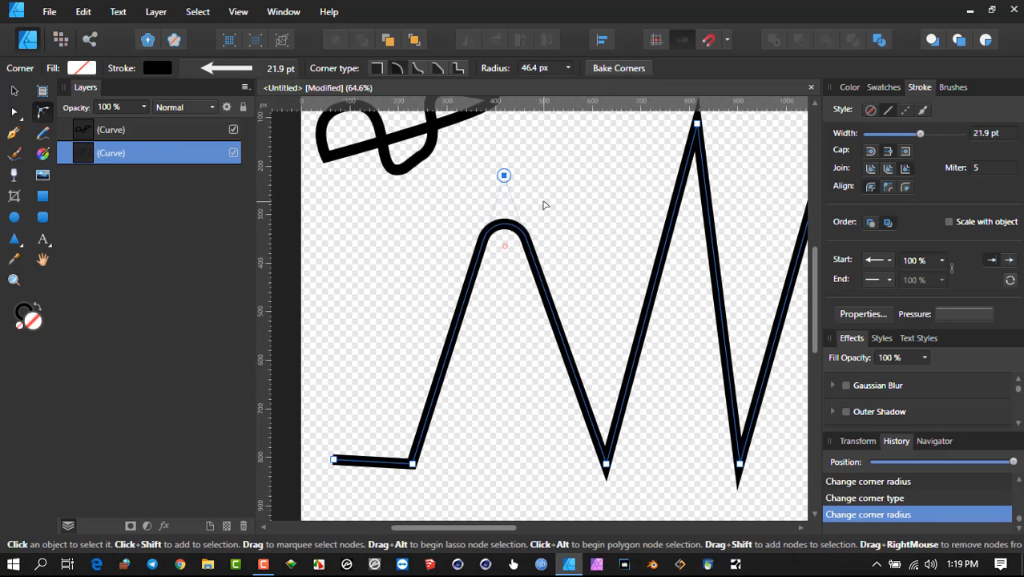
{"action": "left_click_drag", "start_coordinate": [491, 178], "coordinate": [681, 241]}
{"action": "left_click_drag", "start_coordinate": [603, 208], "coordinate": [606, 266]}
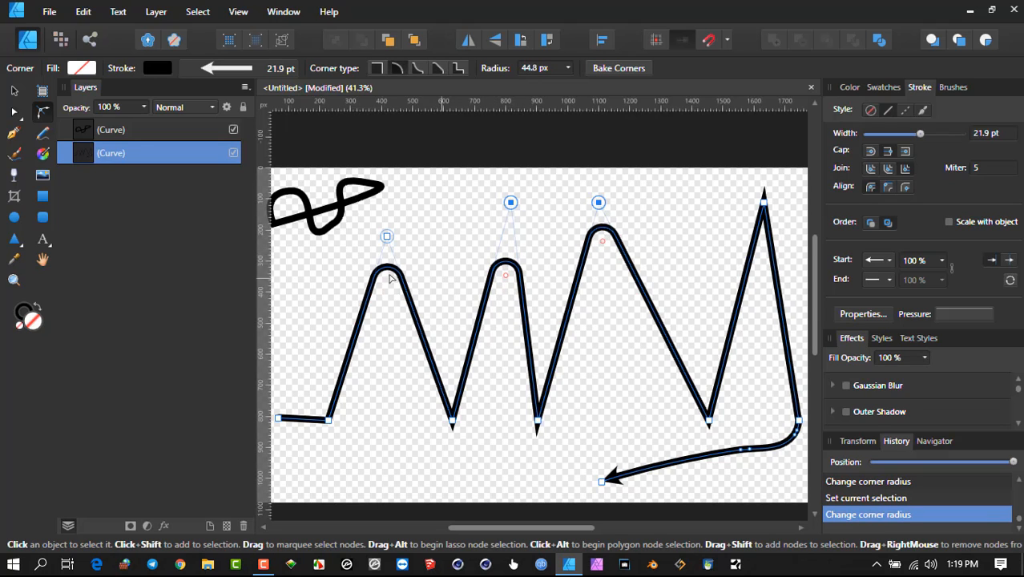
- Select all three rounded peaks of the zigzag together and reduce their corner radius to about 33.9 px
{"action": "left_click", "coordinate": [383, 284]}
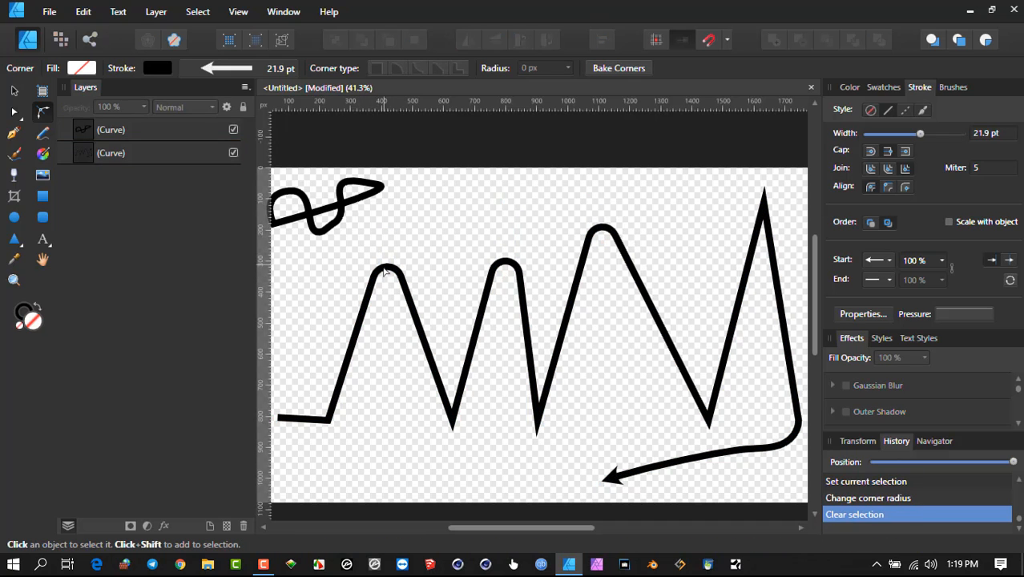
{"action": "left_click", "coordinate": [388, 273]}
{"action": "scroll", "coordinate": [396, 314], "scroll_direction": "up", "scroll_amount": 3}
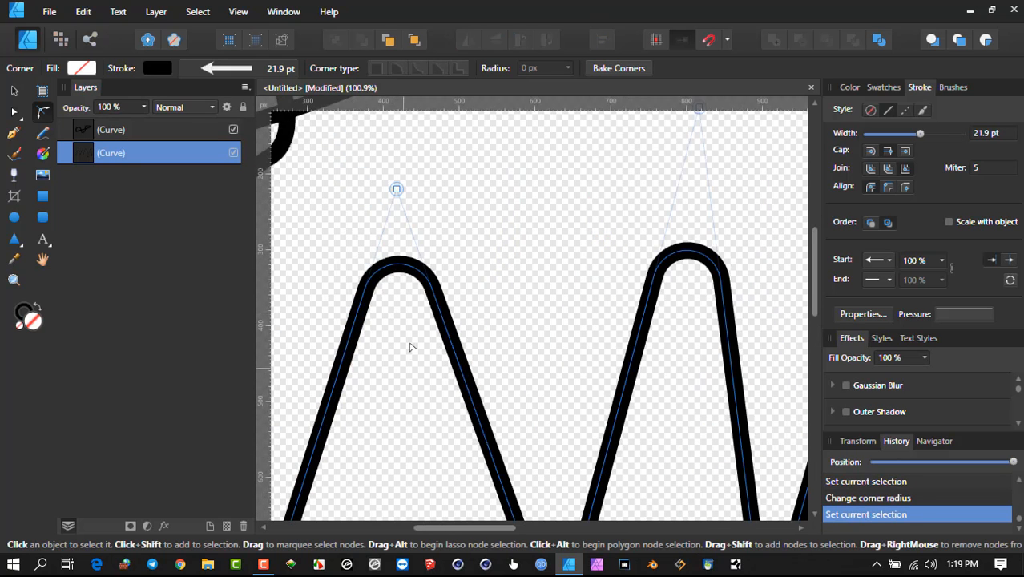
{"action": "scroll", "coordinate": [412, 345], "scroll_direction": "down", "scroll_amount": 3}
{"action": "left_click", "coordinate": [401, 265]}
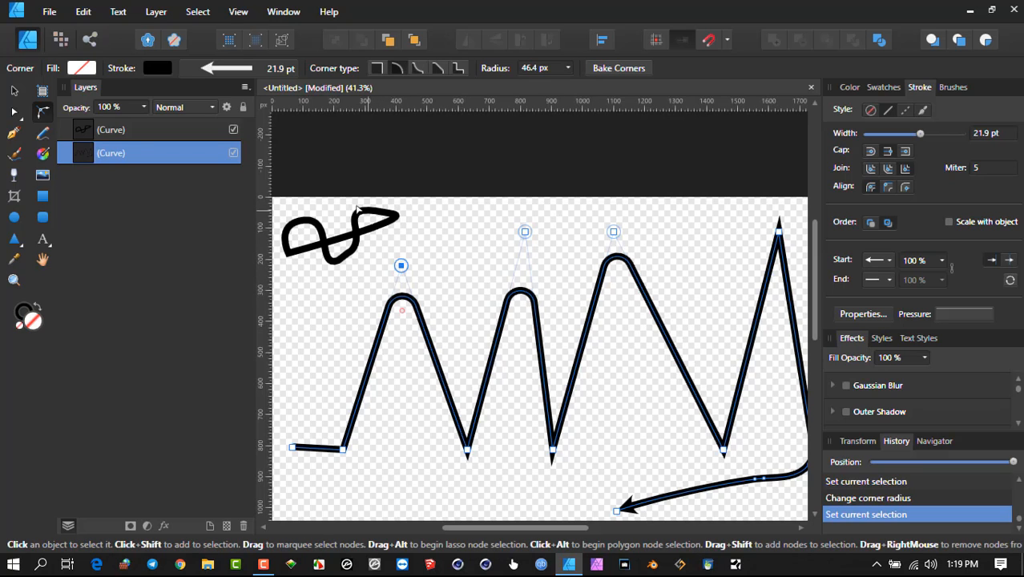
{"action": "left_click_drag", "start_coordinate": [353, 203], "coordinate": [679, 283]}
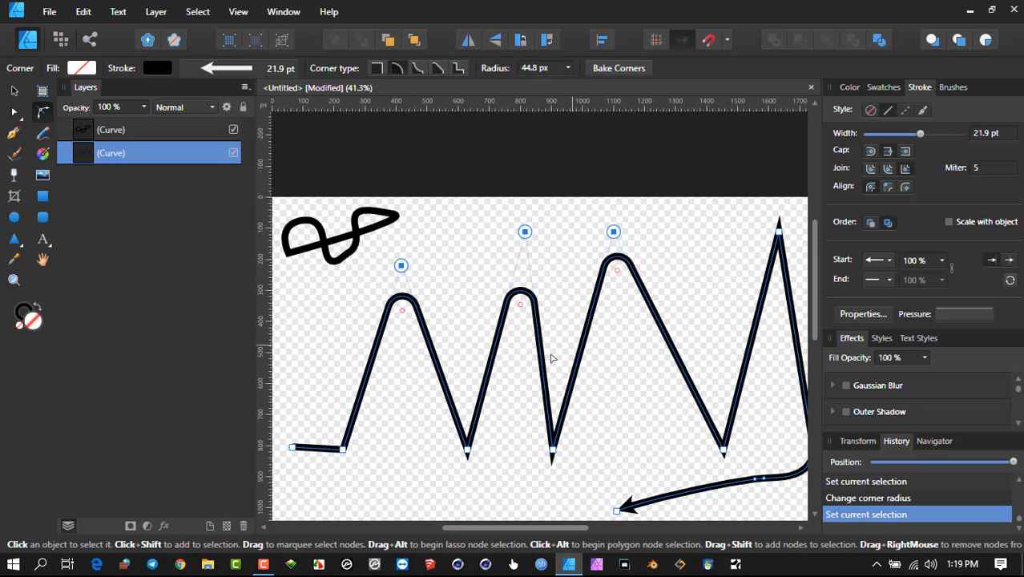
{"action": "left_click_drag", "start_coordinate": [521, 306], "coordinate": [525, 290]}
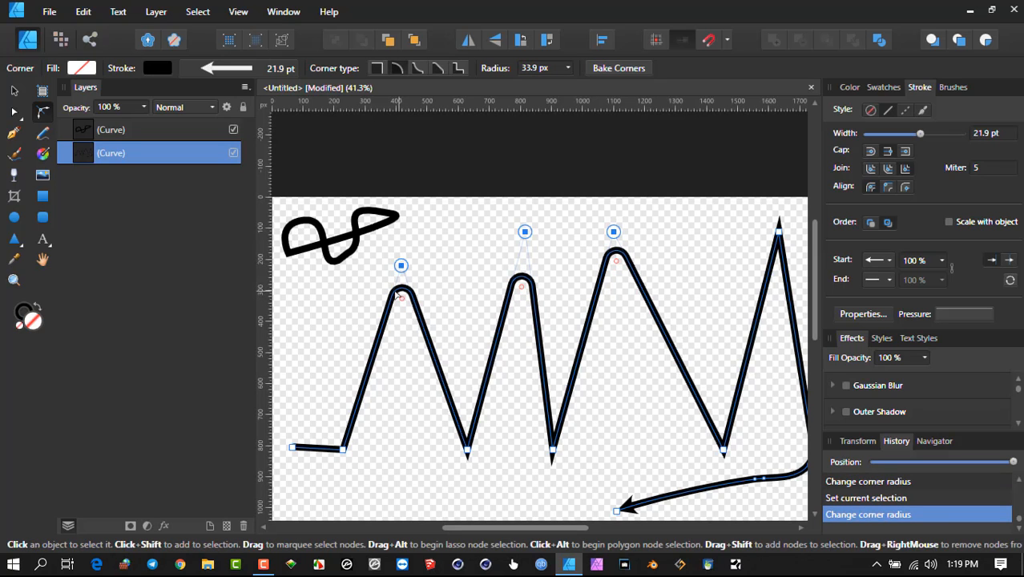
- Reduce the three selected peaks' corner radius to about 30.4 px and bake the corners into the curve
{"action": "scroll", "coordinate": [404, 266], "scroll_direction": "up", "scroll_amount": 3}
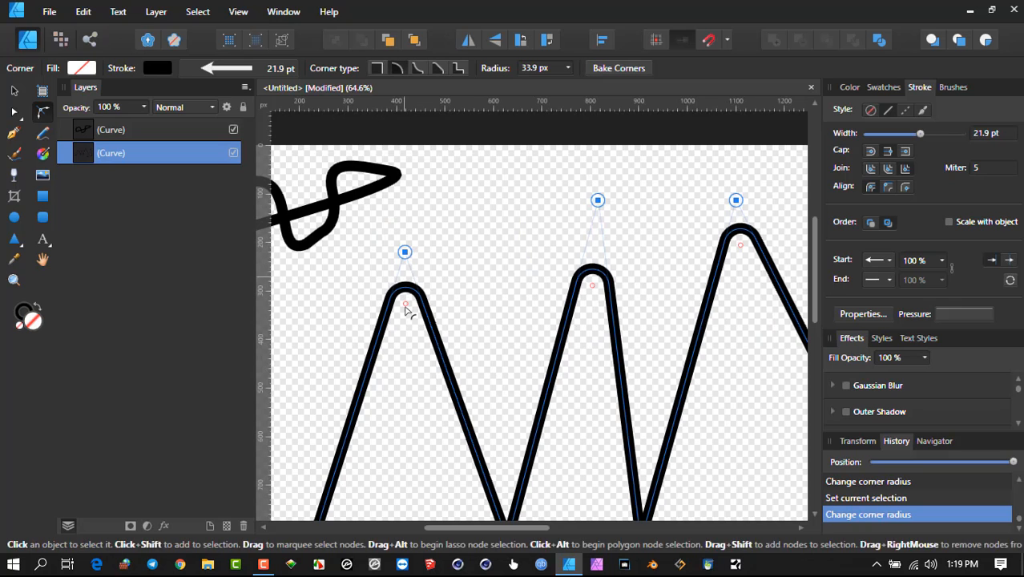
{"action": "left_click_drag", "start_coordinate": [405, 251], "coordinate": [407, 302]}
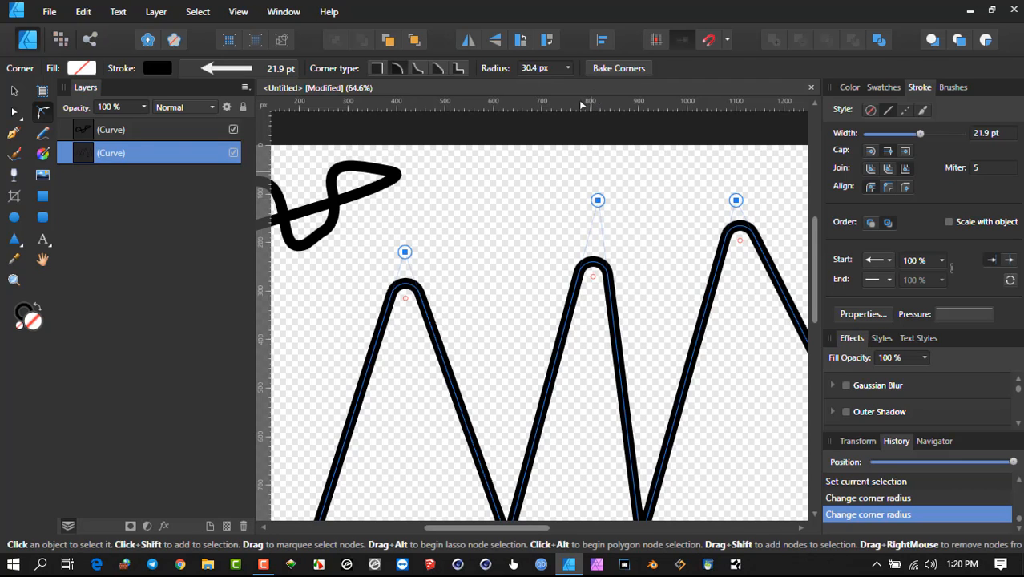
{"action": "left_click", "coordinate": [625, 72]}
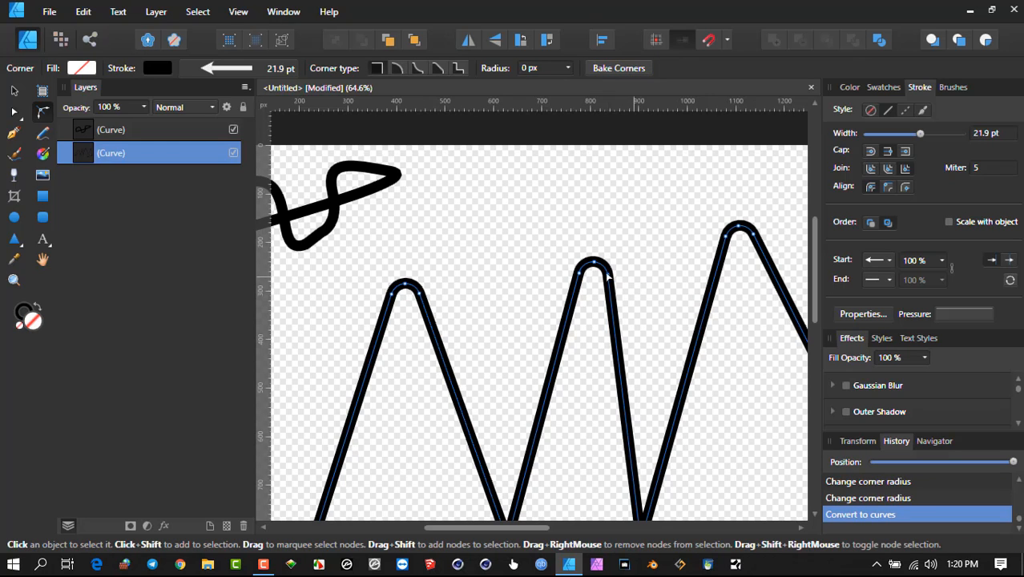
- Undo the node selection change and the corner baking so the zigzag's three peaks are editable corners again
{"action": "left_click", "coordinate": [580, 270]}
{"action": "left_click_drag", "start_coordinate": [575, 256], "coordinate": [614, 169]}
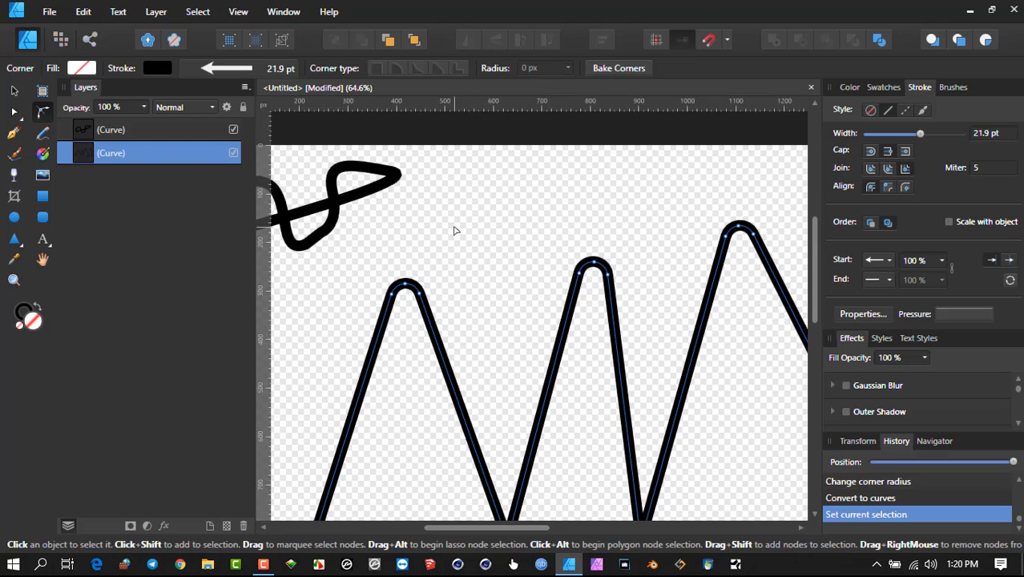
{"action": "key", "text": "ctrl+z"}
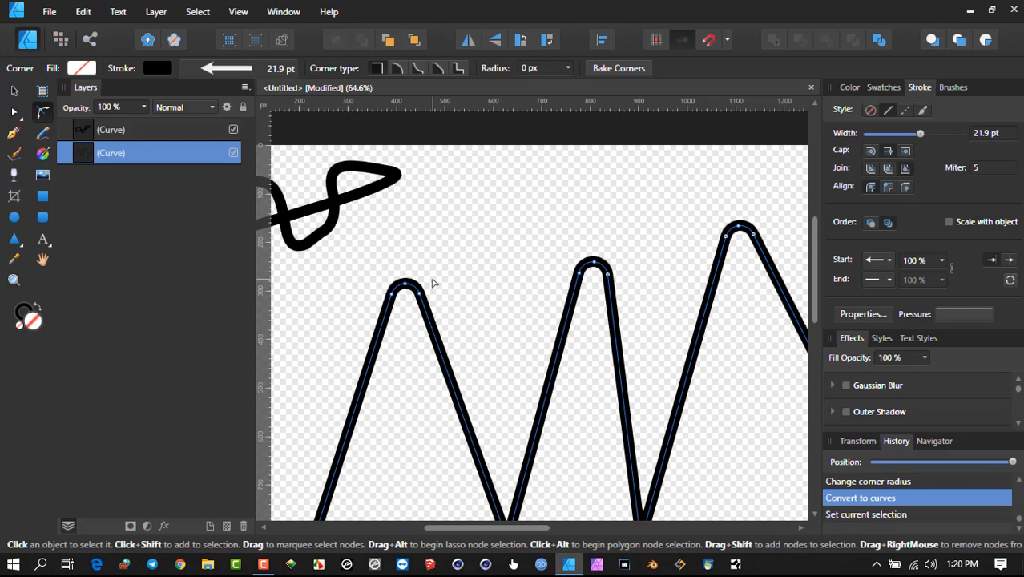
{"action": "key", "text": "ctrl+z"}
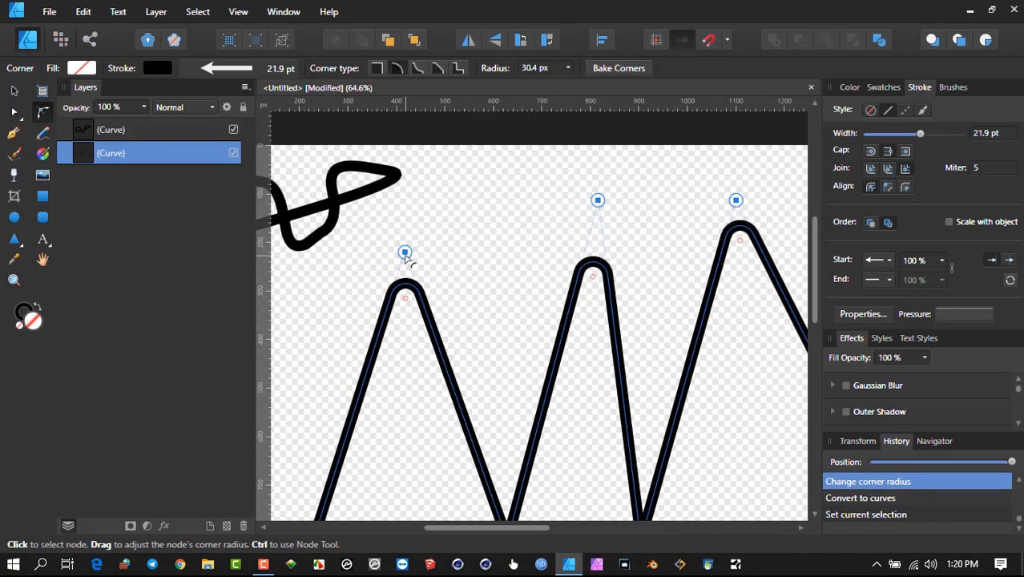
- Enlarge the three selected peaks' corner radius to about 48.6 px and try the straight, concave and cutout corner types
{"action": "left_click_drag", "start_coordinate": [405, 254], "coordinate": [407, 334]}
{"action": "left_click", "coordinate": [440, 68]}
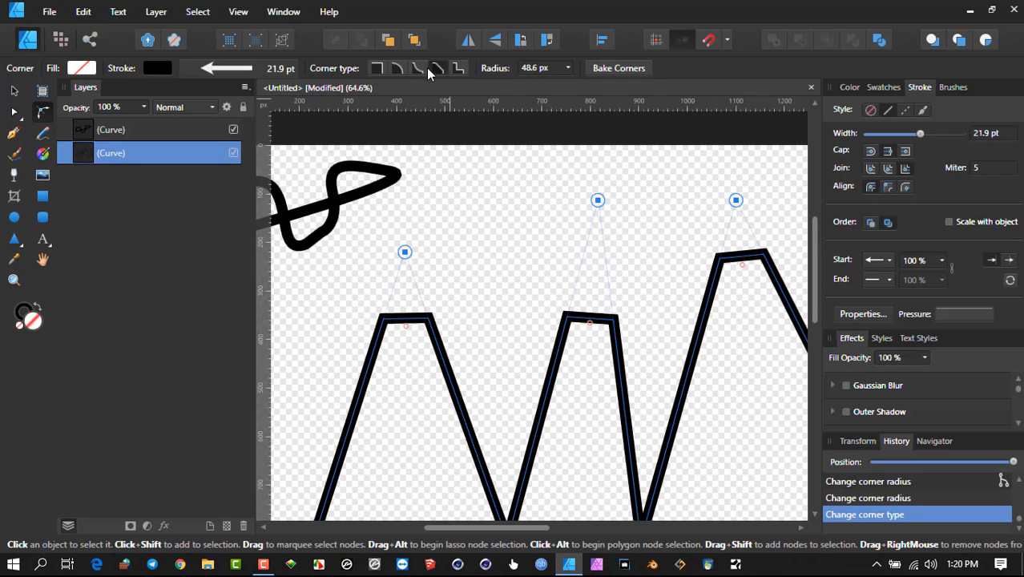
{"action": "left_click", "coordinate": [417, 68]}
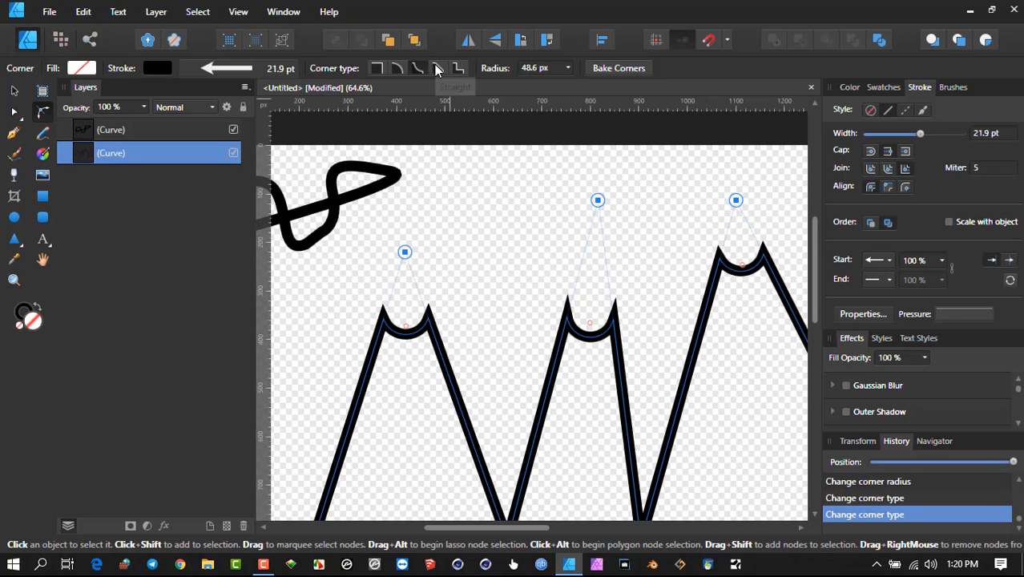
{"action": "left_click", "coordinate": [439, 69]}
{"action": "left_click", "coordinate": [459, 69]}
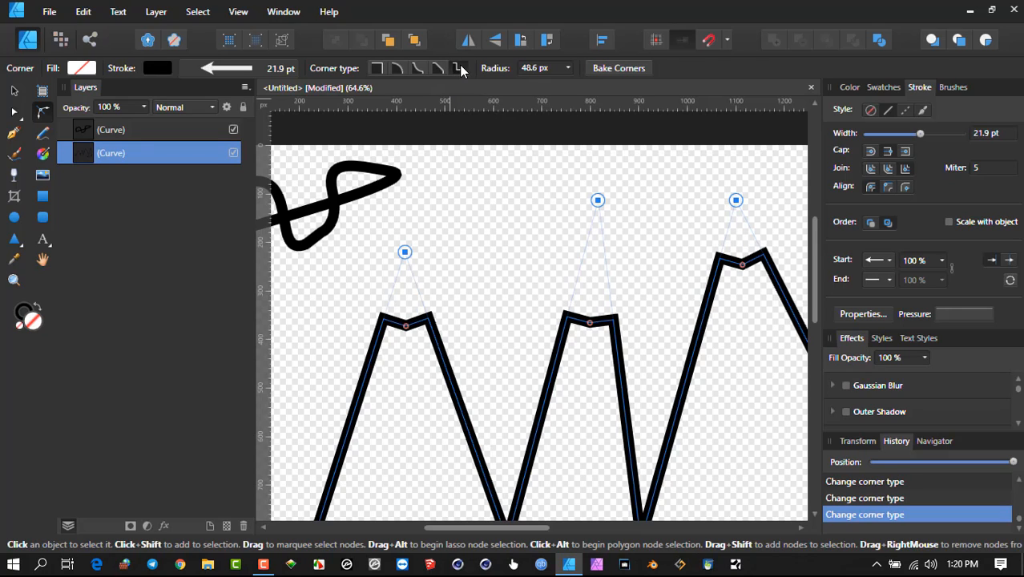
- Set the three selected peaks to rounded corners and reduce their corner radius to about 22 px
{"action": "left_click", "coordinate": [397, 68]}
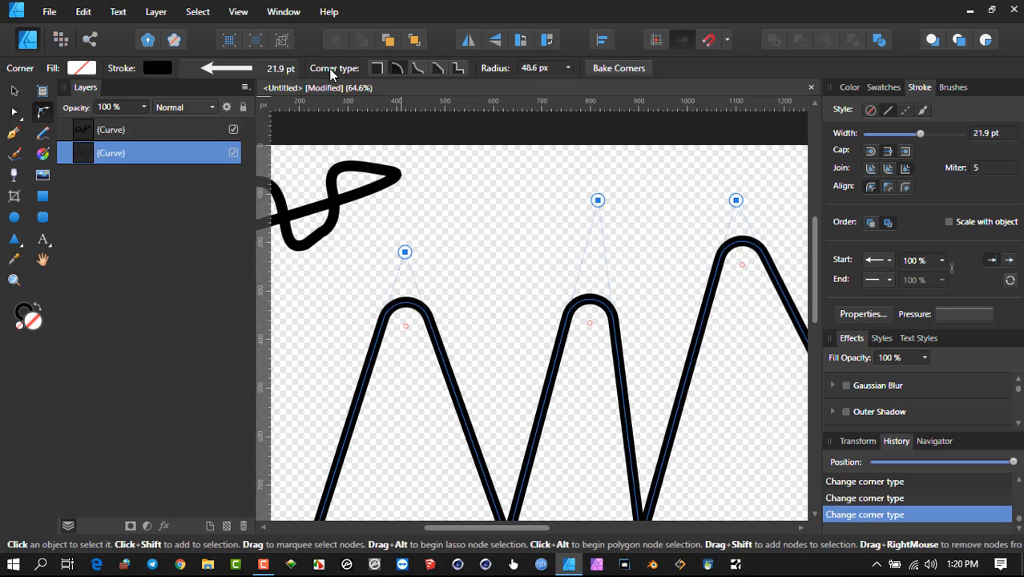
{"action": "left_click", "coordinate": [404, 253]}
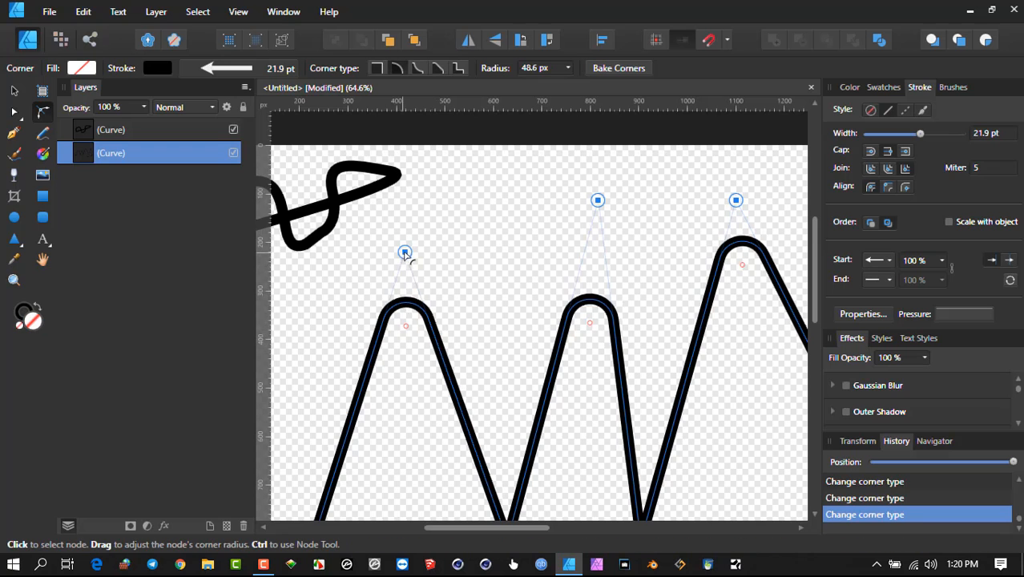
{"action": "left_click_drag", "start_coordinate": [404, 254], "coordinate": [413, 289]}
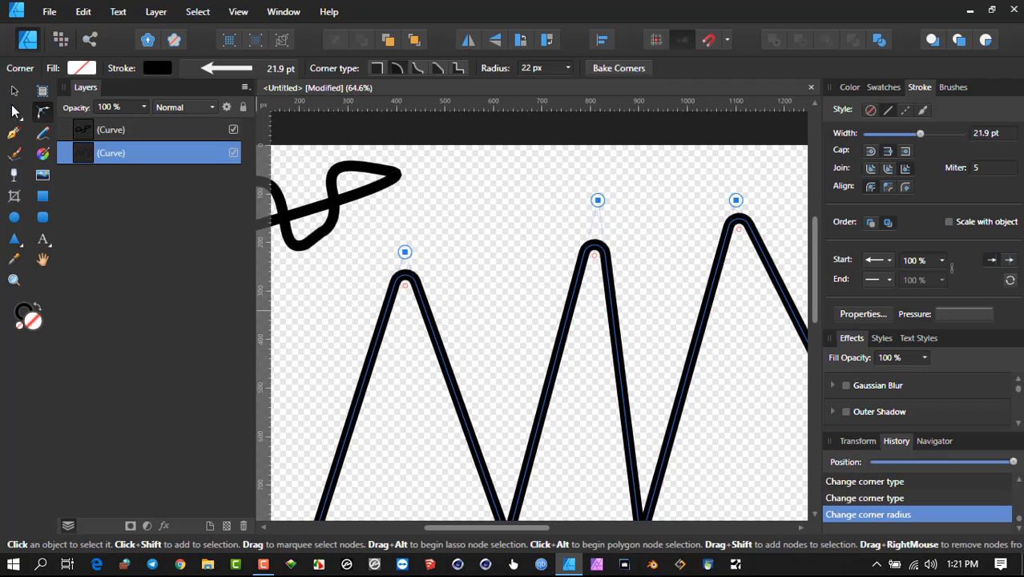
- Try pulling the zigzag segment before the first peak with the Node tool, and undo the change
{"action": "key", "text": "a"}
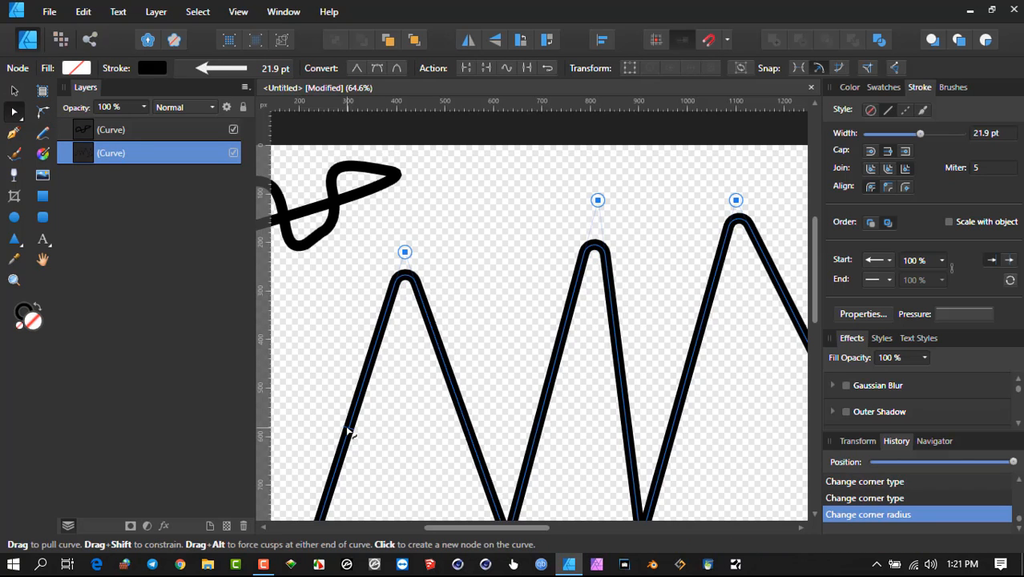
{"action": "mouse_move", "coordinate": [348, 433]}
{"action": "left_mouse_down"}
{"action": "mouse_move", "coordinate": [297, 418]}
{"action": "mouse_move", "coordinate": [374, 433]}
{"action": "mouse_move", "coordinate": [350, 428]}
{"action": "left_mouse_up"}
{"action": "key", "text": "ctrl+z"}
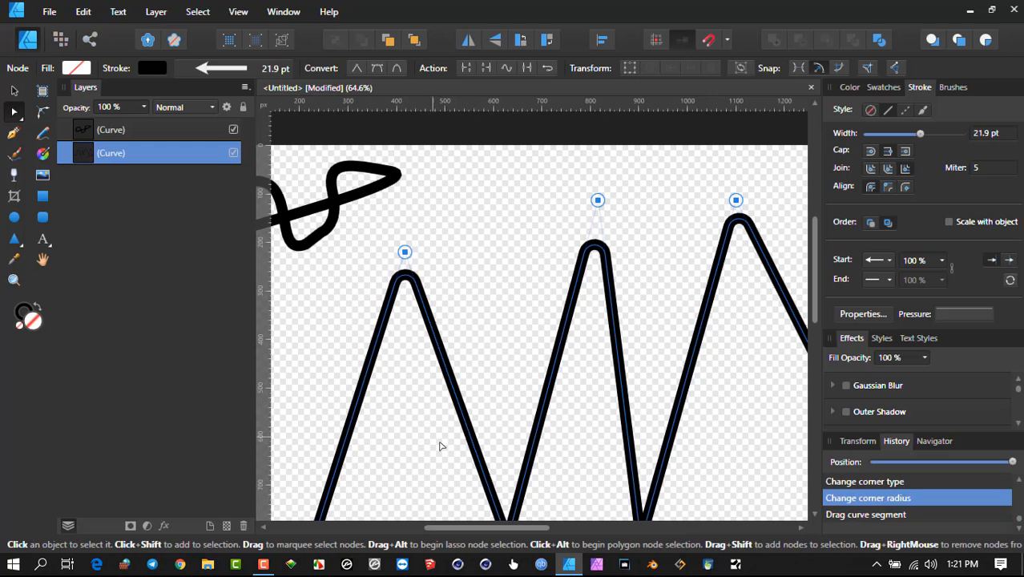
- Lower the three selected peak nodes of the zigzag curve together and raise only the first peak's node slightly
{"action": "left_click_drag", "start_coordinate": [405, 254], "coordinate": [405, 320]}
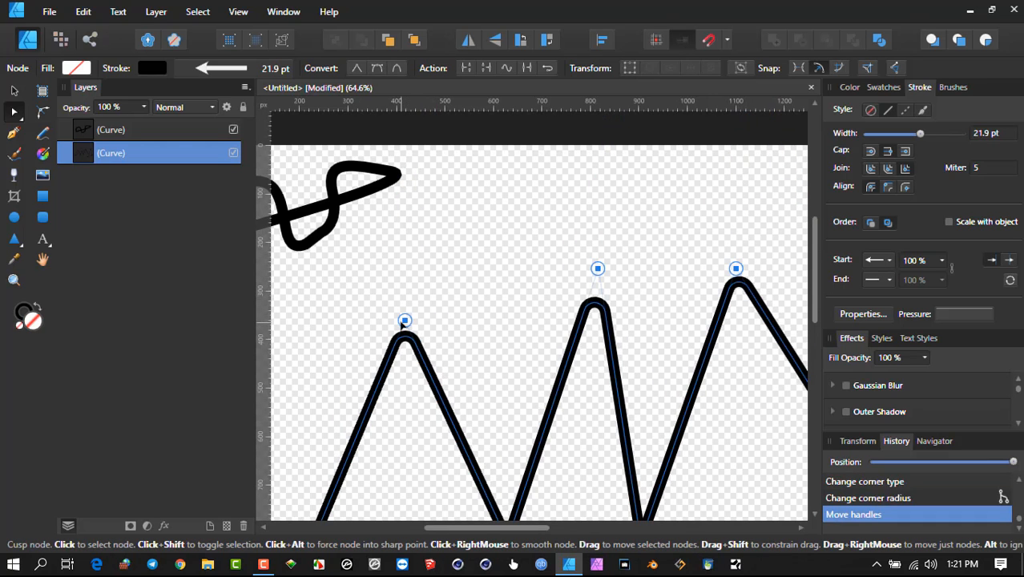
{"action": "left_click", "coordinate": [405, 321]}
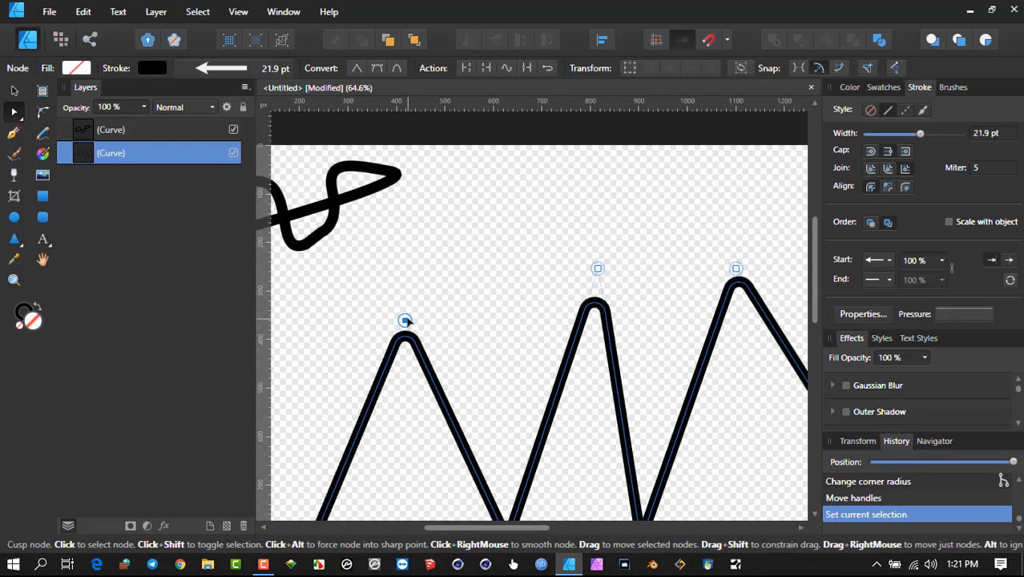
{"action": "mouse_move", "coordinate": [405, 321]}
{"action": "left_mouse_down"}
{"action": "mouse_move", "coordinate": [400, 278]}
{"action": "mouse_move", "coordinate": [403, 300]}
{"action": "left_mouse_up"}
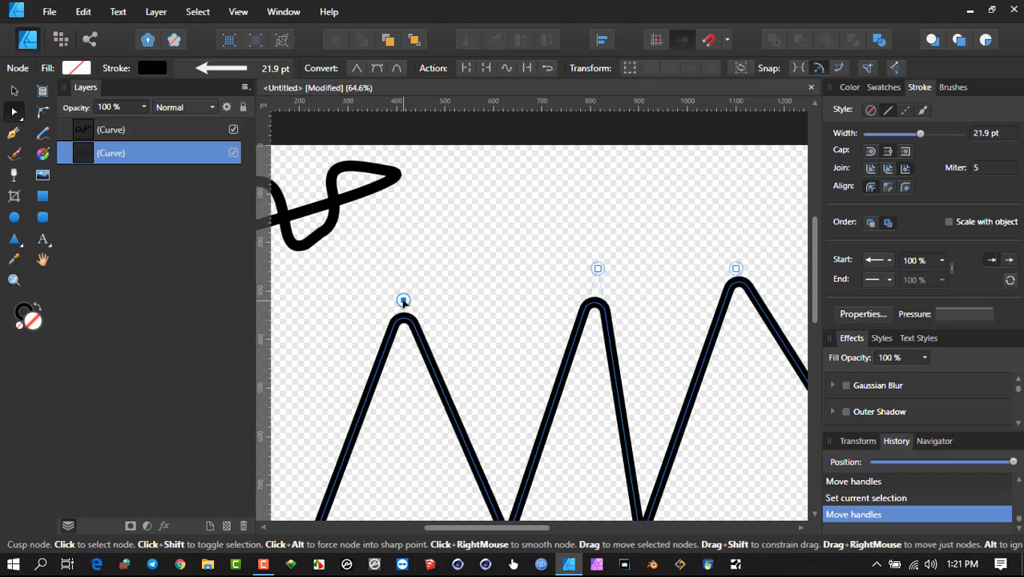
- Reset the corner radius of all three zigzag peaks to 0 px with the Corner Tool
{"action": "key", "text": "c"}
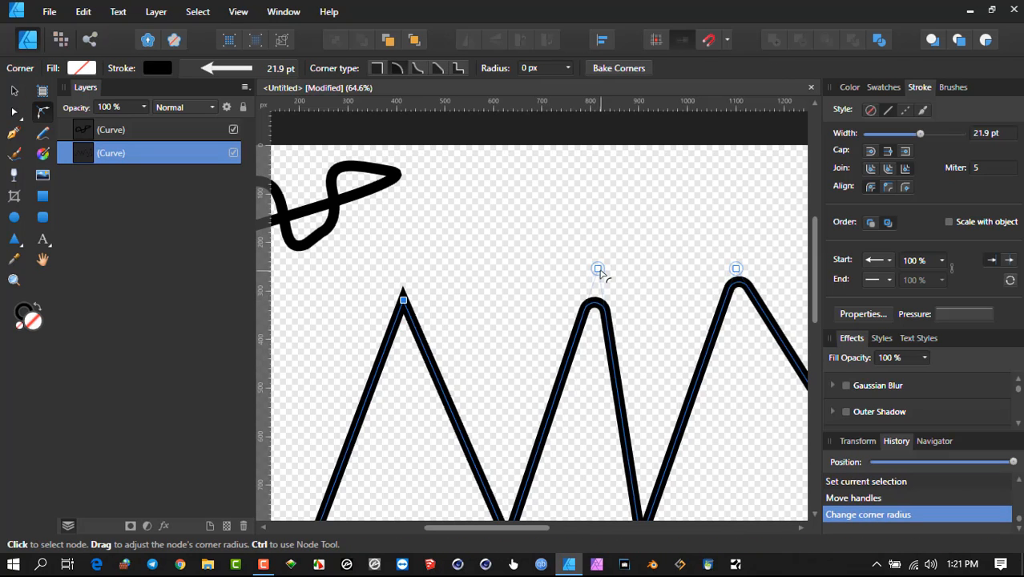
{"action": "left_click_drag", "start_coordinate": [598, 271], "coordinate": [602, 250]}
{"action": "left_click_drag", "start_coordinate": [736, 270], "coordinate": [738, 169]}
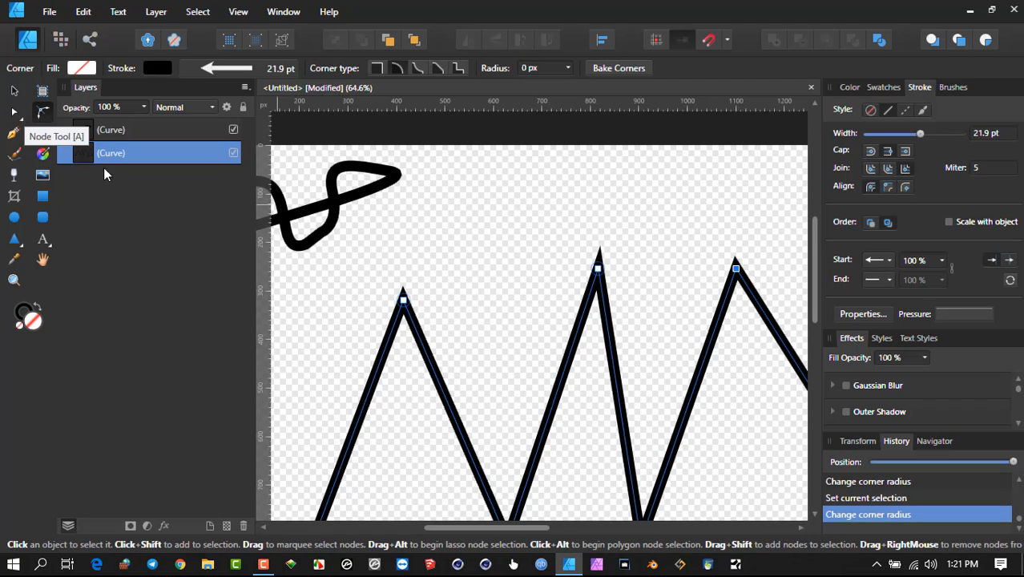
- Round the first zigzag peak with the Corner Tool to a radius of about 28.6 px and select the second peak's node
{"action": "left_click", "coordinate": [393, 337]}
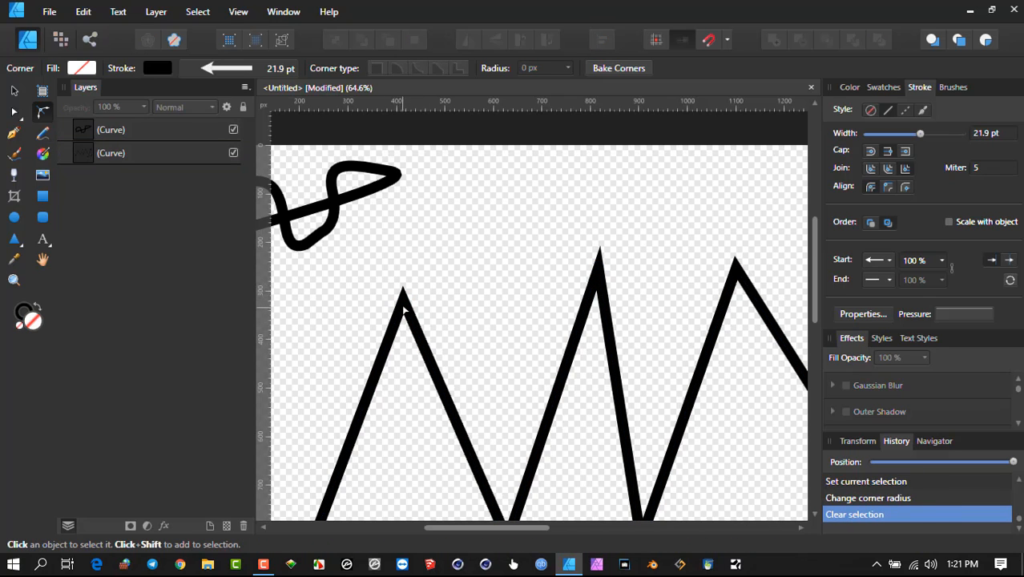
{"action": "left_click", "coordinate": [402, 304]}
{"action": "left_click_drag", "start_coordinate": [402, 302], "coordinate": [403, 336]}
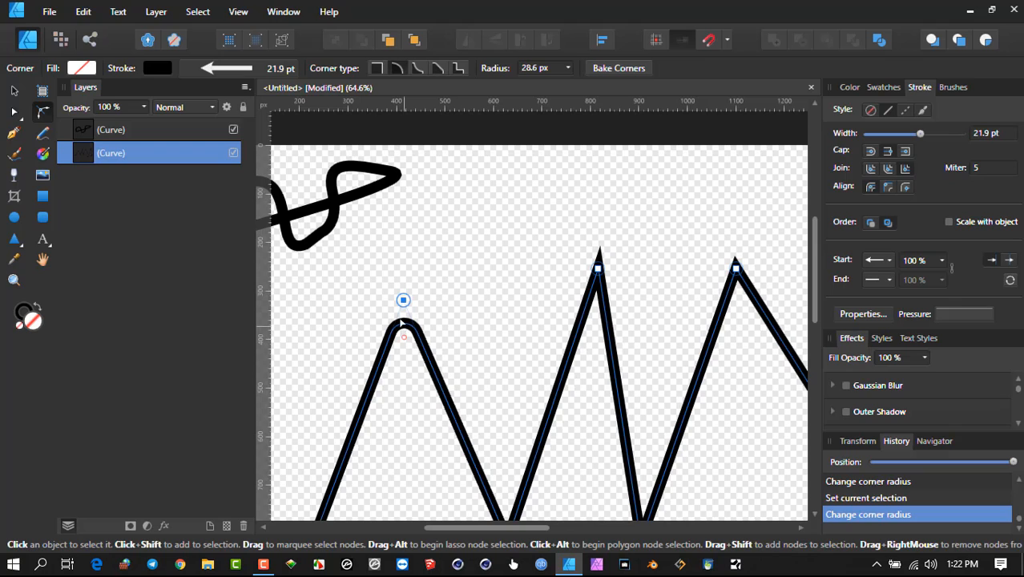
{"action": "left_click", "coordinate": [599, 271]}
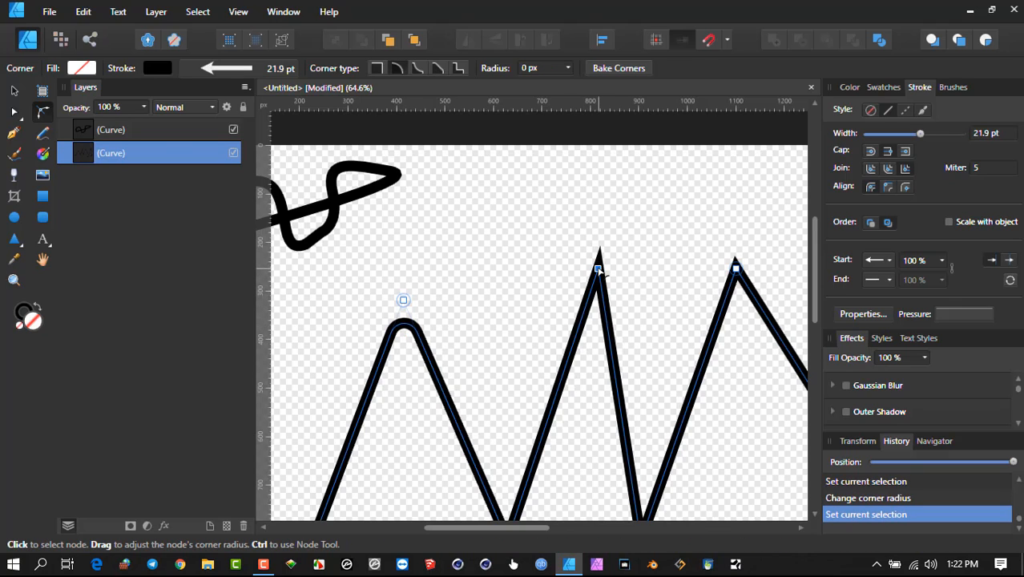
- Try the smooth and smart node types on the first zigzag peak, ending with its node converted to sharp
{"action": "left_click", "coordinate": [13, 111]}
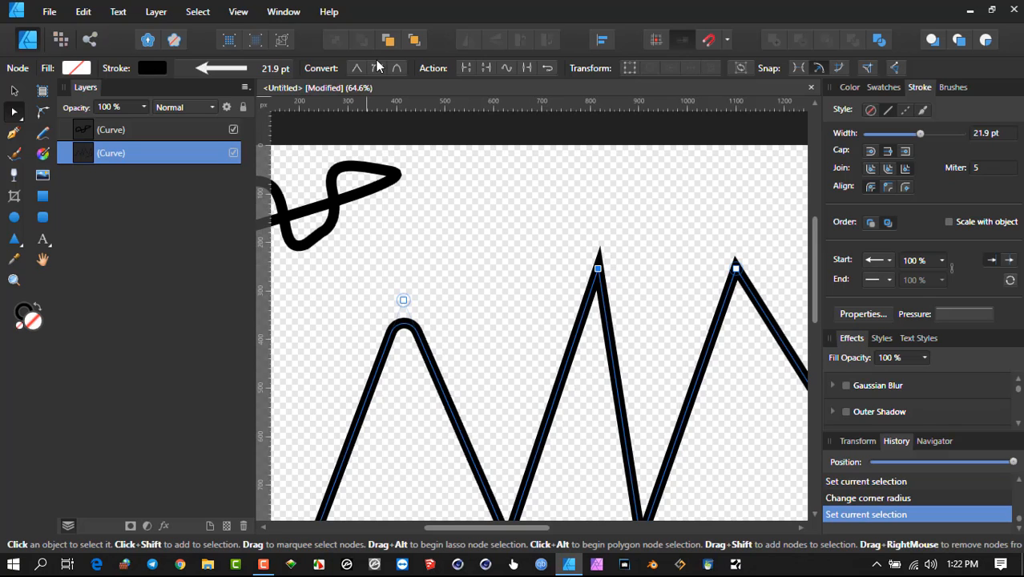
{"action": "left_click", "coordinate": [403, 300]}
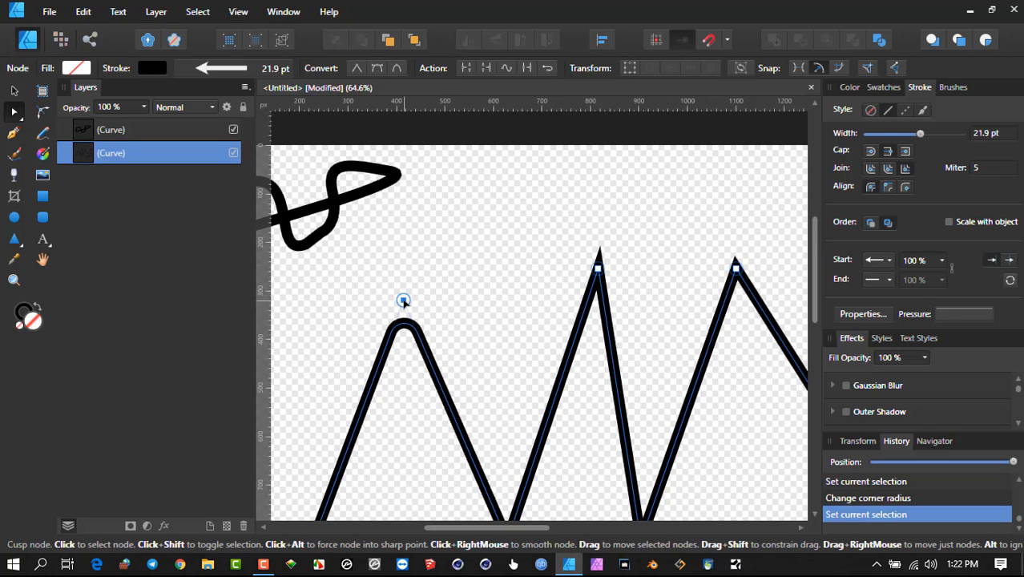
{"action": "left_click", "coordinate": [378, 68]}
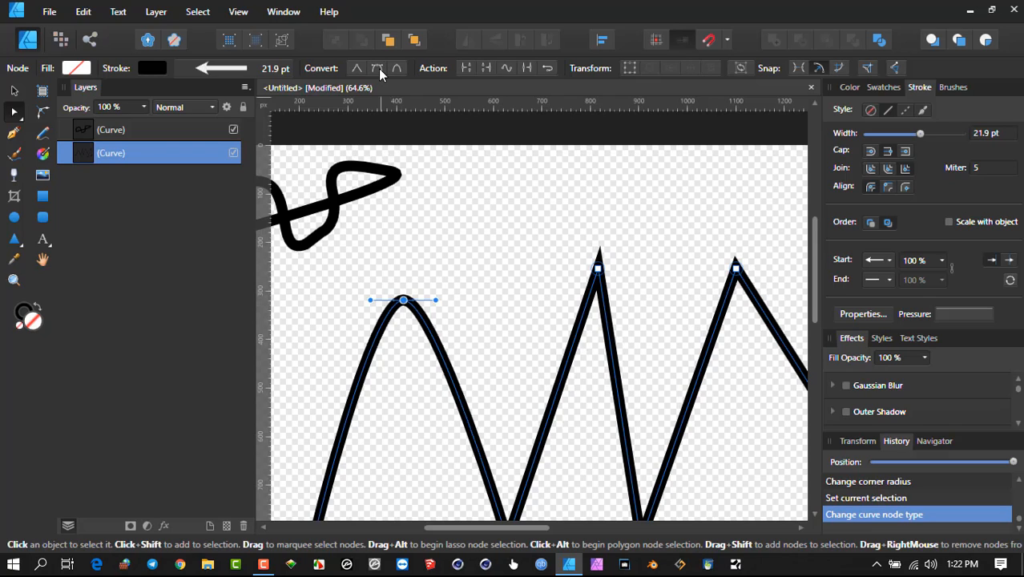
{"action": "left_click", "coordinate": [356, 69]}
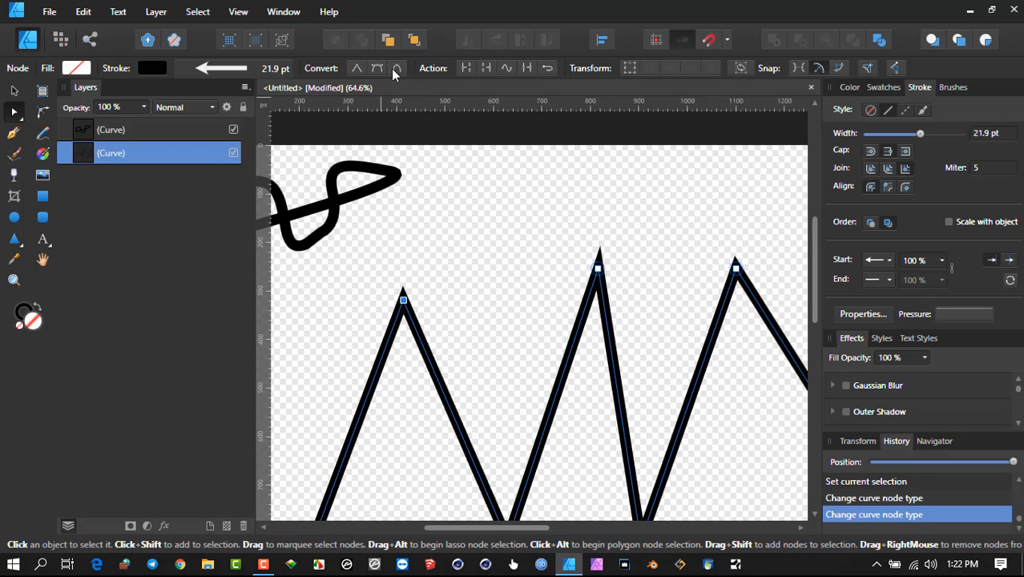
{"action": "left_click", "coordinate": [395, 69]}
{"action": "left_click", "coordinate": [358, 69]}
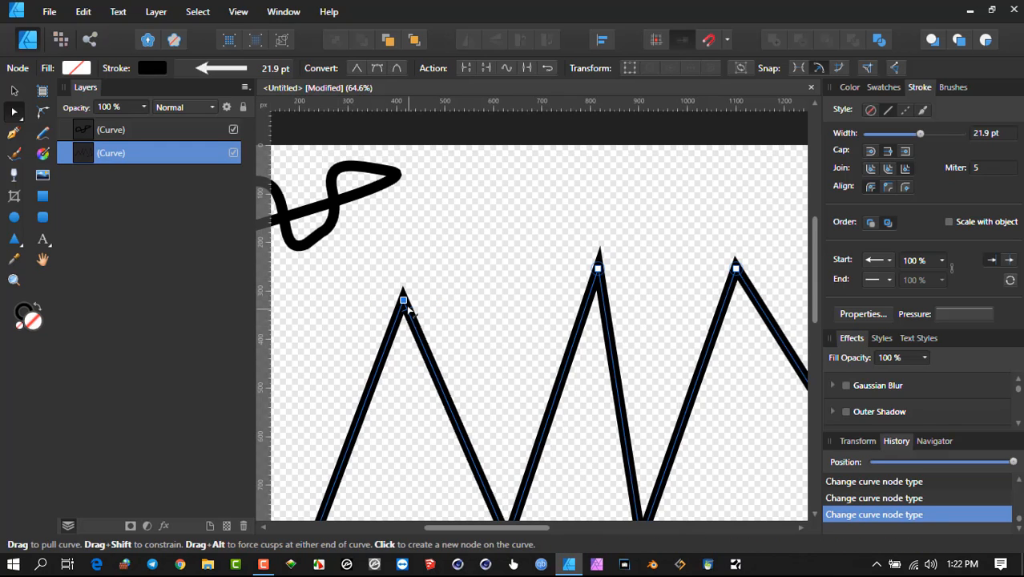
- Round the first peak to a radius of about 46.6 px and remove the rounding by converting its node to sharp
{"action": "left_click", "coordinate": [40, 111]}
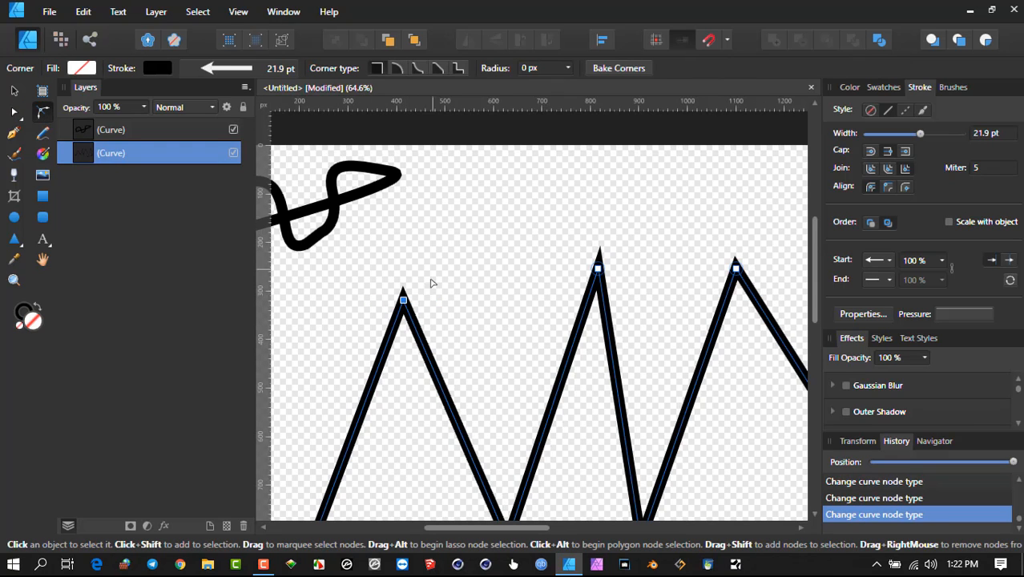
{"action": "left_click_drag", "start_coordinate": [405, 301], "coordinate": [404, 360]}
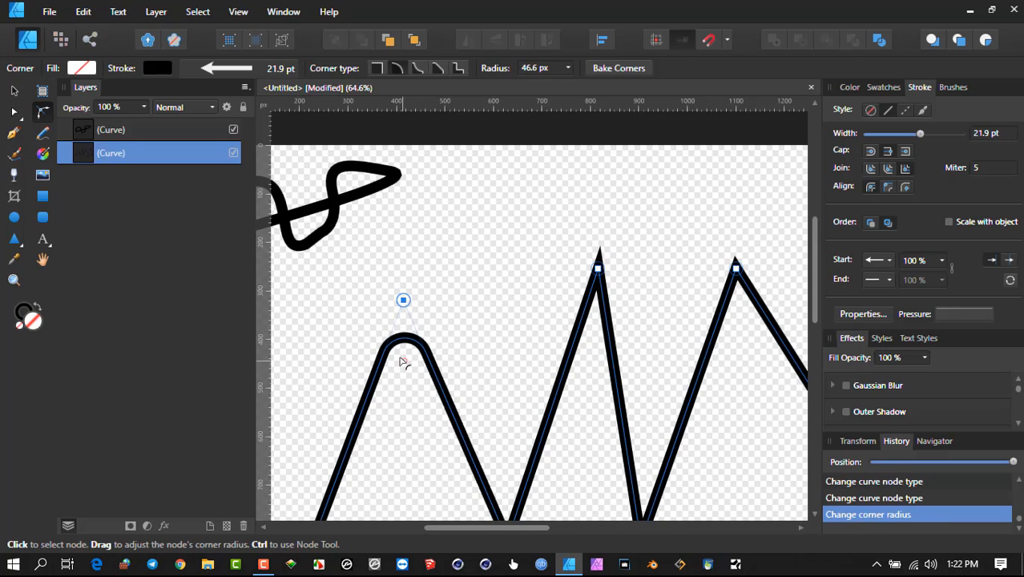
{"action": "left_click", "coordinate": [19, 114]}
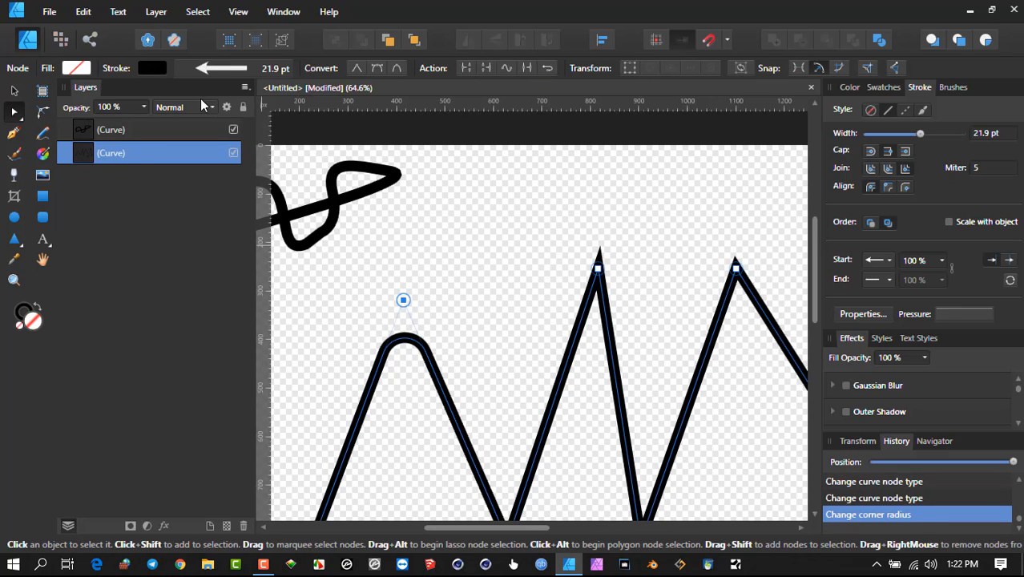
{"action": "left_click", "coordinate": [357, 69]}
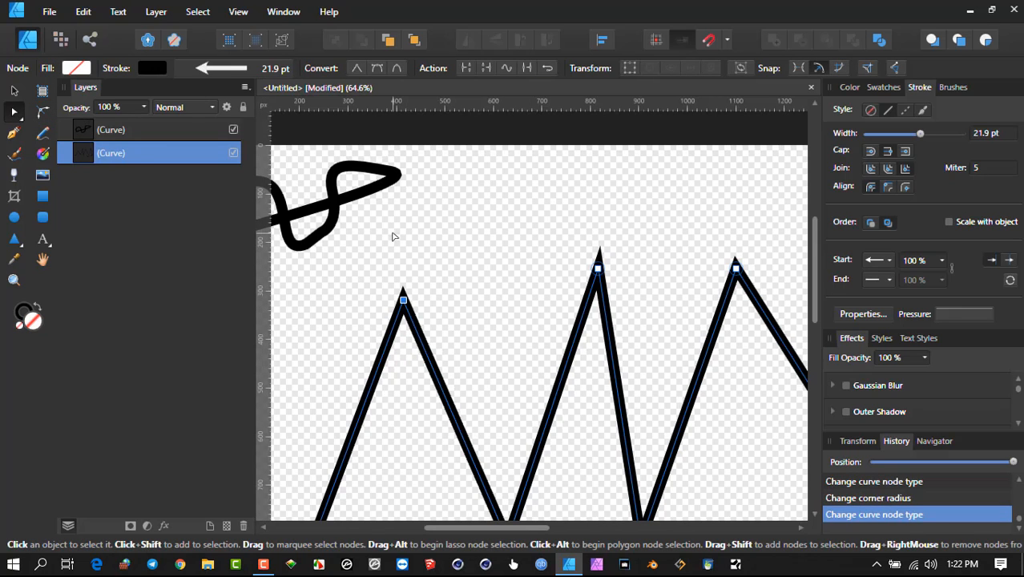
- Select the second and third zigzag peak nodes together and convert them to sharp
{"action": "left_click", "coordinate": [43, 115]}
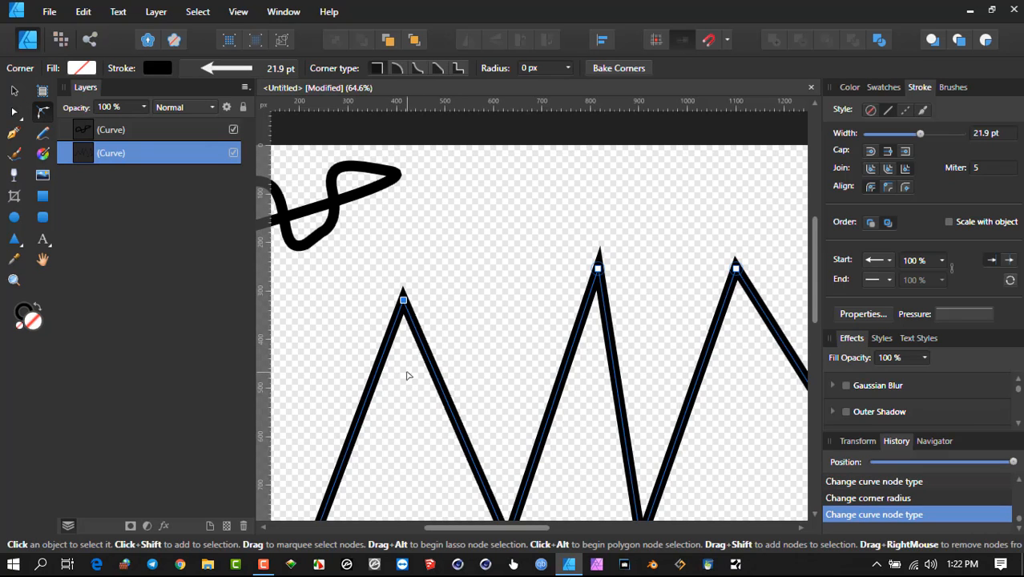
{"action": "left_click_drag", "start_coordinate": [621, 280], "coordinate": [507, 276]}
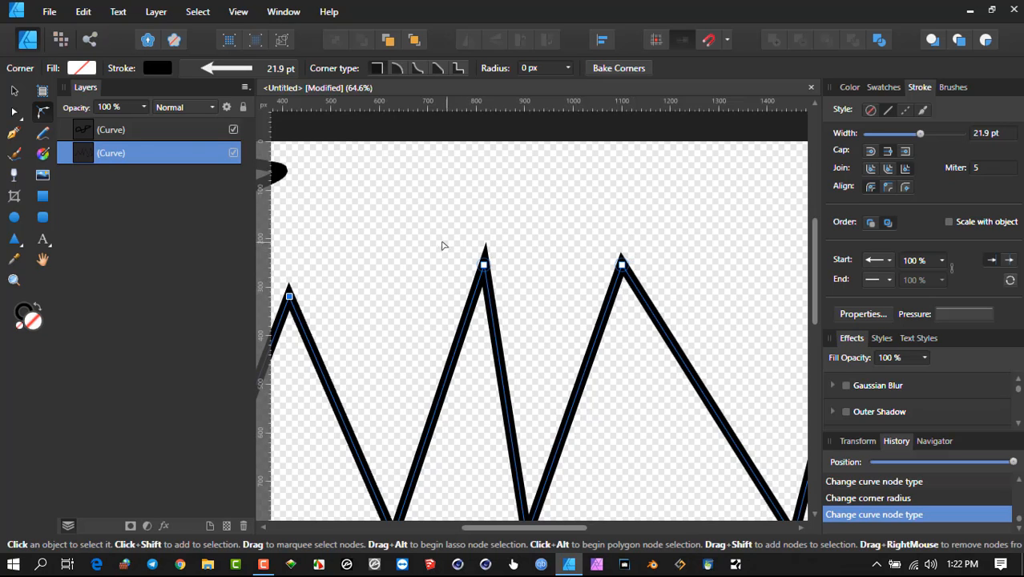
{"action": "left_click_drag", "start_coordinate": [409, 230], "coordinate": [687, 308]}
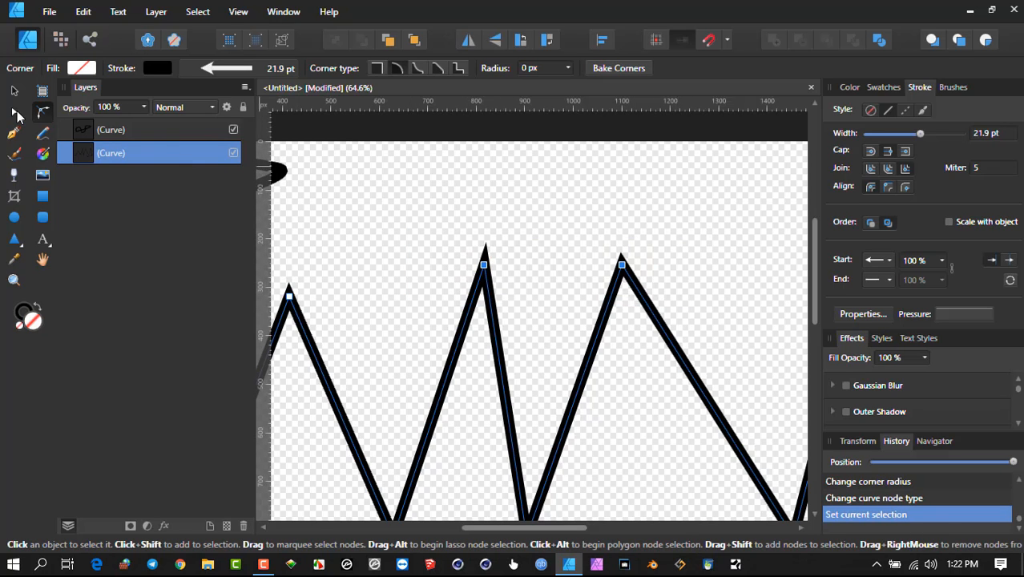
{"action": "left_click", "coordinate": [16, 115]}
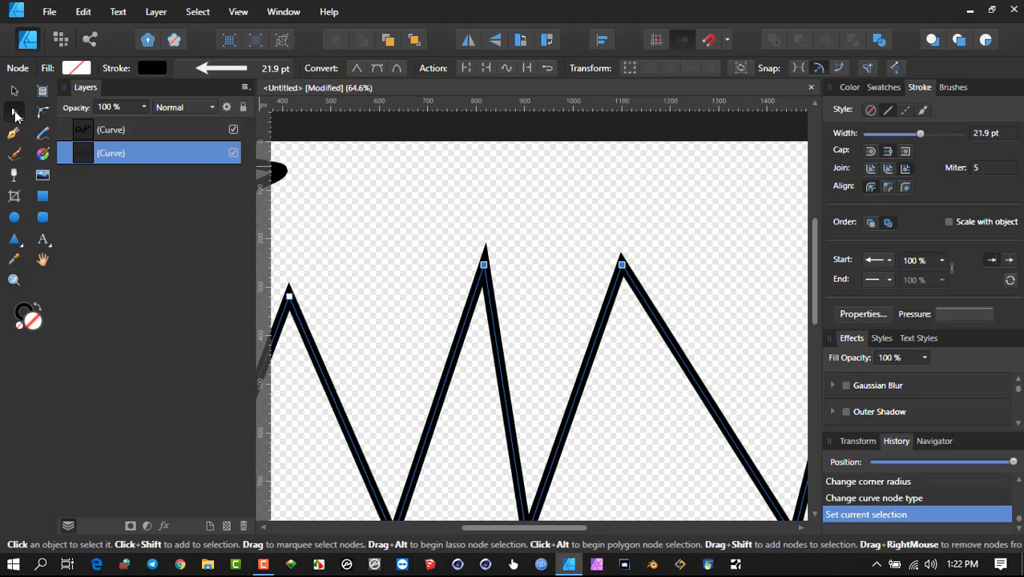
{"action": "left_click", "coordinate": [357, 68]}
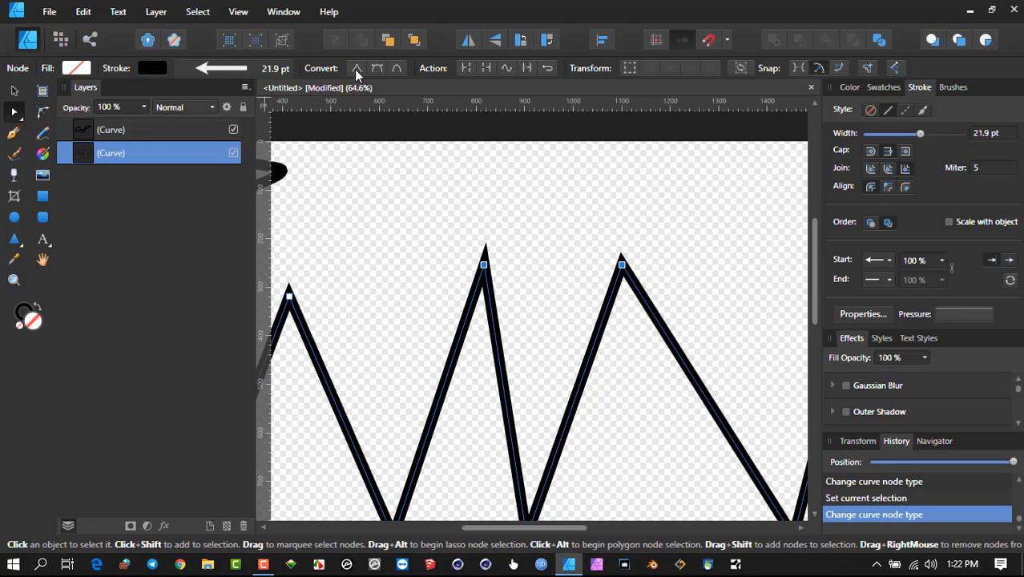
{"action": "left_click", "coordinate": [42, 115]}
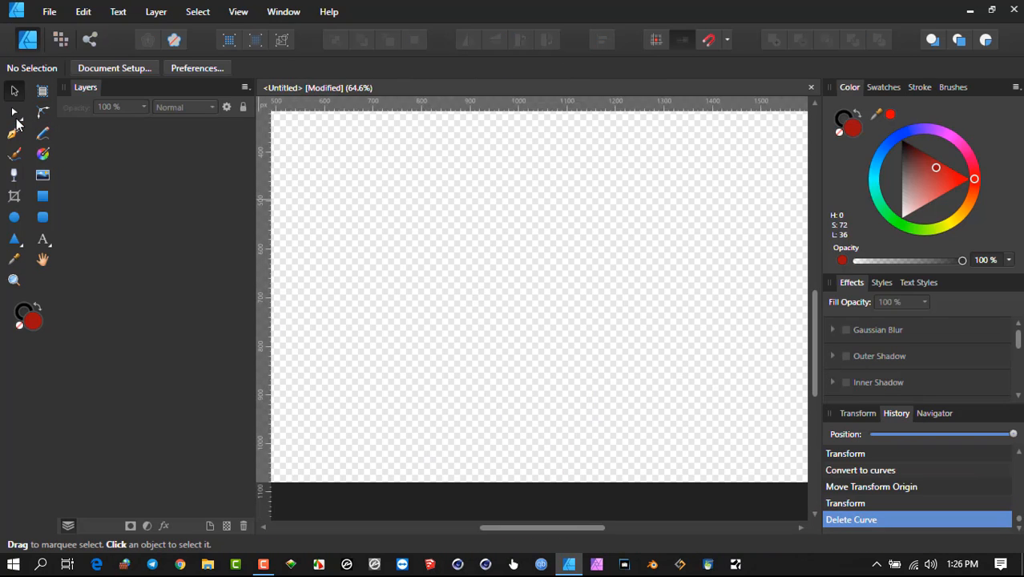
{"action": "left_click", "coordinate": [18, 119]}
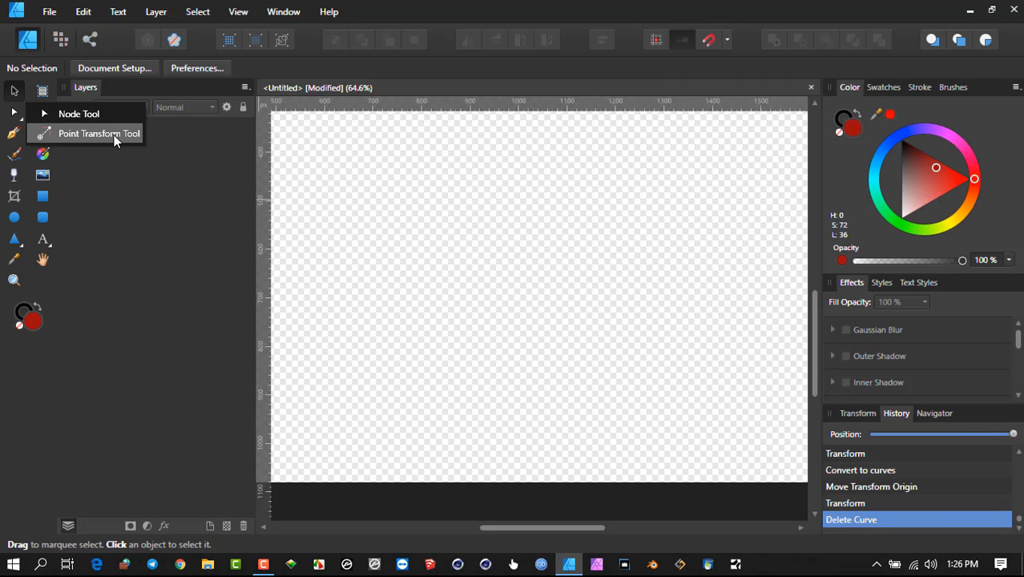
{"action": "left_click", "coordinate": [113, 134]}
{"action": "left_click", "coordinate": [42, 196]}
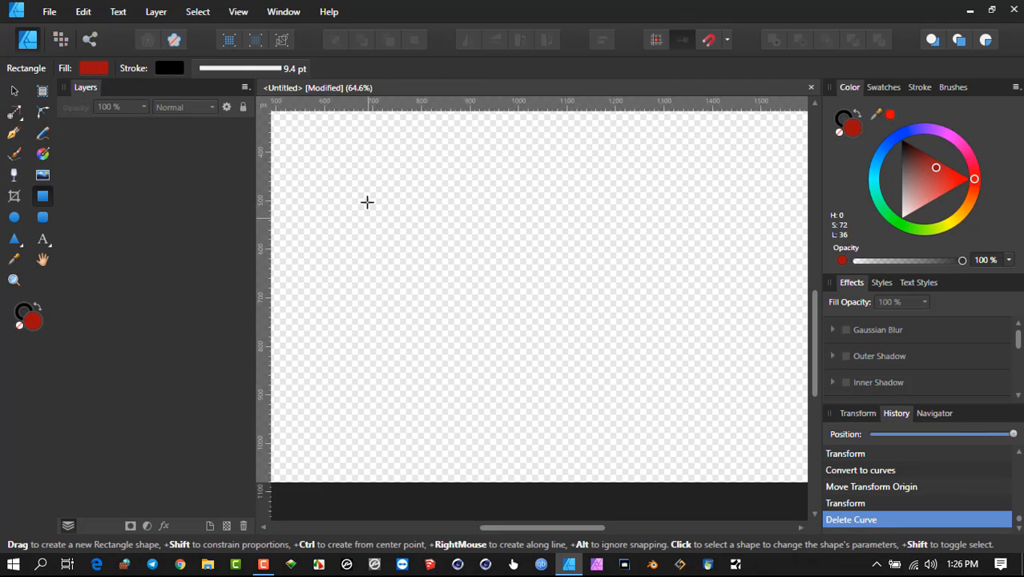
{"action": "left_click_drag", "start_coordinate": [367, 201], "coordinate": [590, 348]}
{"action": "key", "text": "Delete"}
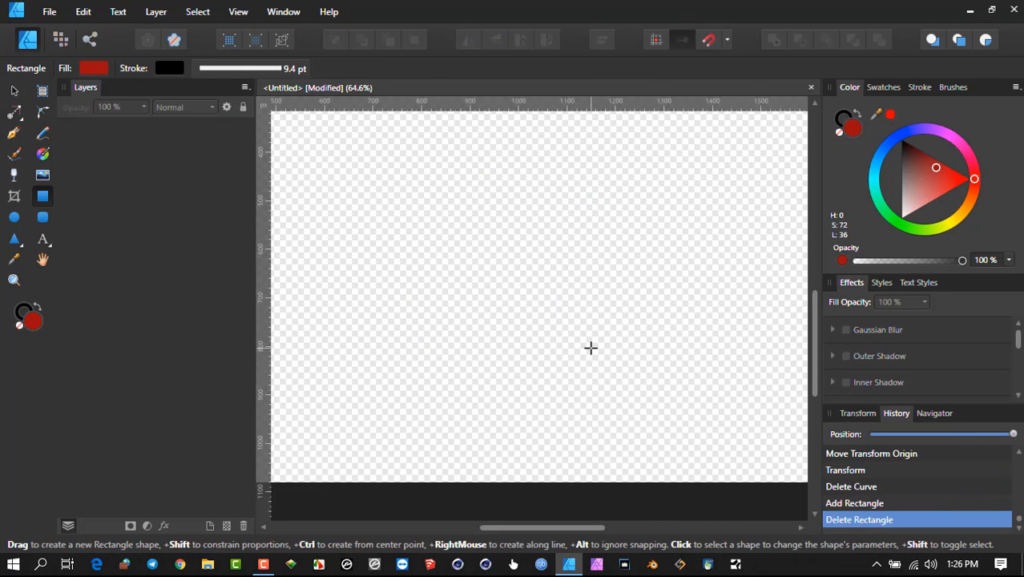
- Draw an open, curved seven-node path with the Pen Tool, arching over the canvas and looping back inward near its starting point
{"action": "left_click", "coordinate": [14, 133]}
{"action": "left_click", "coordinate": [404, 264]}
{"action": "left_click_drag", "start_coordinate": [554, 171], "coordinate": [606, 197]}
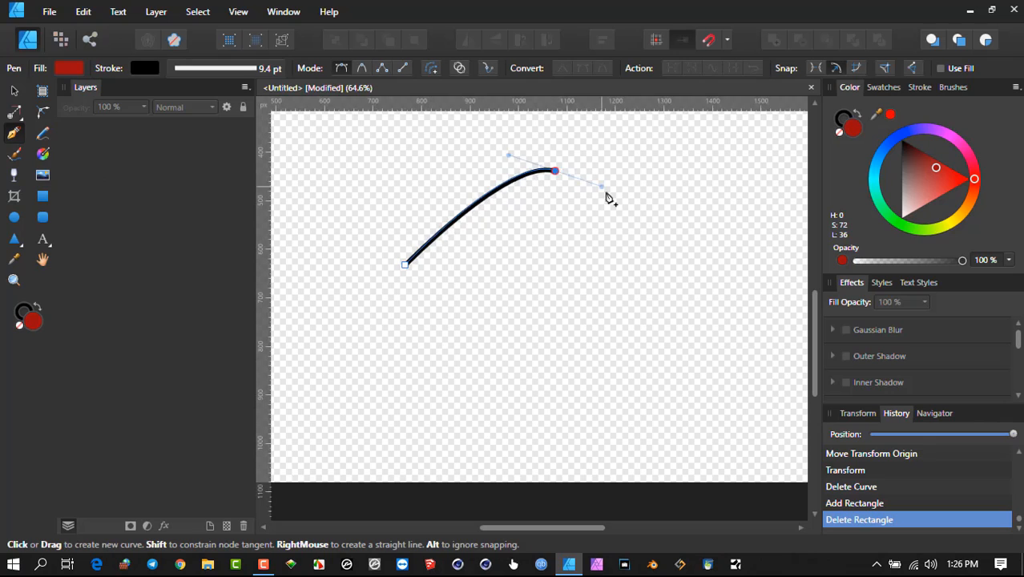
{"action": "left_click_drag", "start_coordinate": [696, 298], "coordinate": [750, 284]}
{"action": "left_click_drag", "start_coordinate": [722, 392], "coordinate": [674, 434]}
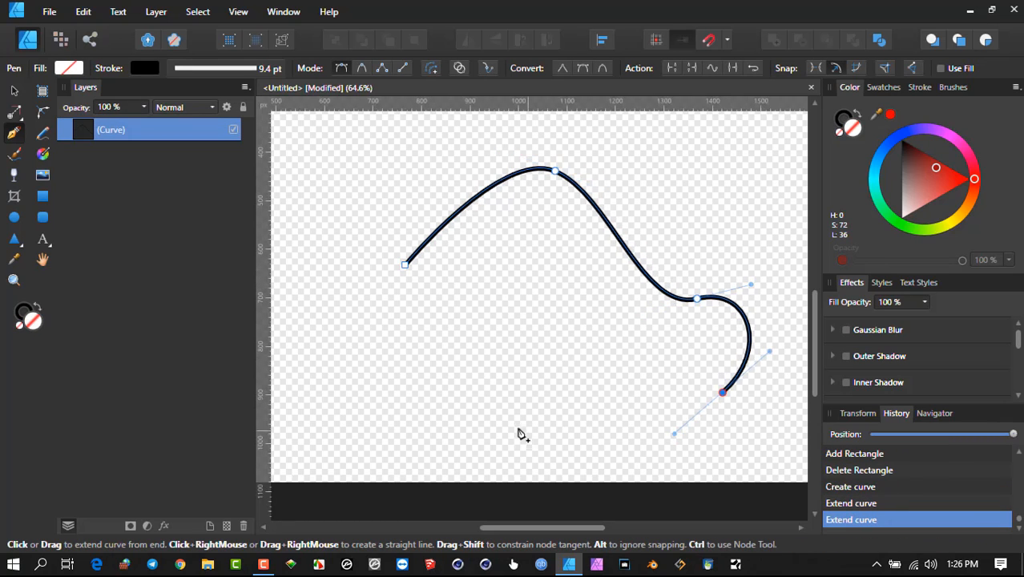
{"action": "left_click_drag", "start_coordinate": [498, 415], "coordinate": [369, 404]}
{"action": "left_click_drag", "start_coordinate": [577, 347], "coordinate": [594, 309]}
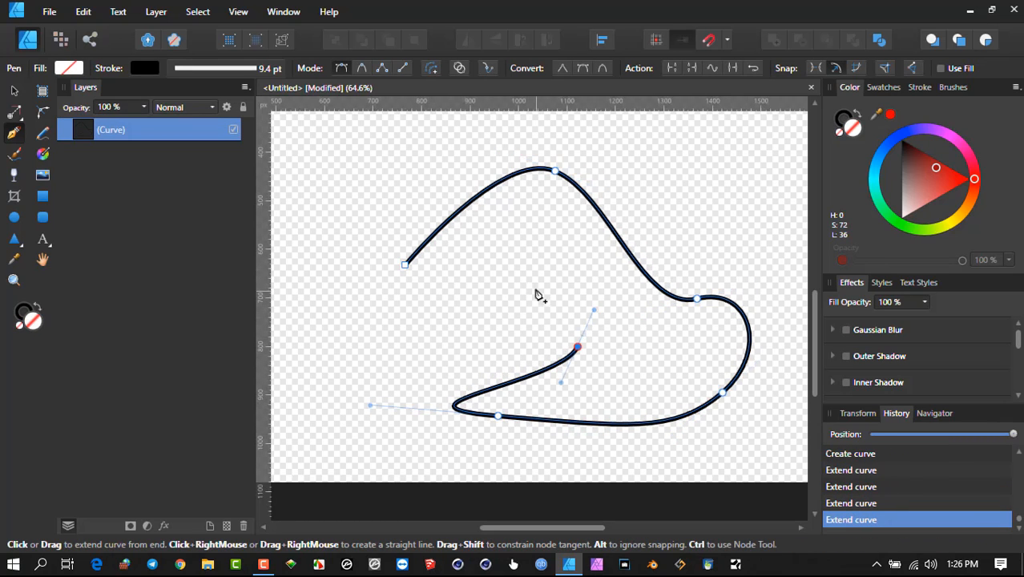
{"action": "left_click_drag", "start_coordinate": [536, 289], "coordinate": [519, 269]}
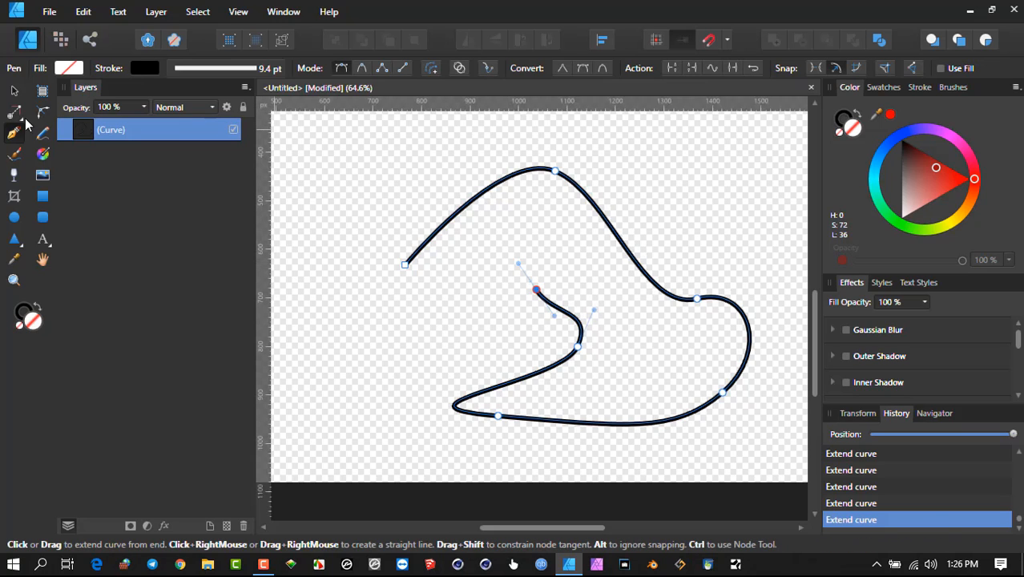
- Close the open curve so its last node joins its starting node
{"action": "left_click_drag", "start_coordinate": [16, 113], "coordinate": [76, 113]}
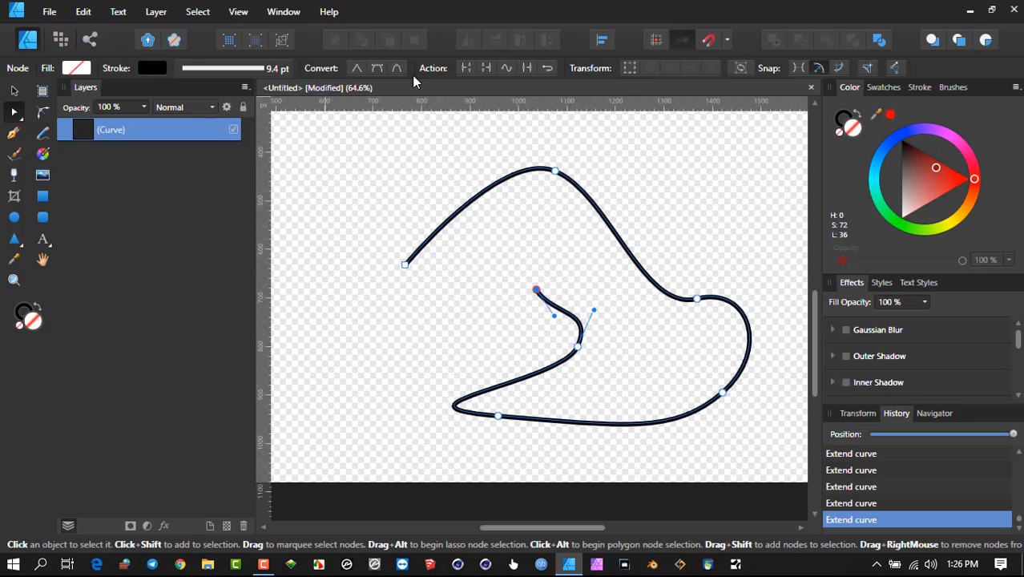
{"action": "left_click", "coordinate": [487, 70]}
{"action": "left_click", "coordinate": [16, 91]}
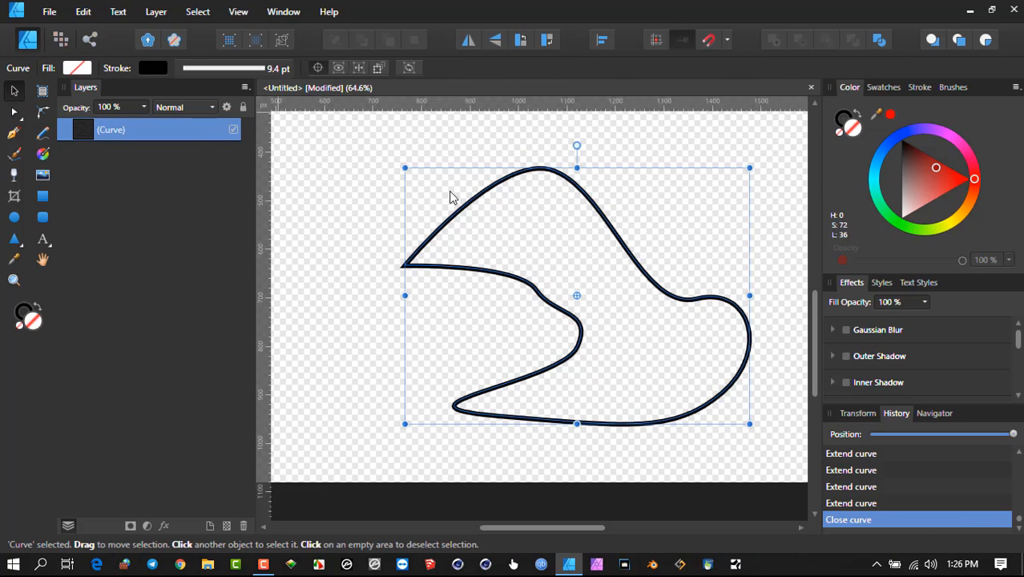
- Select the closed curve and activate the Point Transform Tool on it
{"action": "left_click", "coordinate": [522, 242]}
{"action": "left_click", "coordinate": [539, 290]}
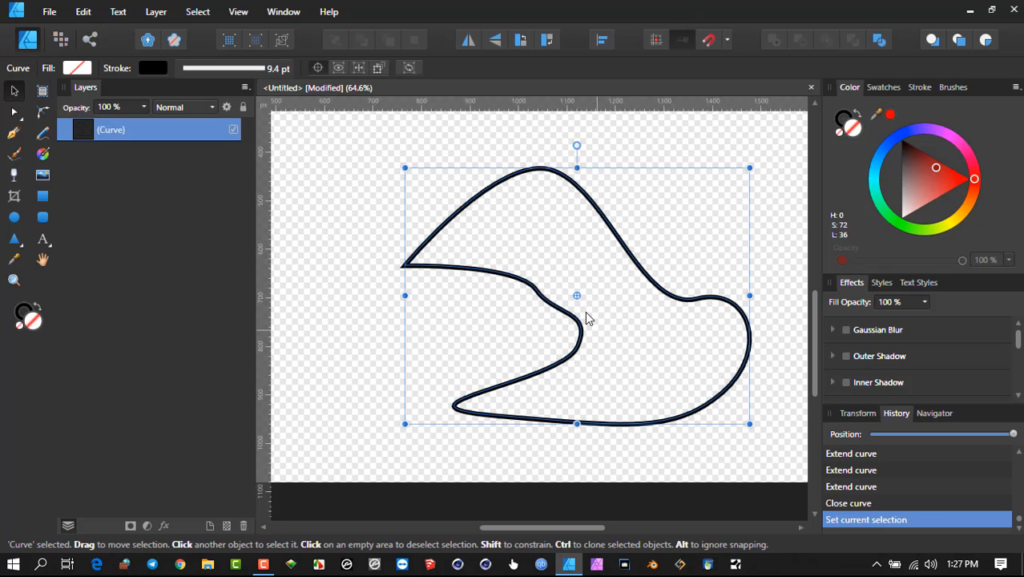
{"action": "left_click_drag", "start_coordinate": [599, 295], "coordinate": [560, 290]}
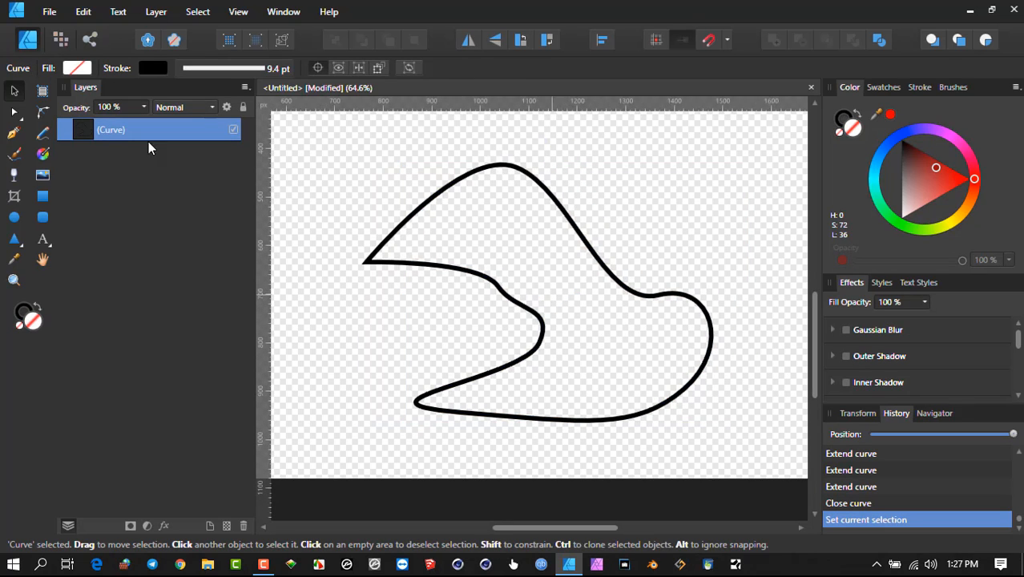
{"action": "left_click", "coordinate": [20, 117]}
{"action": "left_click", "coordinate": [44, 133]}
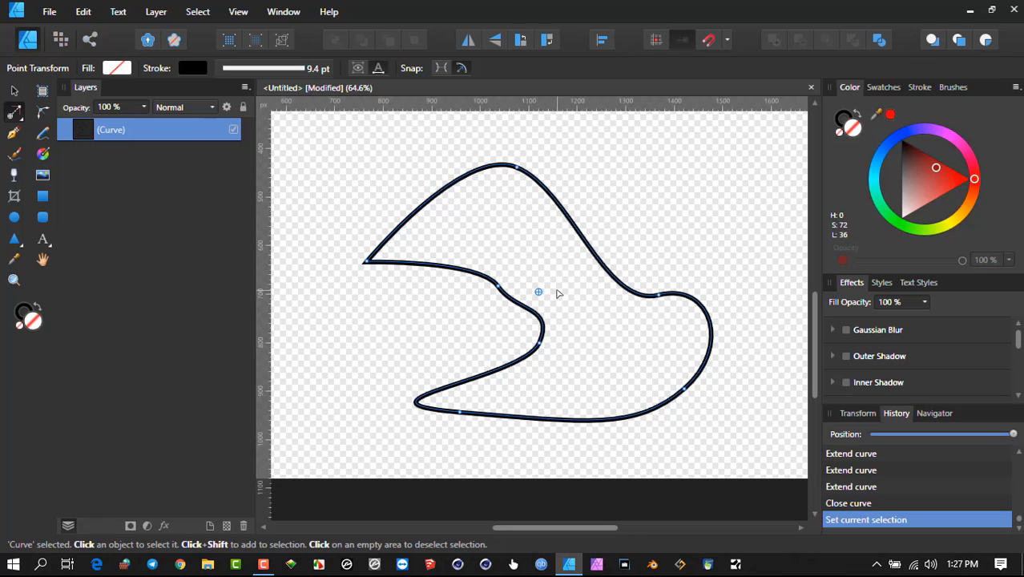
- Scale the closed curve down proportionally with the Move Tool and shift it upward
{"action": "left_click", "coordinate": [17, 92]}
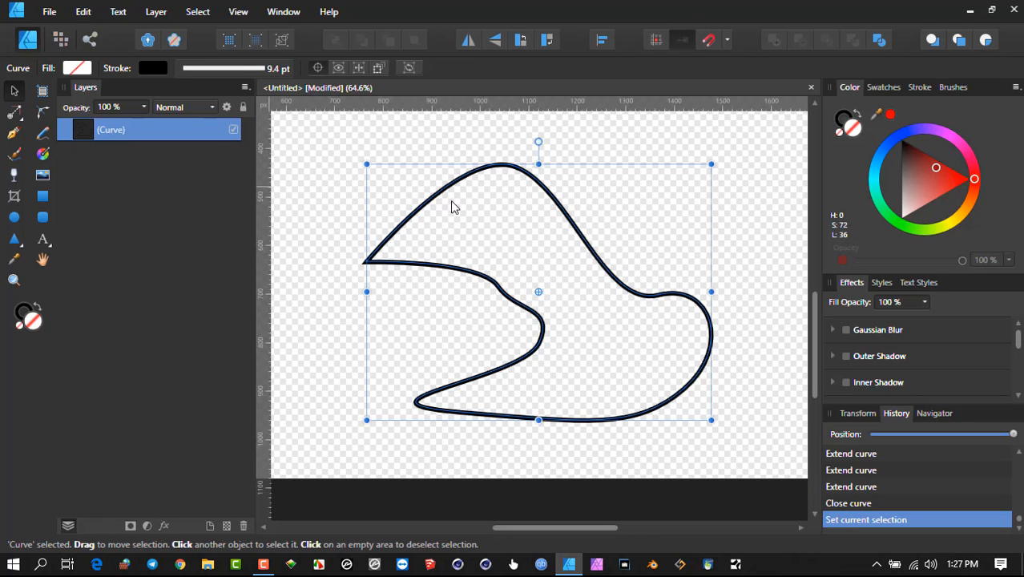
{"action": "left_click_drag", "start_coordinate": [711, 164], "coordinate": [633, 232]}
{"action": "left_click_drag", "start_coordinate": [573, 227], "coordinate": [573, 161]}
{"action": "scroll", "coordinate": [570, 216], "scroll_direction": "up", "scroll_amount": 2}
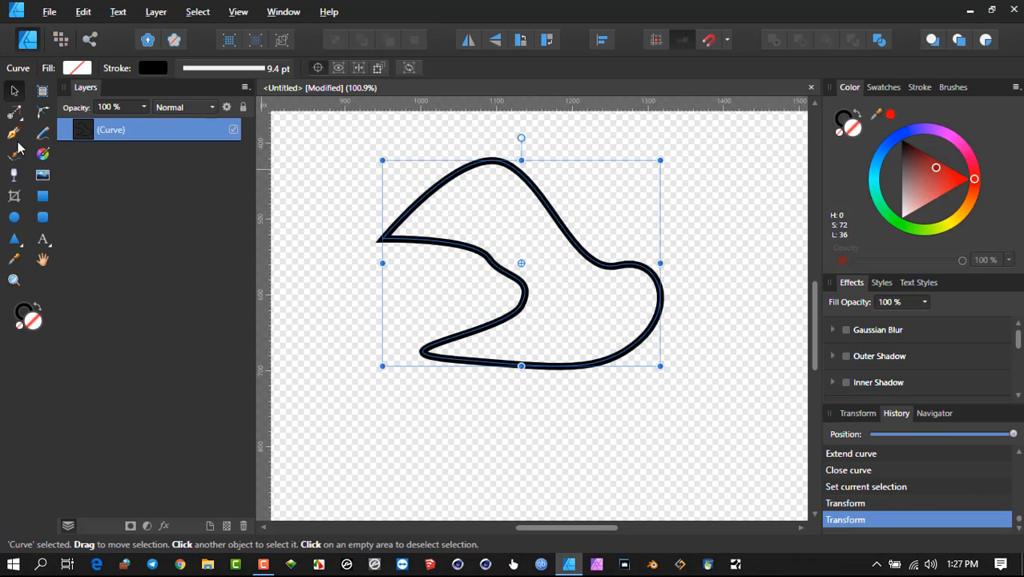
- With the Point Transform Tool, move the curve's transform origin onto the node near its lower-left tip
{"action": "left_click", "coordinate": [15, 113]}
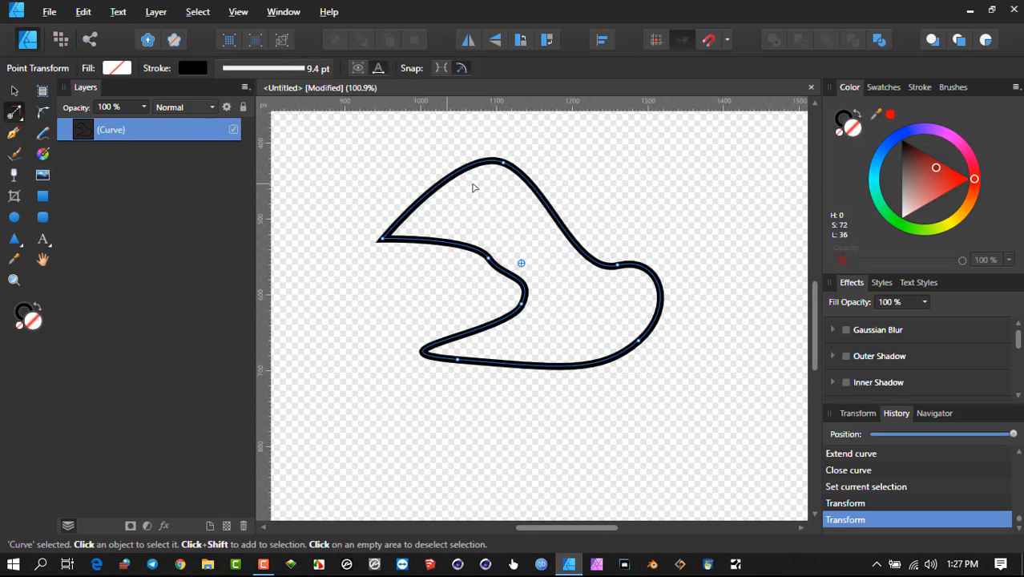
{"action": "scroll", "coordinate": [475, 187], "scroll_direction": "up", "scroll_amount": 1}
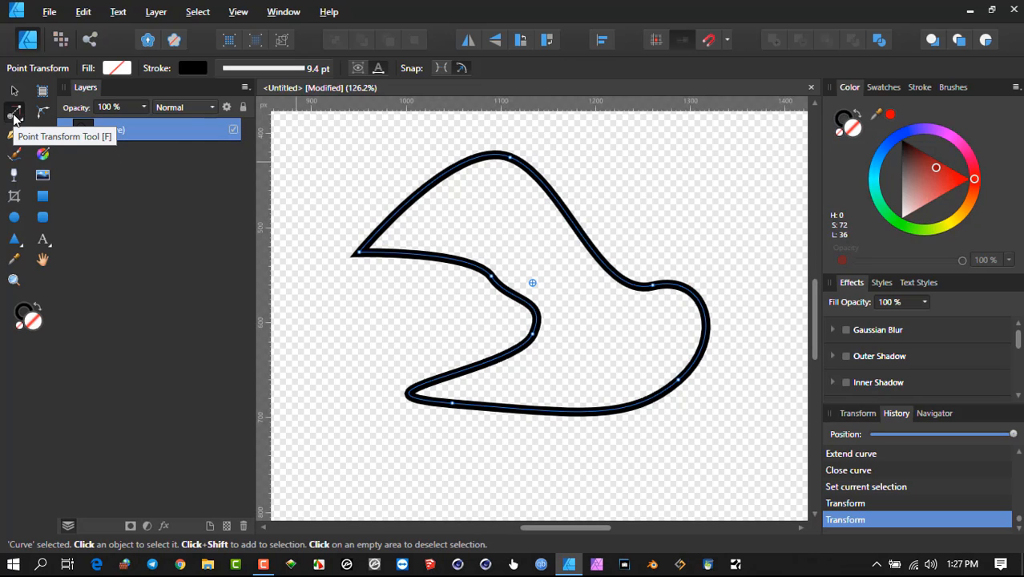
{"action": "key", "text": "a"}
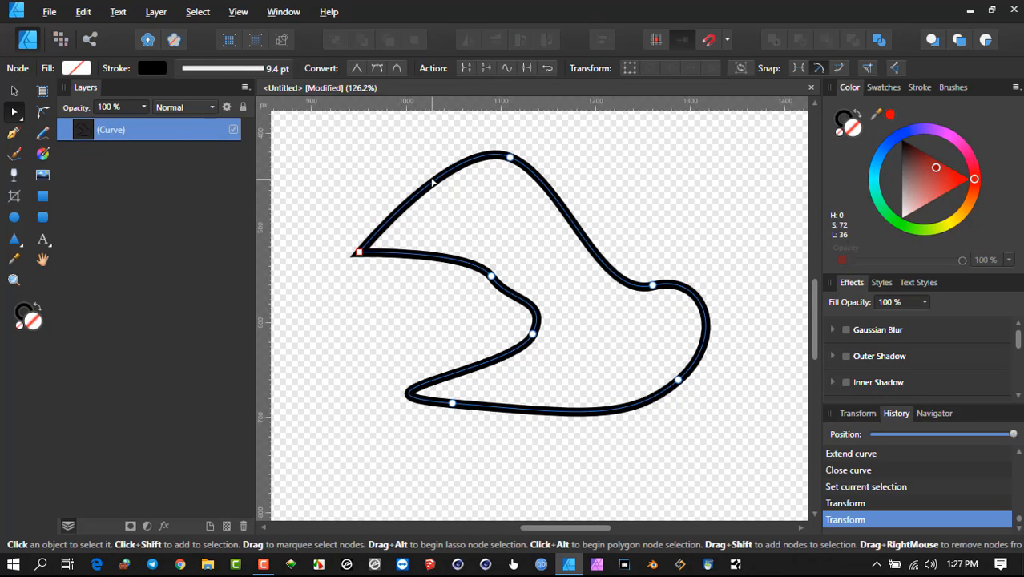
{"action": "key", "text": "c"}
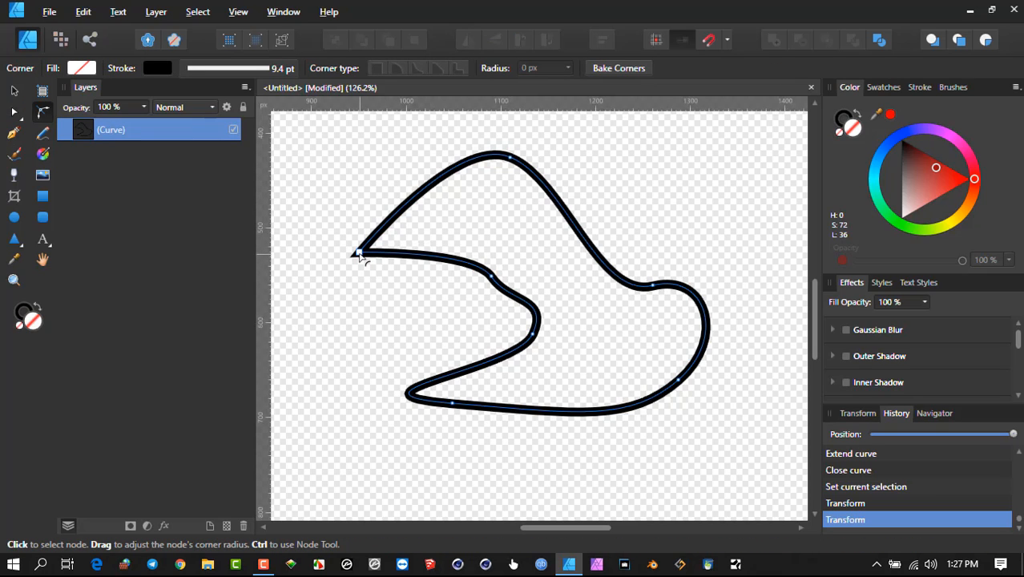
{"action": "key", "text": "f"}
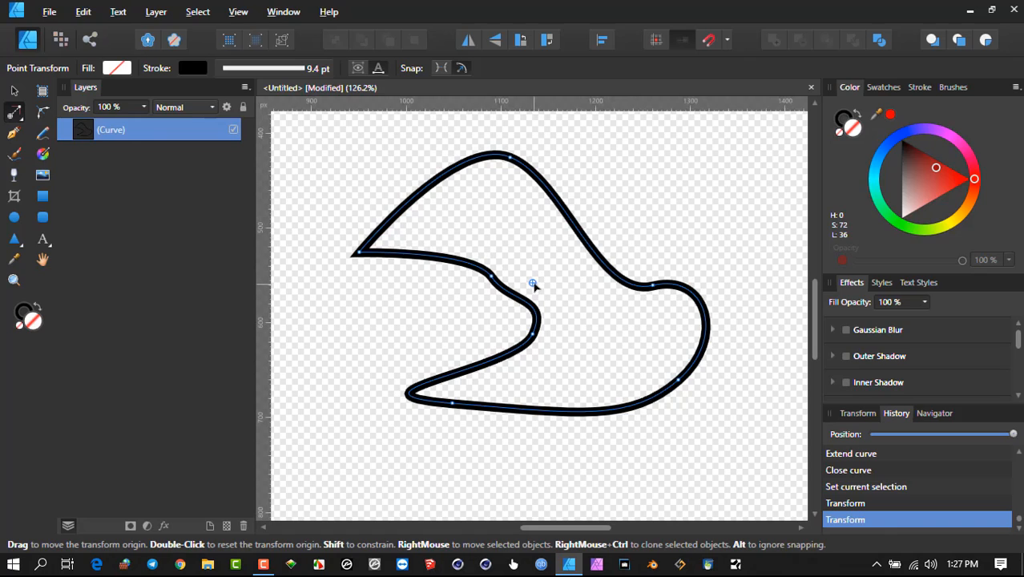
{"action": "mouse_move", "coordinate": [533, 284]}
{"action": "left_mouse_down"}
{"action": "mouse_move", "coordinate": [541, 297]}
{"action": "mouse_move", "coordinate": [523, 343]}
{"action": "mouse_move", "coordinate": [471, 393]}
{"action": "mouse_move", "coordinate": [430, 393]}
{"action": "mouse_move", "coordinate": [452, 402]}
{"action": "mouse_move", "coordinate": [446, 392]}
{"action": "left_mouse_up"}
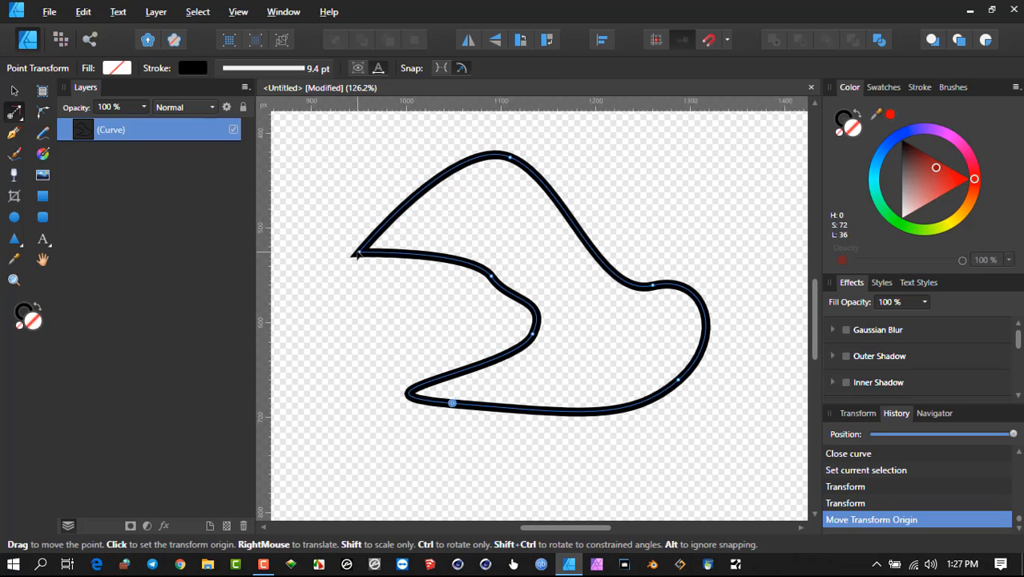
- Shrink and rotate the curve around its transform origin from the sharp left node, and delete the curve
{"action": "left_click_drag", "start_coordinate": [357, 253], "coordinate": [429, 390]}
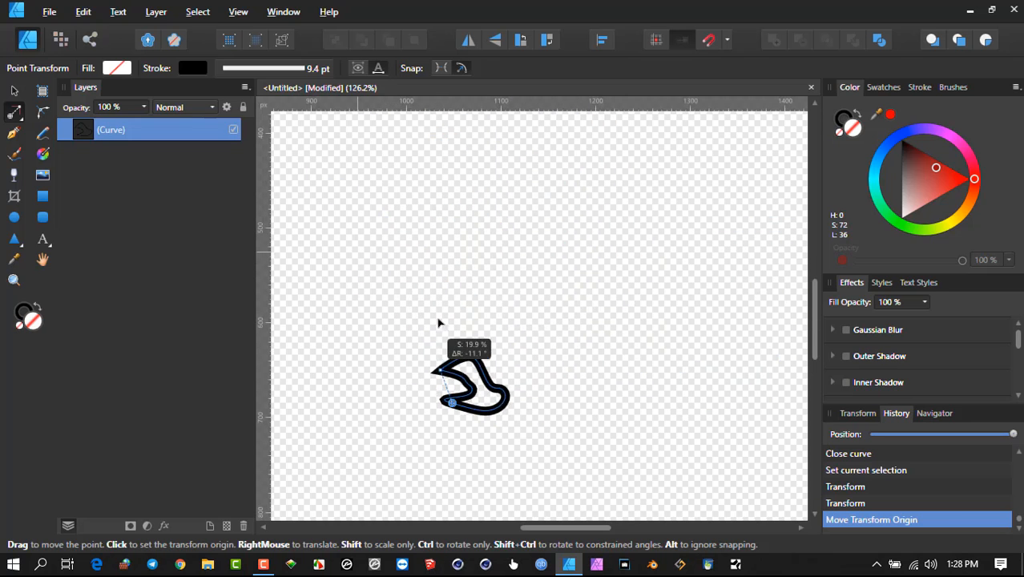
{"action": "left_click_drag", "start_coordinate": [438, 323], "coordinate": [360, 350]}
{"action": "key", "text": "Delete"}
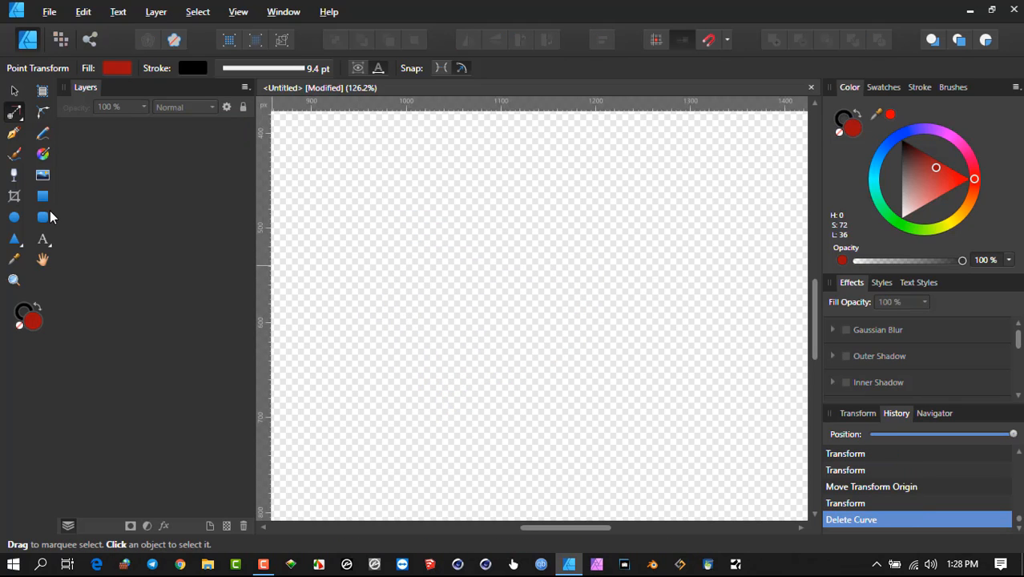
- Draw a red triangle without a stroke and resize it to be slightly wider and shorter
{"action": "left_click", "coordinate": [15, 239]}
{"action": "mouse_move", "coordinate": [417, 297]}
{"action": "left_mouse_down"}
{"action": "mouse_move", "coordinate": [426, 386]}
{"action": "mouse_move", "coordinate": [495, 398]}
{"action": "left_mouse_up"}
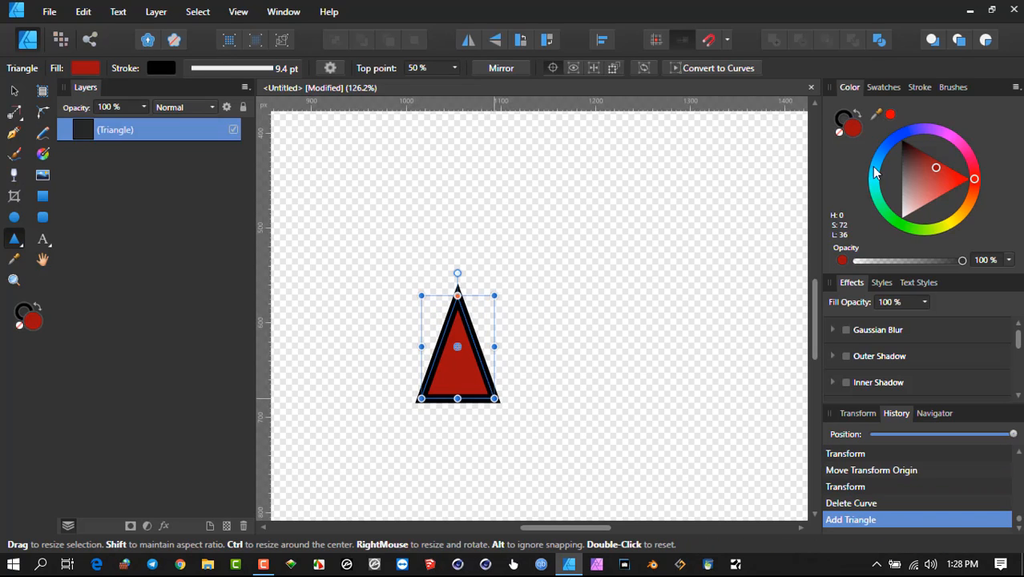
{"action": "left_click", "coordinate": [842, 124]}
{"action": "left_click", "coordinate": [840, 133]}
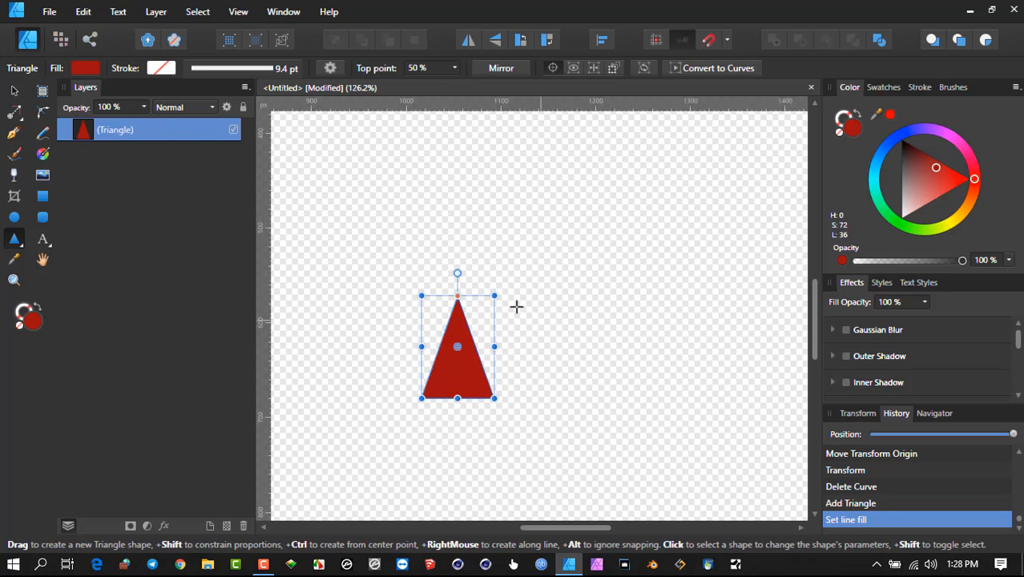
{"action": "left_click_drag", "start_coordinate": [495, 295], "coordinate": [511, 306]}
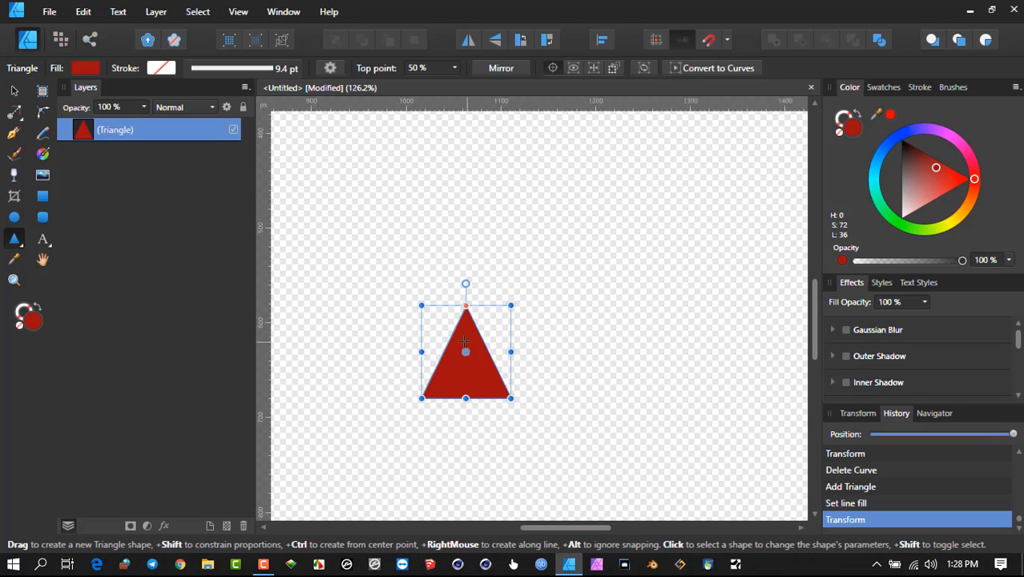
- Duplicate the red triangle above the original, and delete an extra copy placed to its right
{"action": "left_click", "coordinate": [13, 91]}
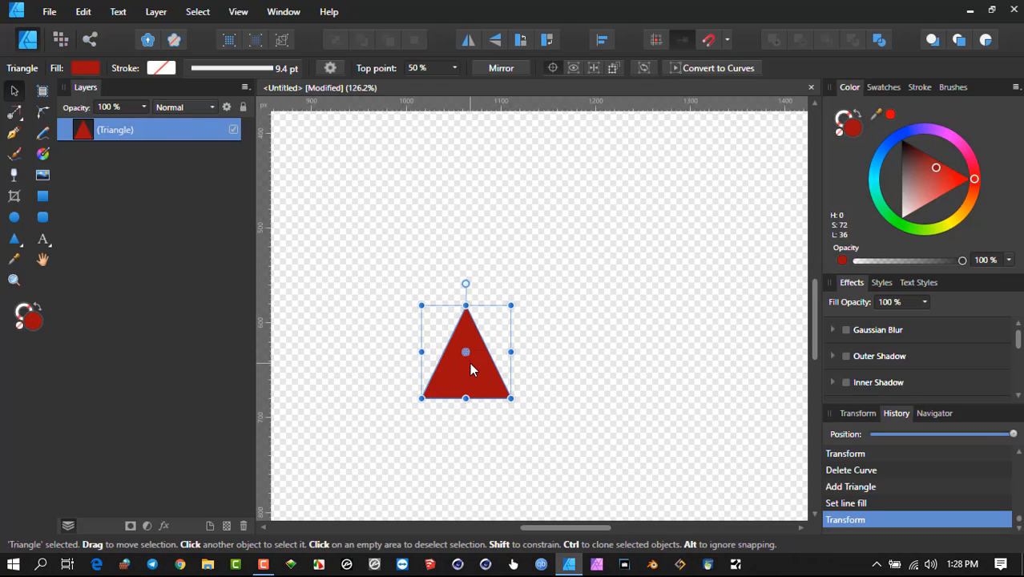
{"action": "left_click_drag", "start_coordinate": [471, 369], "coordinate": [469, 240]}
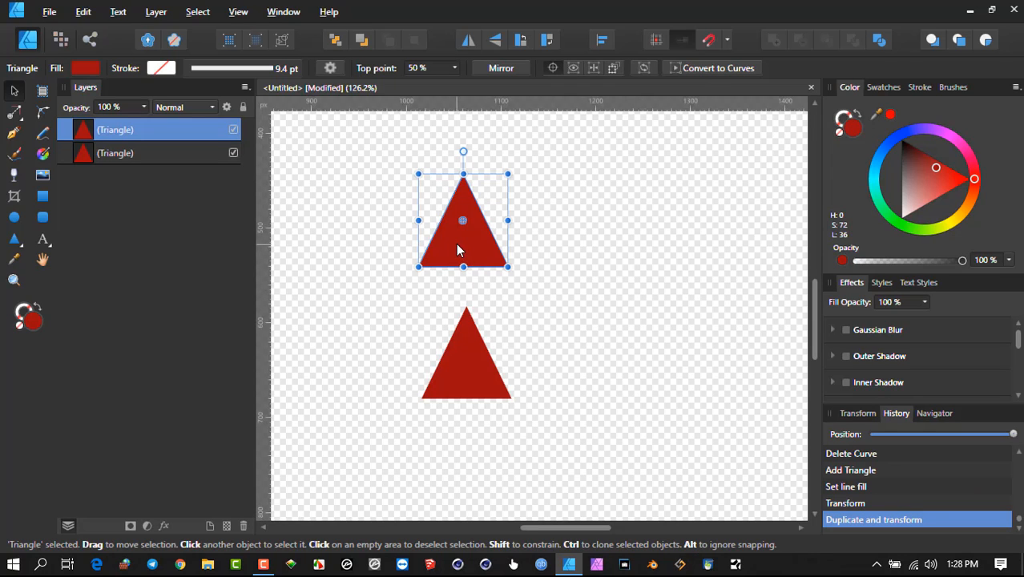
{"action": "left_click_drag", "start_coordinate": [457, 245], "coordinate": [700, 263]}
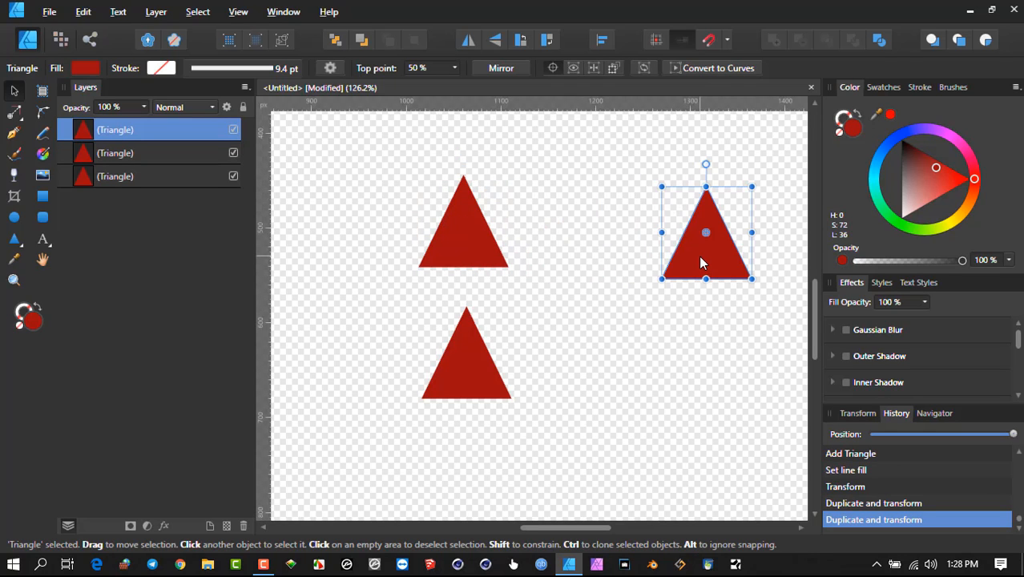
{"action": "key", "text": "Delete"}
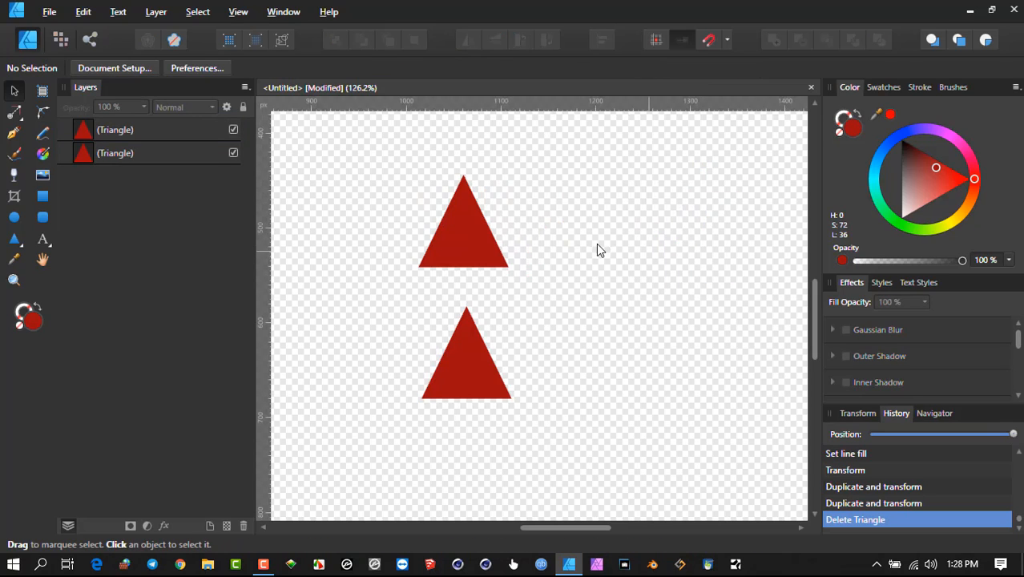
- Rotate the upper triangle counterclockwise with the Move Tool until its tip points left, and place it further left at a reduced size
{"action": "left_click", "coordinate": [463, 233]}
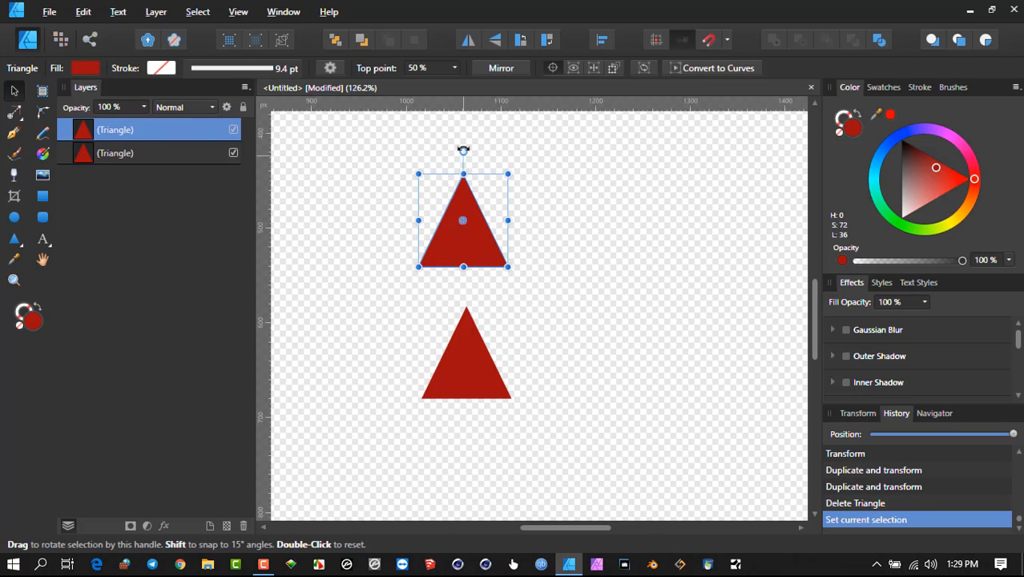
{"action": "left_click_drag", "start_coordinate": [463, 150], "coordinate": [385, 234]}
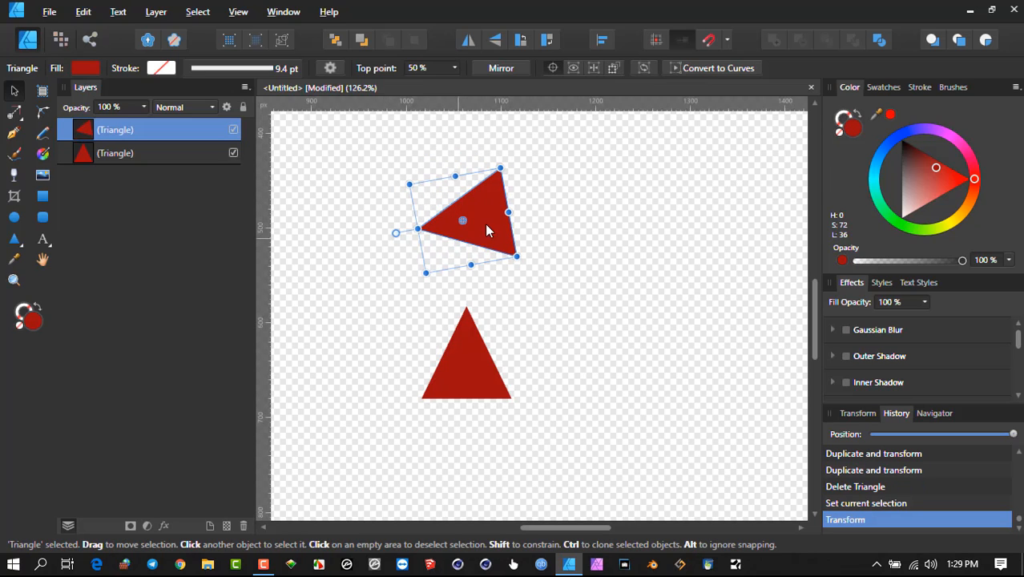
{"action": "left_click_drag", "start_coordinate": [484, 223], "coordinate": [409, 246]}
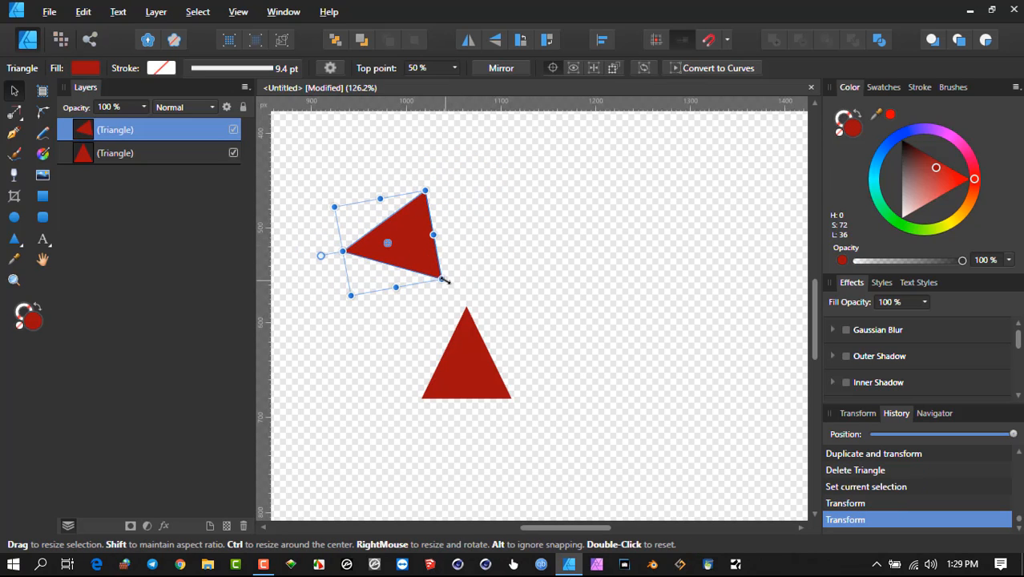
{"action": "left_click_drag", "start_coordinate": [442, 280], "coordinate": [400, 247]}
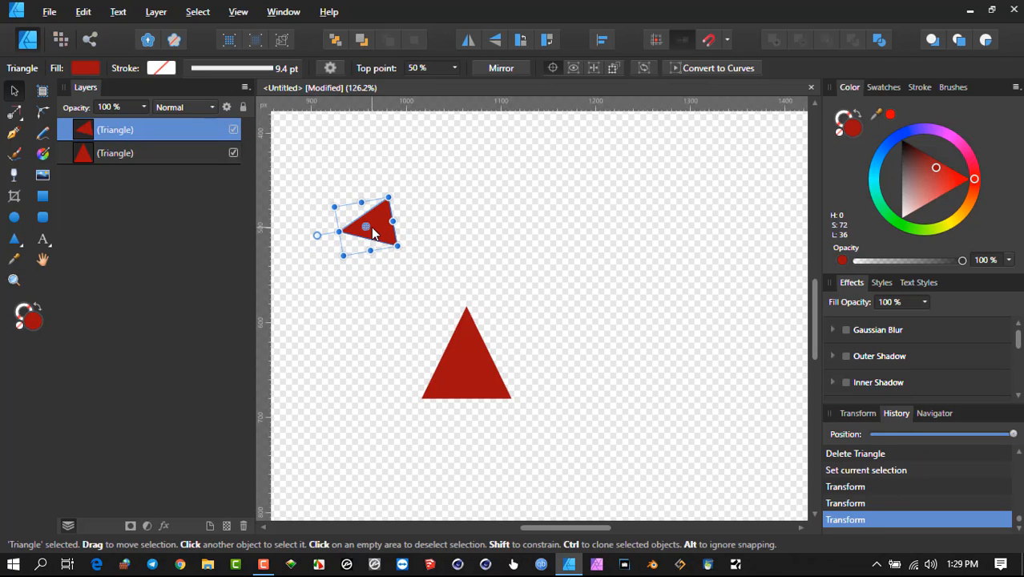
- Duplicate the upright lower triangle and place the copy above and slightly to the right of it
{"action": "scroll", "coordinate": [393, 270], "scroll_direction": "up", "scroll_amount": 2}
{"action": "left_click", "coordinate": [502, 400]}
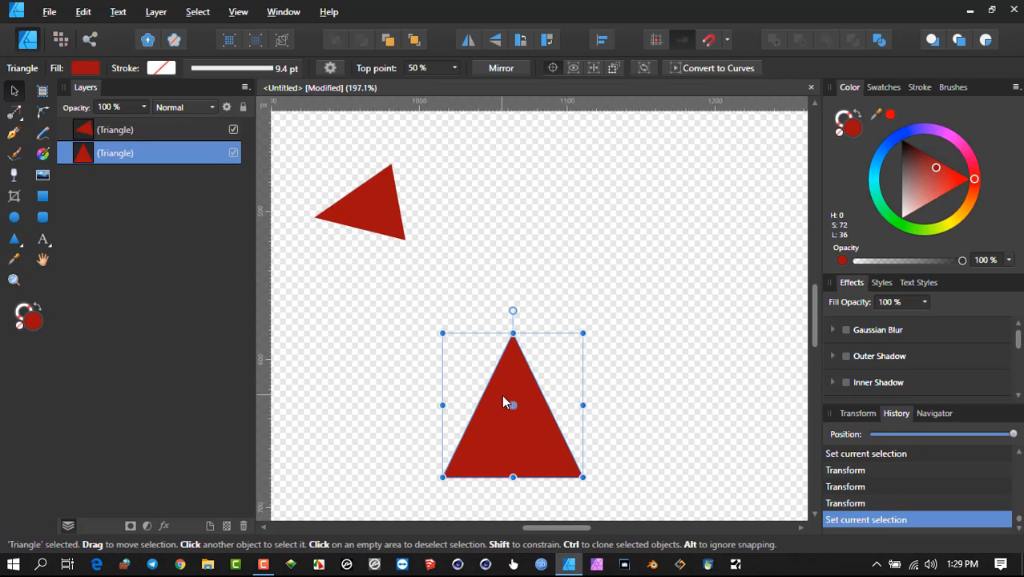
{"action": "mouse_move", "coordinate": [495, 417]}
{"action": "left_mouse_down"}
{"action": "mouse_move", "coordinate": [495, 330]}
{"action": "mouse_move", "coordinate": [487, 412]}
{"action": "mouse_move", "coordinate": [503, 411]}
{"action": "mouse_move", "coordinate": [548, 240]}
{"action": "left_mouse_up"}
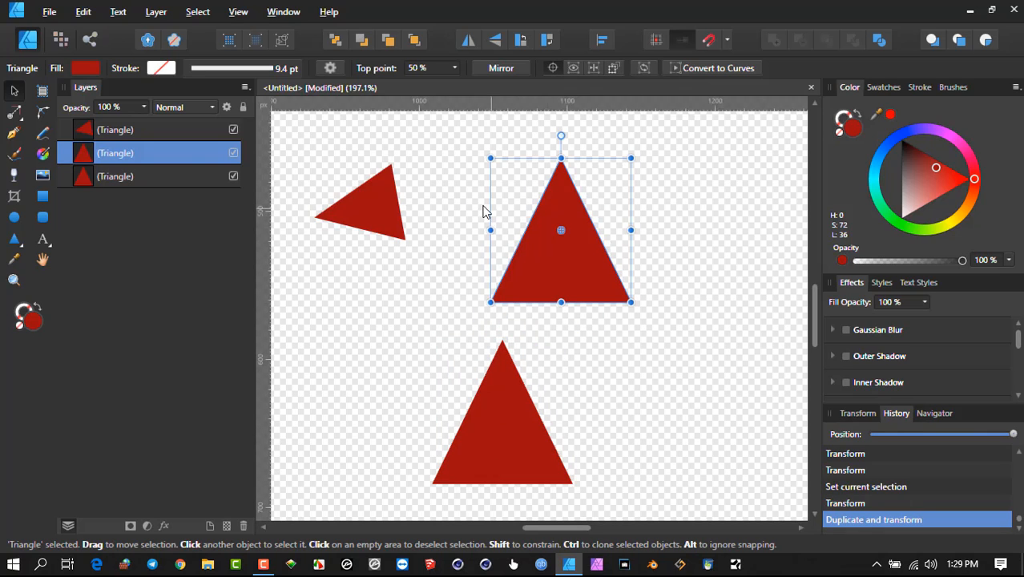
- Using Point Transform, attach the new copy's apex to the small triangle's right edge, and shrink and rotate it around that apex
{"action": "left_click", "coordinate": [14, 113]}
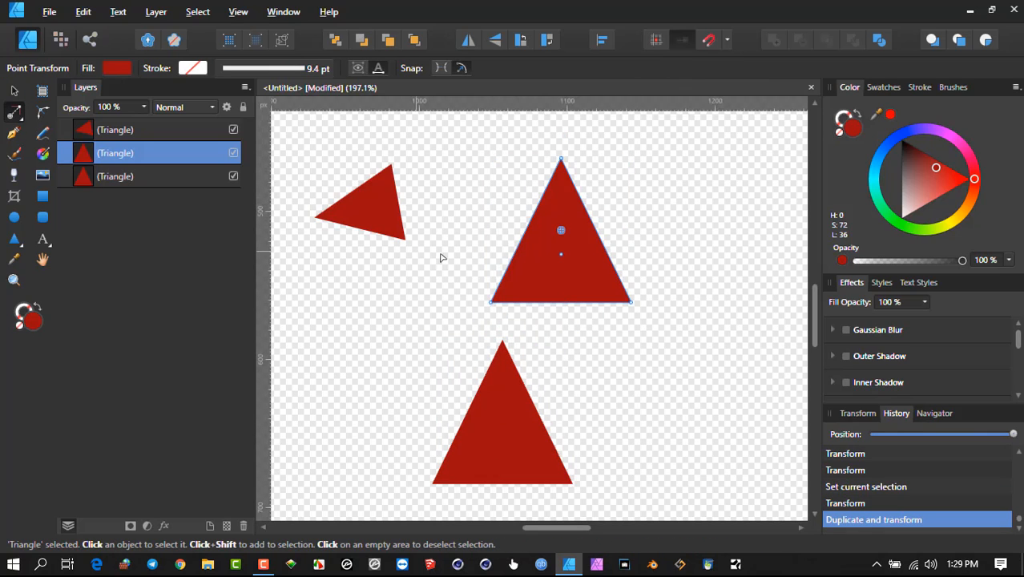
{"action": "left_click_drag", "start_coordinate": [560, 199], "coordinate": [395, 230]}
{"action": "left_click_drag", "start_coordinate": [398, 265], "coordinate": [396, 210]}
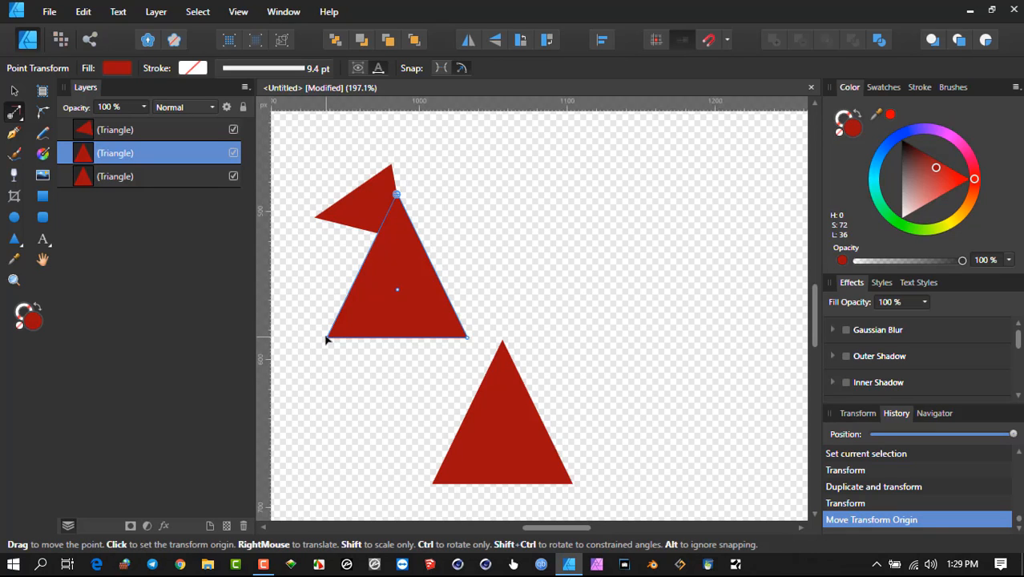
{"action": "left_click_drag", "start_coordinate": [326, 340], "coordinate": [475, 168]}
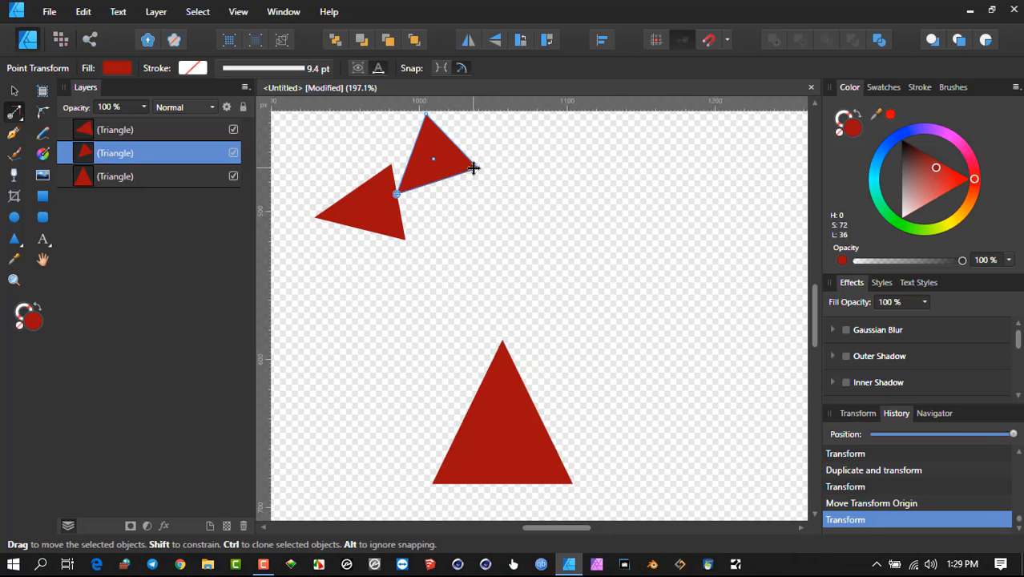
- Paste a copy of the attached triangle, and enlarge and rotate it clockwise around the shared apex
{"action": "key", "text": "ctrl+v"}
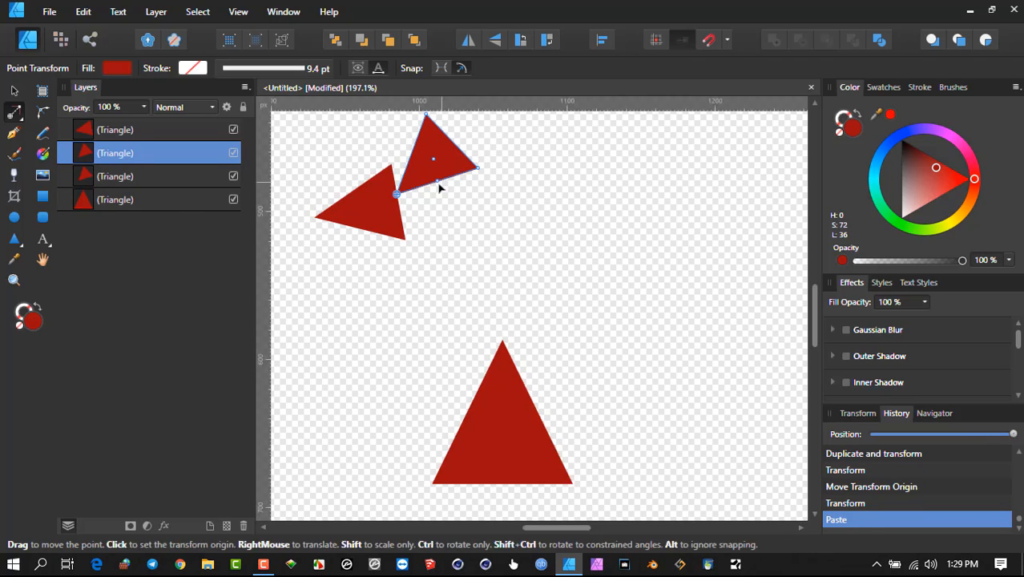
{"action": "left_click_drag", "start_coordinate": [477, 169], "coordinate": [507, 274]}
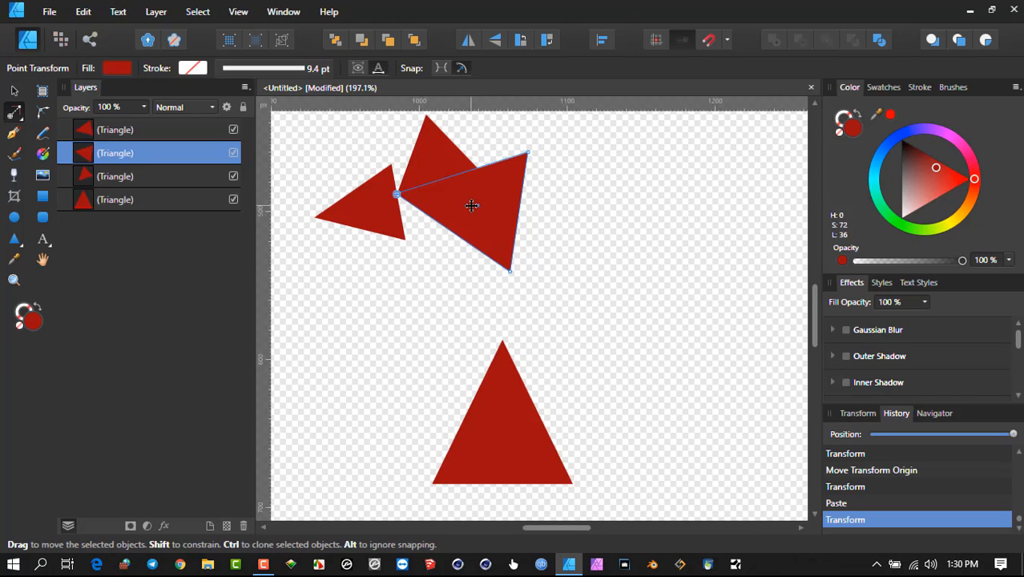
- Try rotating another duplicate of the enlarged triangle around the shared apex, and discard the duplicate
{"action": "key", "text": "ctrl+j"}
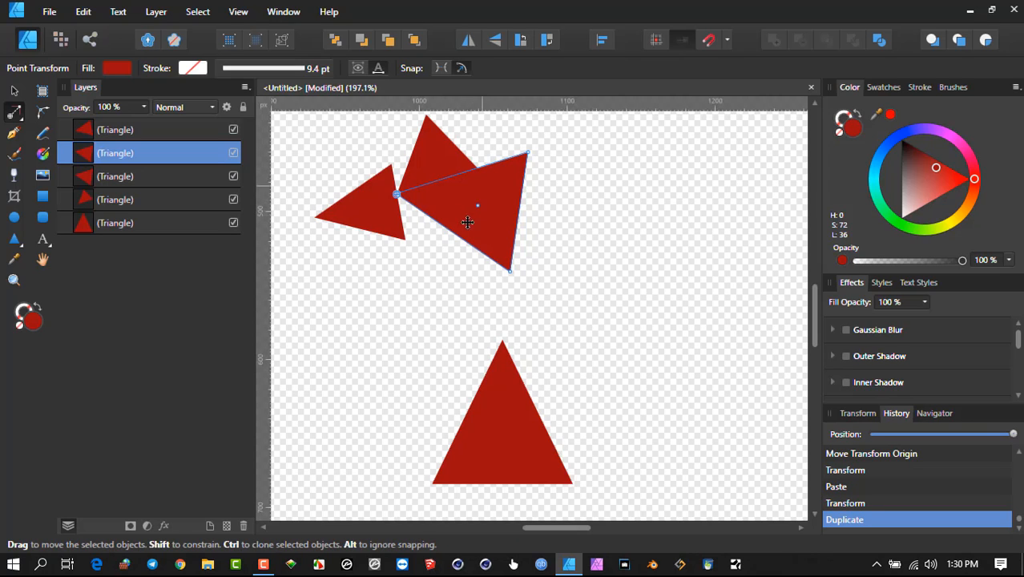
{"action": "left_click_drag", "start_coordinate": [510, 275], "coordinate": [472, 286]}
{"action": "left_click_drag", "start_coordinate": [409, 280], "coordinate": [572, 455]}
{"action": "key", "text": "Delete"}
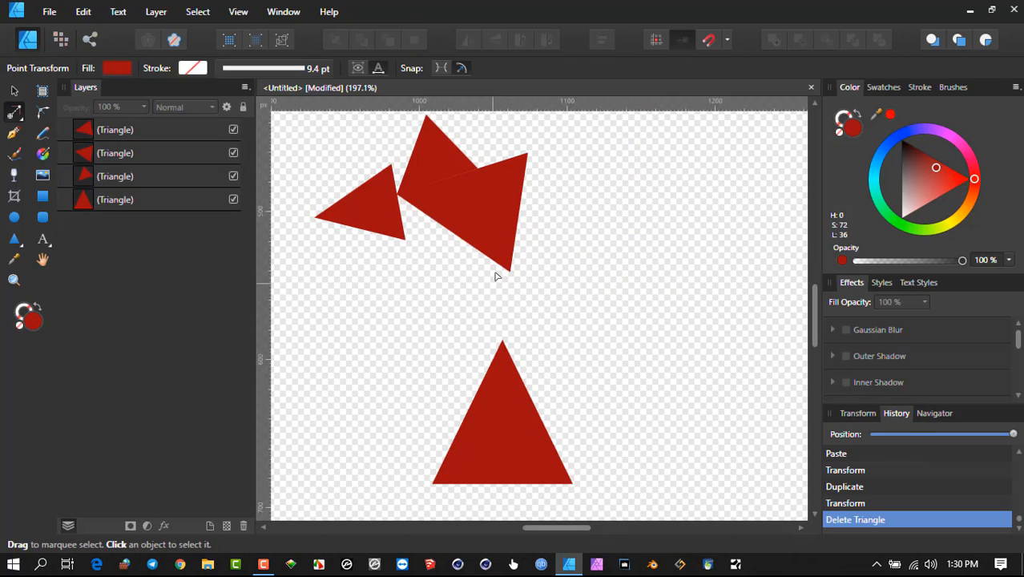
- Select the enlarged triangle and move it down and to the right, away from the attached triangles
{"action": "left_click", "coordinate": [495, 233]}
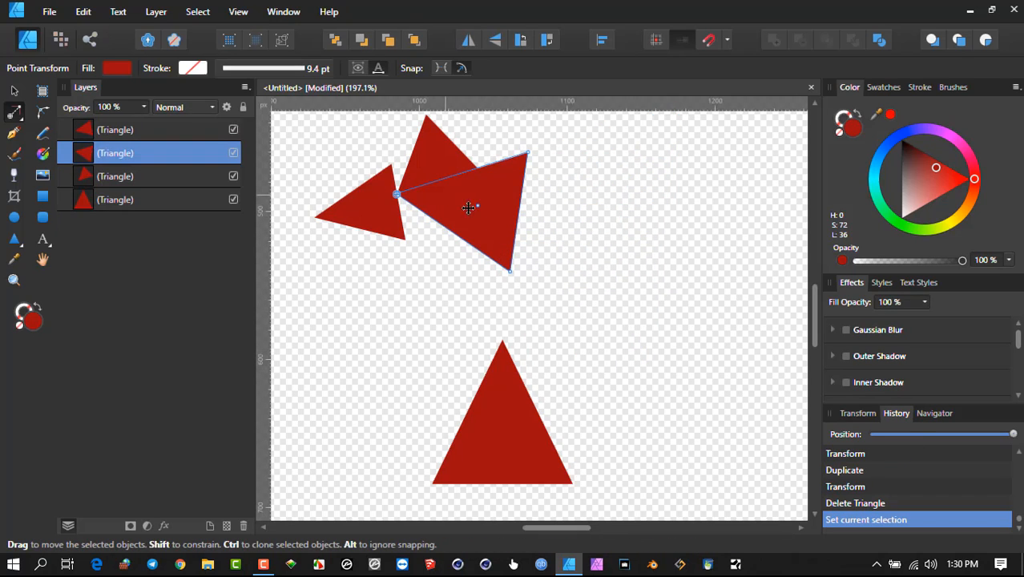
{"action": "left_click_drag", "start_coordinate": [468, 207], "coordinate": [566, 294]}
{"action": "scroll", "coordinate": [626, 246], "scroll_direction": "up", "scroll_amount": 2}
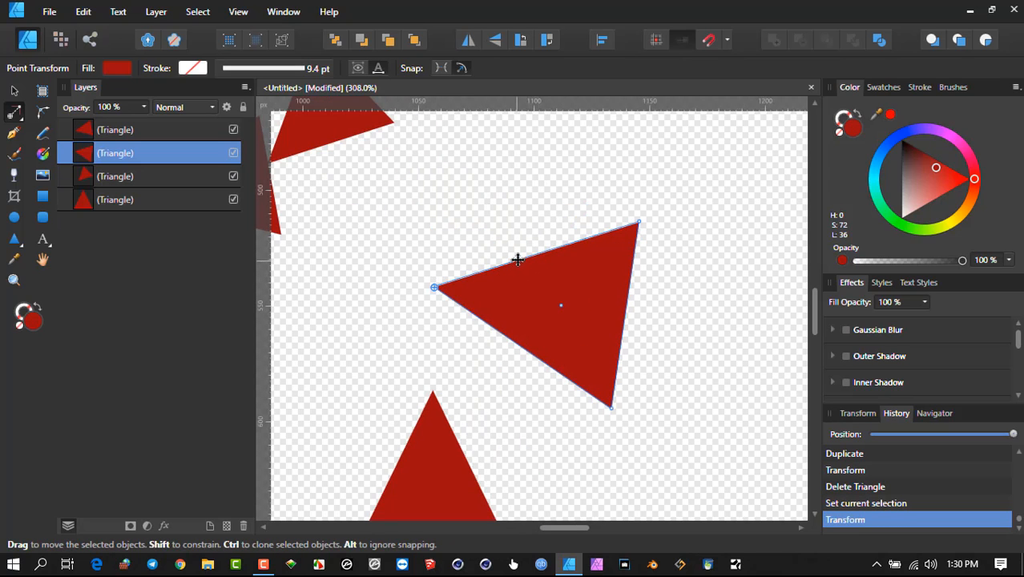
- Add black artistic text reading "WELCOME" at about 16.7 pt, above and to the left of the separated triangle
{"action": "scroll", "coordinate": [498, 268], "scroll_direction": "up", "scroll_amount": 1}
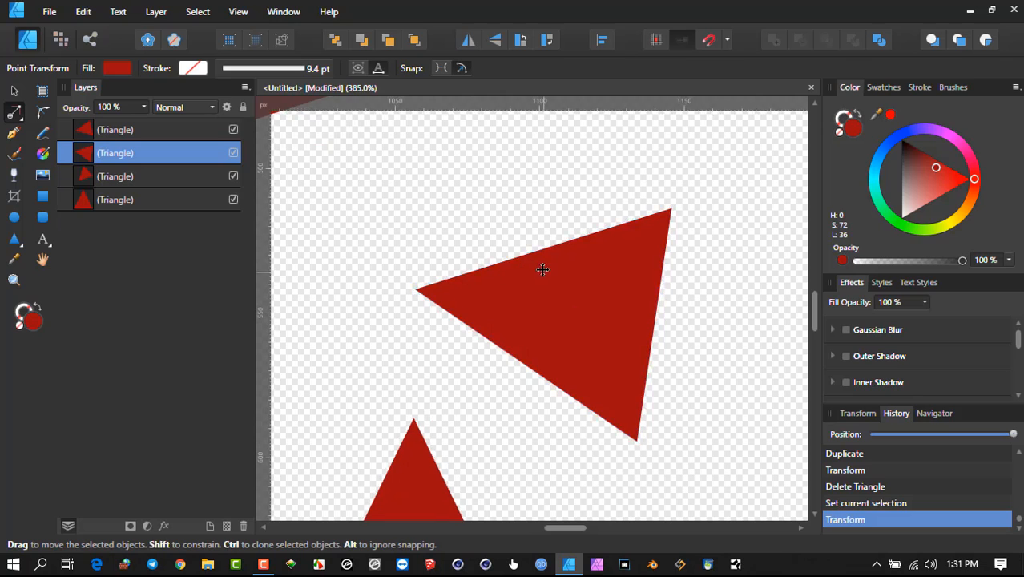
{"action": "scroll", "coordinate": [542, 269], "scroll_direction": "down", "scroll_amount": 1}
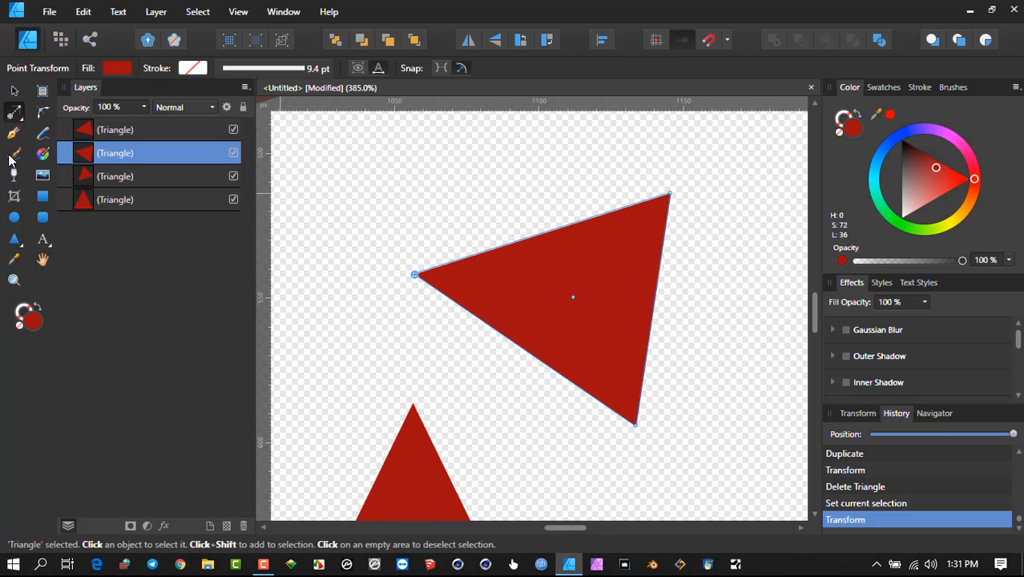
{"action": "left_click", "coordinate": [44, 240]}
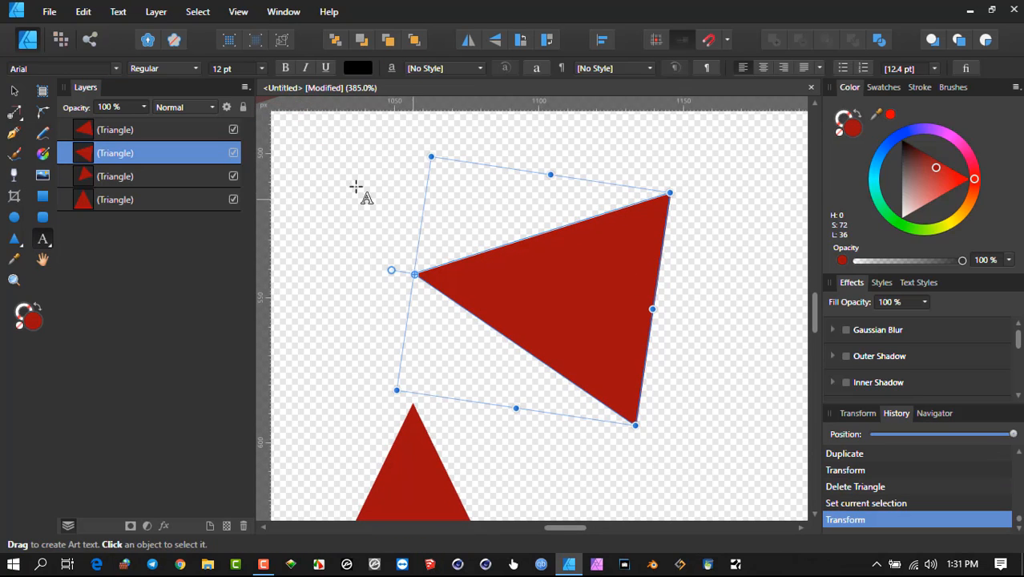
{"action": "left_click_drag", "start_coordinate": [316, 142], "coordinate": [355, 190]}
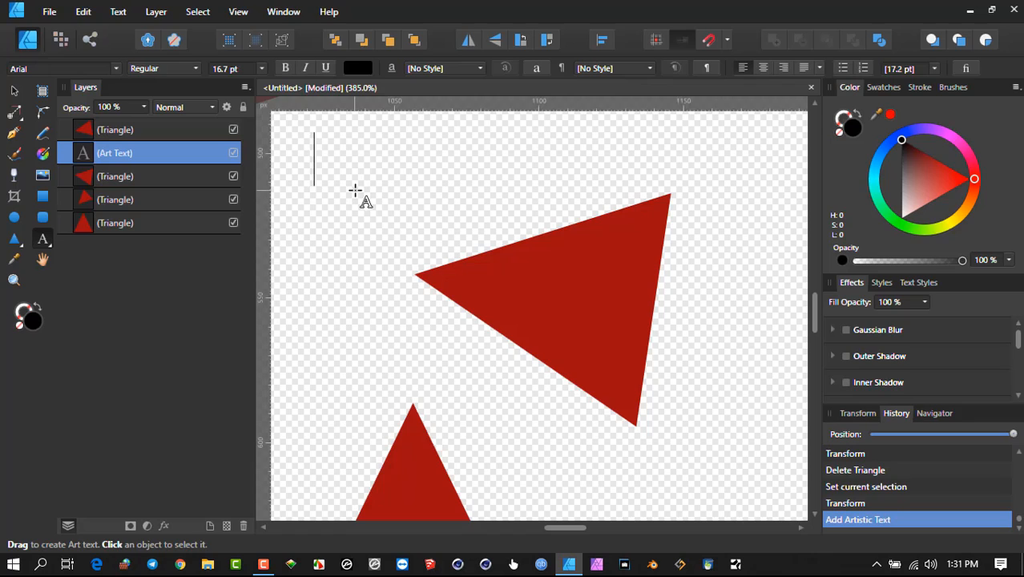
{"action": "type", "text": "Welcome"}
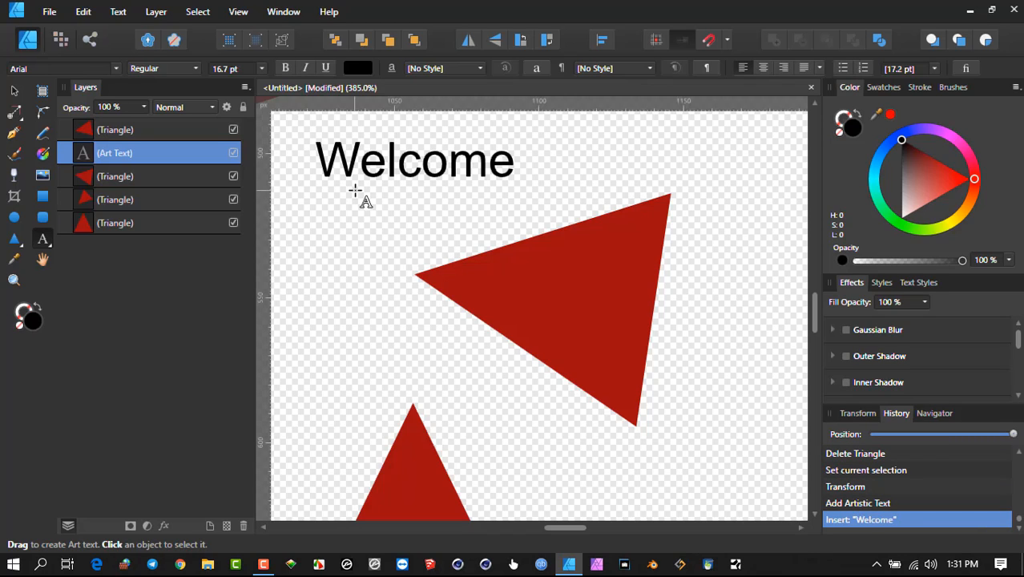
{"action": "key", "text": "ctrl+a"}
{"action": "type", "text": "WELCOME"}
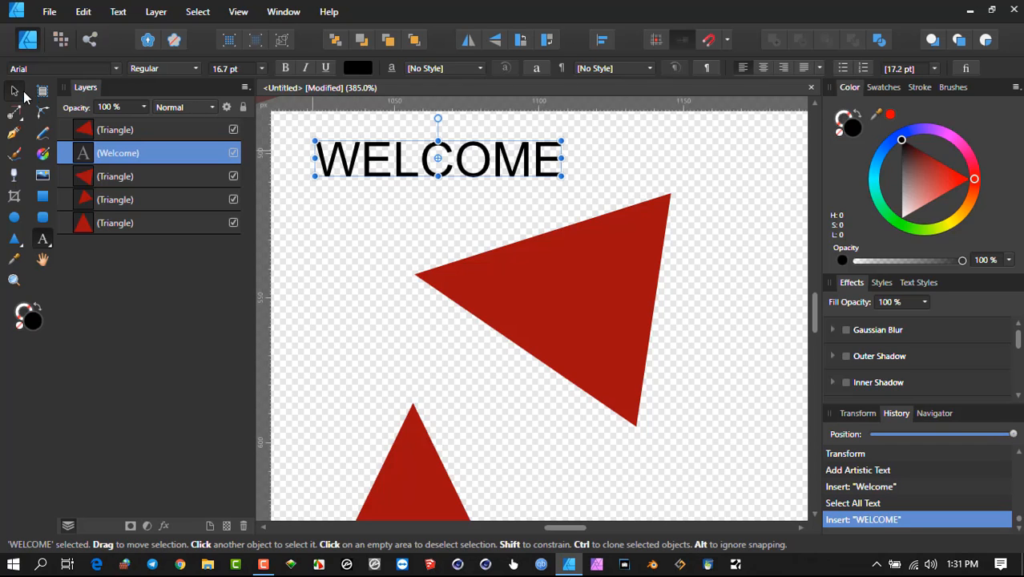
- Move the WELCOME text down and to the right so it overlaps the triangle's upper edge
{"action": "left_click", "coordinate": [14, 91]}
{"action": "left_click_drag", "start_coordinate": [365, 173], "coordinate": [444, 209]}
{"action": "scroll", "coordinate": [442, 226], "scroll_direction": "up", "scroll_amount": 6}
{"action": "left_click_drag", "start_coordinate": [411, 161], "coordinate": [483, 280]}
{"action": "scroll", "coordinate": [473, 269], "scroll_direction": "down", "scroll_amount": 5}
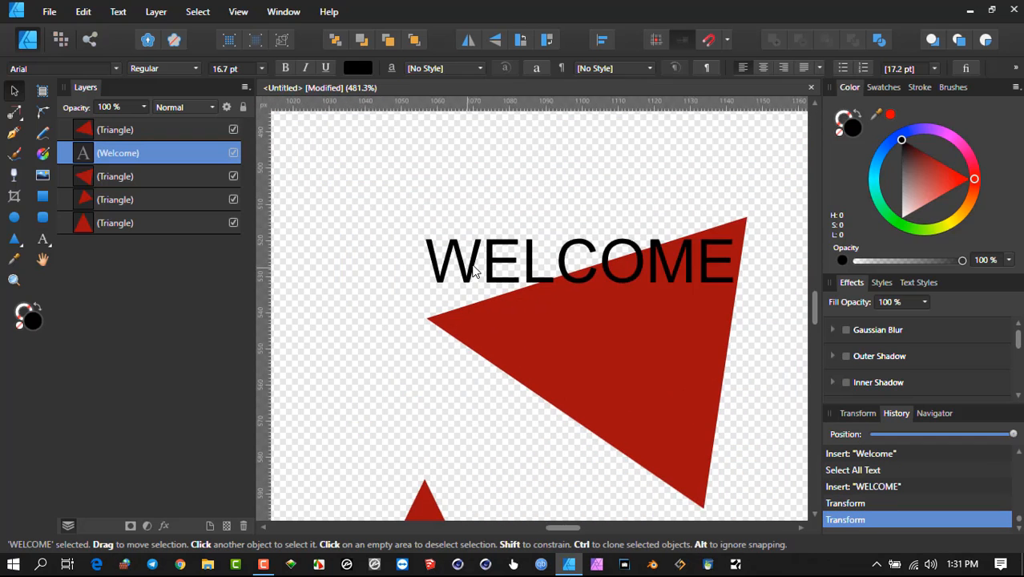
- With Point Transform, attach the start of WELCOME's baseline to the triangle's left corner and set the transform origin there
{"action": "key", "text": "a"}
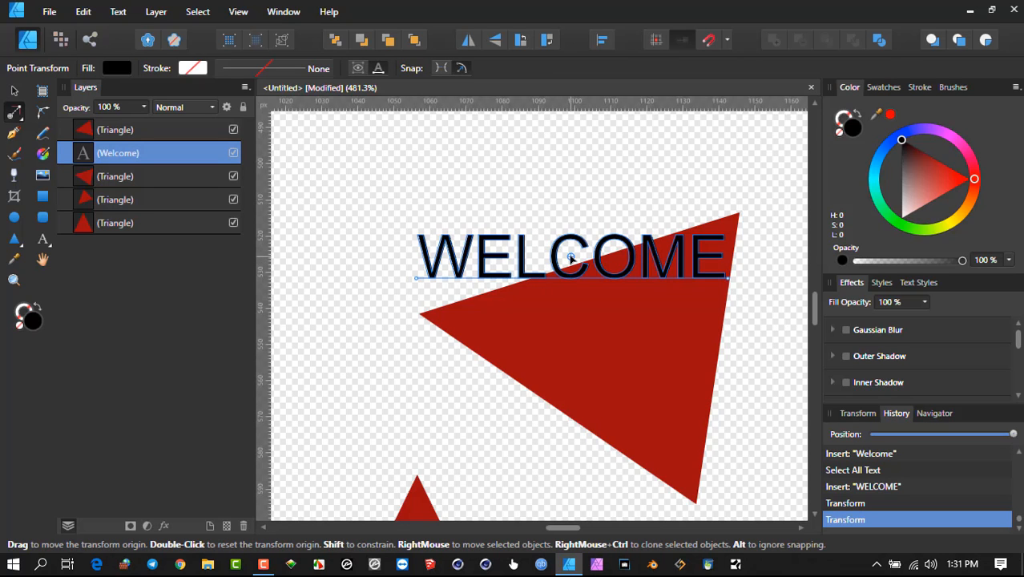
{"action": "scroll", "coordinate": [412, 287], "scroll_direction": "up", "scroll_amount": 3}
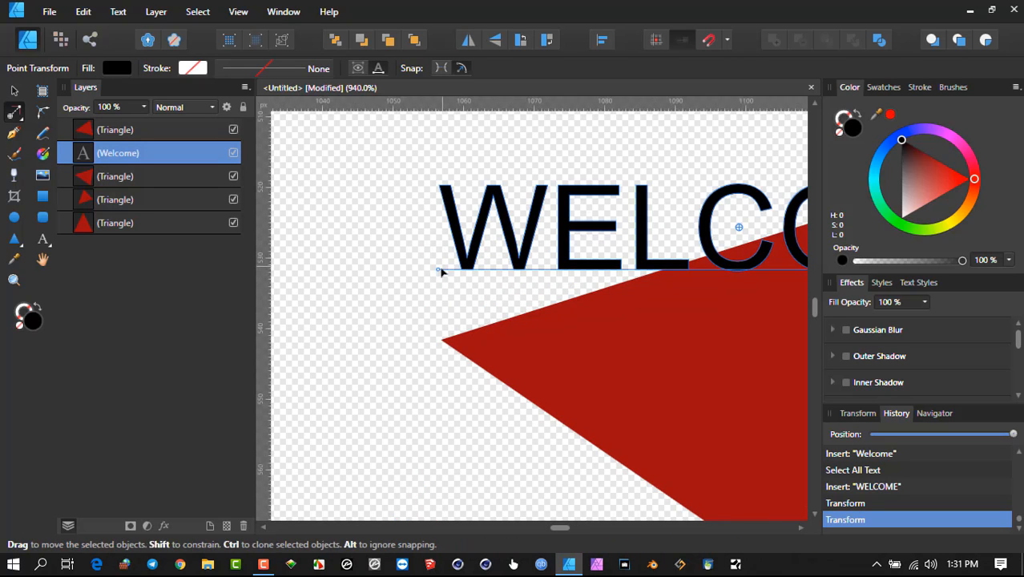
{"action": "left_click_drag", "start_coordinate": [439, 273], "coordinate": [441, 340]}
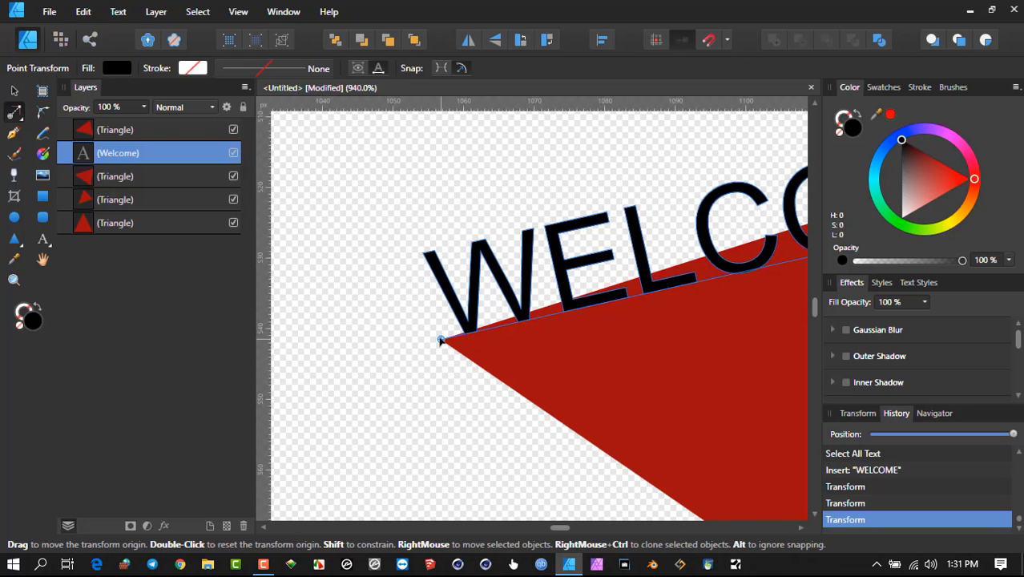
{"action": "left_click", "coordinate": [441, 338]}
{"action": "scroll", "coordinate": [498, 316], "scroll_direction": "down", "scroll_amount": 4}
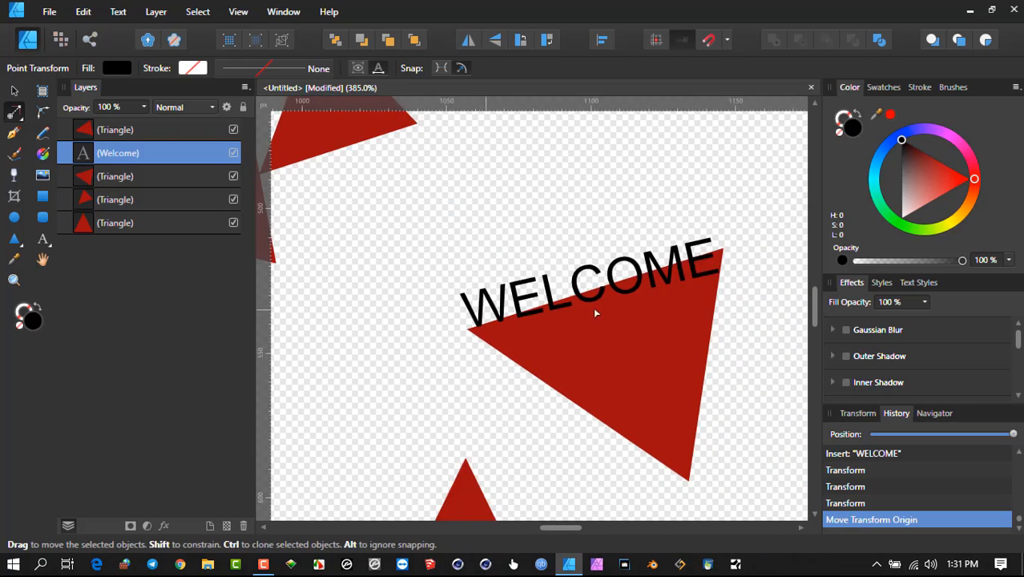
- Rotate and scale WELCOME around its origin until the end of its baseline snaps to the triangle's upper right corner
{"action": "left_click_drag", "start_coordinate": [595, 313], "coordinate": [450, 337]}
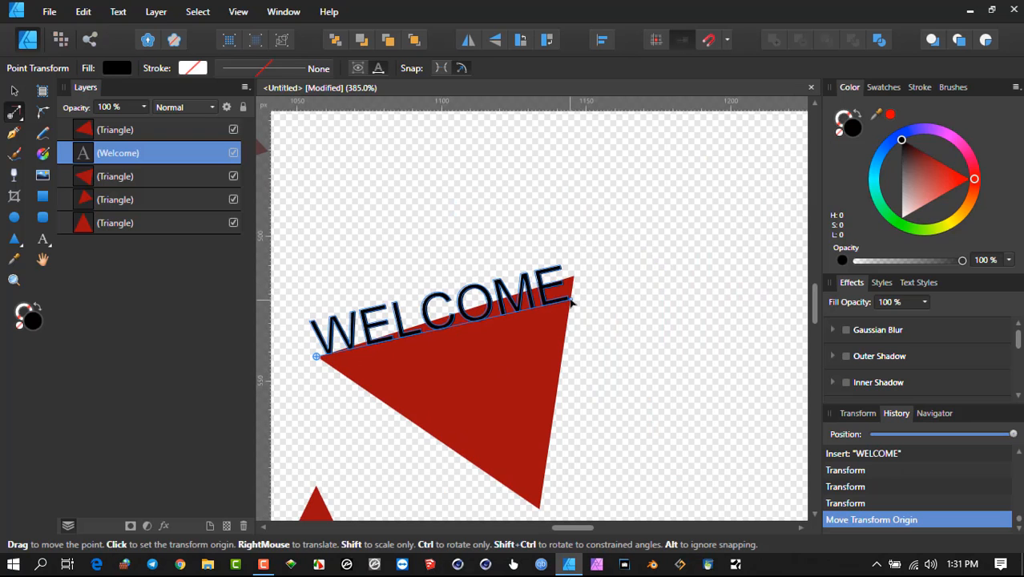
{"action": "left_click_drag", "start_coordinate": [570, 301], "coordinate": [553, 288]}
{"action": "scroll", "coordinate": [455, 310], "scroll_direction": "up", "scroll_amount": 4}
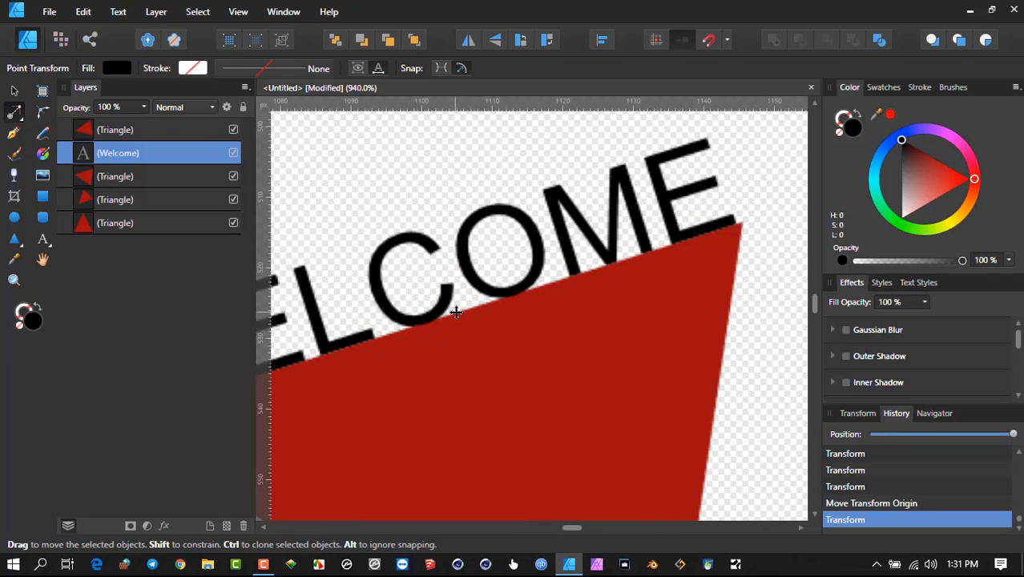
{"action": "scroll", "coordinate": [578, 266], "scroll_direction": "down", "scroll_amount": 3}
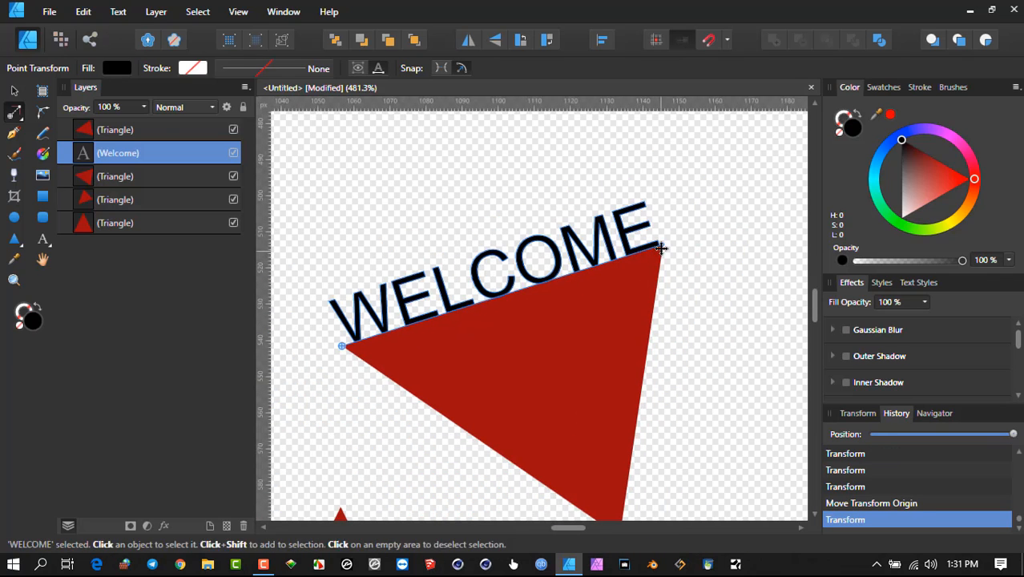
- Replace the word WELCOME with "HELLO" in capitals, removing any stray letters
{"action": "left_click", "coordinate": [14, 91]}
{"action": "double_click", "coordinate": [513, 265]}
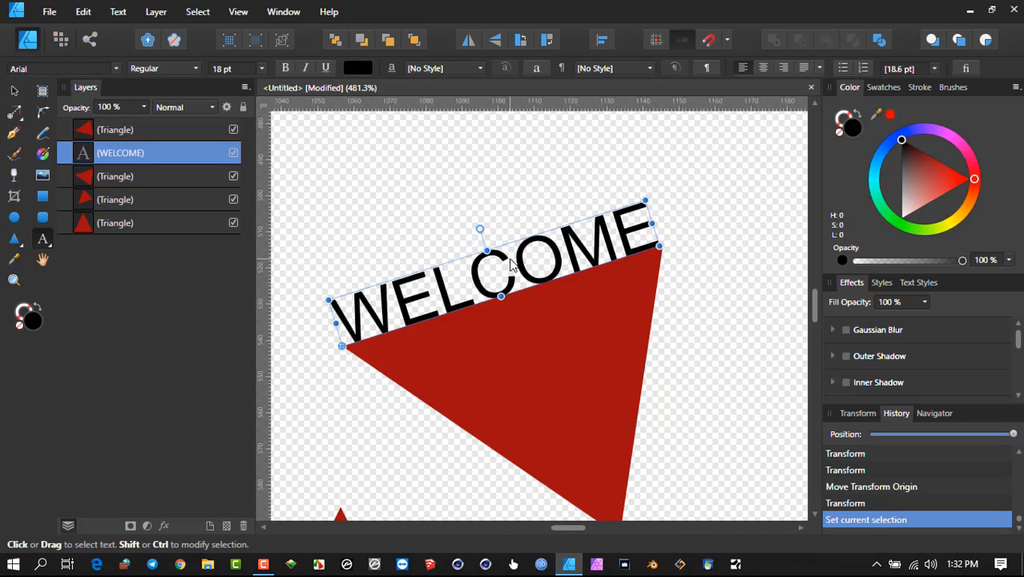
{"action": "key", "text": "ctrl+a"}
{"action": "type", "text": "hell"}
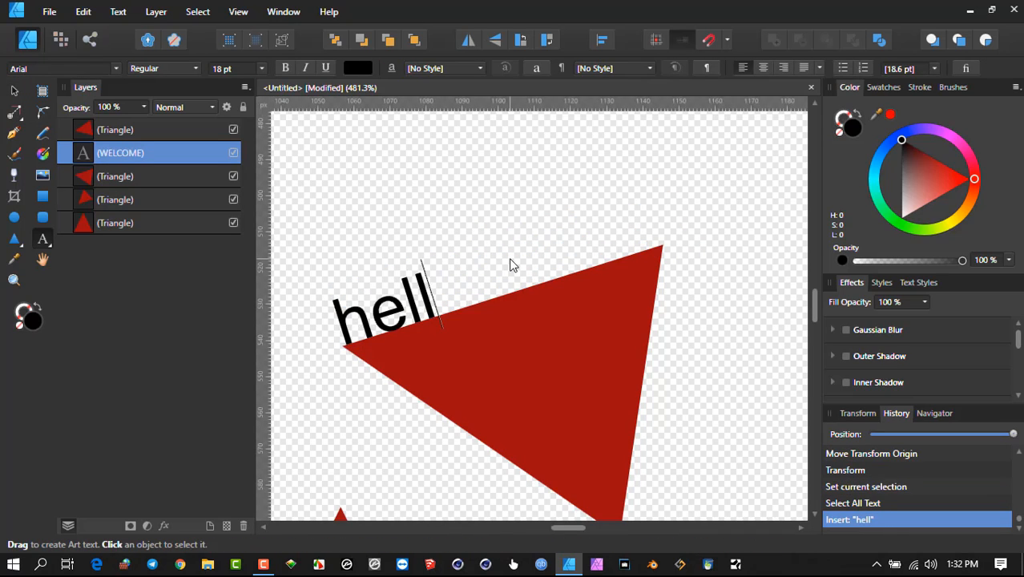
{"action": "key", "text": "BackSpace"}
{"action": "key", "text": "BackSpace"}
{"action": "key", "text": "BackSpace"}
{"action": "key", "text": "BackSpace"}
{"action": "type", "text": "HELLO"}
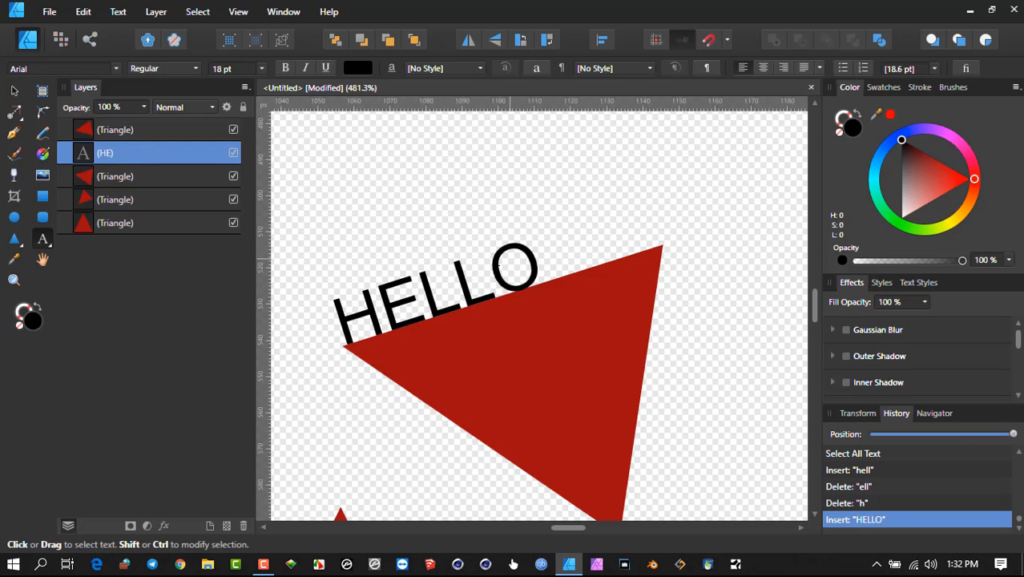
{"action": "key", "text": "Escape"}
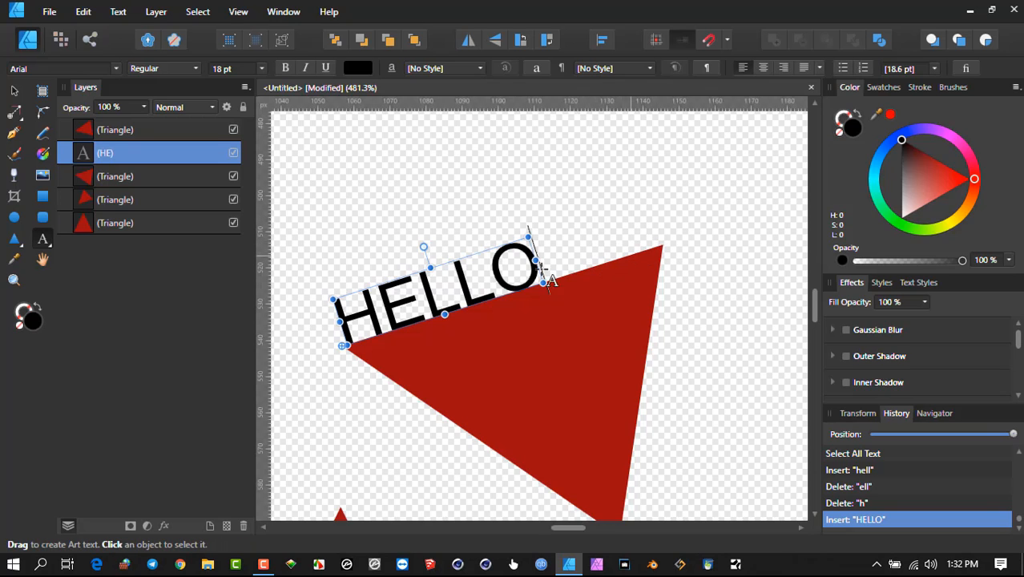
{"action": "type", "text": "f"}
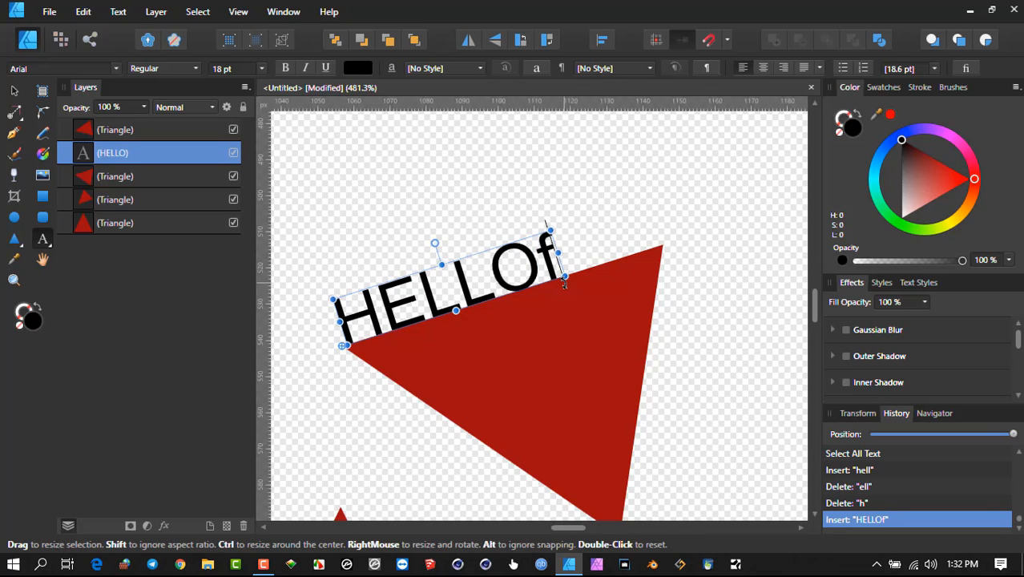
{"action": "key", "text": "BackSpace"}
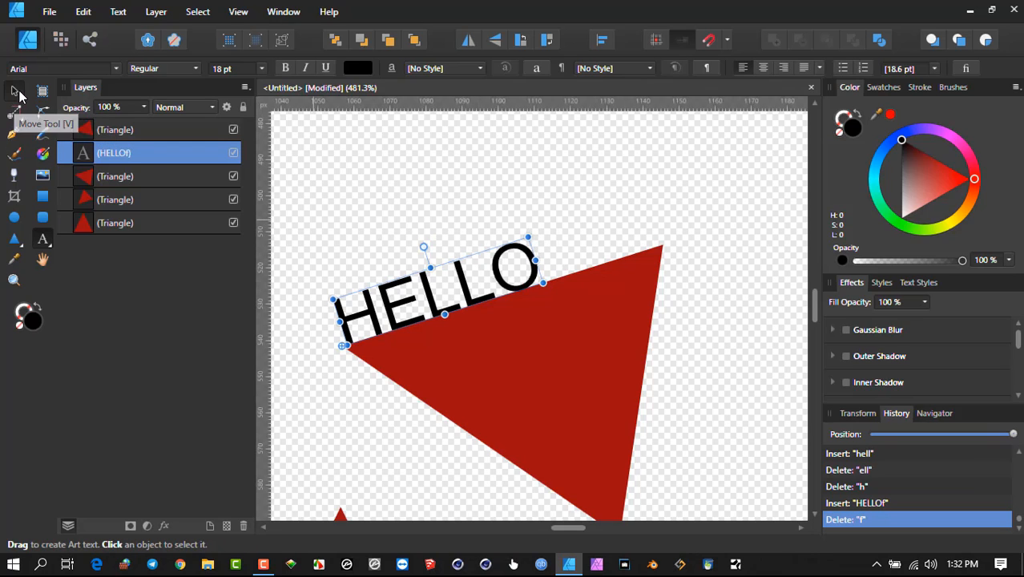
- Enlarge HELLO with Point Transform until its baseline end meets the triangle's upper right corner, and deselect it
{"action": "left_click", "coordinate": [16, 94]}
{"action": "left_click", "coordinate": [13, 112]}
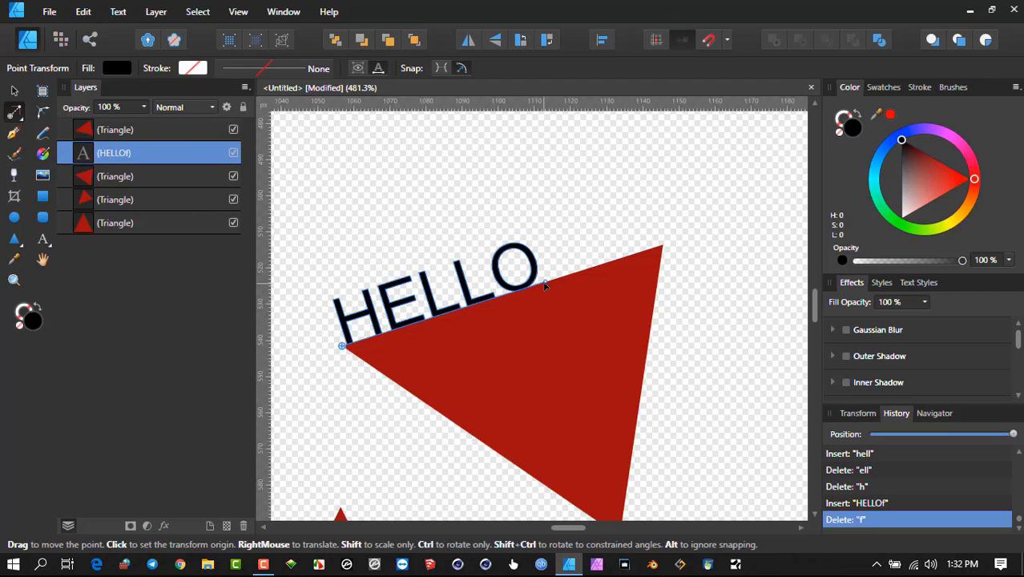
{"action": "left_click_drag", "start_coordinate": [546, 283], "coordinate": [662, 250]}
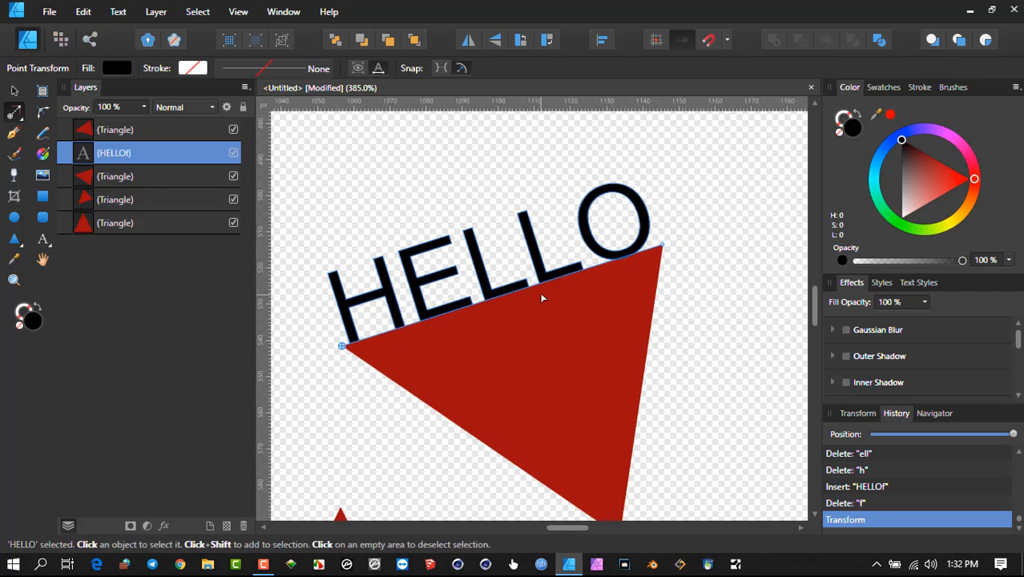
{"action": "scroll", "coordinate": [542, 297], "scroll_direction": "down", "scroll_amount": 3}
{"action": "left_click", "coordinate": [514, 227]}
{"action": "scroll", "coordinate": [505, 288], "scroll_direction": "up", "scroll_amount": 3}
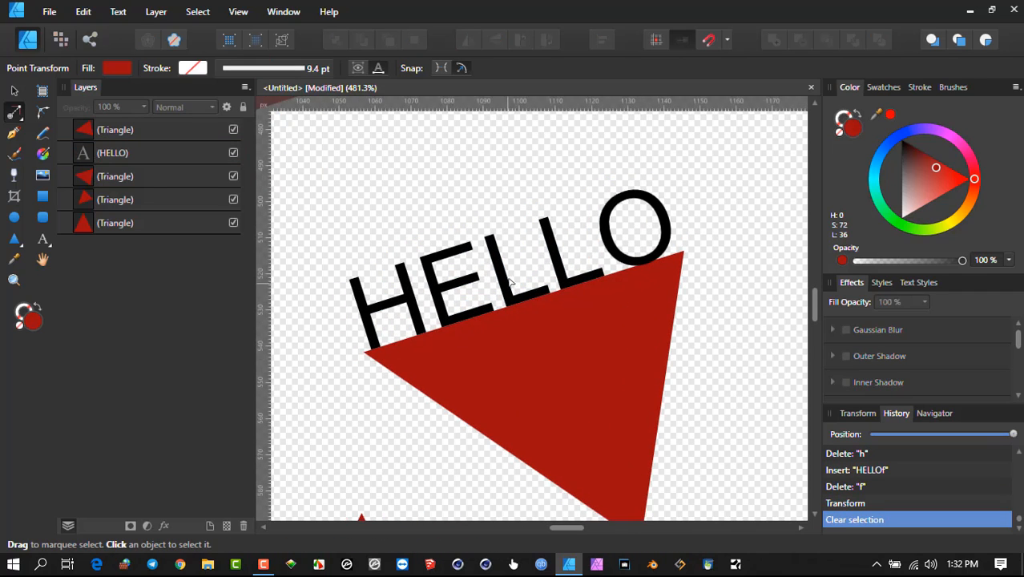
{"action": "scroll", "coordinate": [509, 282], "scroll_direction": "down", "scroll_amount": 2}
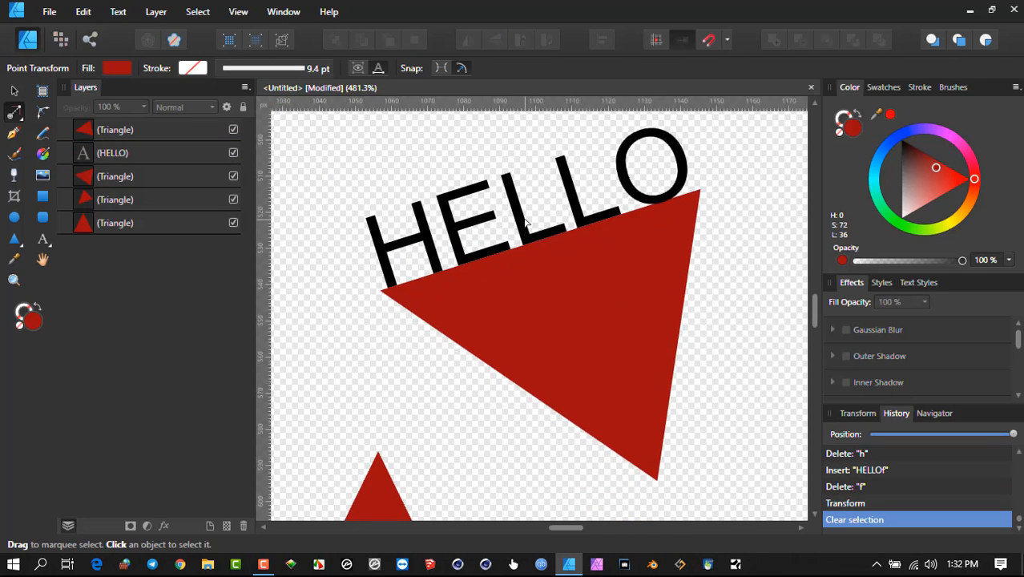
- Shrink the HELLO text around the triangle's left corner, undo that, and shrink it again to about 5.4 pt
{"action": "left_click", "coordinate": [393, 265]}
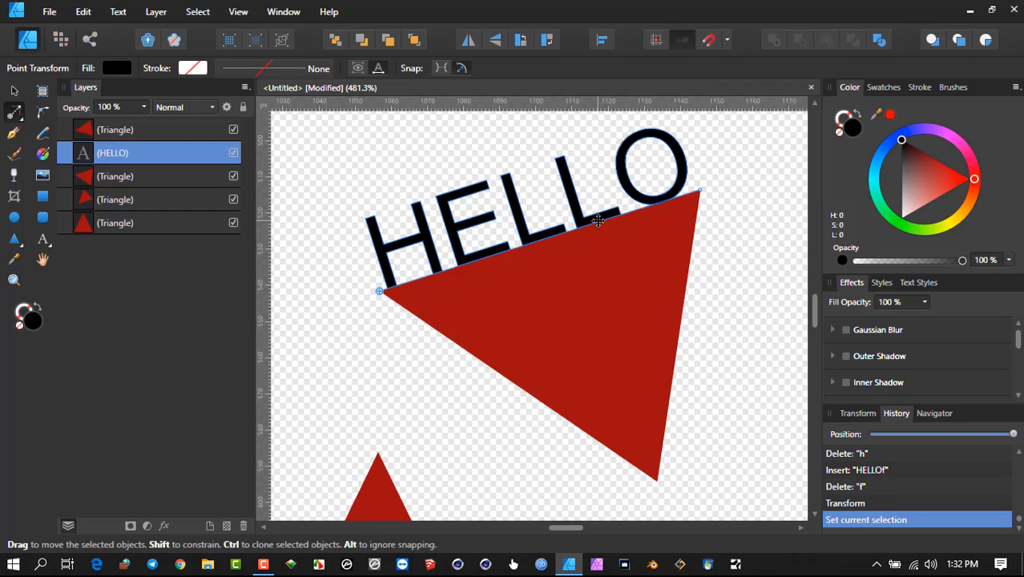
{"action": "scroll", "coordinate": [597, 220], "scroll_direction": "down", "scroll_amount": 2}
{"action": "scroll", "coordinate": [665, 202], "scroll_direction": "up", "scroll_amount": 2}
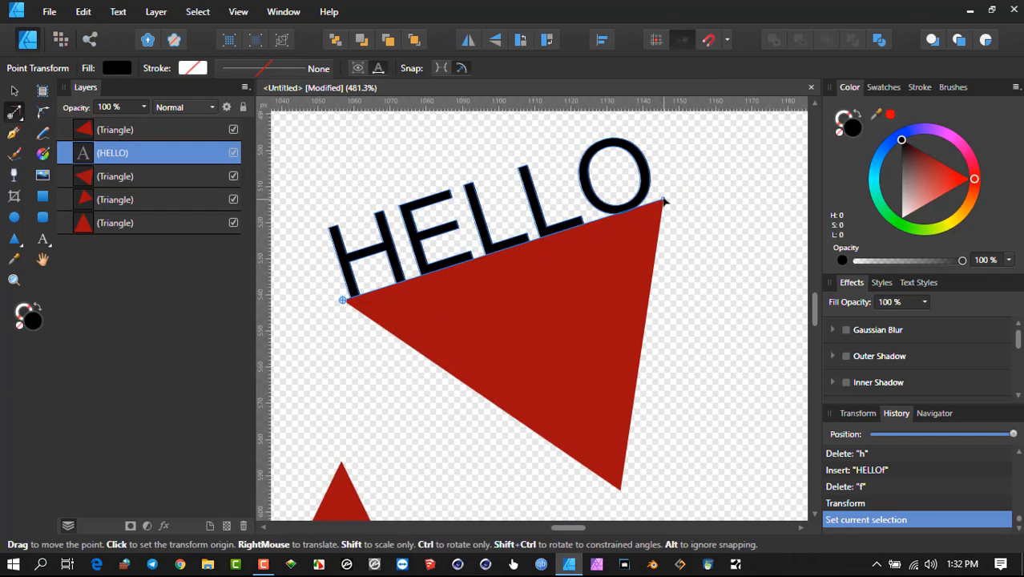
{"action": "left_click_drag", "start_coordinate": [664, 202], "coordinate": [409, 276]}
{"action": "scroll", "coordinate": [401, 270], "scroll_direction": "up", "scroll_amount": 4}
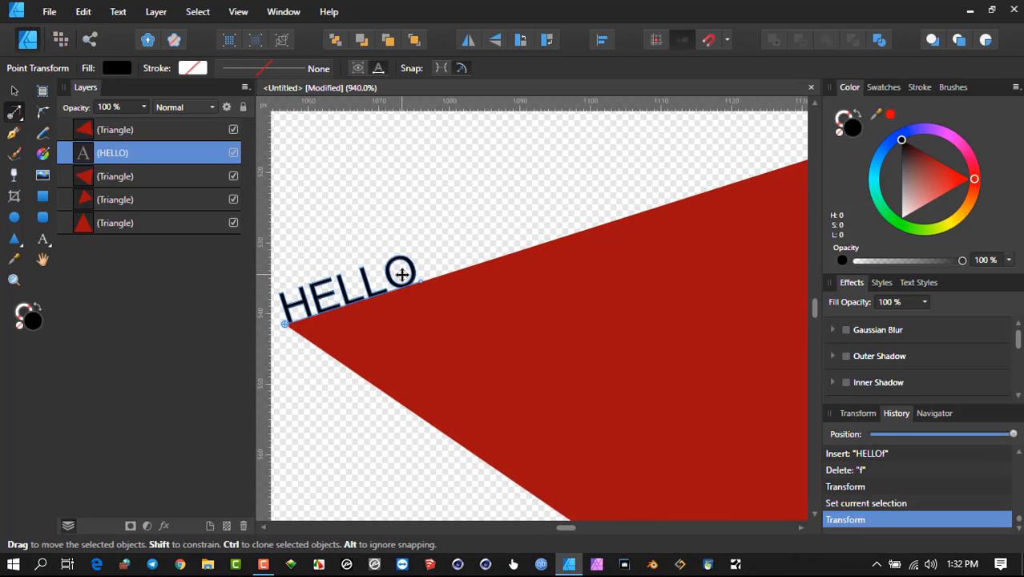
{"action": "key", "text": "ctrl+z"}
{"action": "scroll", "coordinate": [427, 290], "scroll_direction": "down", "scroll_amount": 6}
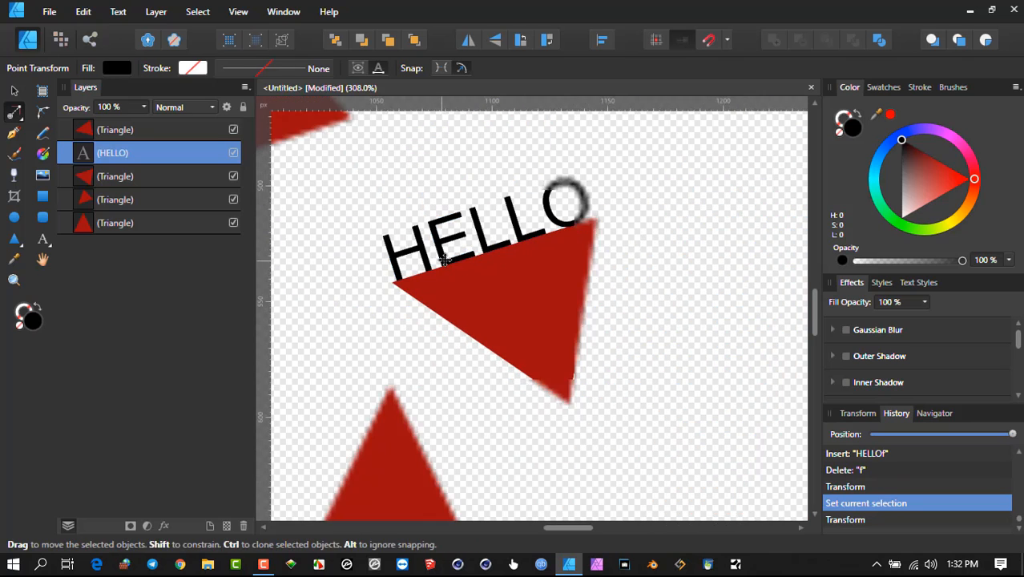
{"action": "left_click_drag", "start_coordinate": [597, 229], "coordinate": [433, 271]}
{"action": "scroll", "coordinate": [406, 264], "scroll_direction": "up", "scroll_amount": 5}
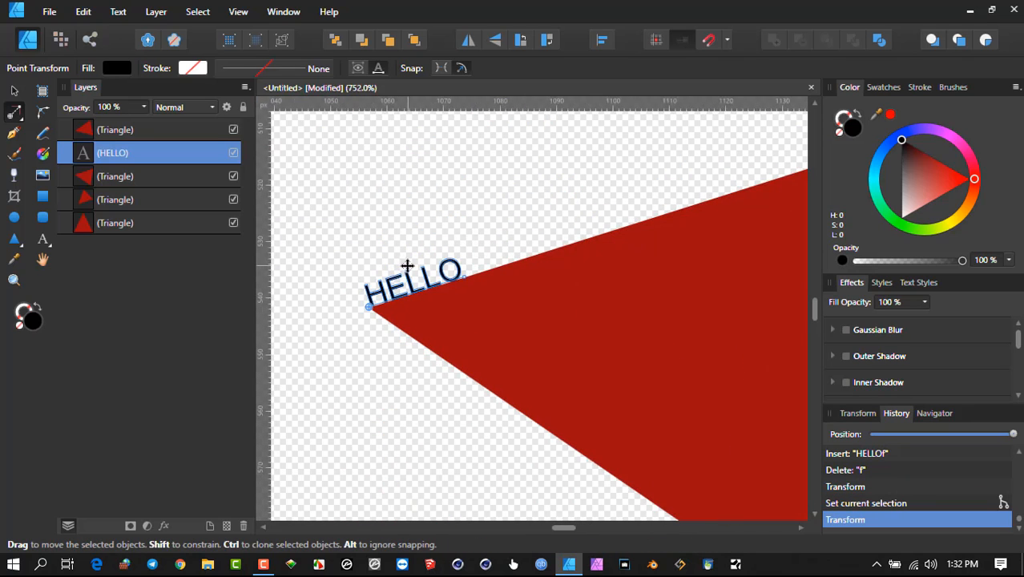
- Extend the HELLO artistic text to read "HELLO THIS IS MY STORY", removing any stray letters
{"action": "left_click", "coordinate": [14, 90]}
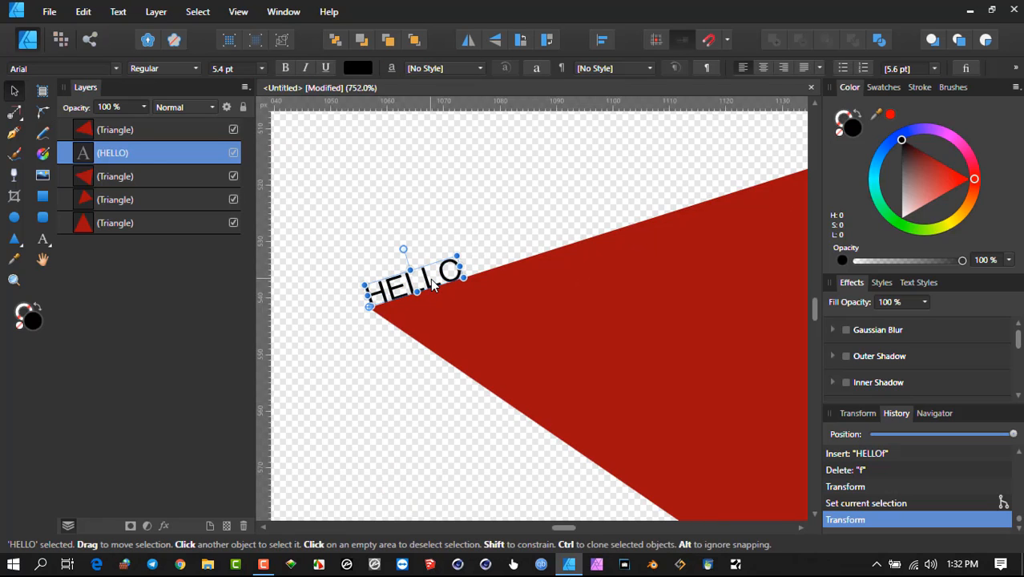
{"action": "key", "text": "t"}
{"action": "key", "text": "Escape"}
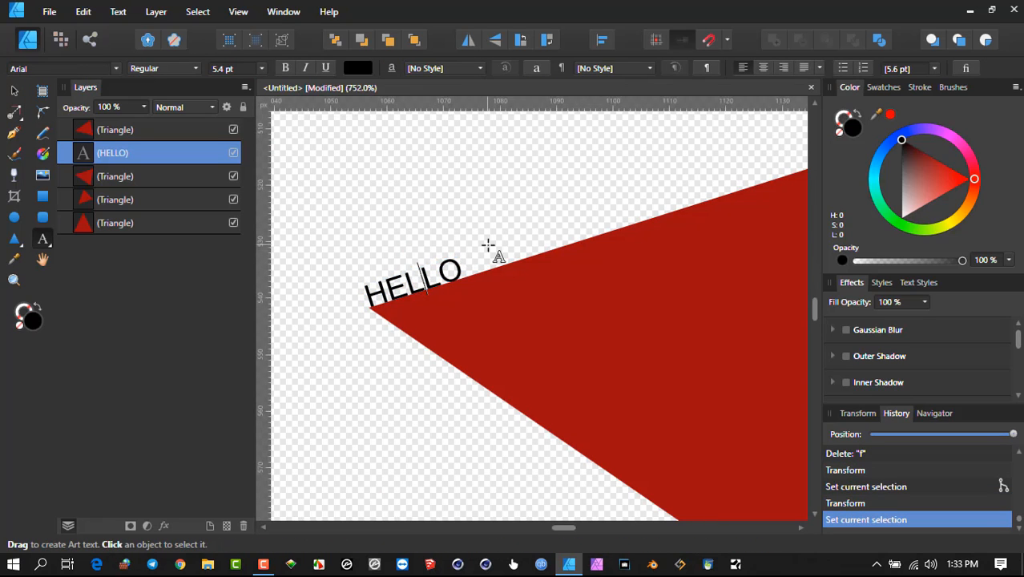
{"action": "type", "text": "to"}
{"action": "key", "text": "BackSpace"}
{"action": "key", "text": "BackSpace"}
{"action": "key", "text": "BackSpace"}
{"action": "key", "text": "BackSpace"}
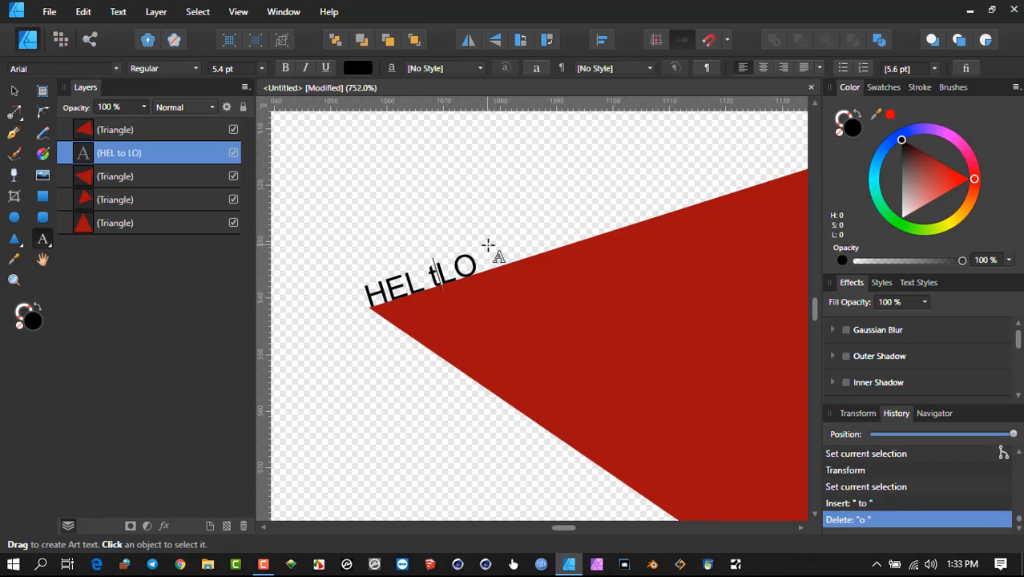
{"action": "key", "text": "End"}
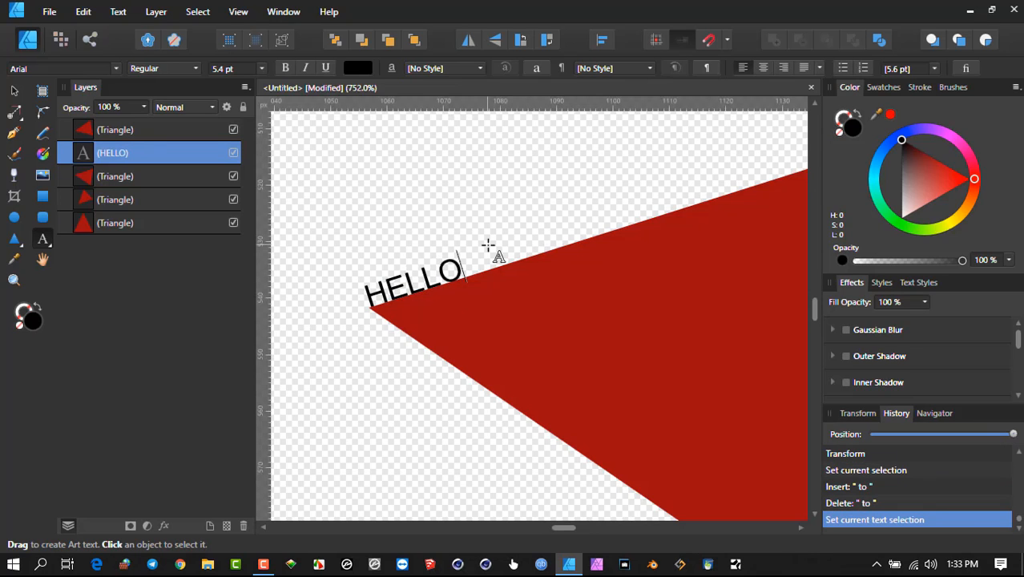
{"action": "type", "text": "TH"}
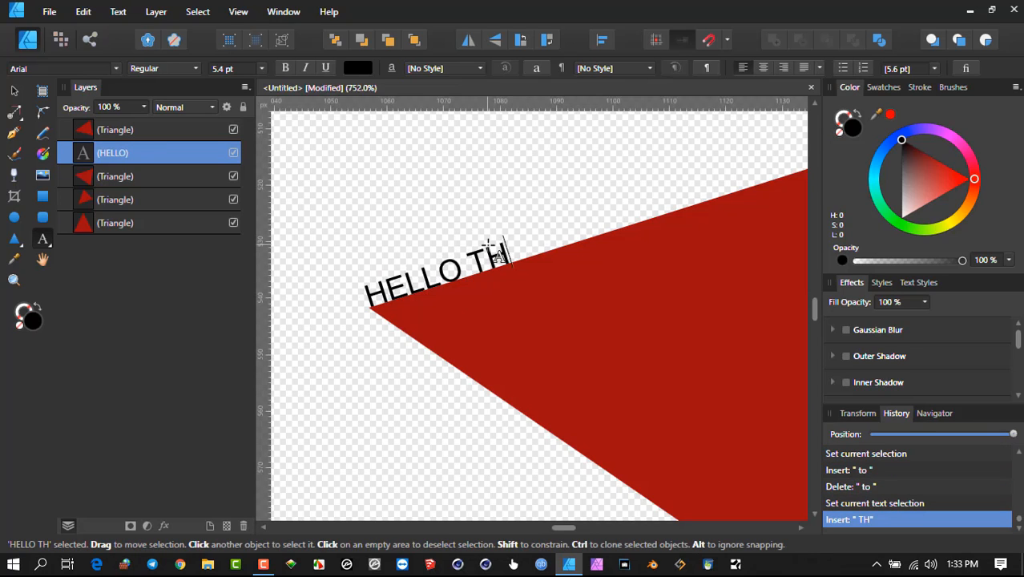
{"action": "type", "text": "IS IS MY STR"}
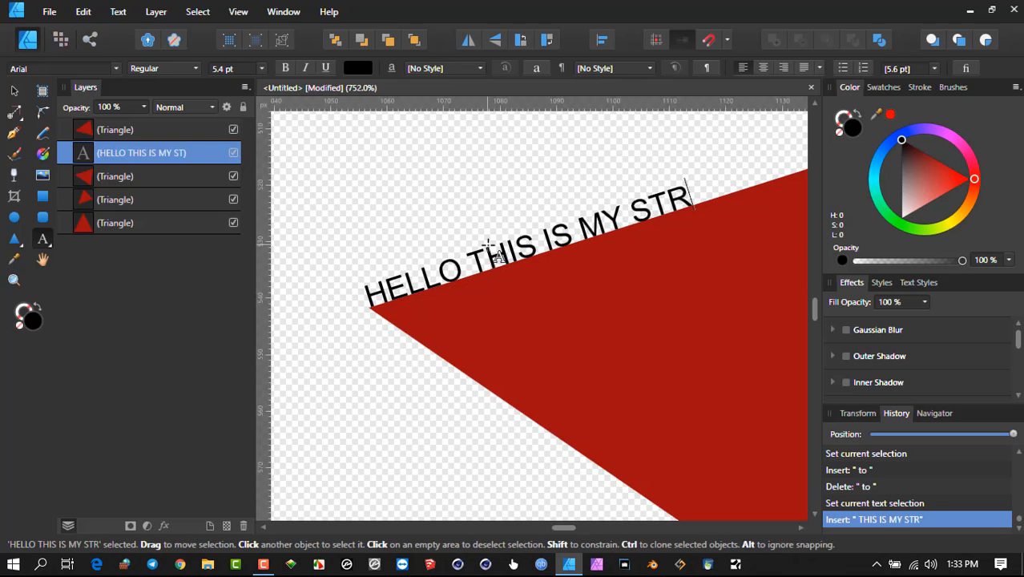
{"action": "key", "text": "BackSpace"}
{"action": "type", "text": "ORY"}
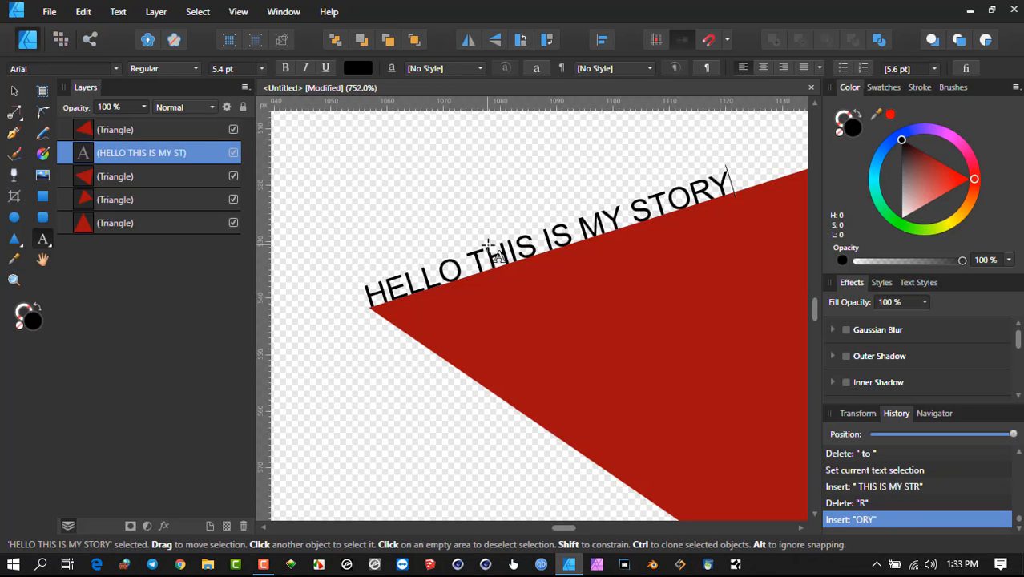
- Enlarge the sentence with Point Transform until its baseline end snaps to the triangle's upper right corner, and deselect it
{"action": "scroll", "coordinate": [489, 248], "scroll_direction": "down", "scroll_amount": 3}
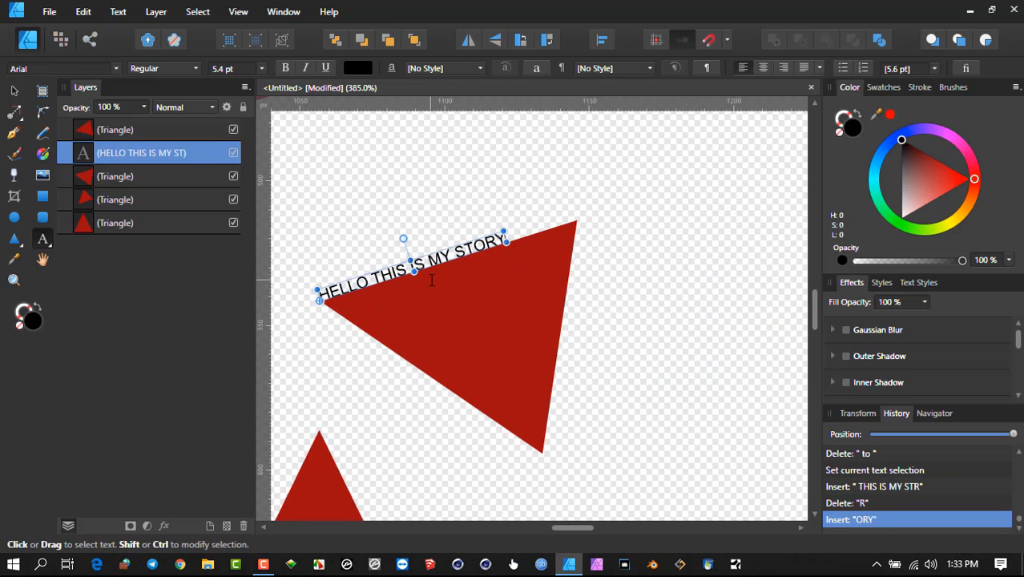
{"action": "left_click", "coordinate": [15, 110]}
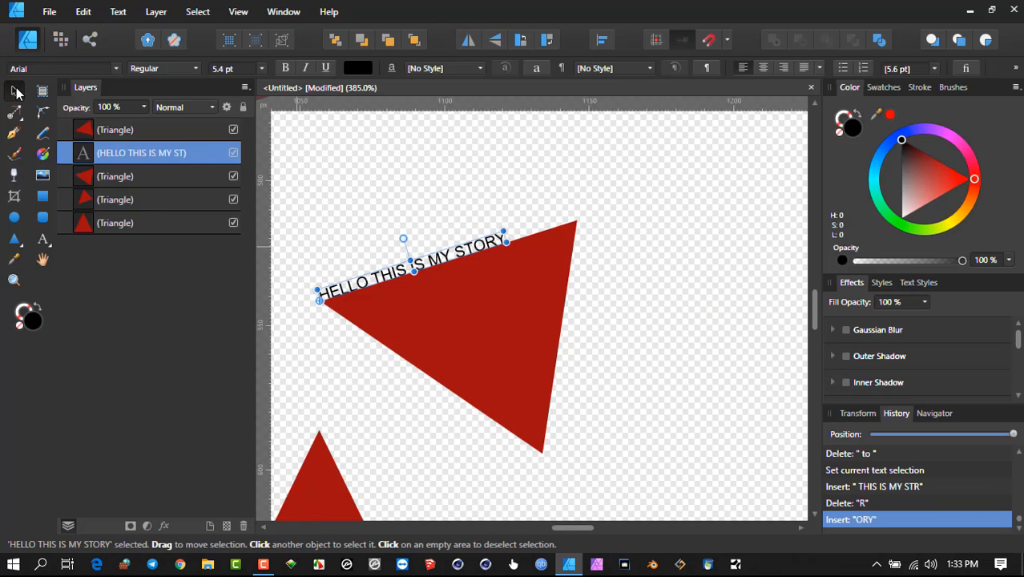
{"action": "left_click_drag", "start_coordinate": [516, 246], "coordinate": [576, 218]}
{"action": "left_click", "coordinate": [478, 219]}
- Examine how the sentence and its transform origin line up with the triangle's upper edge and corners
{"action": "scroll", "coordinate": [464, 273], "scroll_direction": "up", "scroll_amount": 4}
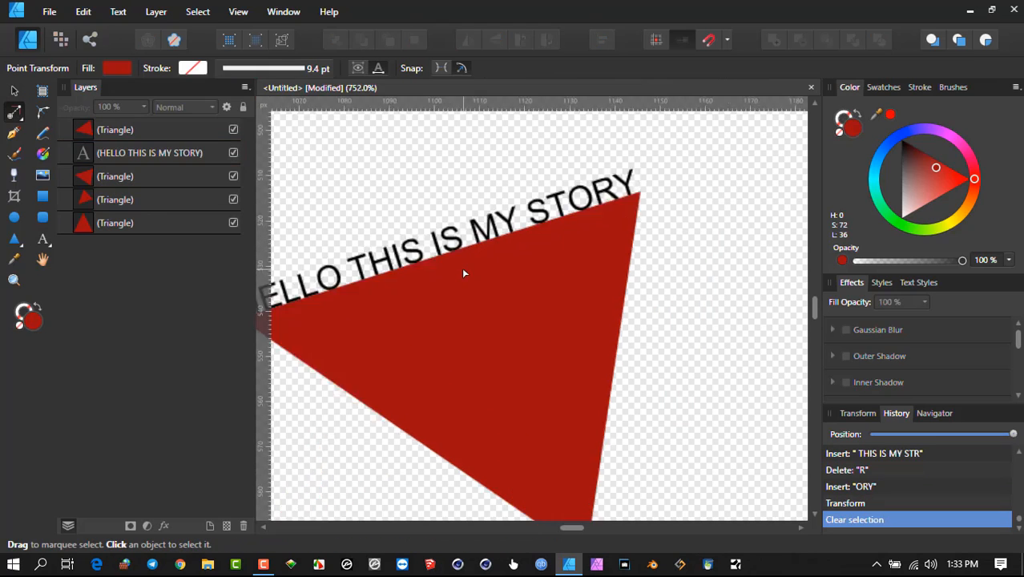
{"action": "scroll", "coordinate": [559, 284], "scroll_direction": "down", "scroll_amount": 2}
{"action": "scroll", "coordinate": [552, 274], "scroll_direction": "up", "scroll_amount": 2}
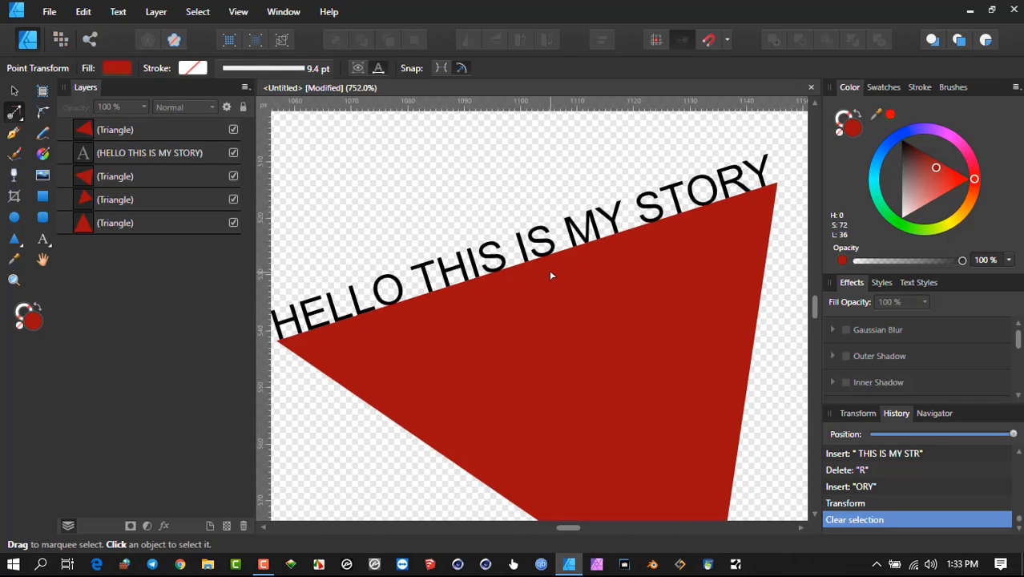
{"action": "scroll", "coordinate": [548, 259], "scroll_direction": "down", "scroll_amount": 2}
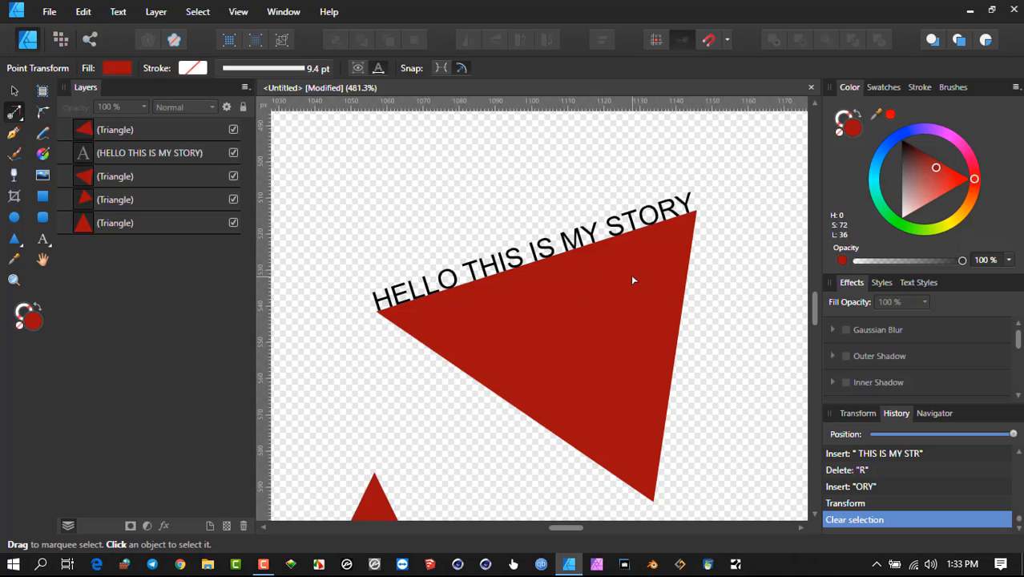
{"action": "left_click", "coordinate": [470, 277]}
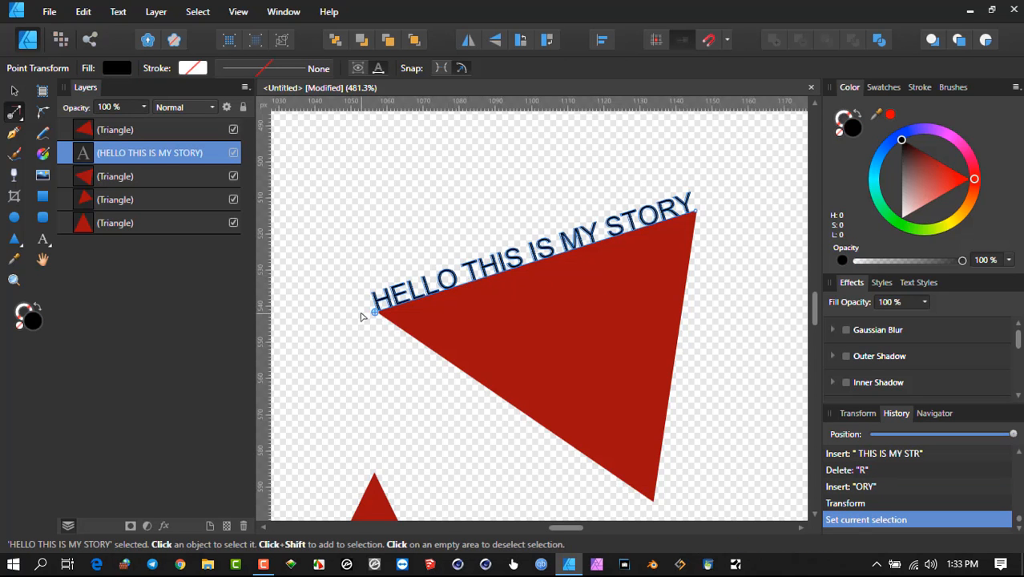
{"action": "scroll", "coordinate": [395, 337], "scroll_direction": "up", "scroll_amount": 3}
{"action": "left_click_drag", "start_coordinate": [395, 346], "coordinate": [226, 429]}
{"action": "scroll", "coordinate": [660, 282], "scroll_direction": "down", "scroll_amount": 3}
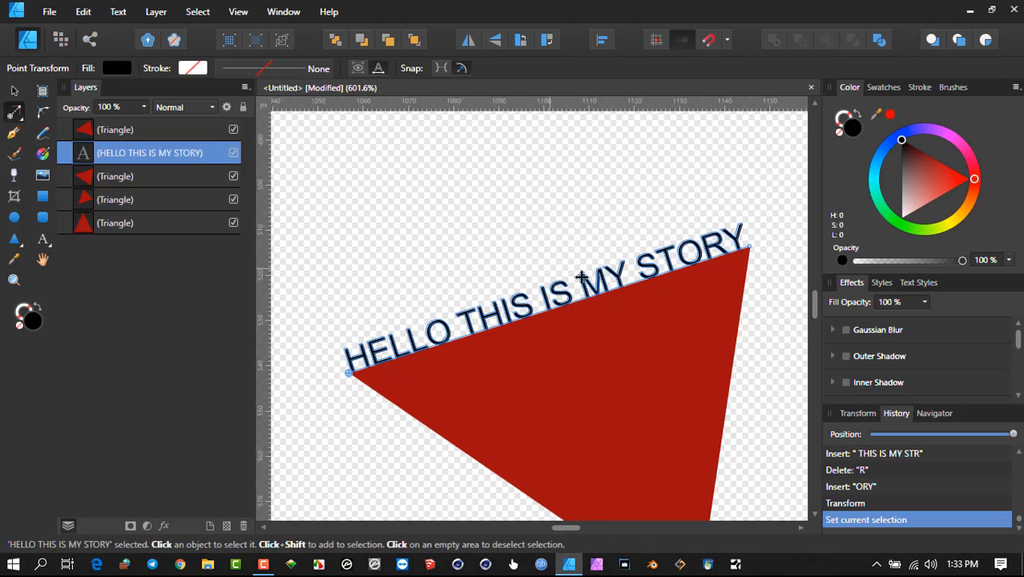
{"action": "scroll", "coordinate": [590, 252], "scroll_direction": "down", "scroll_amount": 2}
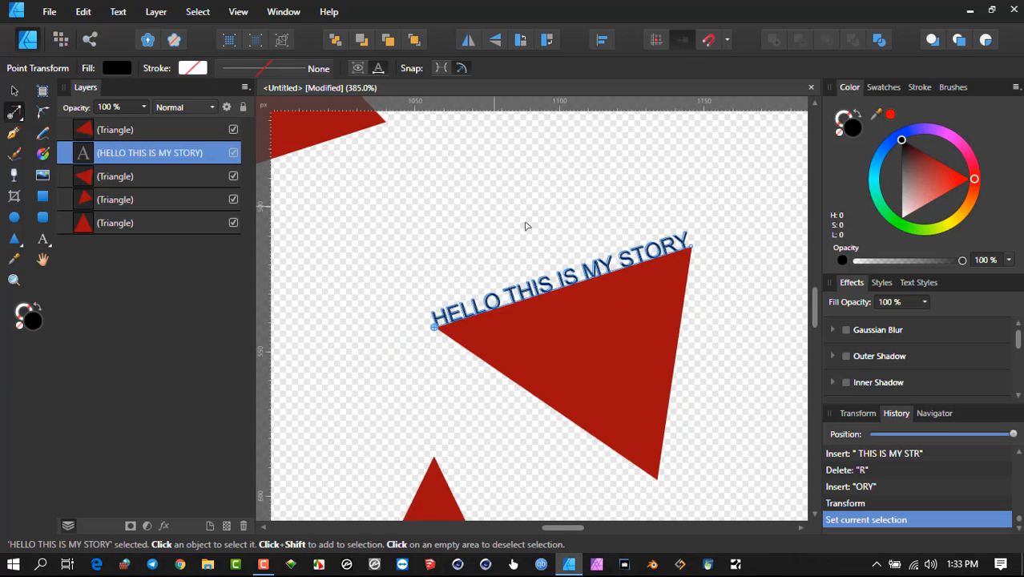
{"action": "scroll", "coordinate": [555, 244], "scroll_direction": "down", "scroll_amount": 2}
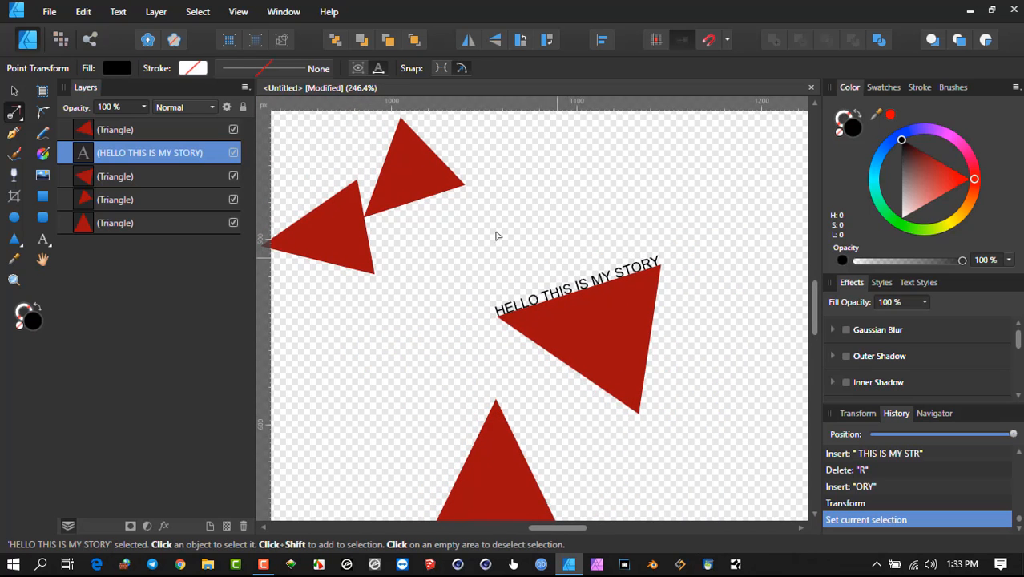
- Place Car2.jpg about 1530 px wide on the blank 1920 px wide page and convert the image to curves
{"action": "left_click", "coordinate": [48, 11]}
{"action": "key", "text": "Escape"}
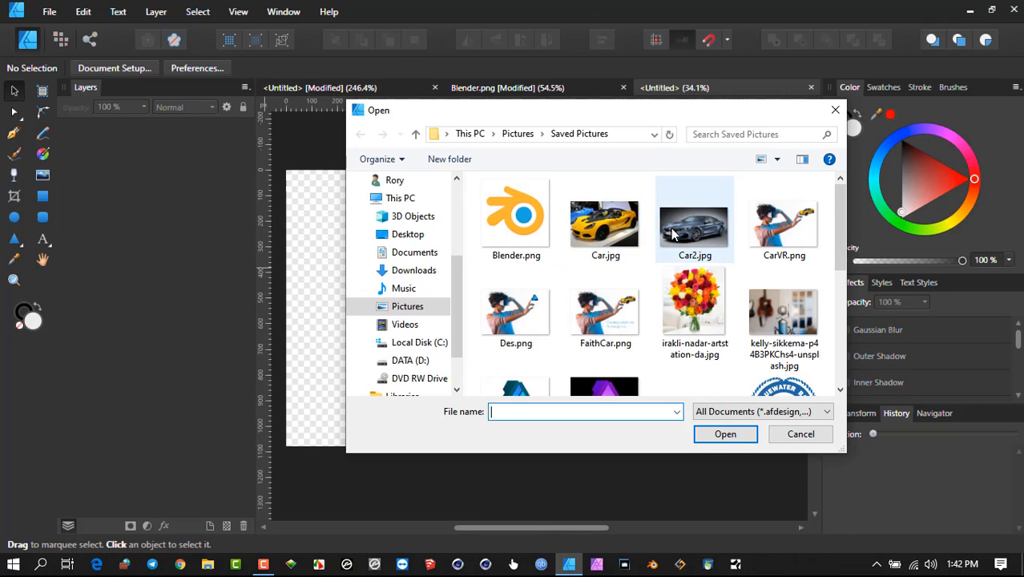
{"action": "double_click", "coordinate": [677, 232]}
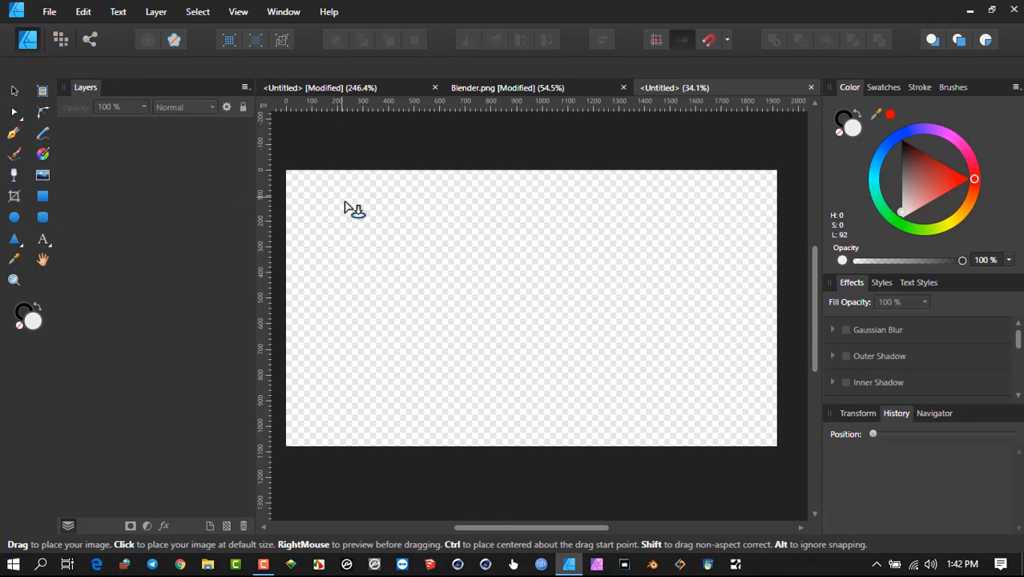
{"action": "left_click_drag", "start_coordinate": [342, 197], "coordinate": [733, 426]}
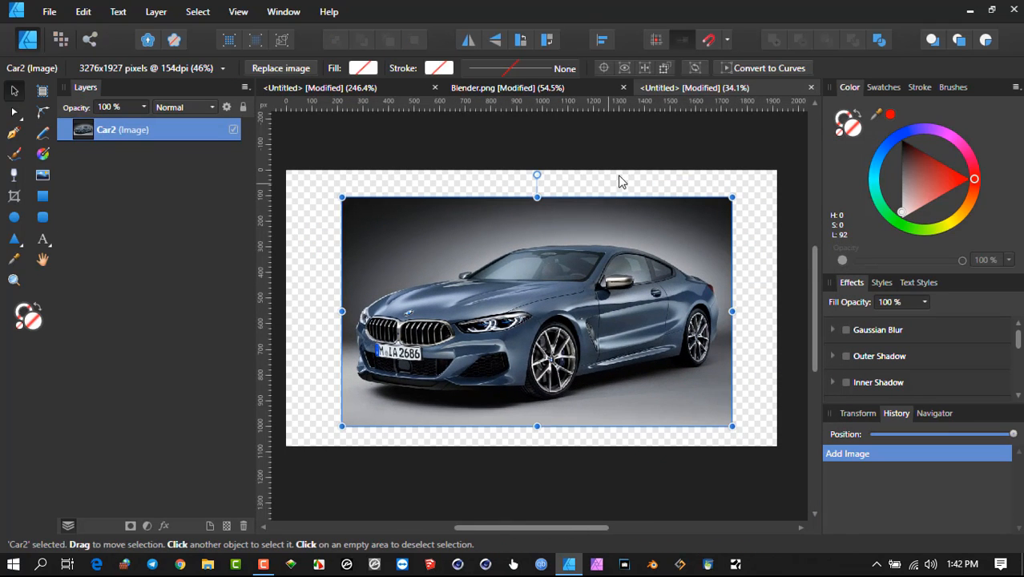
{"action": "left_click", "coordinate": [769, 69]}
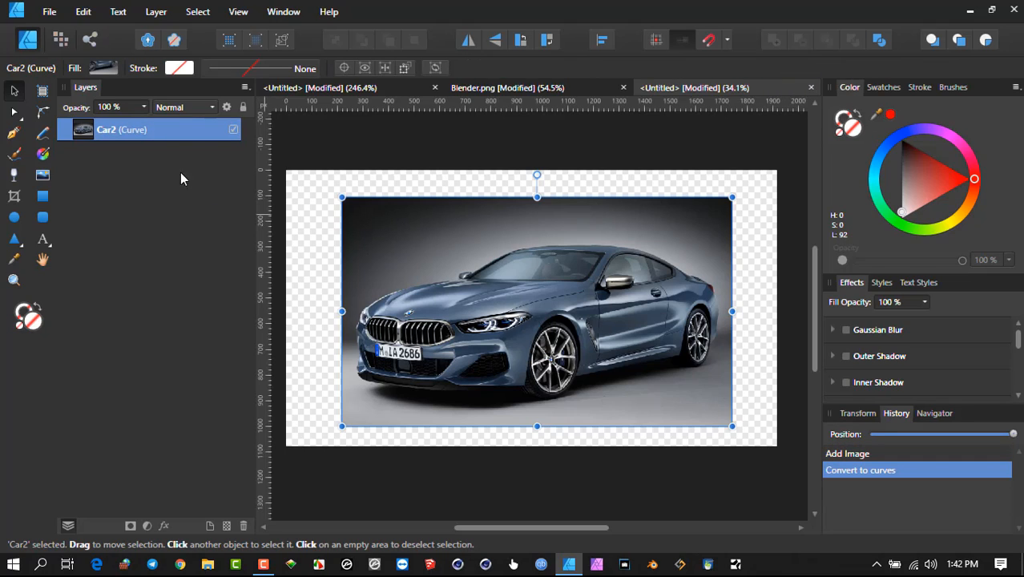
- Insert four curve nodes along the car image's top edge, above the bonnet, windscreen, roof and rear
{"action": "left_click", "coordinate": [15, 114]}
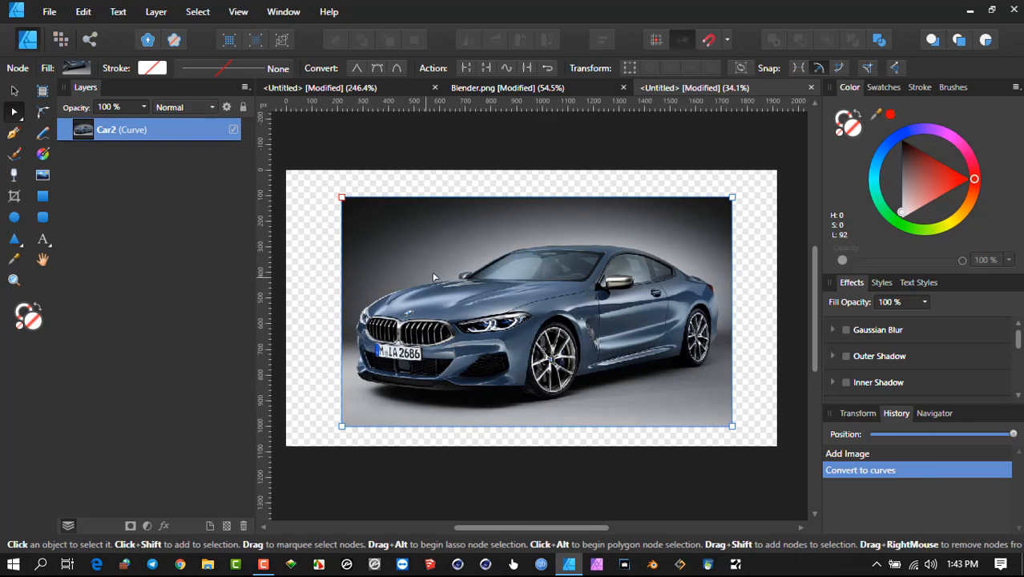
{"action": "left_click", "coordinate": [454, 196]}
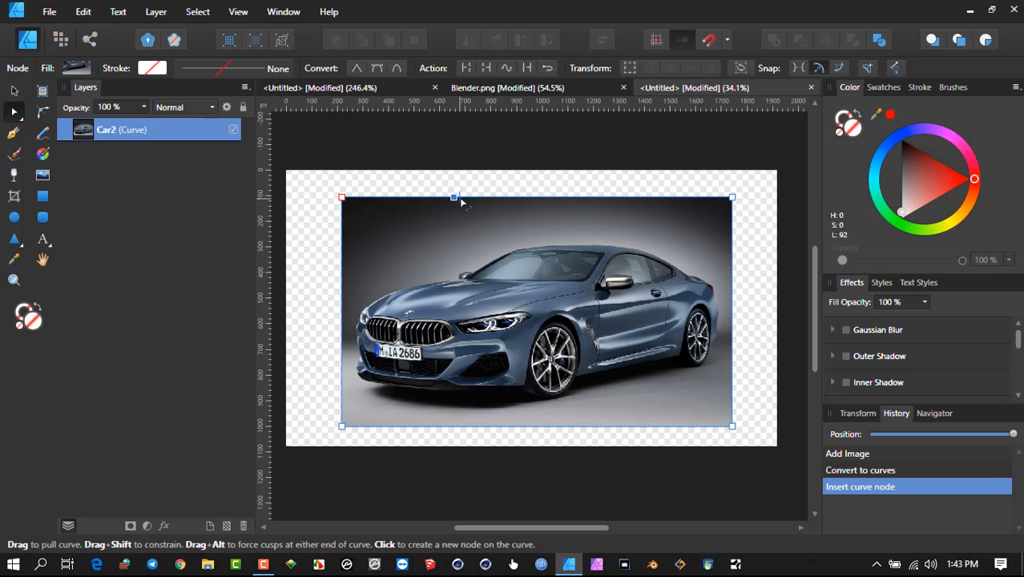
{"action": "left_click", "coordinate": [516, 197]}
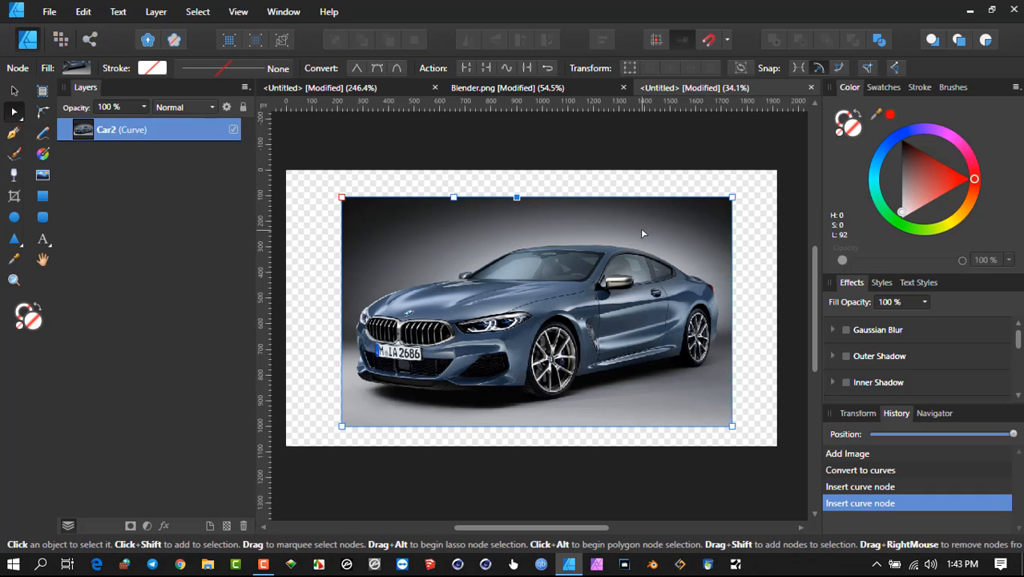
{"action": "left_click", "coordinate": [623, 197]}
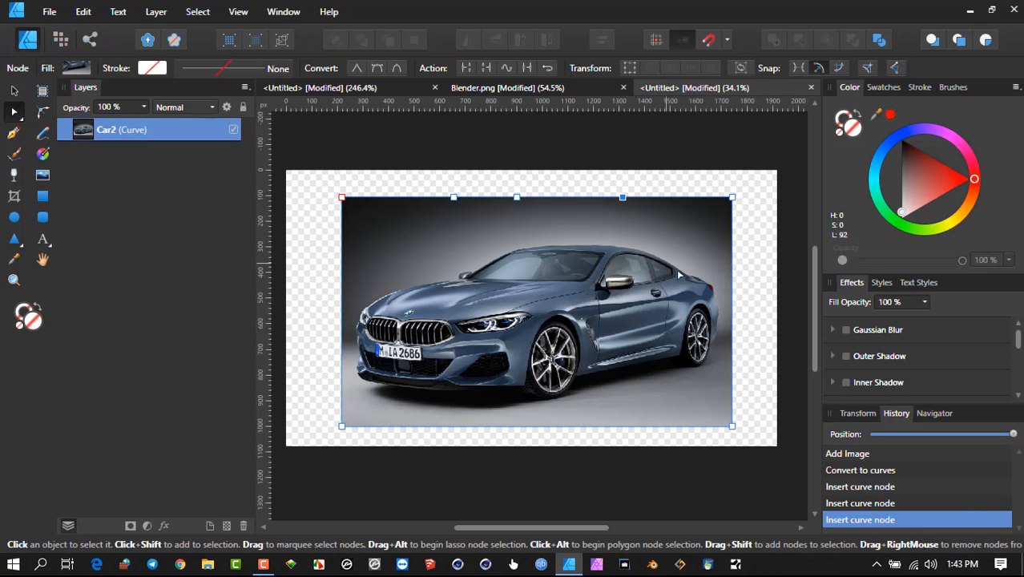
{"action": "left_click", "coordinate": [689, 197]}
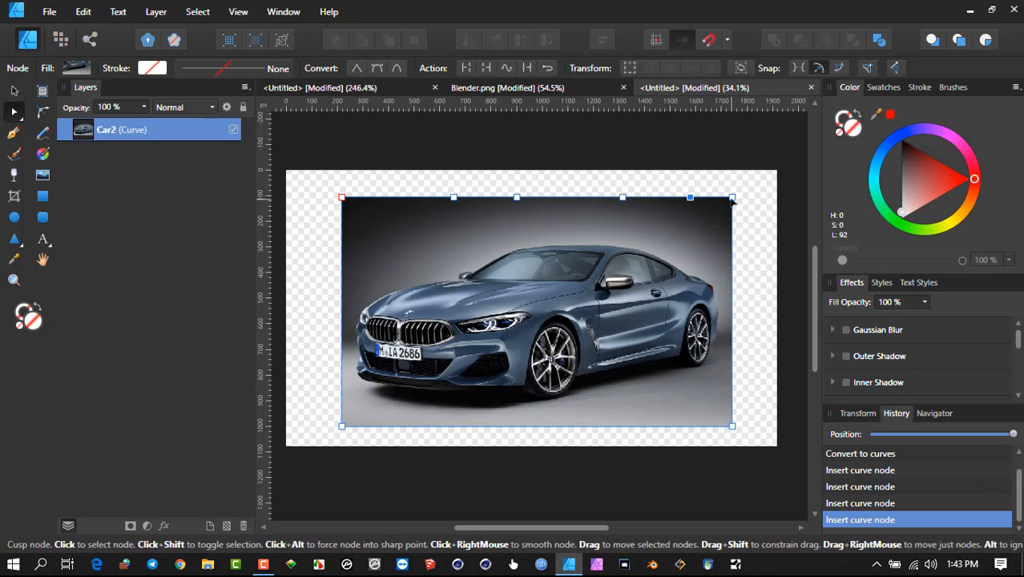
- Insert one curve node on the car image's right edge and four along its bottom edge around the wheels
{"action": "left_click", "coordinate": [732, 347]}
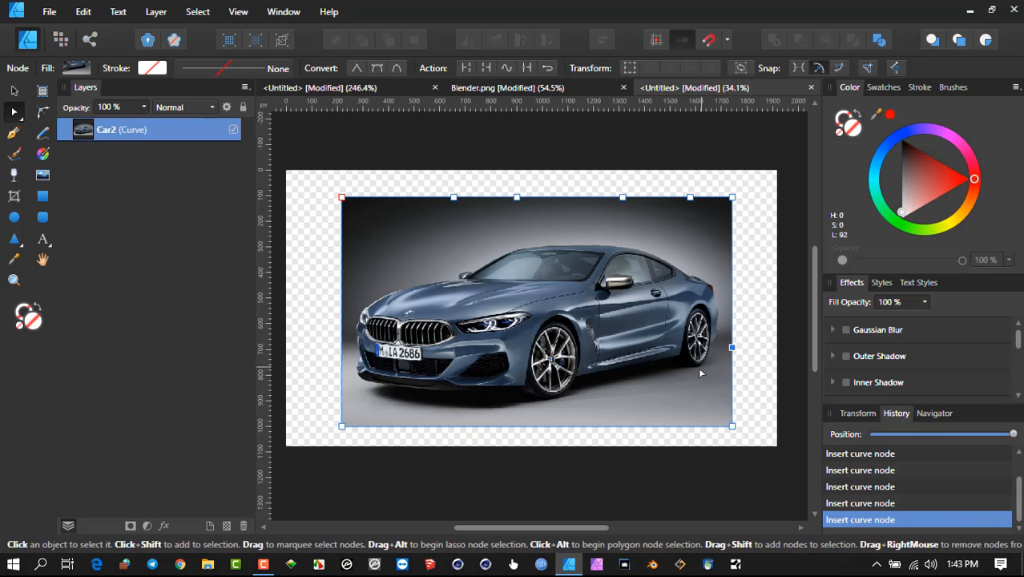
{"action": "left_click", "coordinate": [694, 426]}
{"action": "left_click", "coordinate": [578, 426]}
{"action": "left_click", "coordinate": [554, 426]}
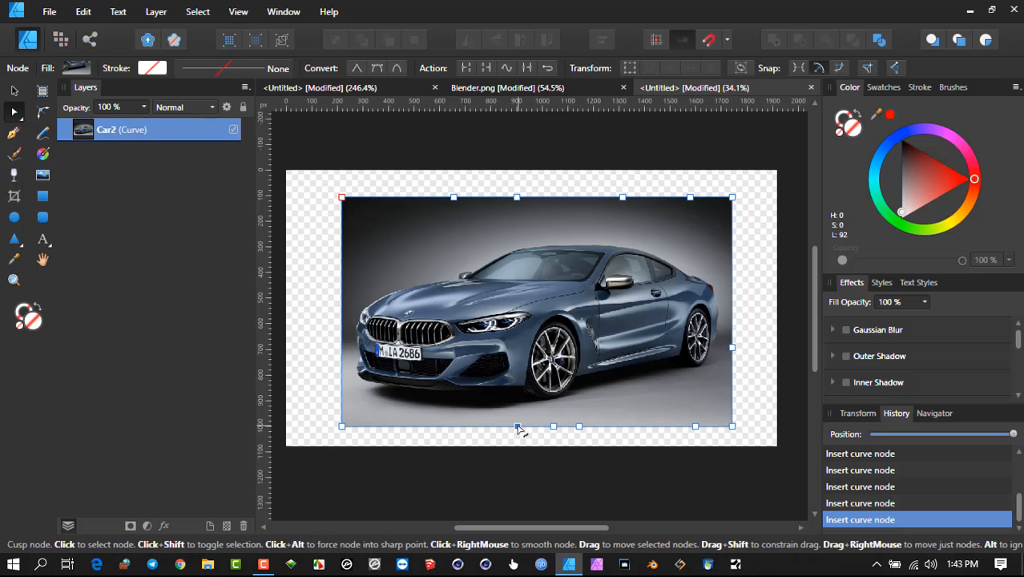
{"action": "left_click", "coordinate": [517, 426]}
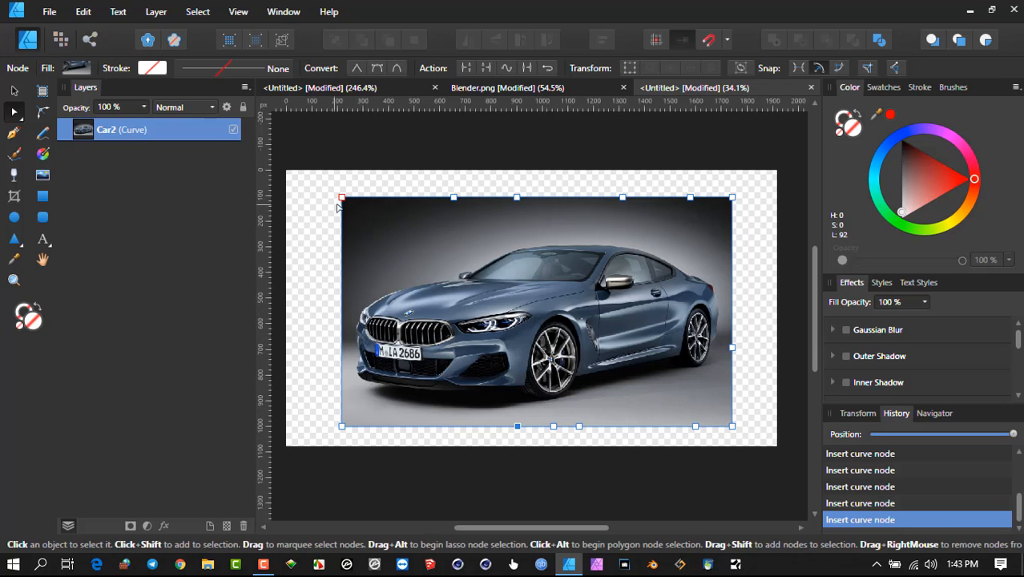
- Move the top edge's two corner nodes and four inserted nodes down to the car's bonnet, roof and rear outline
{"action": "left_click_drag", "start_coordinate": [341, 197], "coordinate": [354, 308]}
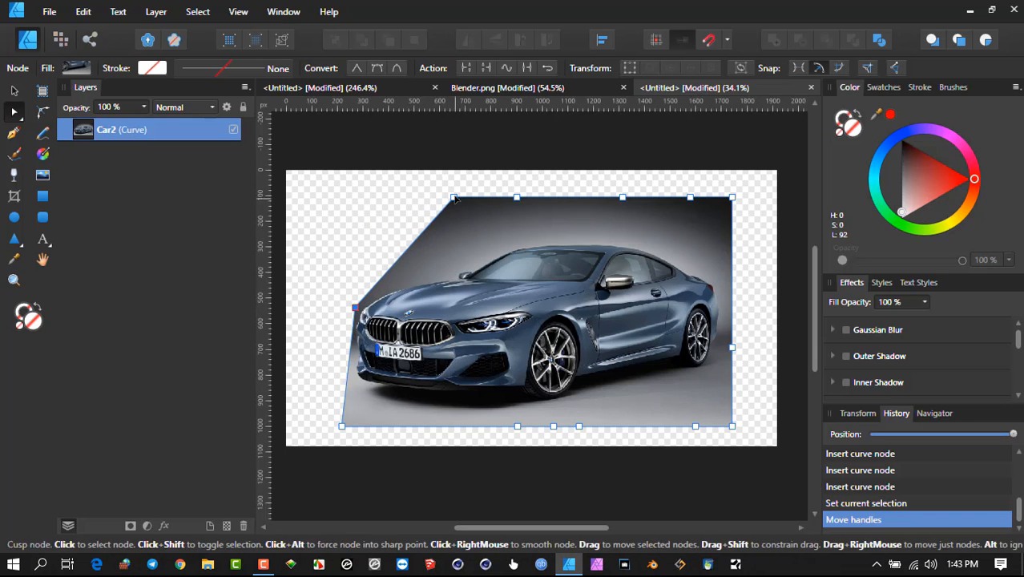
{"action": "left_click_drag", "start_coordinate": [453, 197], "coordinate": [455, 271]}
{"action": "left_click_drag", "start_coordinate": [516, 199], "coordinate": [525, 240]}
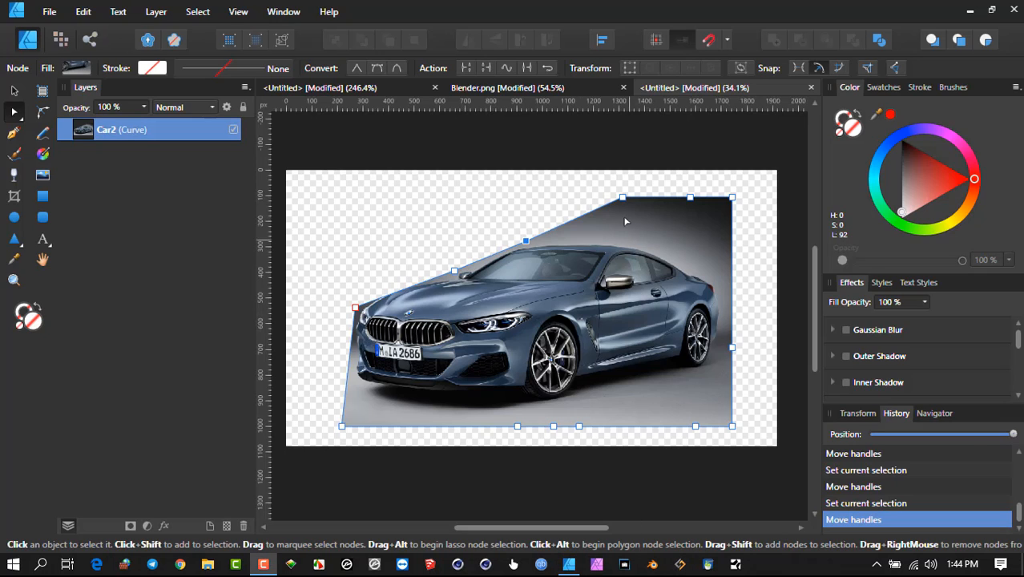
{"action": "left_click_drag", "start_coordinate": [623, 197], "coordinate": [636, 240]}
{"action": "left_click_drag", "start_coordinate": [689, 197], "coordinate": [692, 267]}
{"action": "left_click_drag", "start_coordinate": [731, 197], "coordinate": [725, 288]}
- Move the right and bottom edge nodes in to the car's rear, wheels, underside and front bumper, and deselect the curve
{"action": "left_click_drag", "start_coordinate": [731, 347], "coordinate": [719, 339]}
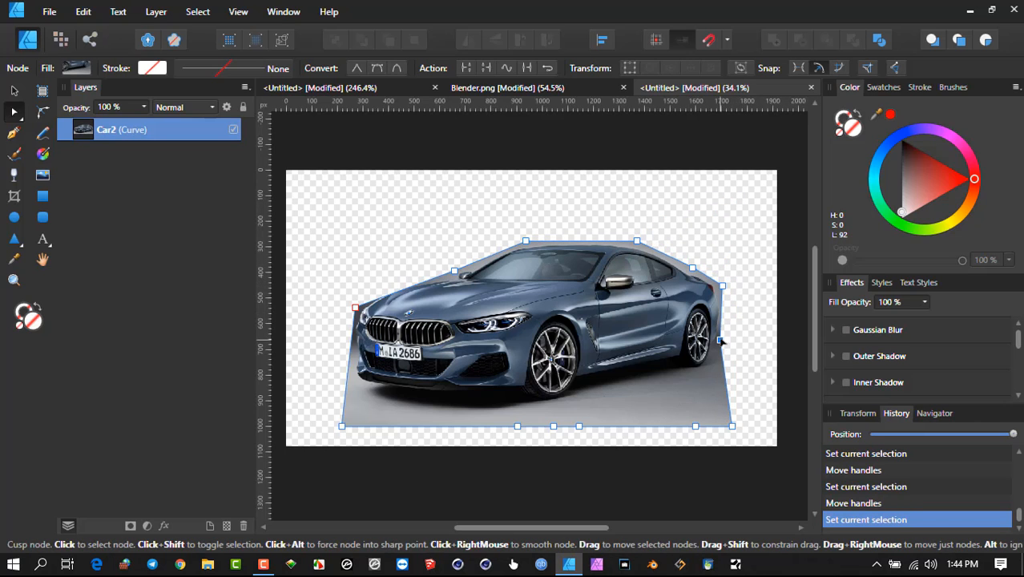
{"action": "left_click_drag", "start_coordinate": [731, 425], "coordinate": [705, 370]}
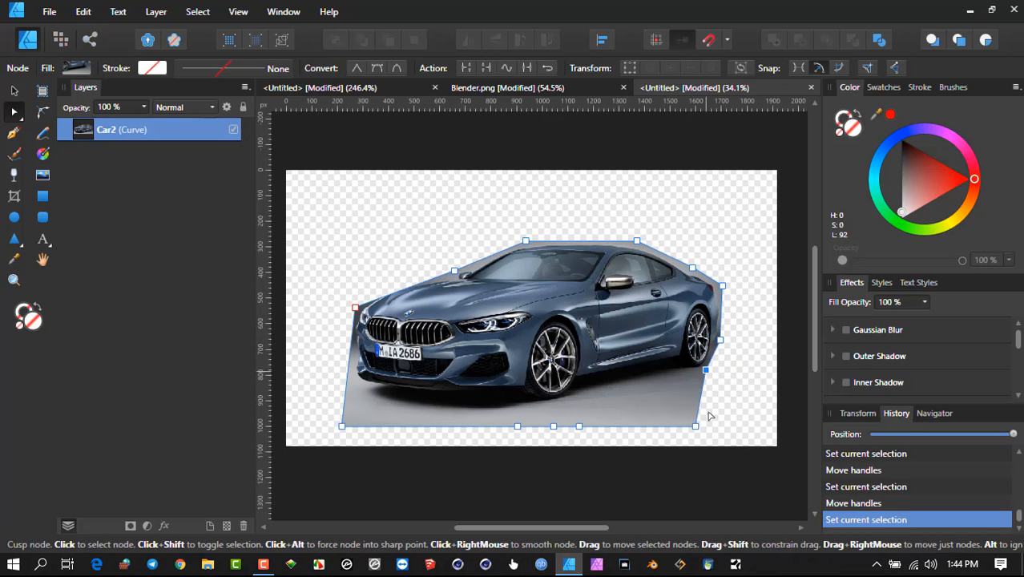
{"action": "left_click_drag", "start_coordinate": [695, 426], "coordinate": [670, 367]}
{"action": "left_click_drag", "start_coordinate": [579, 425], "coordinate": [581, 380]}
{"action": "left_click_drag", "start_coordinate": [554, 426], "coordinate": [509, 386]}
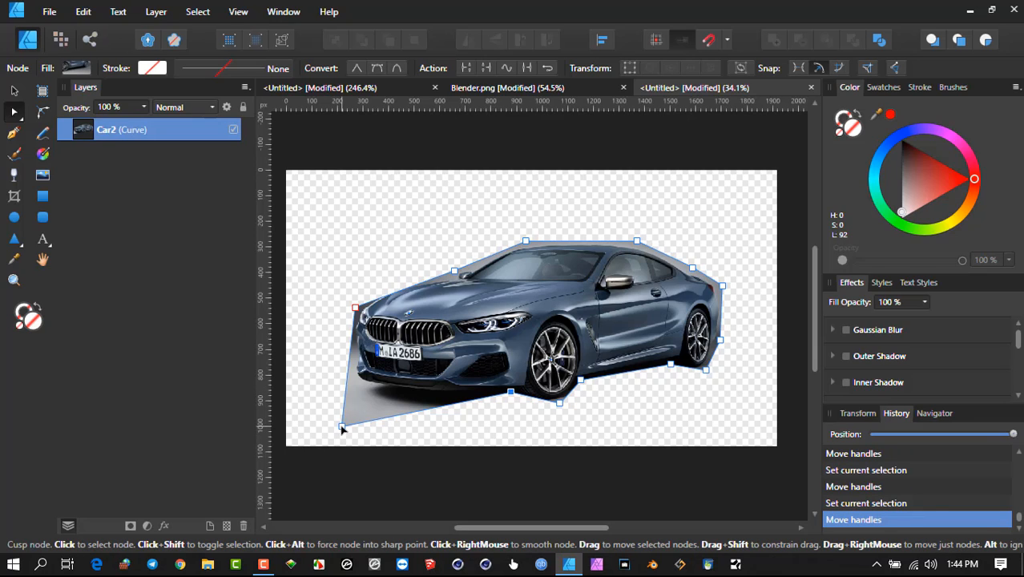
{"action": "left_click_drag", "start_coordinate": [341, 428], "coordinate": [351, 381]}
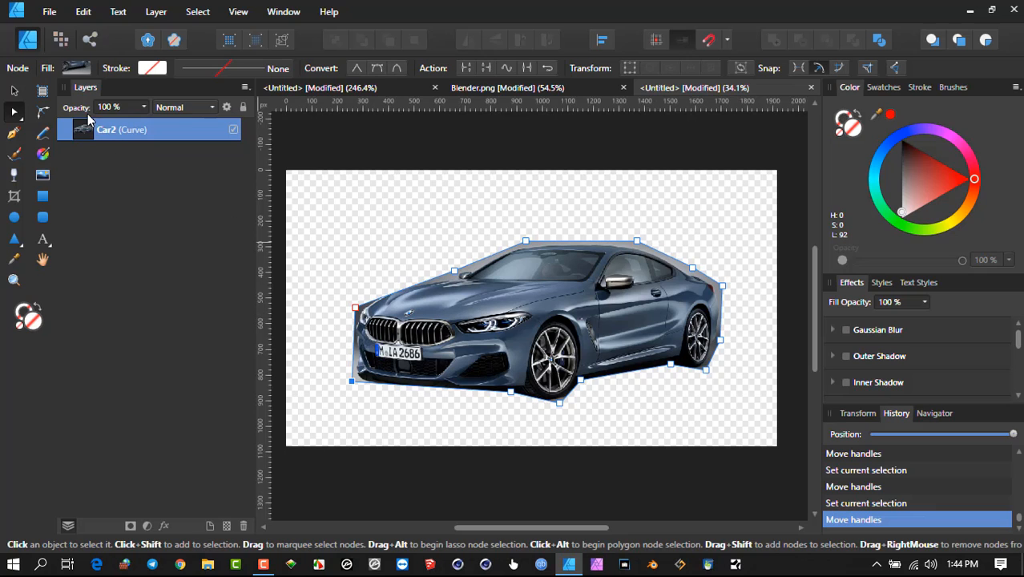
{"action": "left_click", "coordinate": [49, 12]}
{"action": "left_click", "coordinate": [317, 240]}
{"action": "left_click", "coordinate": [331, 233]}
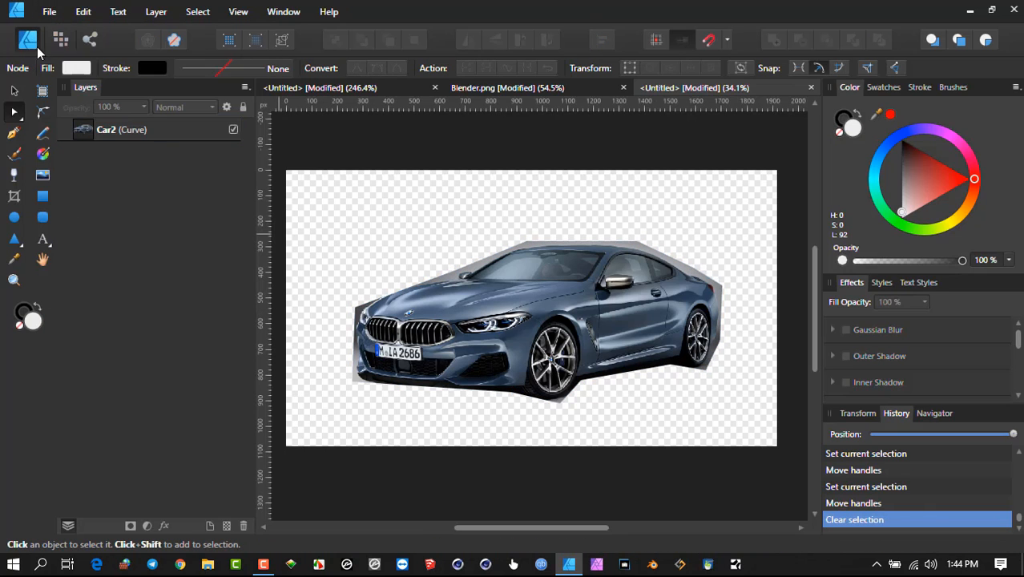
- Place the microphone and guitars photo from Saved Pictures across the whole page and move its layer below the Car2 curve
{"action": "left_click", "coordinate": [49, 11]}
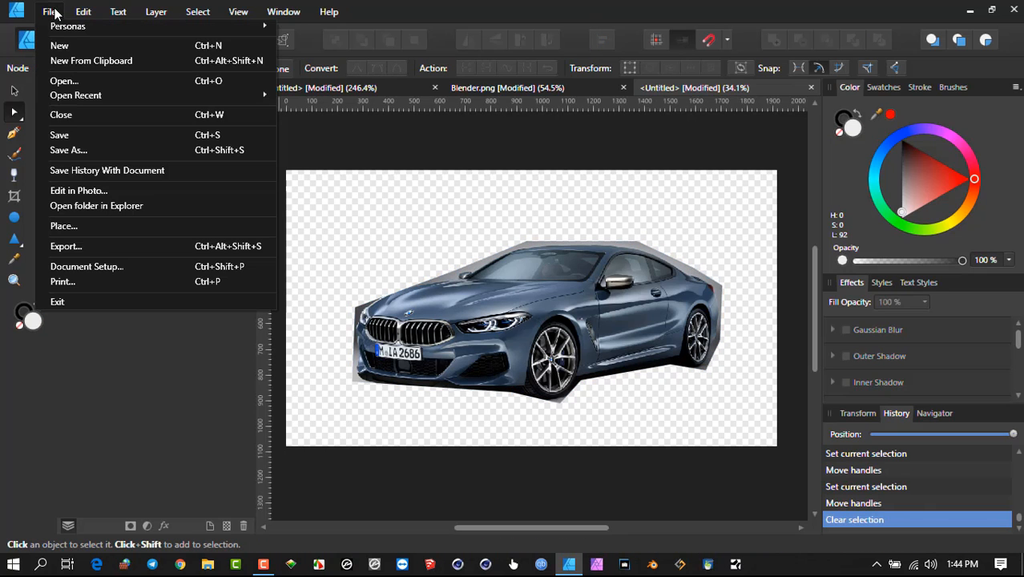
{"action": "left_click", "coordinate": [98, 227]}
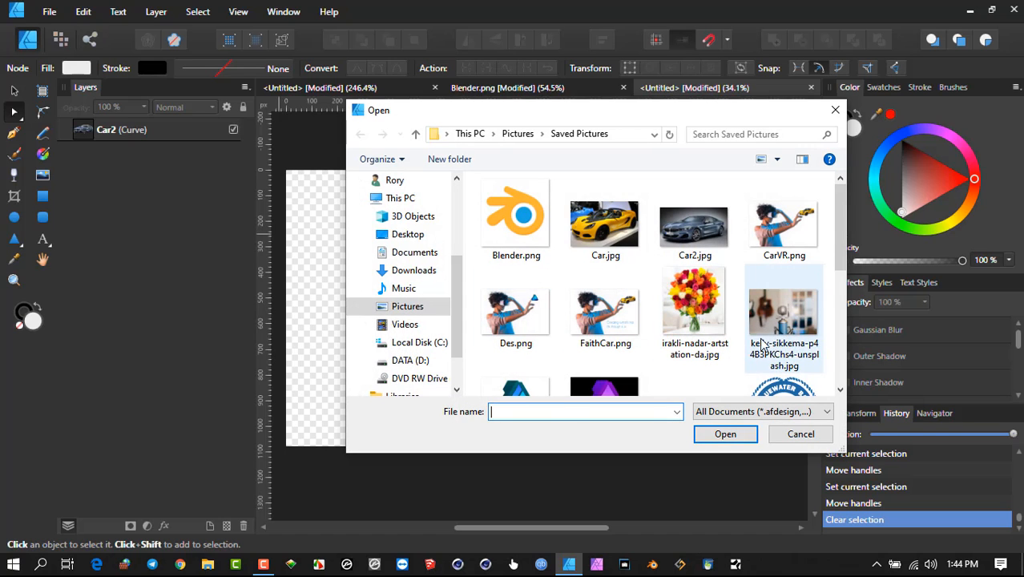
{"action": "left_click", "coordinate": [763, 345]}
{"action": "left_click", "coordinate": [724, 433]}
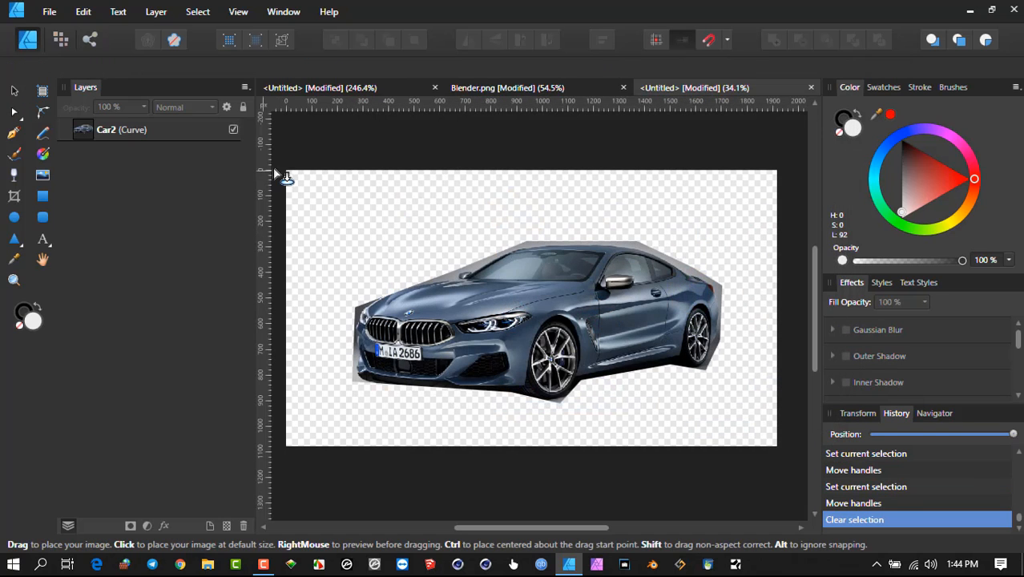
{"action": "left_click_drag", "start_coordinate": [291, 172], "coordinate": [806, 464]}
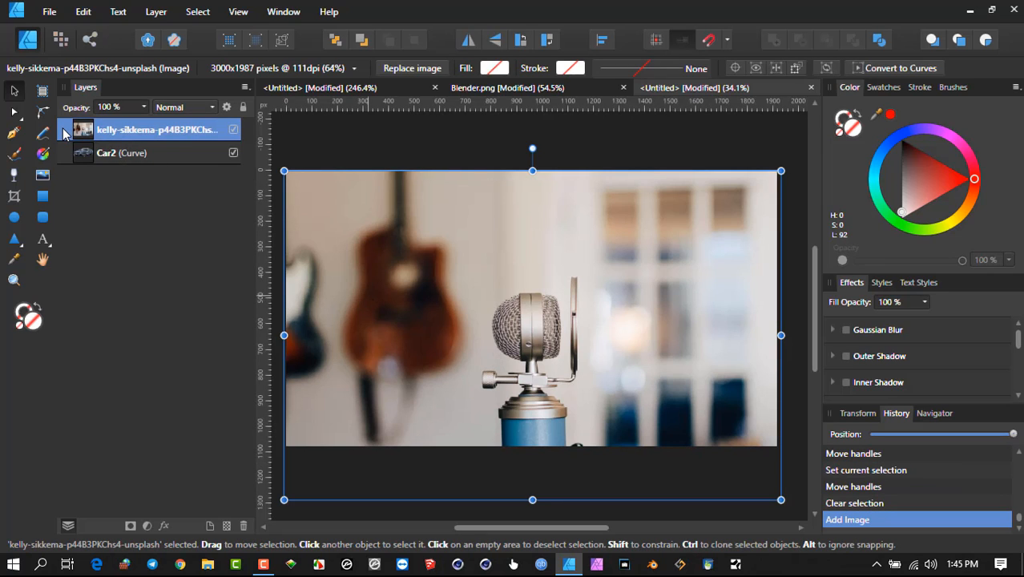
{"action": "left_click_drag", "start_coordinate": [62, 127], "coordinate": [64, 168]}
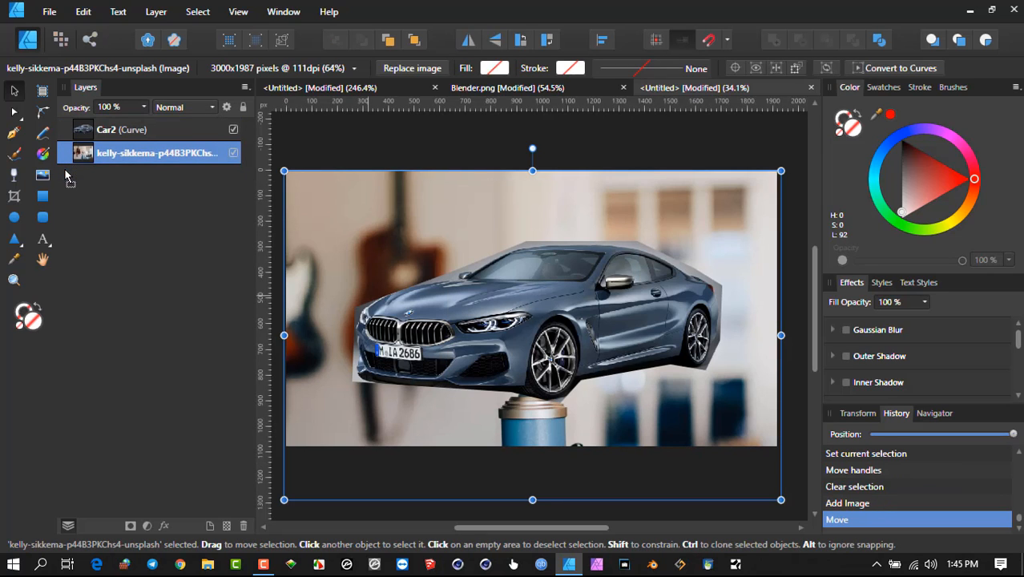
- Reposition the car cutout over the background photo, scaling it down and back up until it spans most of the page width
{"action": "left_click", "coordinate": [566, 329]}
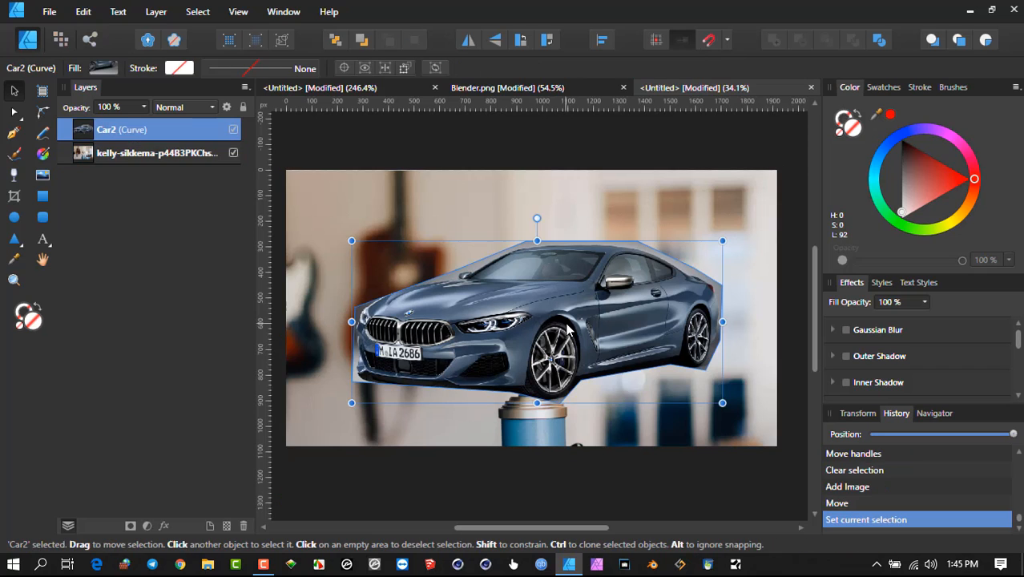
{"action": "left_click_drag", "start_coordinate": [566, 329], "coordinate": [566, 298]}
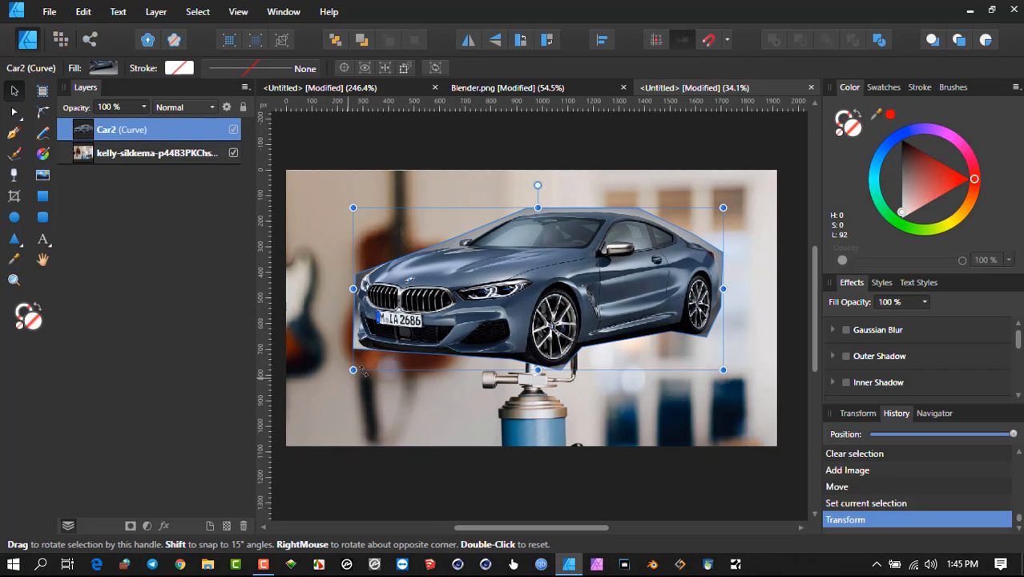
{"action": "left_click_drag", "start_coordinate": [354, 369], "coordinate": [491, 309]}
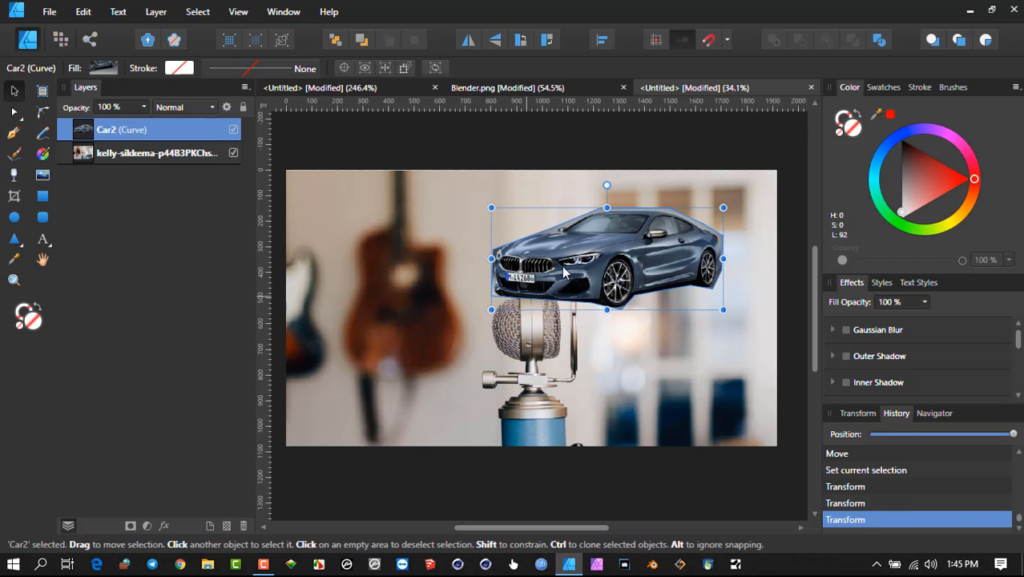
{"action": "left_click_drag", "start_coordinate": [563, 272], "coordinate": [427, 309]}
{"action": "scroll", "coordinate": [474, 292], "scroll_direction": "up", "scroll_amount": 2}
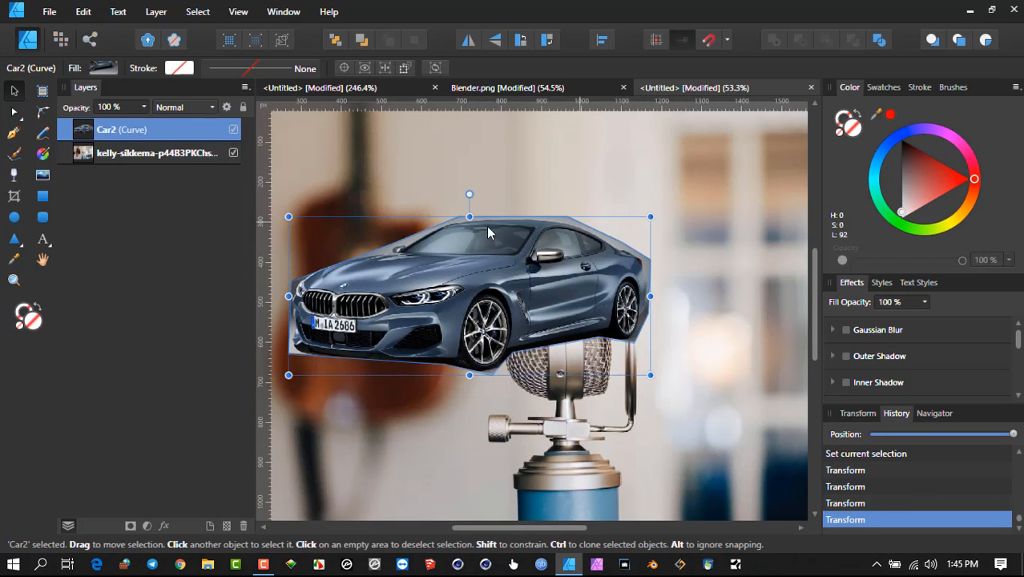
{"action": "scroll", "coordinate": [503, 245], "scroll_direction": "down", "scroll_amount": 3}
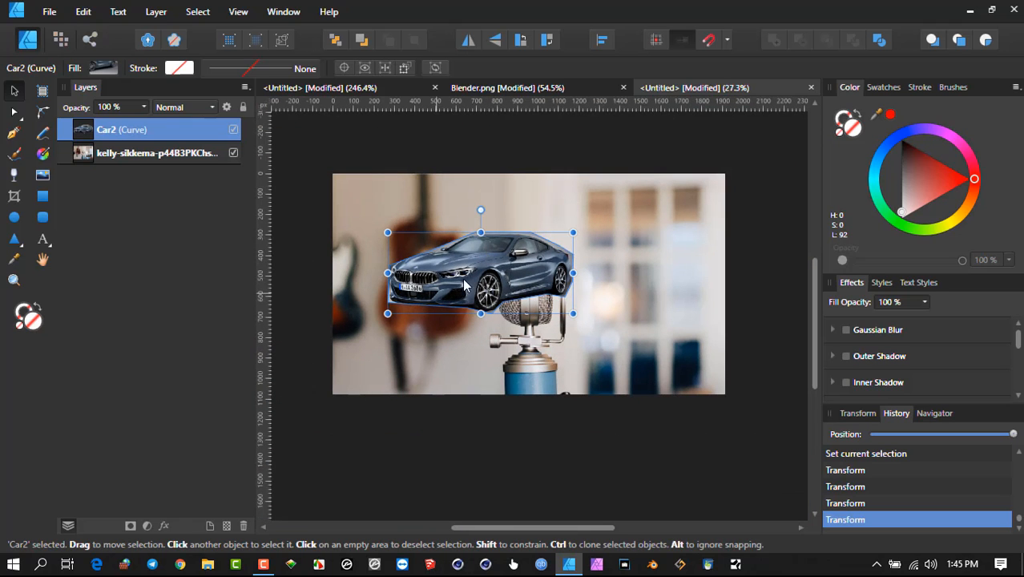
{"action": "left_click_drag", "start_coordinate": [454, 286], "coordinate": [419, 337]}
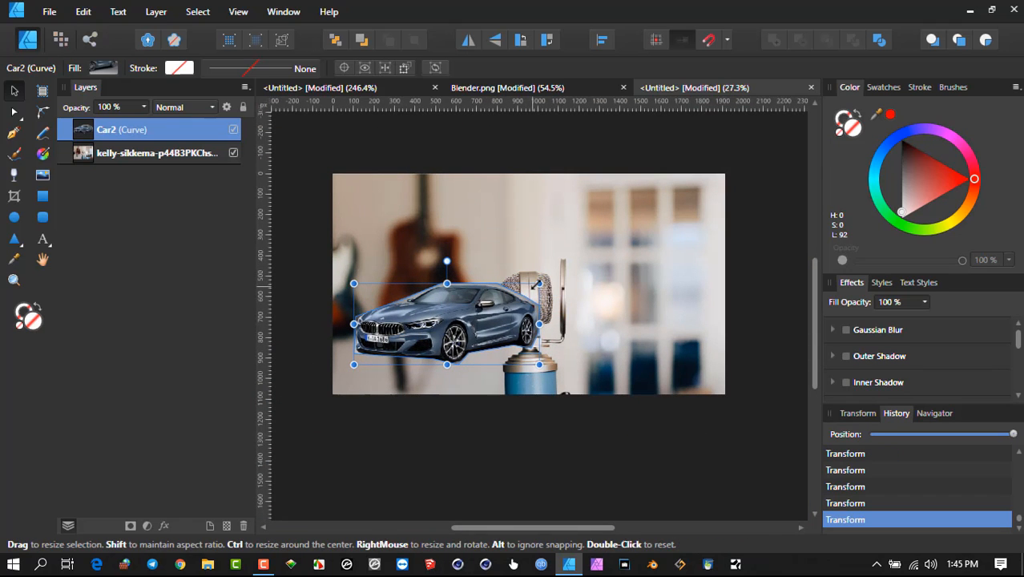
{"action": "left_click_drag", "start_coordinate": [538, 282], "coordinate": [691, 215]}
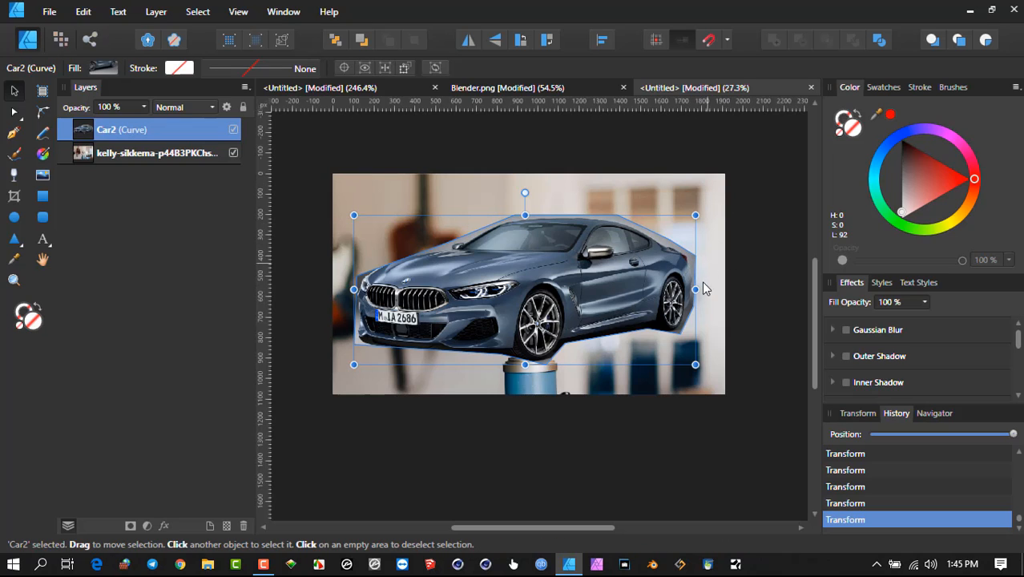
- Hide the background photo and move the car curve's front upper corner node in to the headlight's outer edge
{"action": "left_click", "coordinate": [233, 153]}
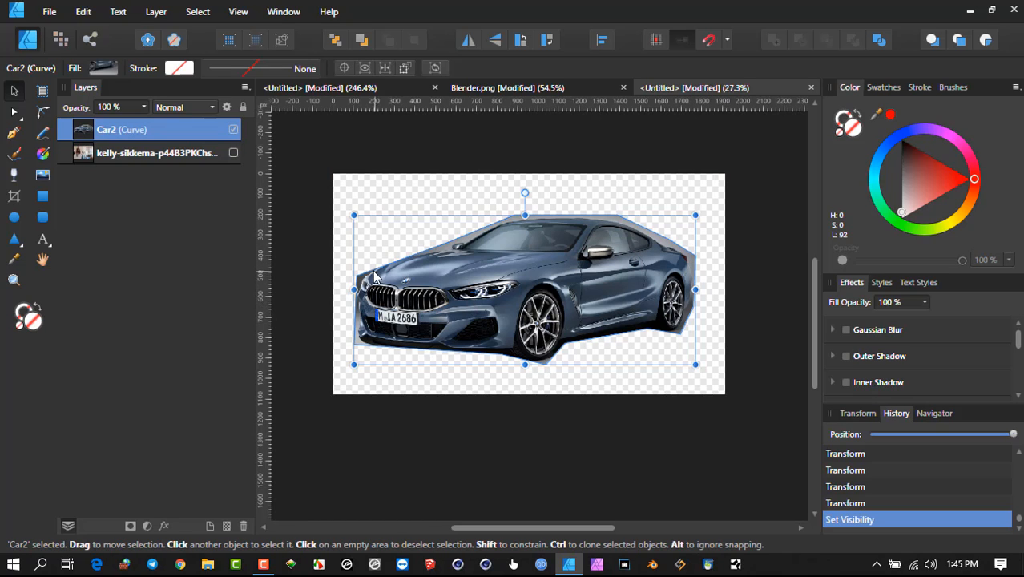
{"action": "scroll", "coordinate": [374, 276], "scroll_direction": "up", "scroll_amount": 1}
{"action": "scroll", "coordinate": [372, 279], "scroll_direction": "up", "scroll_amount": 8}
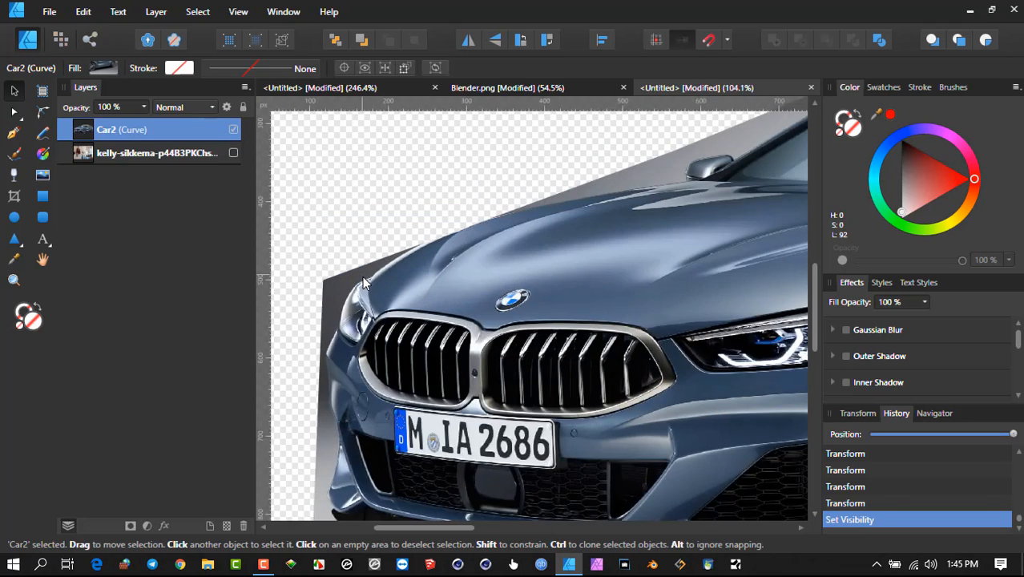
{"action": "left_click_drag", "start_coordinate": [364, 277], "coordinate": [501, 259]}
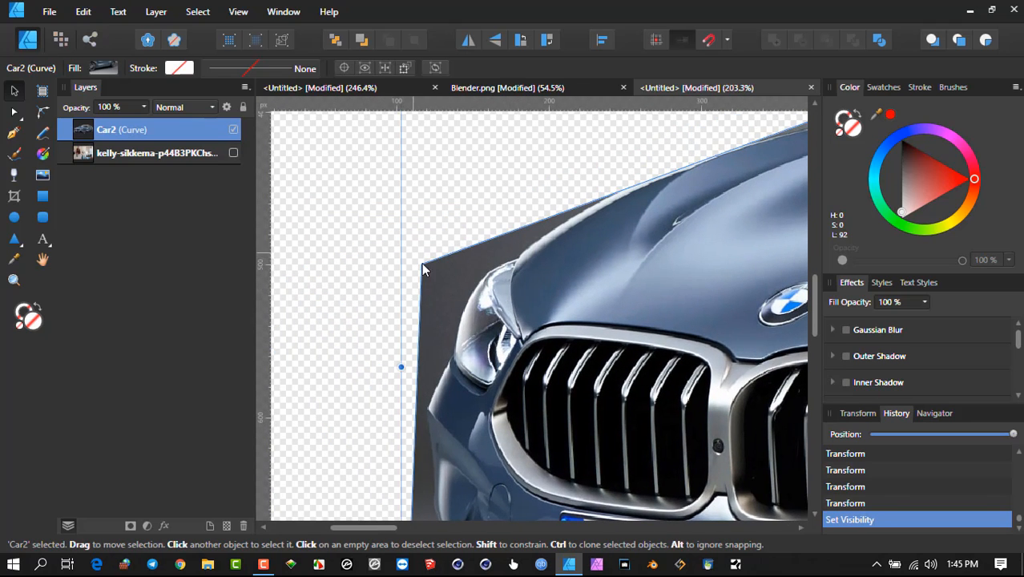
{"action": "left_click", "coordinate": [13, 111]}
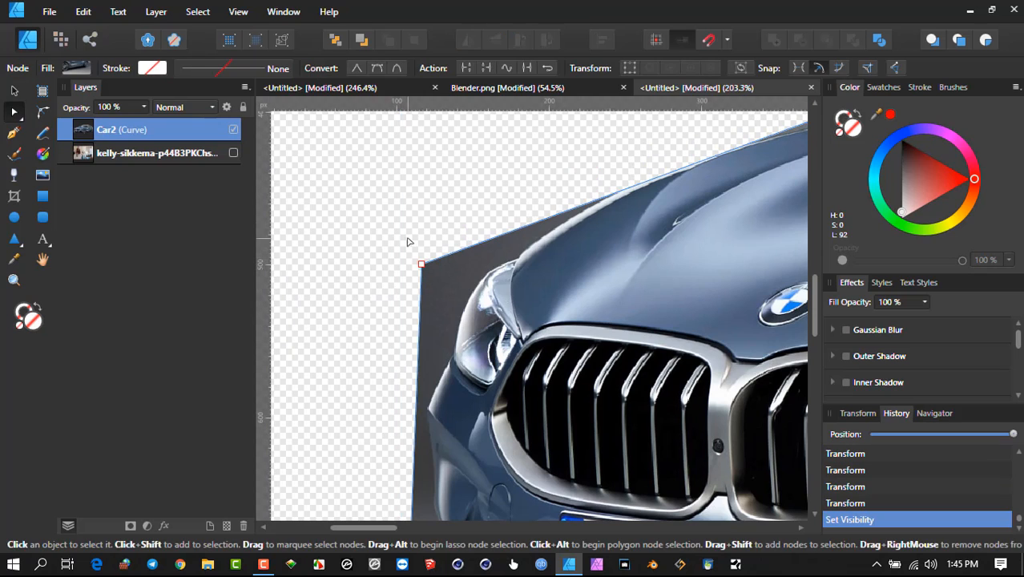
{"action": "left_click_drag", "start_coordinate": [422, 265], "coordinate": [471, 292]}
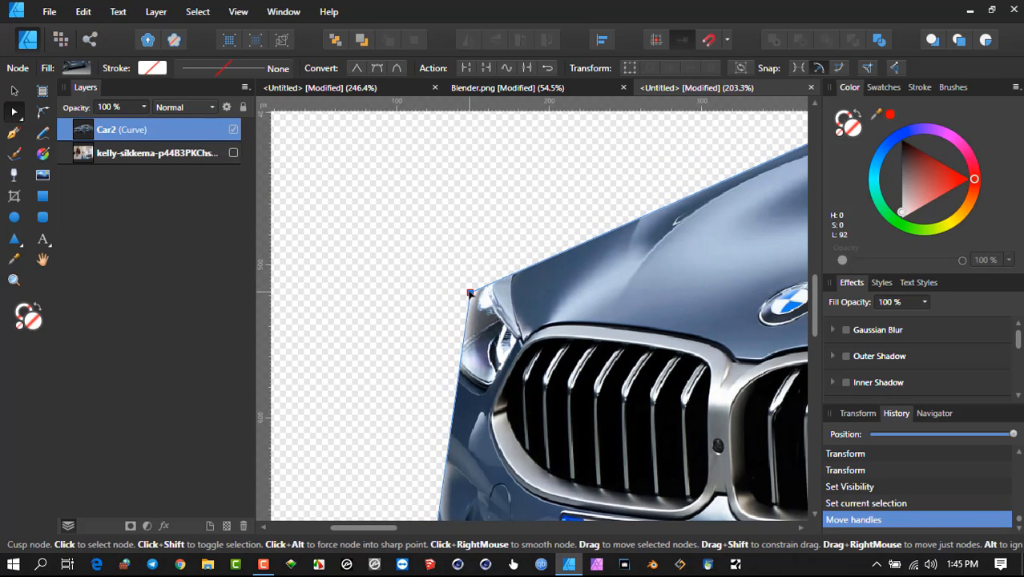
- Insert a curve node on the bonnet edge beside the headlight, make it sharp, and move it to where headlight and bonnet meet
{"action": "left_click", "coordinate": [537, 263]}
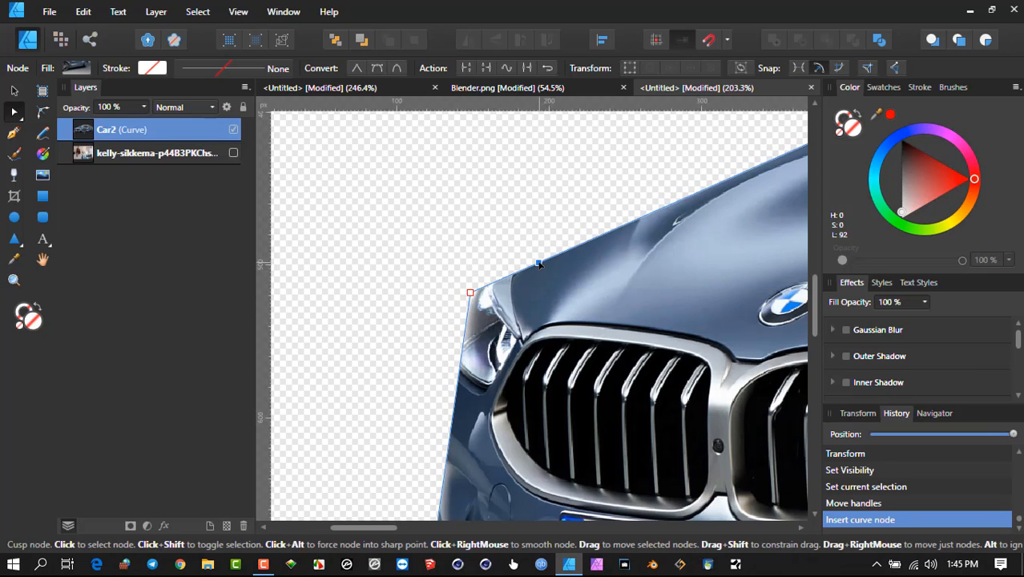
{"action": "left_click_drag", "start_coordinate": [539, 264], "coordinate": [483, 266]}
{"action": "left_click", "coordinate": [377, 67]}
{"action": "left_click", "coordinate": [357, 69]}
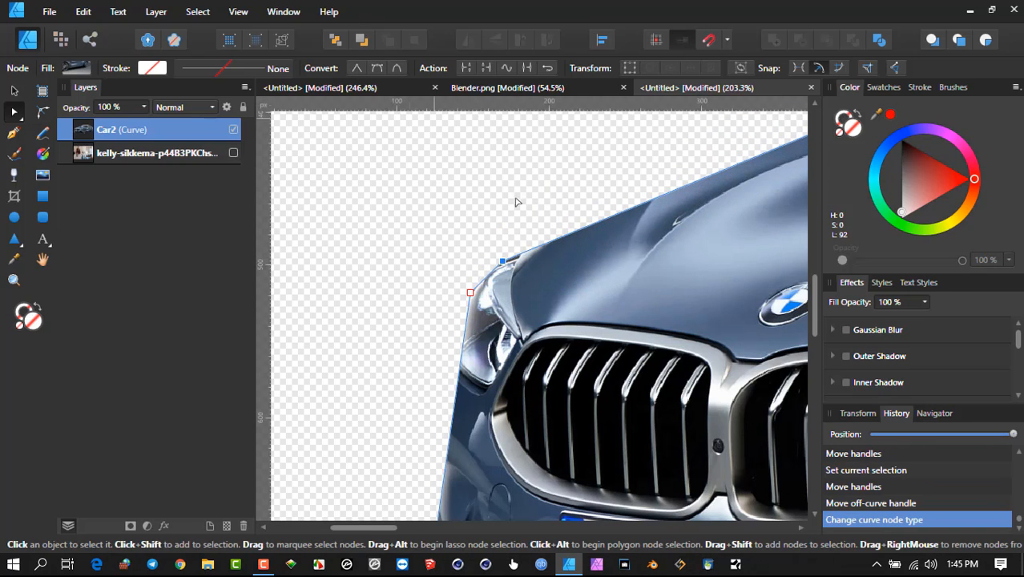
{"action": "scroll", "coordinate": [496, 247], "scroll_direction": "up", "scroll_amount": 4}
{"action": "left_click_drag", "start_coordinate": [496, 242], "coordinate": [531, 230]}
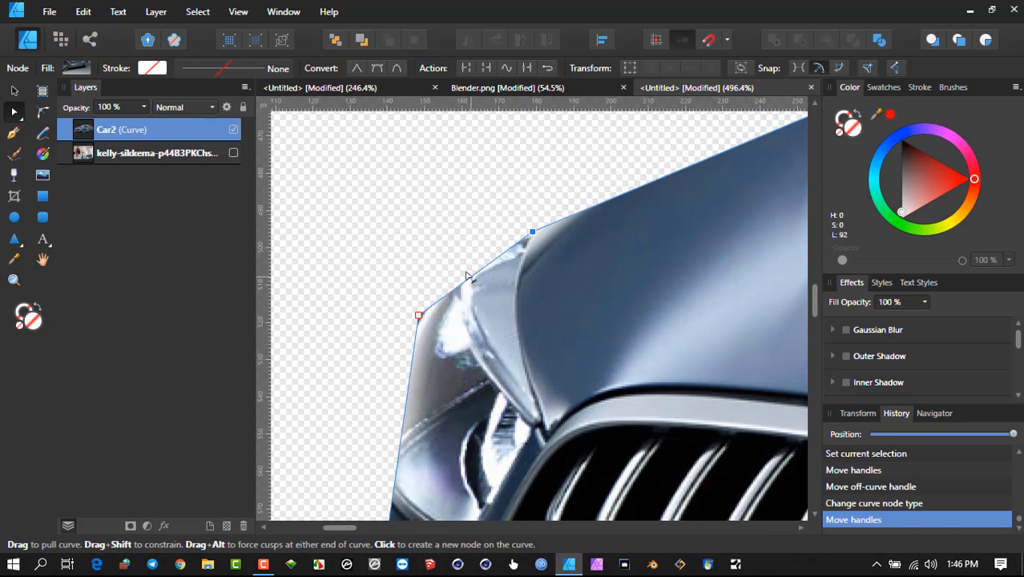
- Move the front corner node down the headlight's outer edge and bend the segment with its handles to follow the headlight's rounded outline
{"action": "mouse_move", "coordinate": [467, 275]}
{"action": "left_mouse_down"}
{"action": "mouse_move", "coordinate": [459, 253]}
{"action": "mouse_move", "coordinate": [448, 272]}
{"action": "left_mouse_up"}
{"action": "left_click_drag", "start_coordinate": [420, 317], "coordinate": [382, 495]}
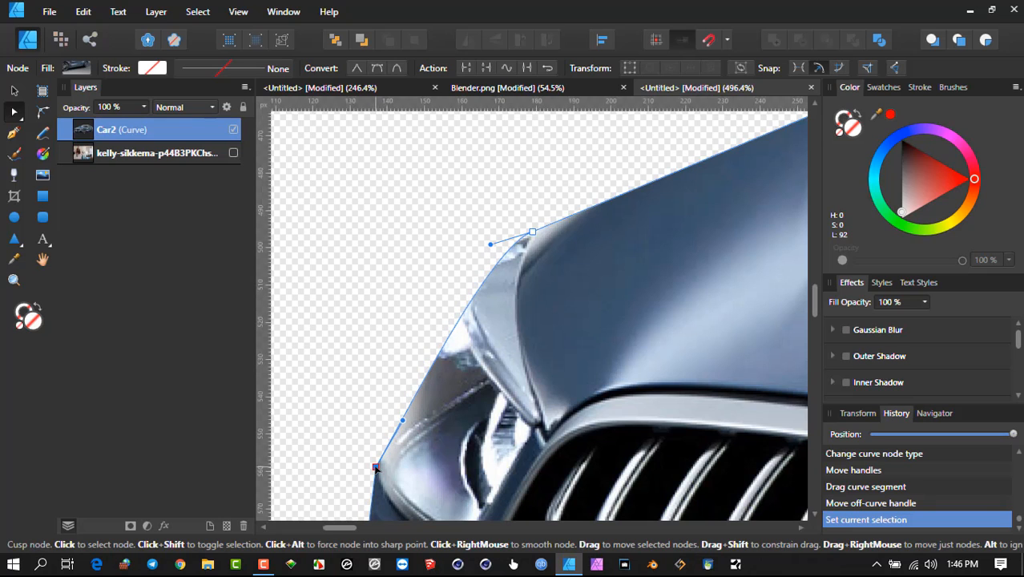
{"action": "left_click_drag", "start_coordinate": [418, 386], "coordinate": [398, 323]}
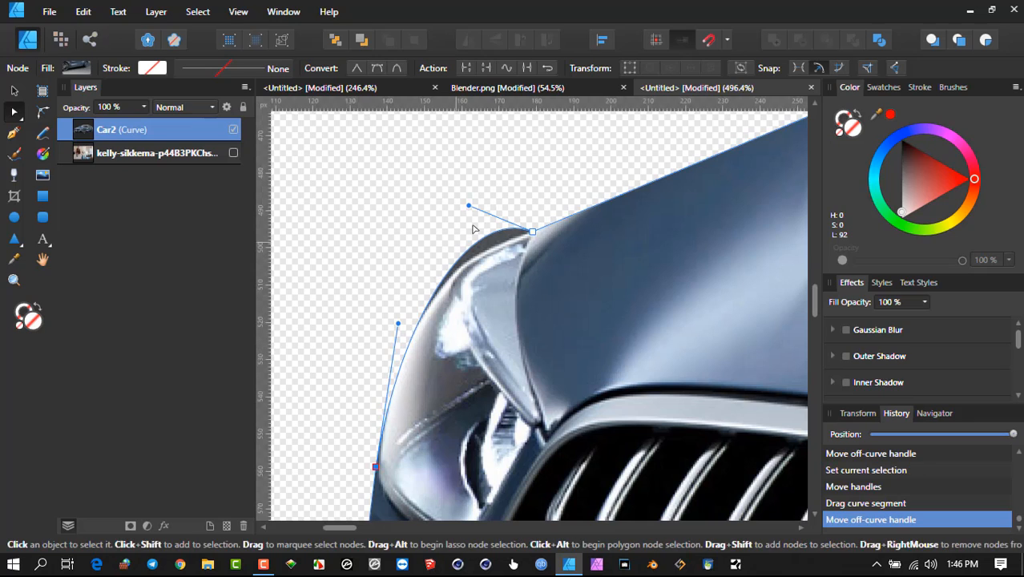
{"action": "left_click_drag", "start_coordinate": [469, 207], "coordinate": [438, 267]}
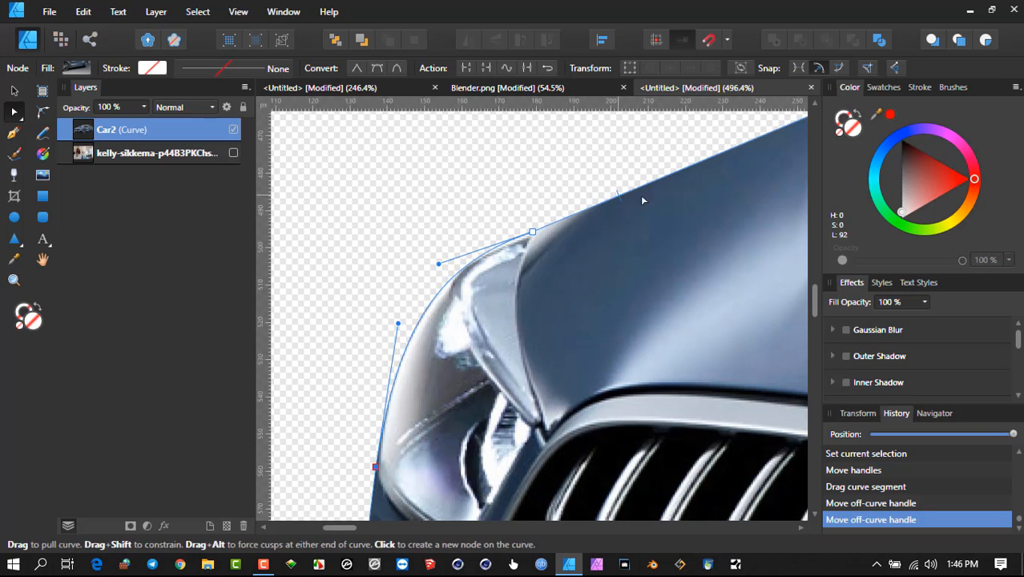
- Try to bend the bonnet edge segment beside the headlight, and undo the last drag that pulled it inwards
{"action": "left_click_drag", "start_coordinate": [654, 184], "coordinate": [651, 168]}
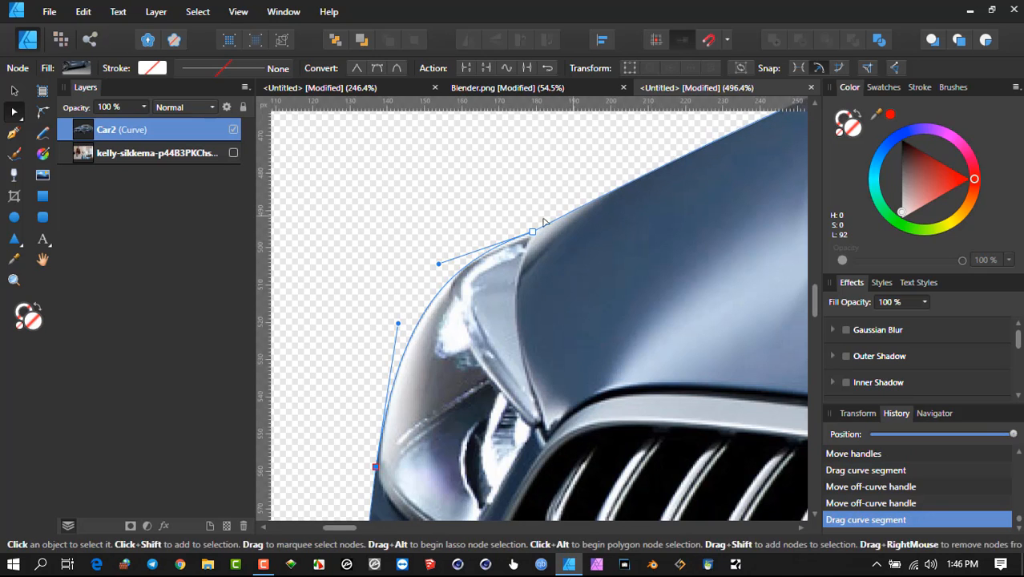
{"action": "left_click", "coordinate": [533, 233]}
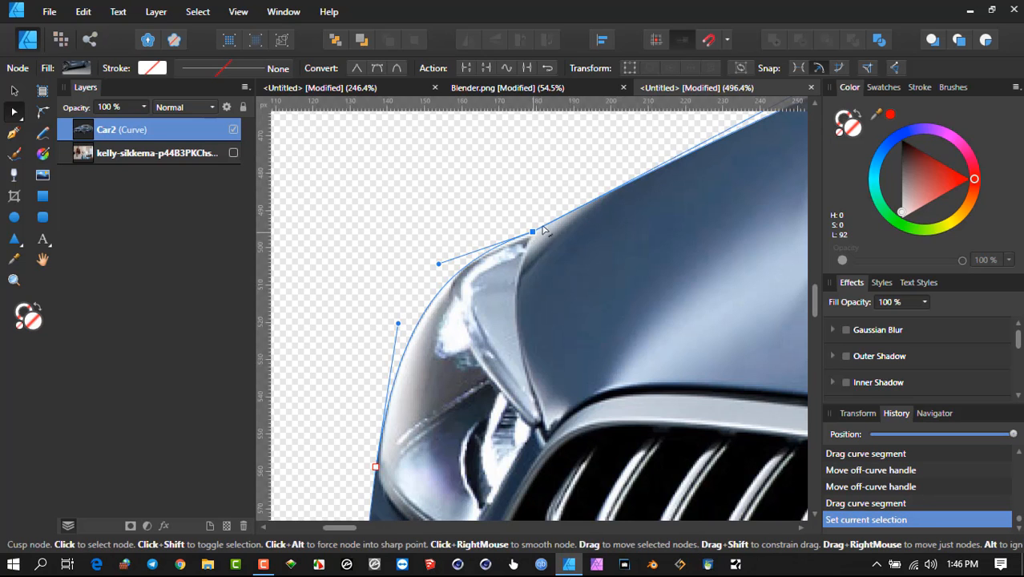
{"action": "left_click_drag", "start_coordinate": [570, 213], "coordinate": [413, 287]}
{"action": "scroll", "coordinate": [605, 230], "scroll_direction": "down", "scroll_amount": 2}
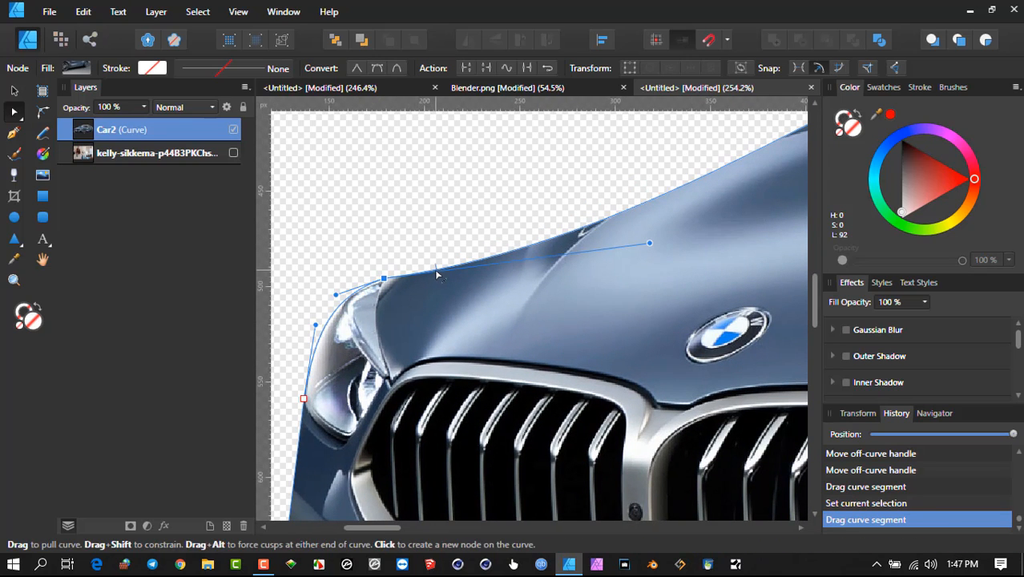
{"action": "key", "text": "ctrl+z"}
{"action": "key", "text": "ctrl+z"}
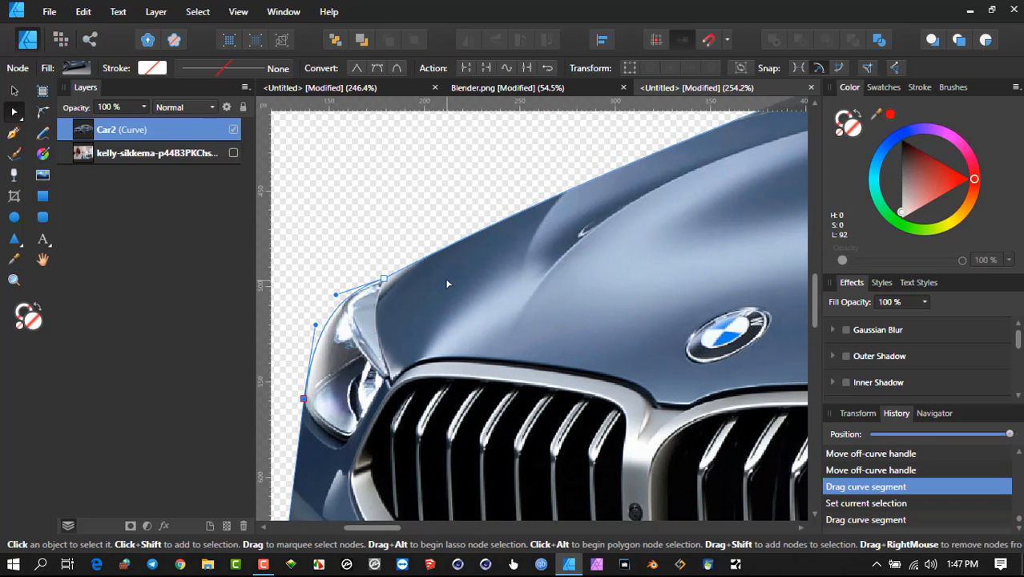
- Try to pull the bonnet edge segment outwards into a rounded curve, and undo all bends made to that segment
{"action": "left_click_drag", "start_coordinate": [412, 267], "coordinate": [488, 261]}
{"action": "scroll", "coordinate": [479, 281], "scroll_direction": "up", "scroll_amount": 3}
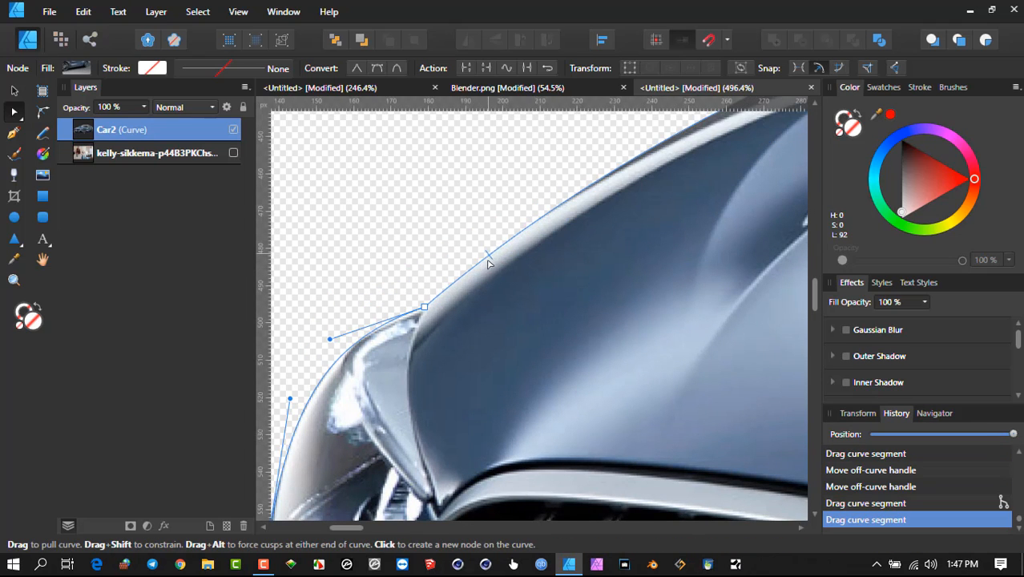
{"action": "scroll", "coordinate": [491, 271], "scroll_direction": "down", "scroll_amount": 3}
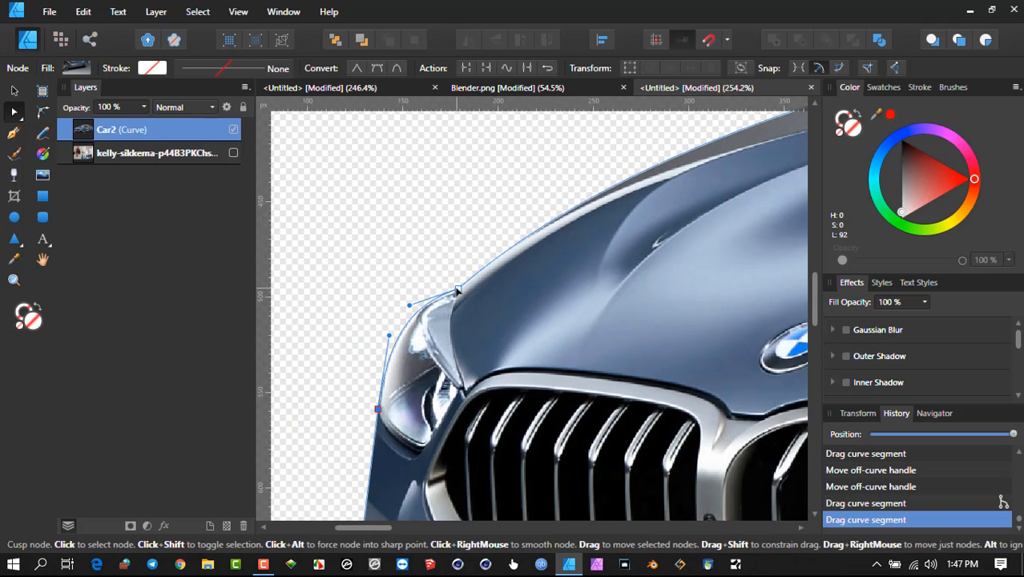
{"action": "left_click", "coordinate": [459, 289]}
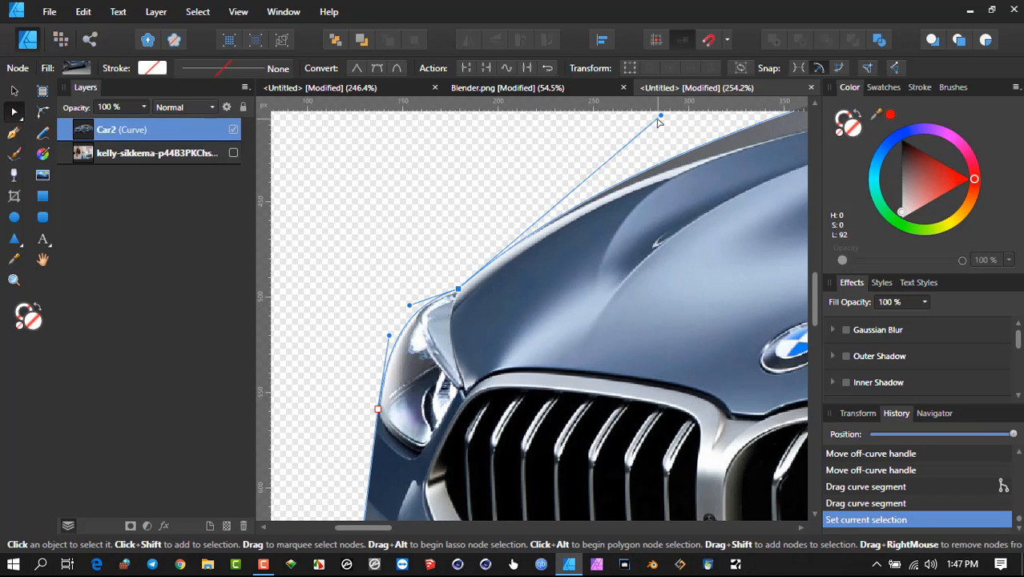
{"action": "key", "text": "ctrl+z"}
{"action": "key", "text": "ctrl+z"}
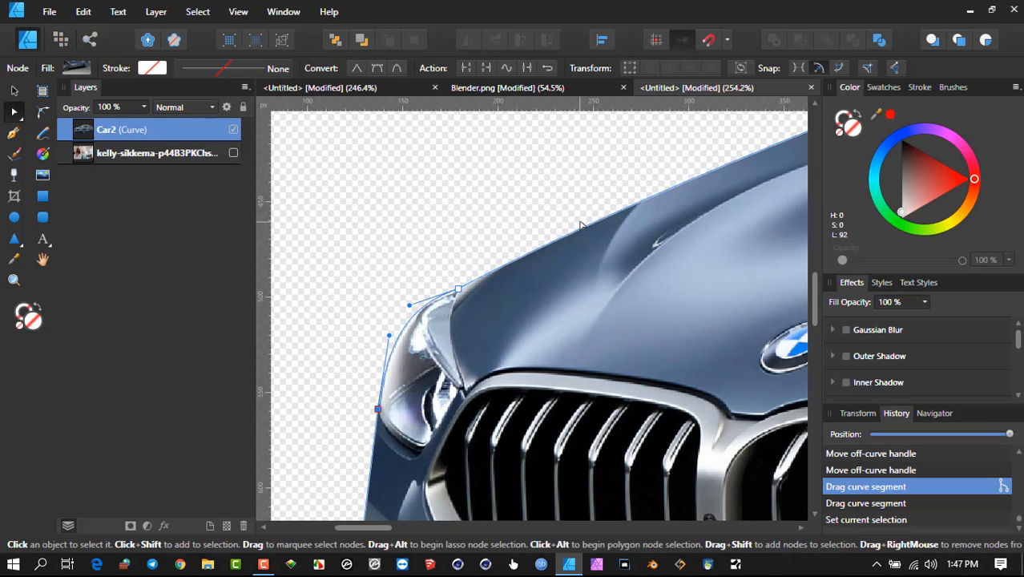
{"action": "left_click", "coordinate": [459, 290]}
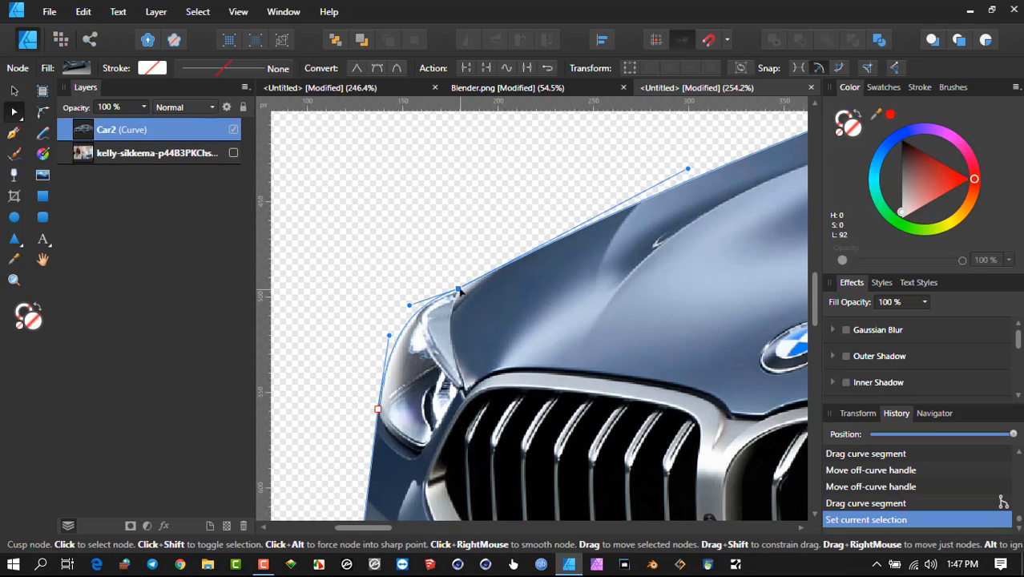
{"action": "key", "text": "ctrl+z"}
{"action": "key", "text": "ctrl+z"}
- Move the curve node above the far side mirror down to where the mirror's base meets the bonnet
{"action": "left_click", "coordinate": [458, 290]}
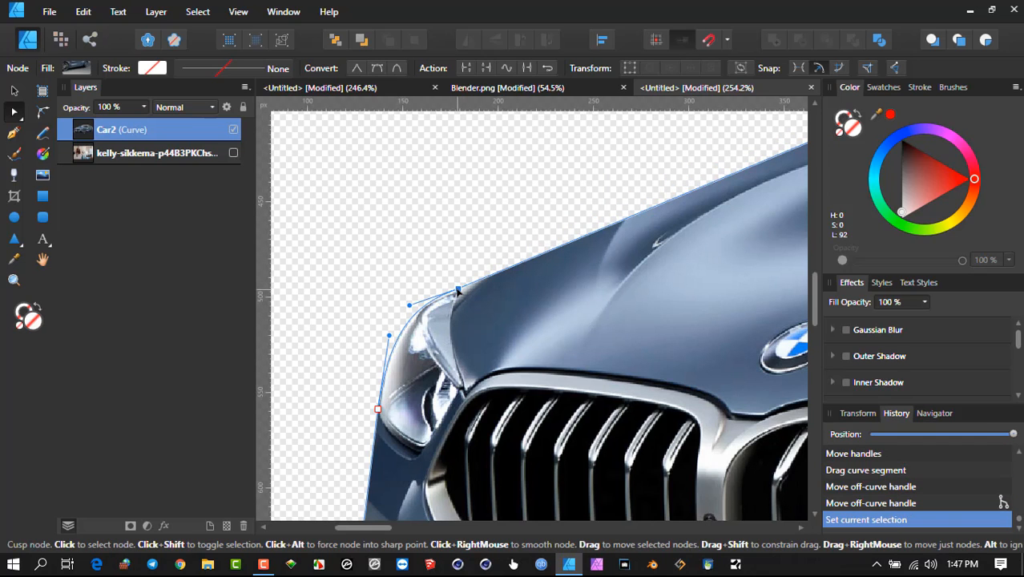
{"action": "scroll", "coordinate": [539, 234], "scroll_direction": "up", "scroll_amount": 1}
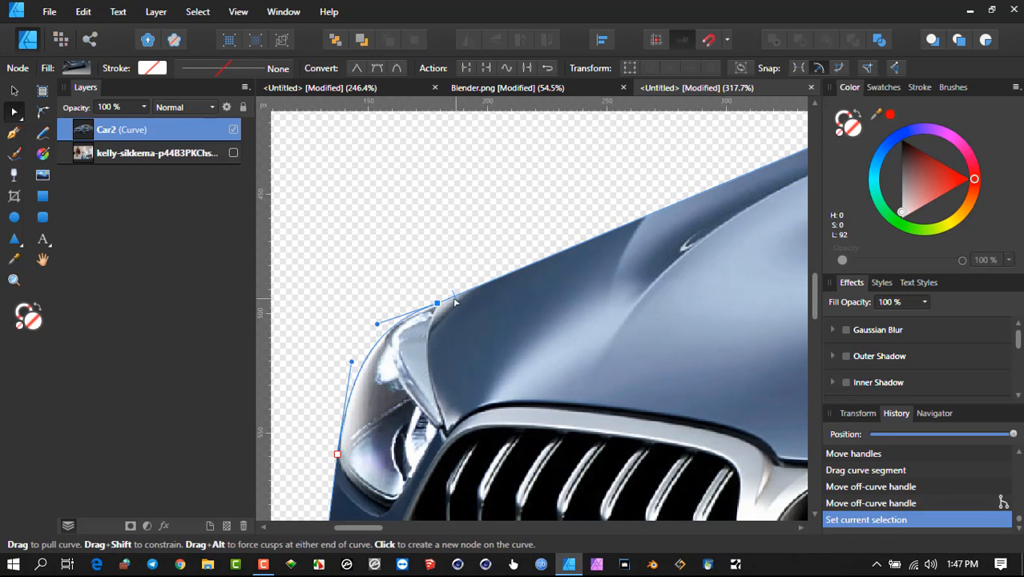
{"action": "left_click_drag", "start_coordinate": [409, 323], "coordinate": [457, 279]}
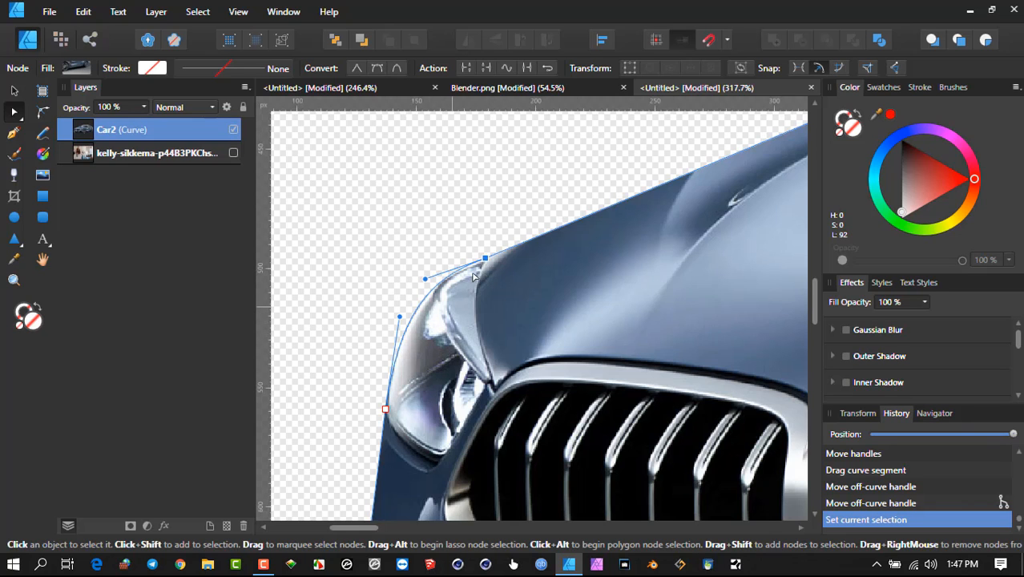
{"action": "scroll", "coordinate": [472, 276], "scroll_direction": "down", "scroll_amount": 6}
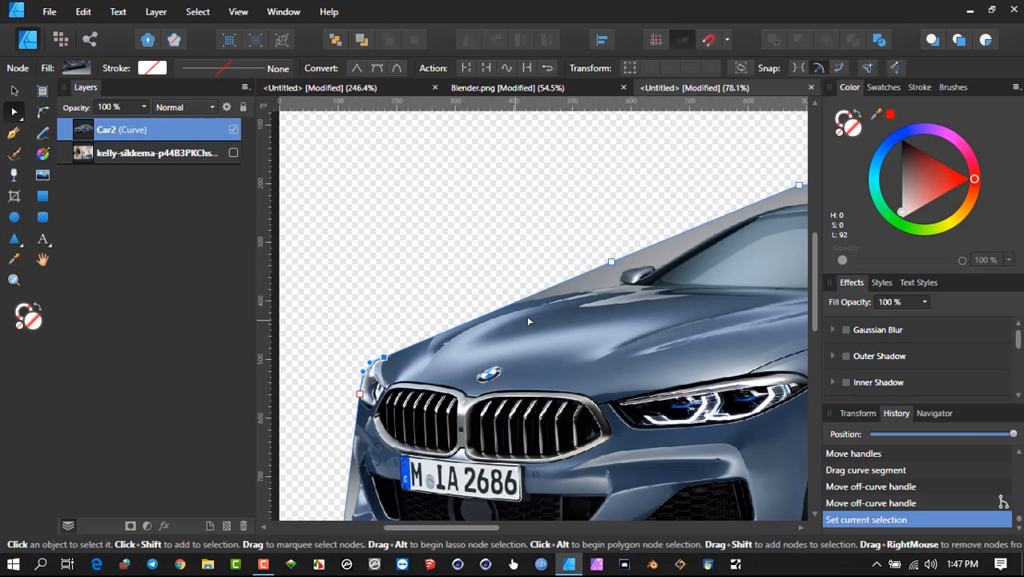
{"action": "left_click_drag", "start_coordinate": [611, 261], "coordinate": [629, 286]}
{"action": "scroll", "coordinate": [629, 286], "scroll_direction": "up", "scroll_amount": 8}
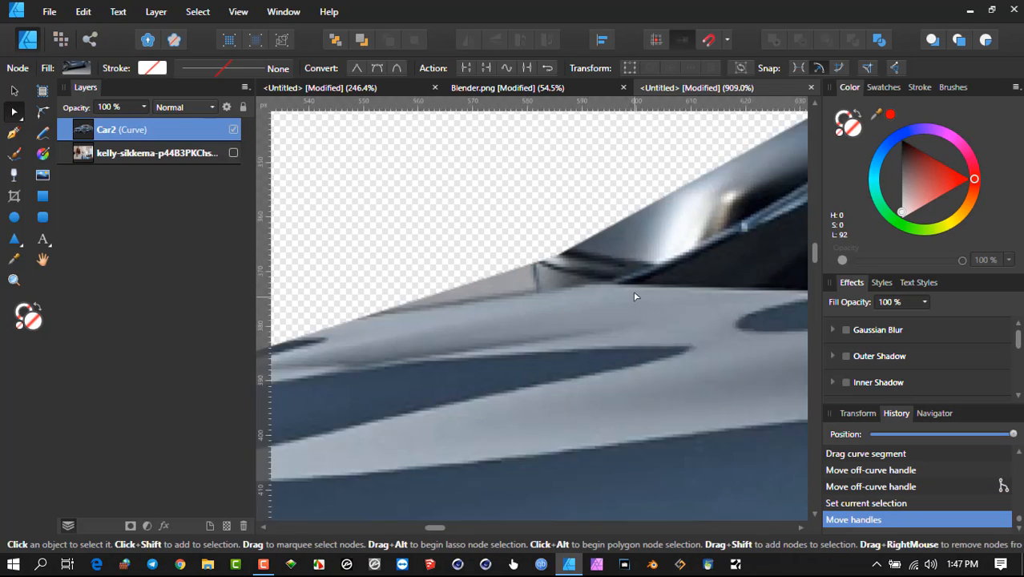
{"action": "left_click_drag", "start_coordinate": [516, 244], "coordinate": [433, 255]}
{"action": "left_click_drag", "start_coordinate": [474, 287], "coordinate": [478, 290]}
- Insert a curve node midway along the bonnet edge between headlight and far mirror, and move it onto the outline
{"action": "scroll", "coordinate": [459, 282], "scroll_direction": "down", "scroll_amount": 6}
{"action": "scroll", "coordinate": [411, 281], "scroll_direction": "down", "scroll_amount": 4}
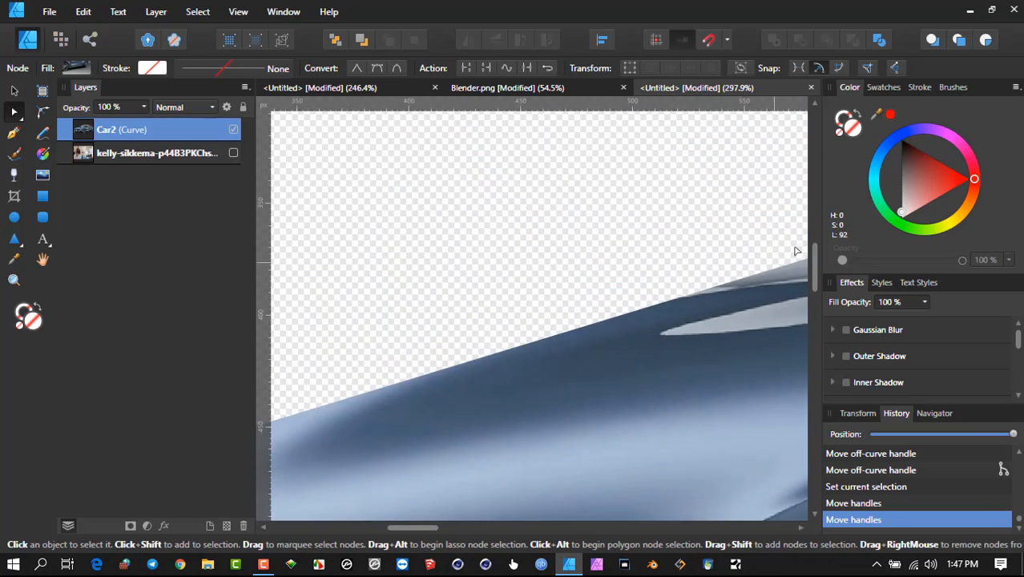
{"action": "left_click_drag", "start_coordinate": [504, 307], "coordinate": [664, 267]}
{"action": "scroll", "coordinate": [475, 291], "scroll_direction": "up", "scroll_amount": 5}
{"action": "scroll", "coordinate": [439, 290], "scroll_direction": "down", "scroll_amount": 5}
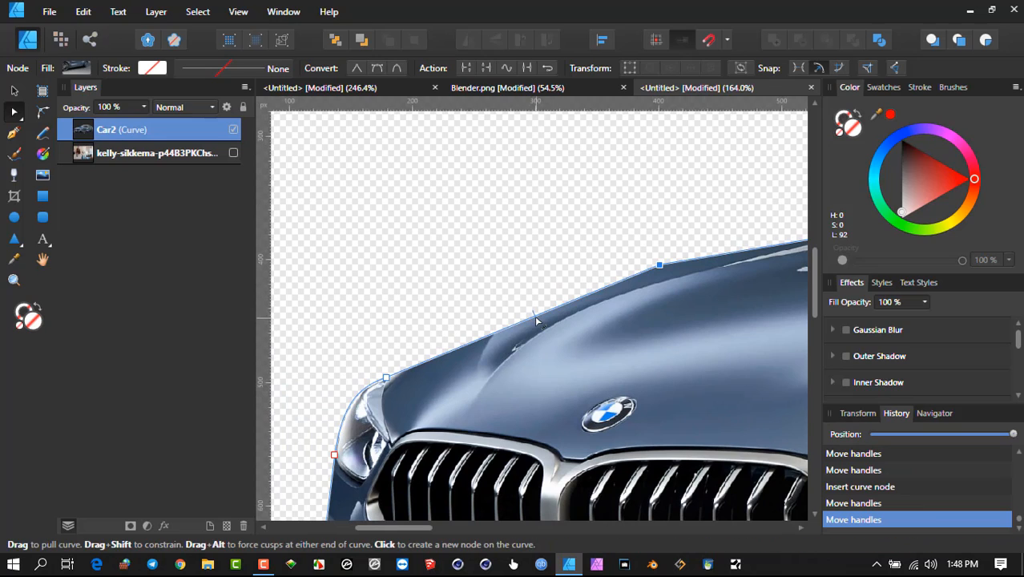
- Bend the segments on both sides of the middle bonnet node to follow the curved bonnet edge
{"action": "mouse_move", "coordinate": [535, 317]}
{"action": "left_mouse_down"}
{"action": "mouse_move", "coordinate": [520, 282]}
{"action": "mouse_move", "coordinate": [526, 305]}
{"action": "mouse_move", "coordinate": [541, 289]}
{"action": "mouse_move", "coordinate": [528, 301]}
{"action": "left_mouse_up"}
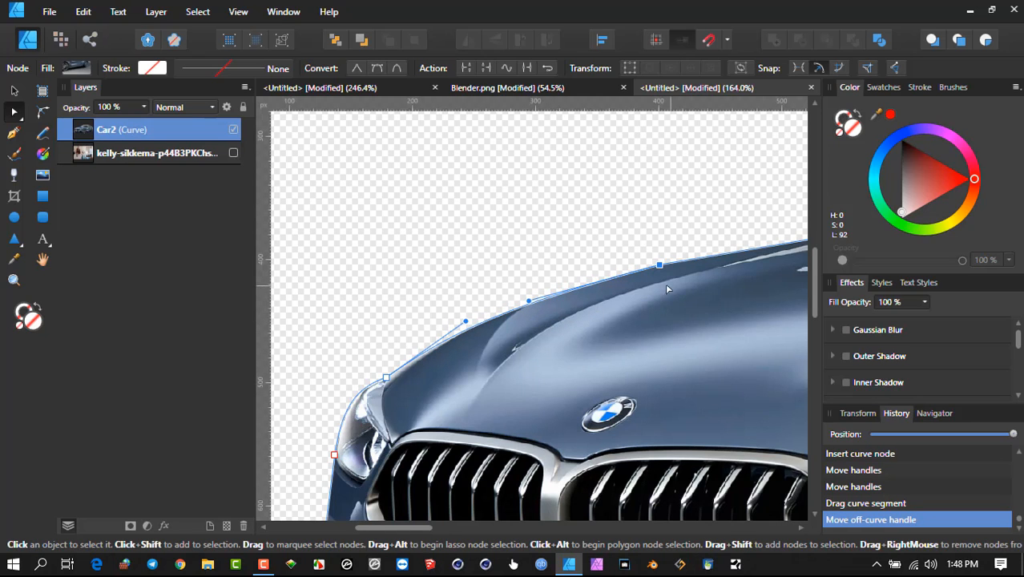
{"action": "left_click_drag", "start_coordinate": [666, 285], "coordinate": [557, 294]}
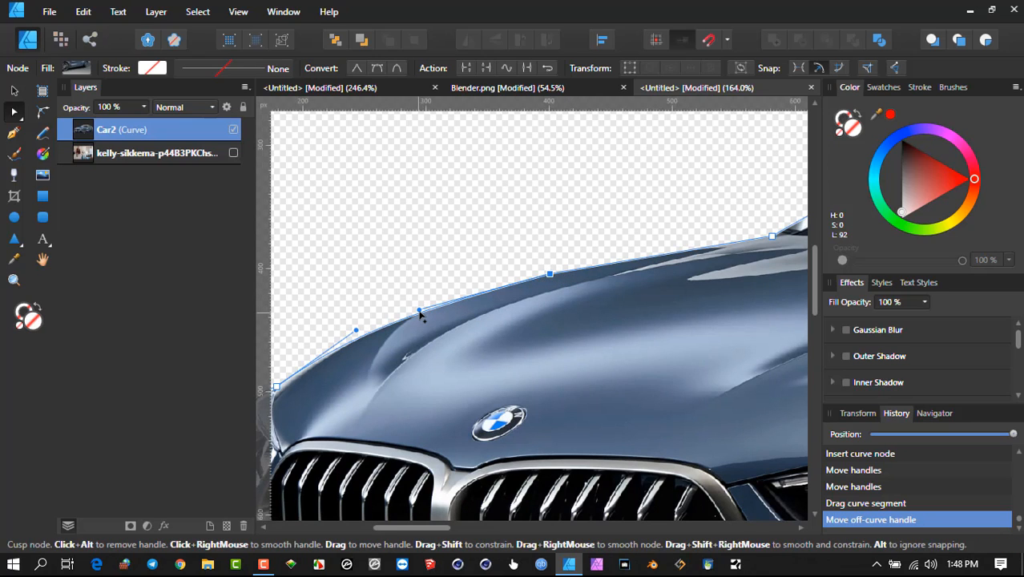
{"action": "scroll", "coordinate": [592, 274], "scroll_direction": "up", "scroll_amount": 3}
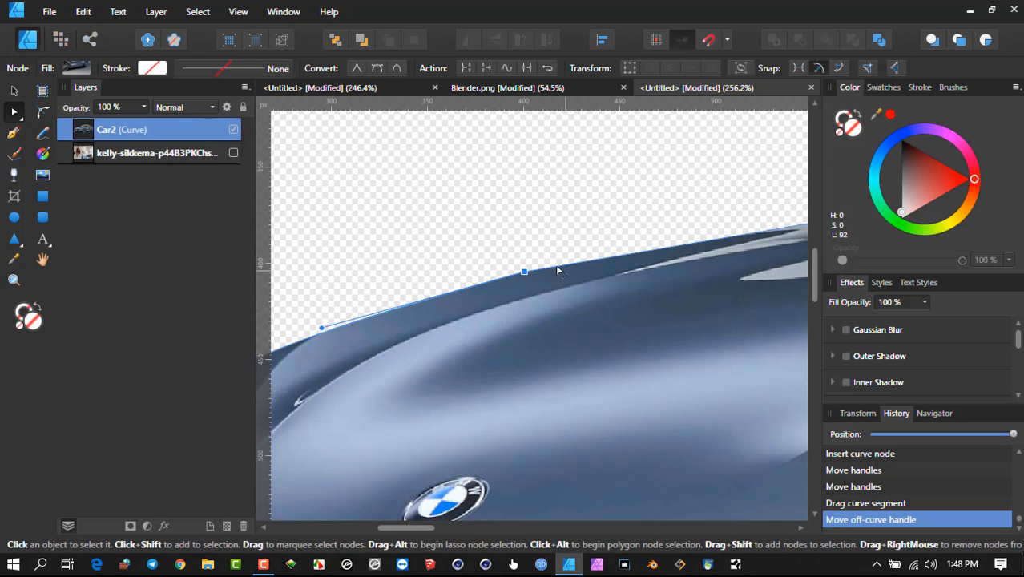
{"action": "left_click_drag", "start_coordinate": [559, 271], "coordinate": [406, 285]}
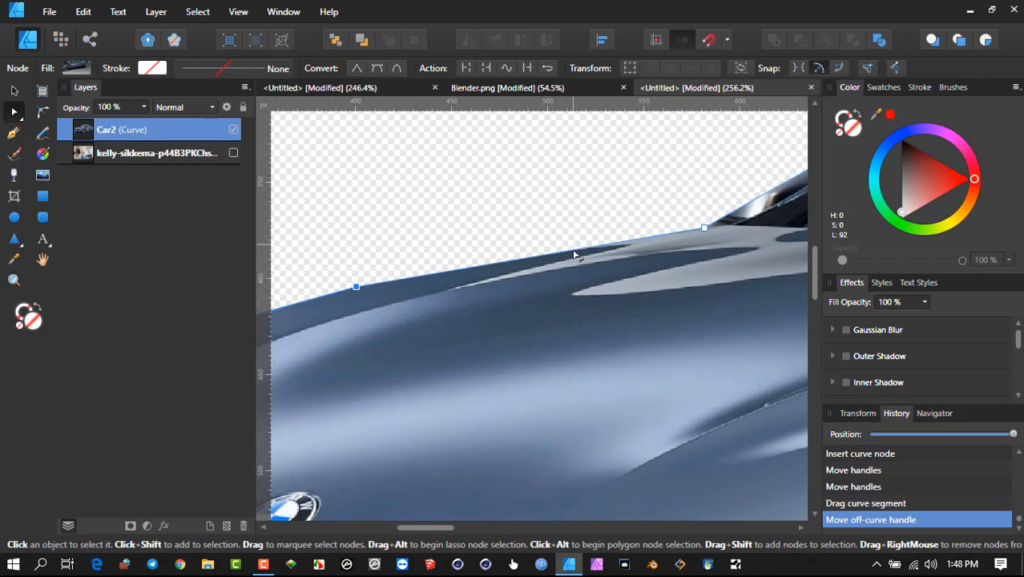
{"action": "left_click_drag", "start_coordinate": [566, 250], "coordinate": [657, 236]}
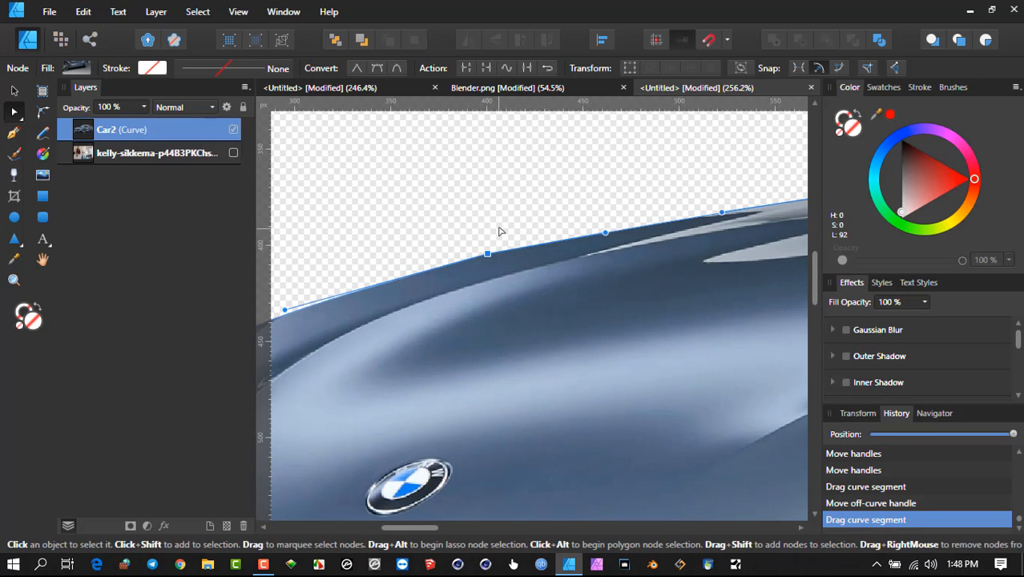
- Try to round the middle bonnet node with the Corner tool at a 48.9 px radius, and undo the rounding
{"action": "left_click_drag", "start_coordinate": [500, 230], "coordinate": [556, 194]}
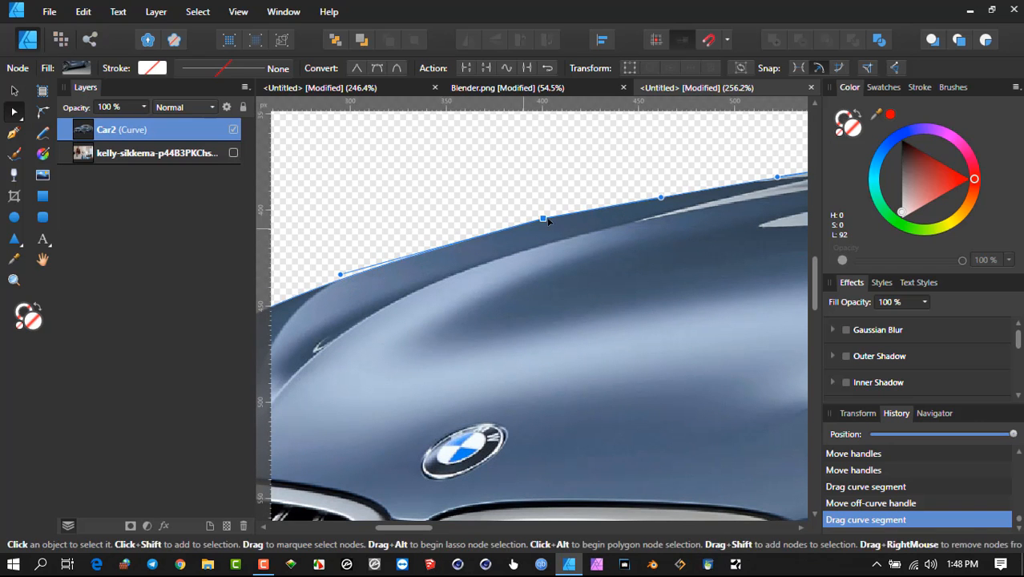
{"action": "scroll", "coordinate": [541, 219], "scroll_direction": "up", "scroll_amount": 5}
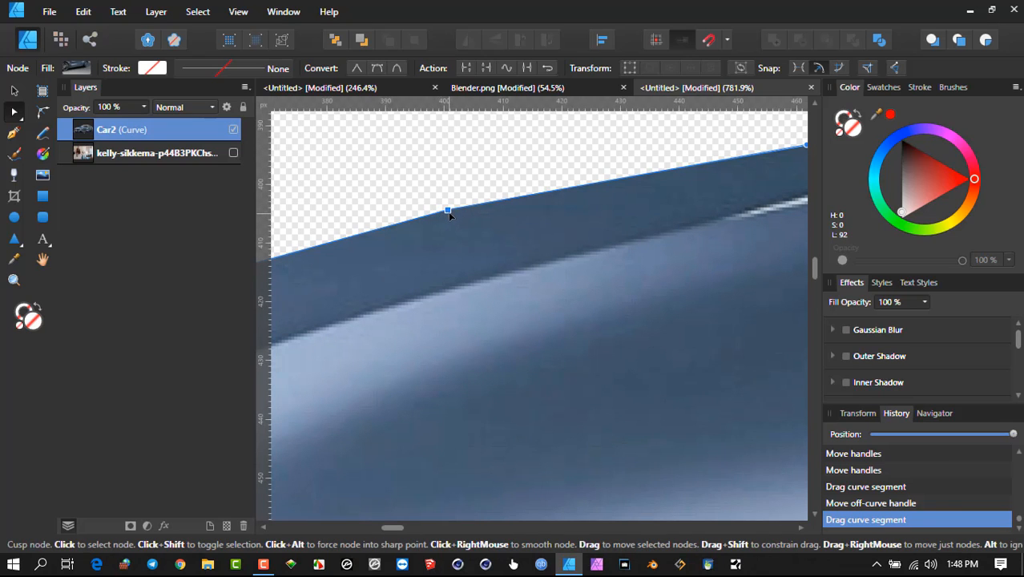
{"action": "key", "text": "c"}
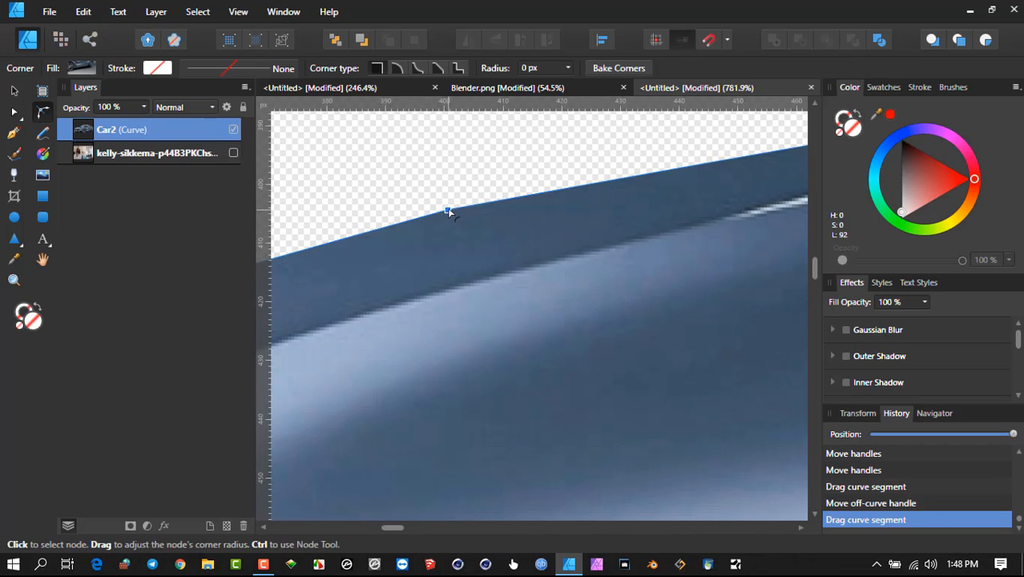
{"action": "left_click_drag", "start_coordinate": [456, 229], "coordinate": [534, 382]}
{"action": "left_click_drag", "start_coordinate": [616, 542], "coordinate": [601, 467]}
{"action": "scroll", "coordinate": [509, 338], "scroll_direction": "down", "scroll_amount": 5}
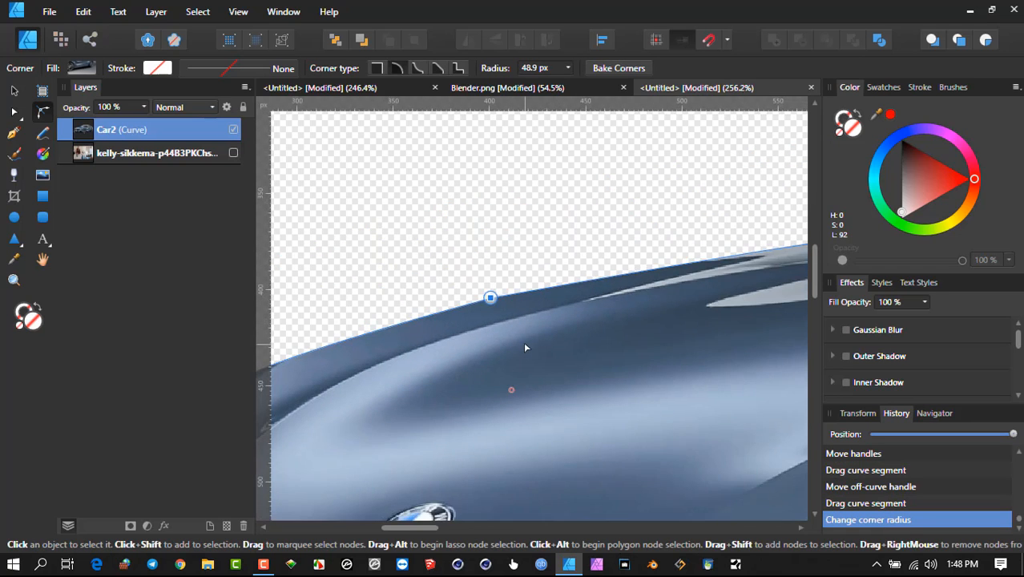
{"action": "scroll", "coordinate": [524, 324], "scroll_direction": "down", "scroll_amount": 2}
{"action": "key", "text": "ctrl+z"}
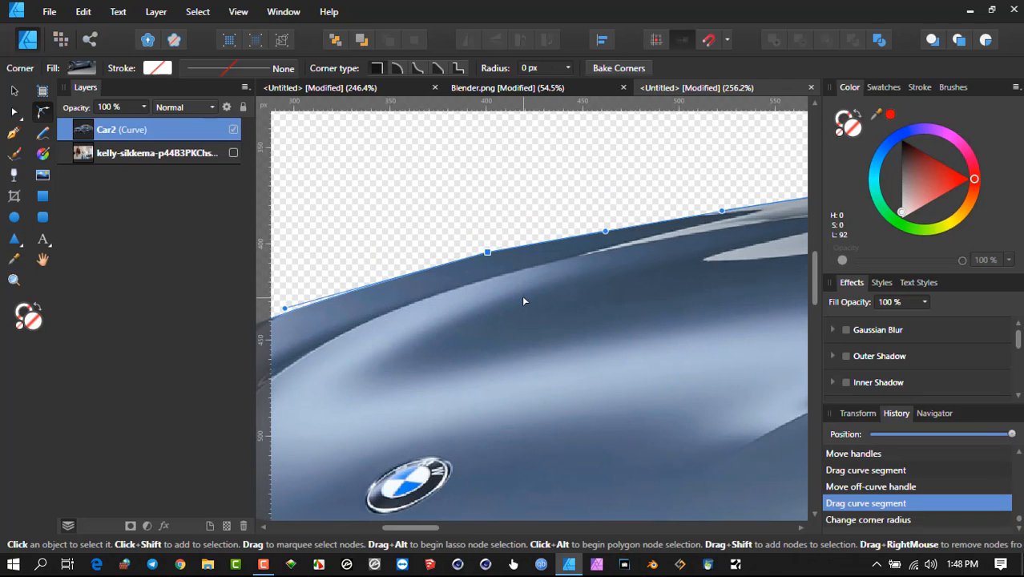
- Select the middle bonnet node with the Node tool and convert it to a smooth node
{"action": "left_click_drag", "start_coordinate": [464, 225], "coordinate": [504, 273]}
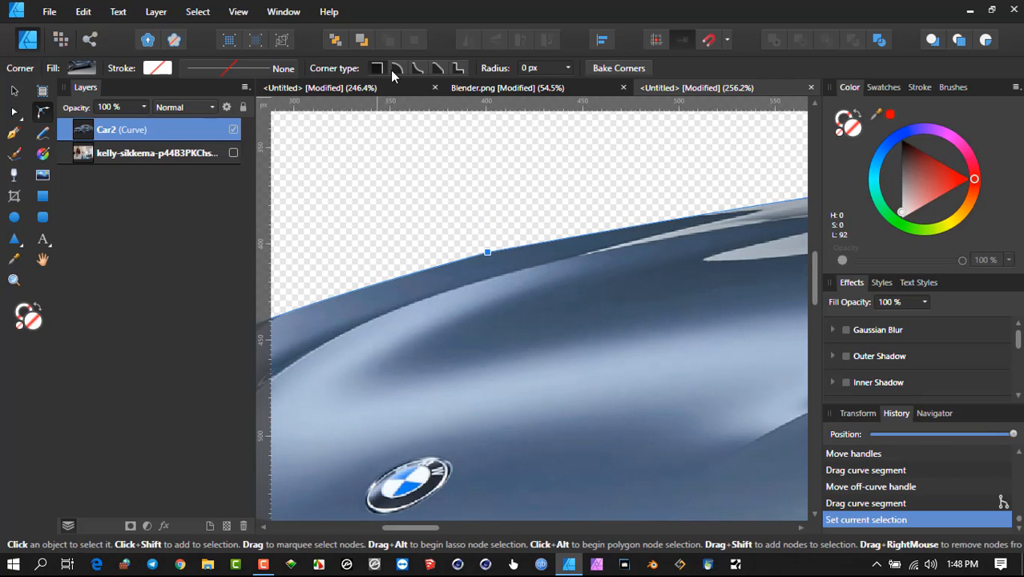
{"action": "left_click", "coordinate": [18, 114]}
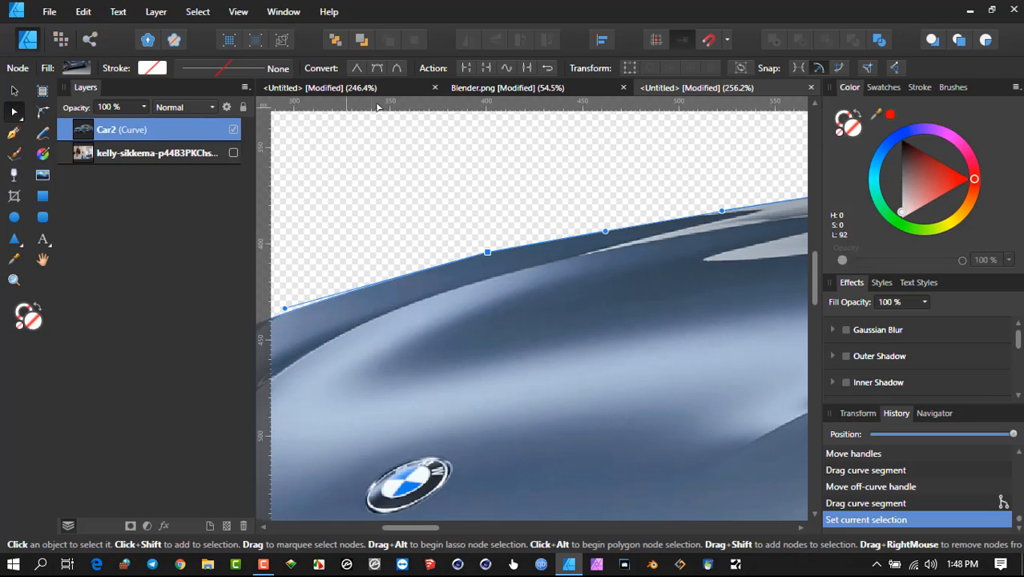
{"action": "left_click", "coordinate": [379, 69]}
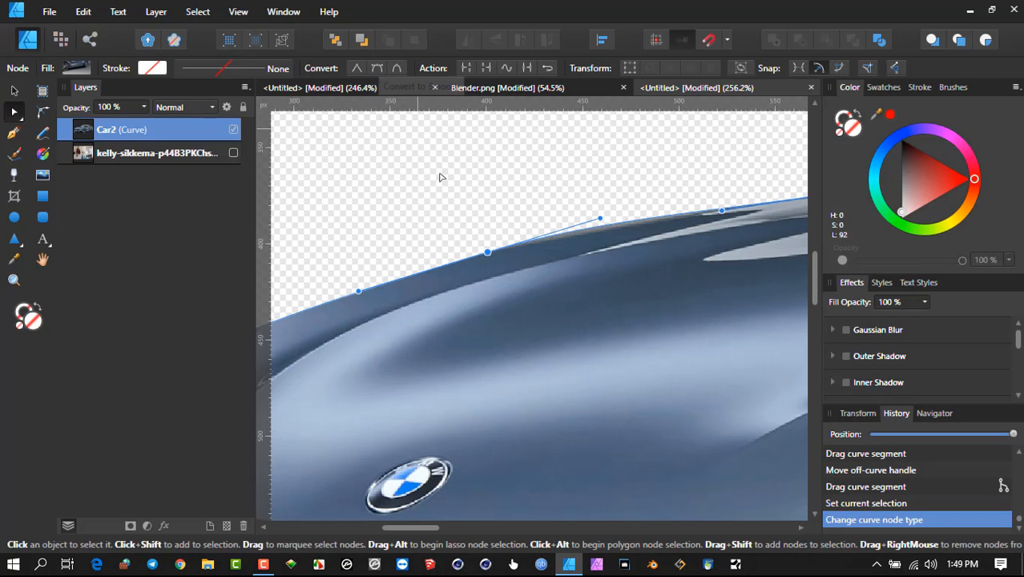
- Adjust the handles on both sides of the middle bonnet node to fit the bonnet edge, and deselect the curve
{"action": "scroll", "coordinate": [468, 197], "scroll_direction": "down", "scroll_amount": 3}
{"action": "scroll", "coordinate": [503, 215], "scroll_direction": "up", "scroll_amount": 4}
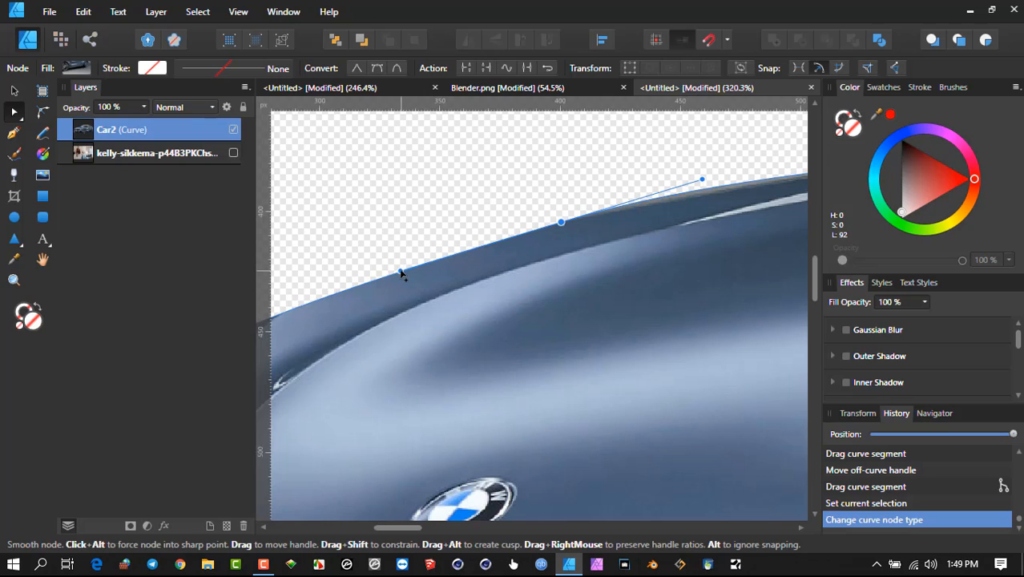
{"action": "left_click_drag", "start_coordinate": [402, 274], "coordinate": [408, 252]}
{"action": "left_click_drag", "start_coordinate": [419, 261], "coordinate": [168, 332]}
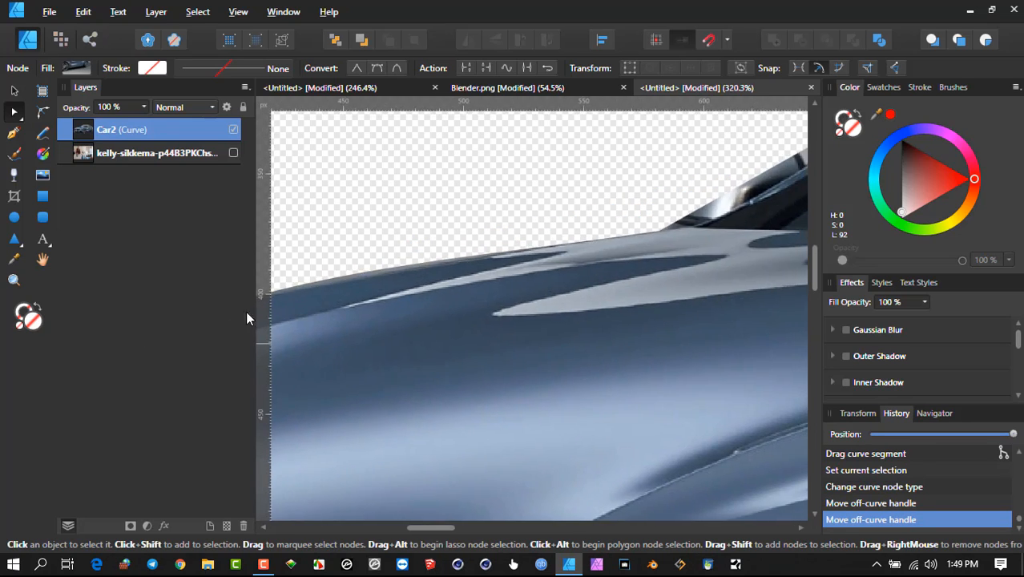
{"action": "left_click_drag", "start_coordinate": [504, 286], "coordinate": [563, 281]}
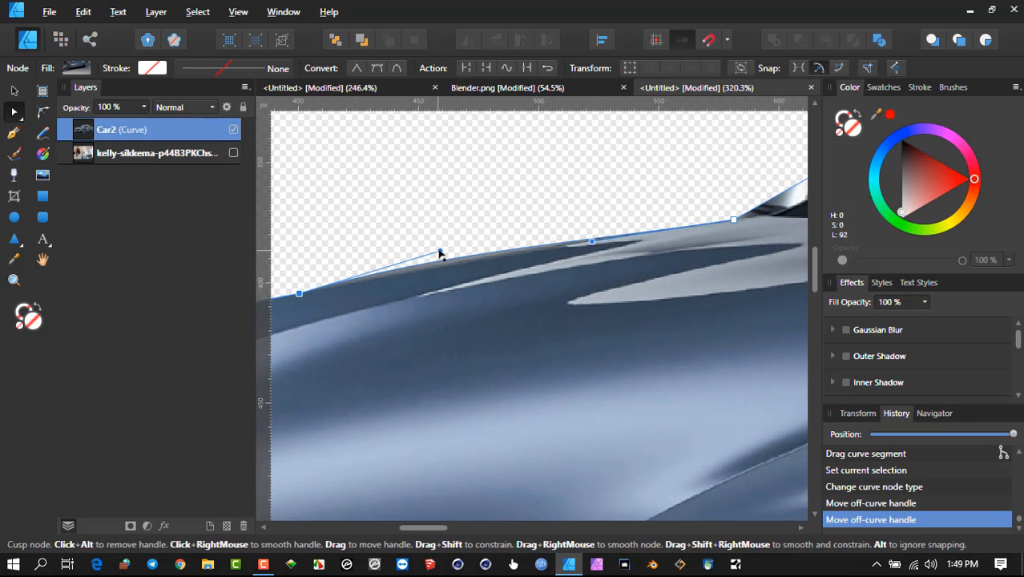
{"action": "left_click_drag", "start_coordinate": [440, 250], "coordinate": [481, 250]}
{"action": "scroll", "coordinate": [525, 226], "scroll_direction": "down", "scroll_amount": 5}
{"action": "left_click", "coordinate": [468, 187]}
{"action": "scroll", "coordinate": [504, 232], "scroll_direction": "down", "scroll_amount": 5}
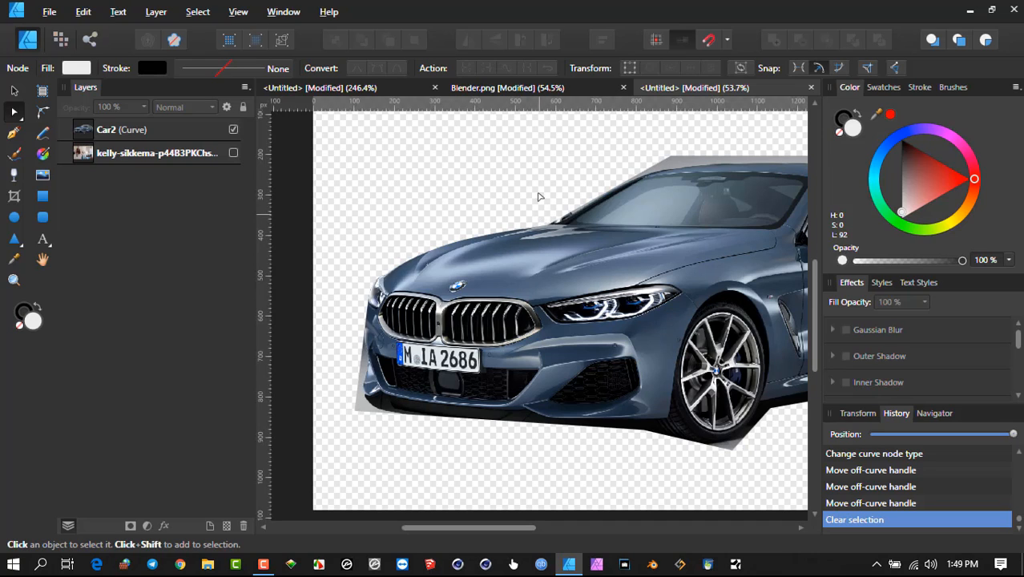
- Insert a curve node on the car outline above the far mirror's base and move it to the mirror's upper corner
{"action": "scroll", "coordinate": [534, 218], "scroll_direction": "up", "scroll_amount": 1}
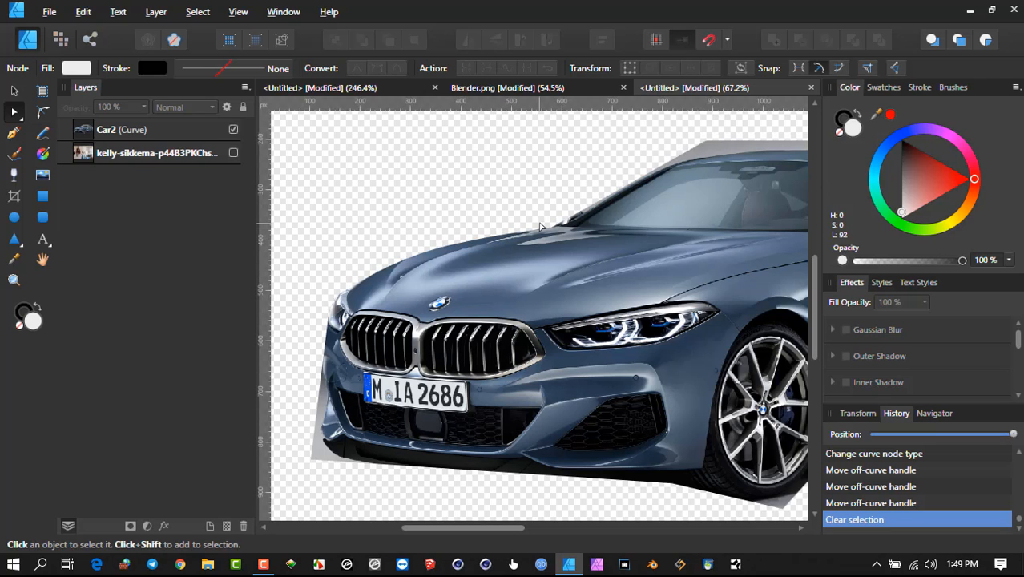
{"action": "scroll", "coordinate": [641, 200], "scroll_direction": "down", "scroll_amount": 3}
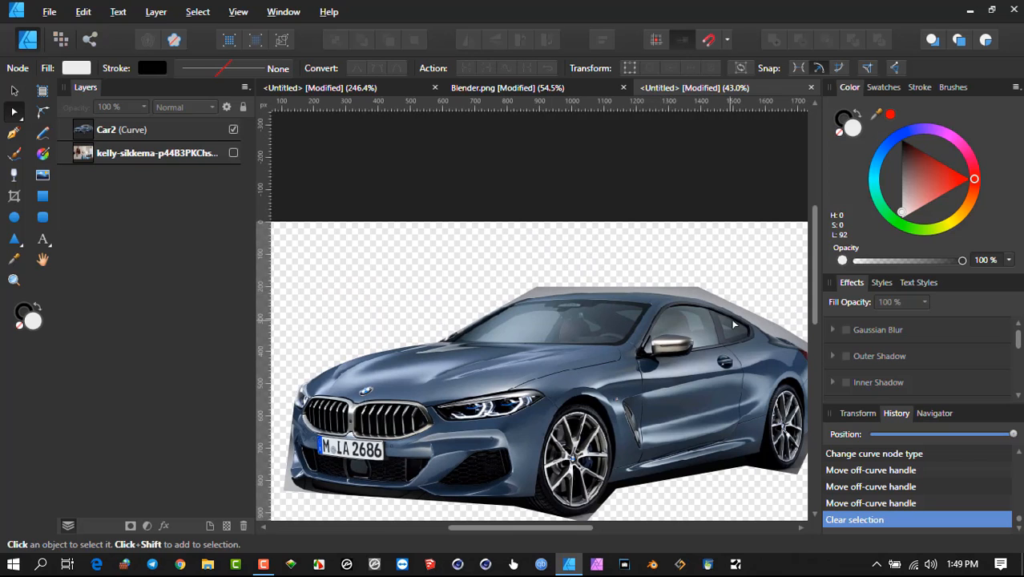
{"action": "scroll", "coordinate": [539, 325], "scroll_direction": "up", "scroll_amount": 8}
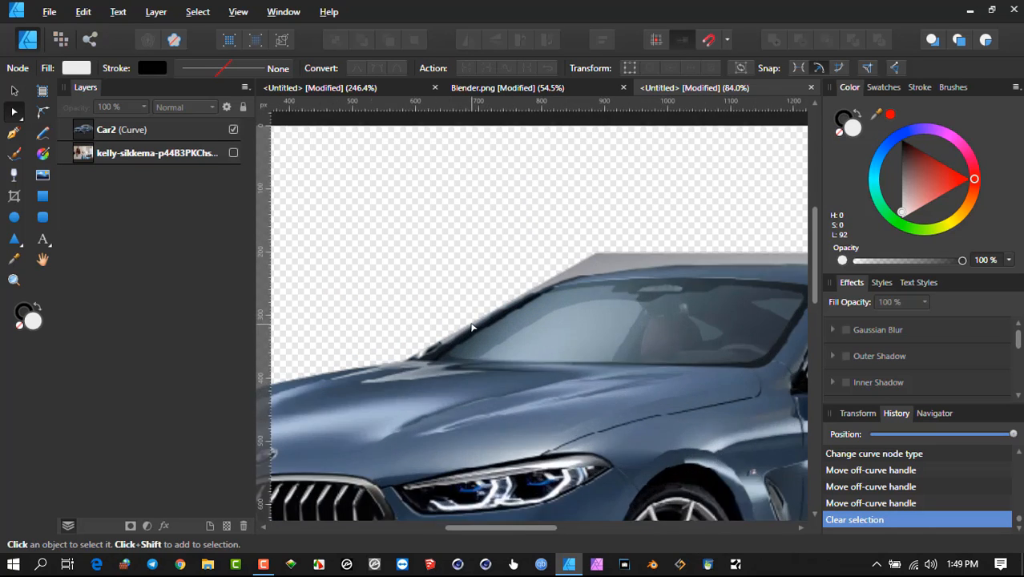
{"action": "left_click_drag", "start_coordinate": [579, 256], "coordinate": [629, 249]}
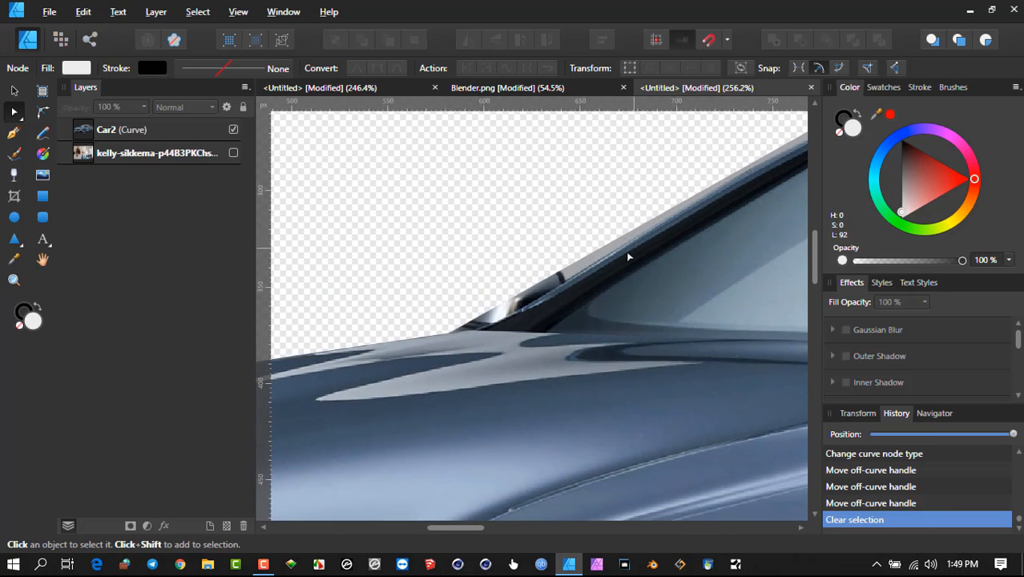
{"action": "left_click", "coordinate": [484, 327]}
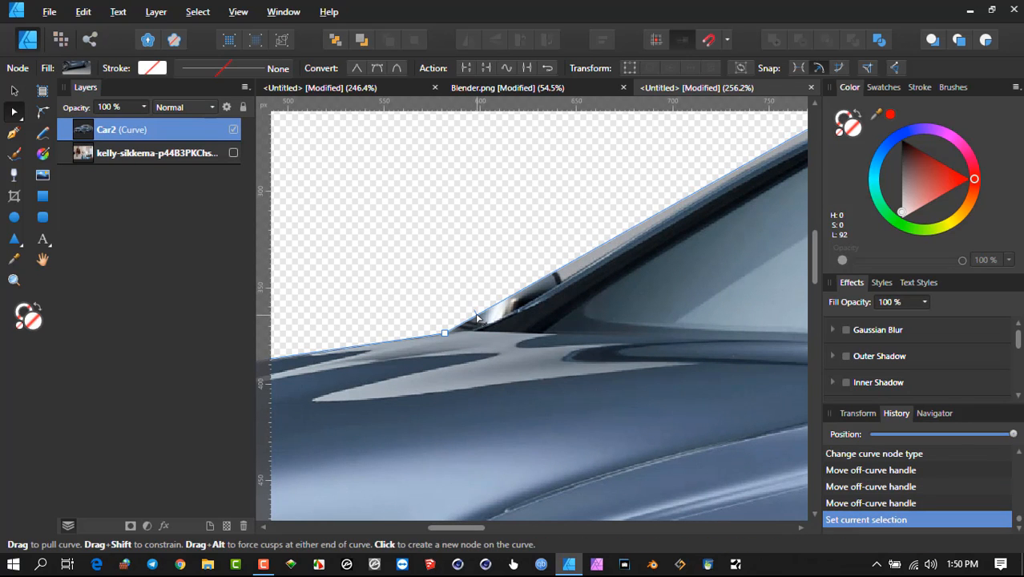
{"action": "left_click", "coordinate": [479, 318]}
{"action": "left_click_drag", "start_coordinate": [479, 318], "coordinate": [452, 290]}
- Bend the segment between the mirror's upper corner and the bonnet around the mirror's rounded side, fine-tuning the corner node and lower handle
{"action": "scroll", "coordinate": [452, 290], "scroll_direction": "up", "scroll_amount": 5}
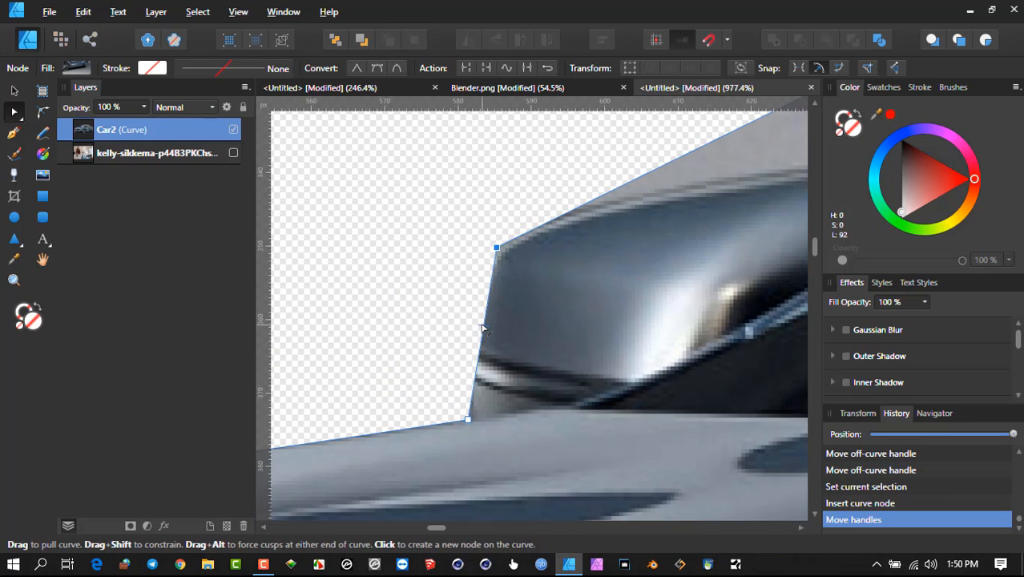
{"action": "mouse_move", "coordinate": [477, 327]}
{"action": "left_mouse_down"}
{"action": "mouse_move", "coordinate": [448, 317]}
{"action": "mouse_move", "coordinate": [466, 331]}
{"action": "left_mouse_up"}
{"action": "left_click_drag", "start_coordinate": [497, 247], "coordinate": [501, 252]}
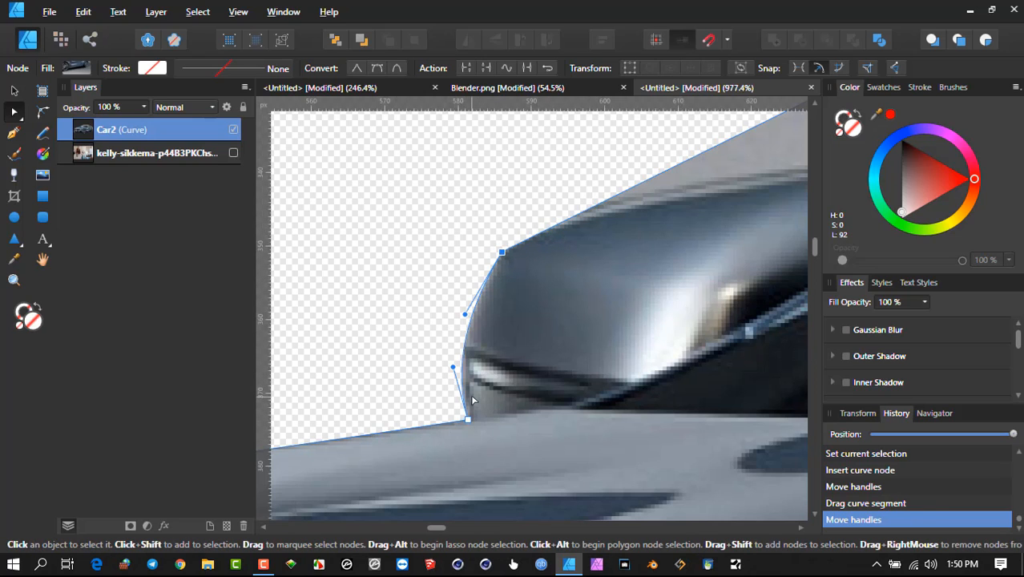
{"action": "scroll", "coordinate": [468, 395], "scroll_direction": "up", "scroll_amount": 2}
{"action": "left_click_drag", "start_coordinate": [442, 351], "coordinate": [463, 343]}
- Insert three curve nodes on the outline beside the dark seam at the foot of the far mirror
{"action": "left_click", "coordinate": [465, 366]}
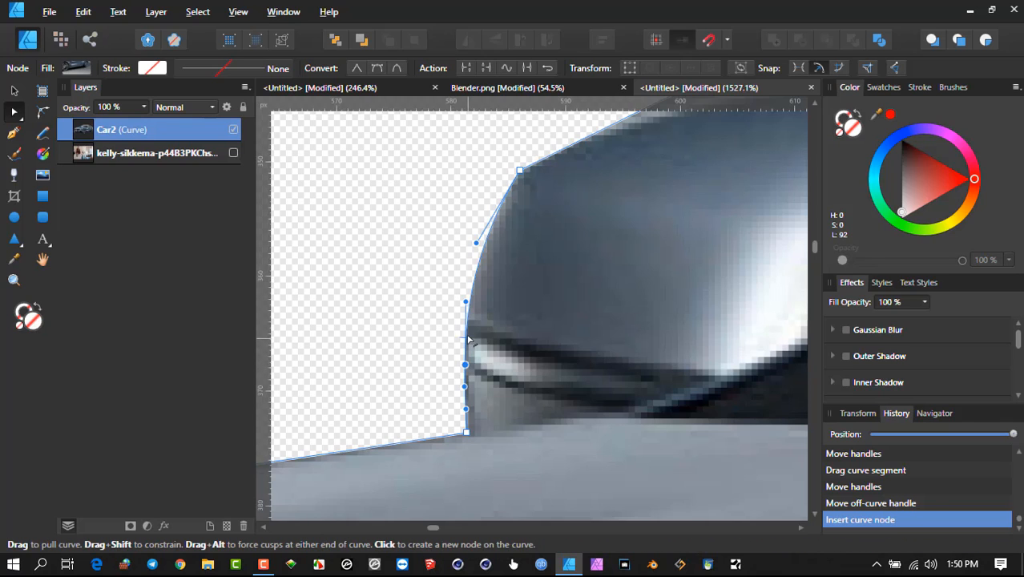
{"action": "left_click", "coordinate": [467, 336]}
{"action": "left_click_drag", "start_coordinate": [443, 328], "coordinate": [484, 380]}
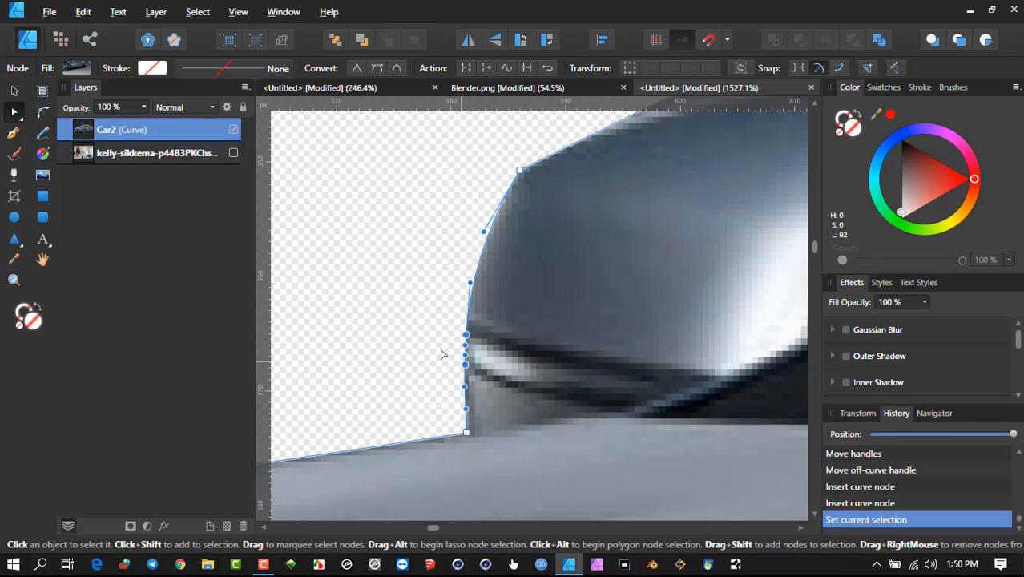
{"action": "left_click", "coordinate": [431, 350]}
{"action": "left_click", "coordinate": [471, 346]}
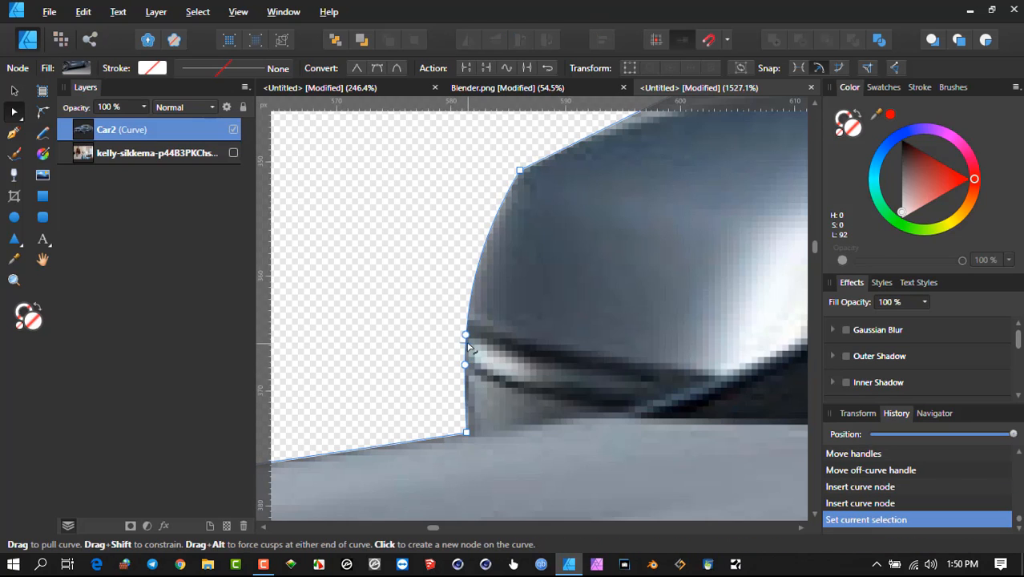
{"action": "left_click", "coordinate": [466, 347]}
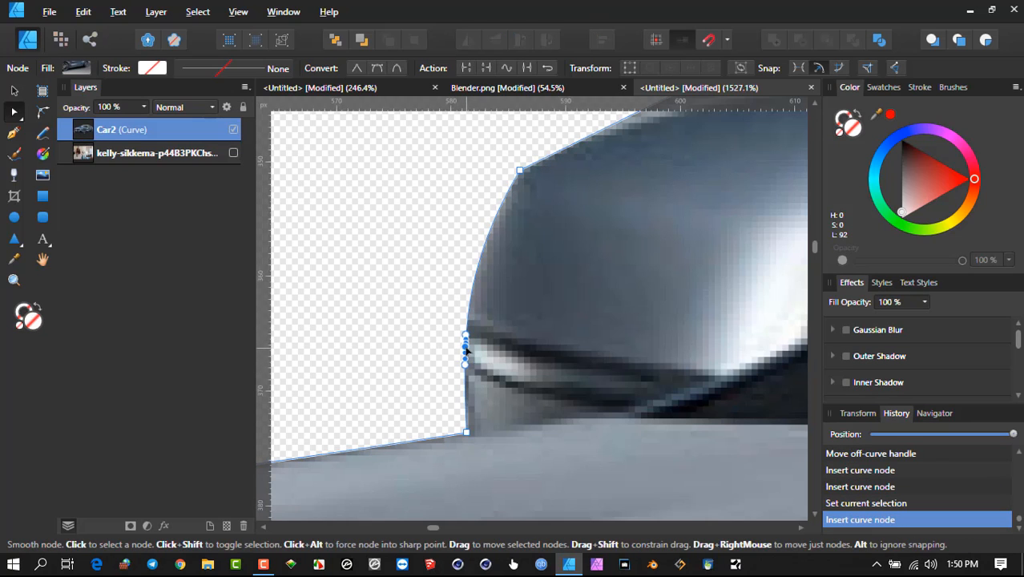
- Form a notch at the seam below the far mirror from two sharp curve nodes moved inward, inserting the second one between the existing nodes
{"action": "left_click", "coordinate": [354, 69]}
{"action": "left_click_drag", "start_coordinate": [467, 351], "coordinate": [479, 366]}
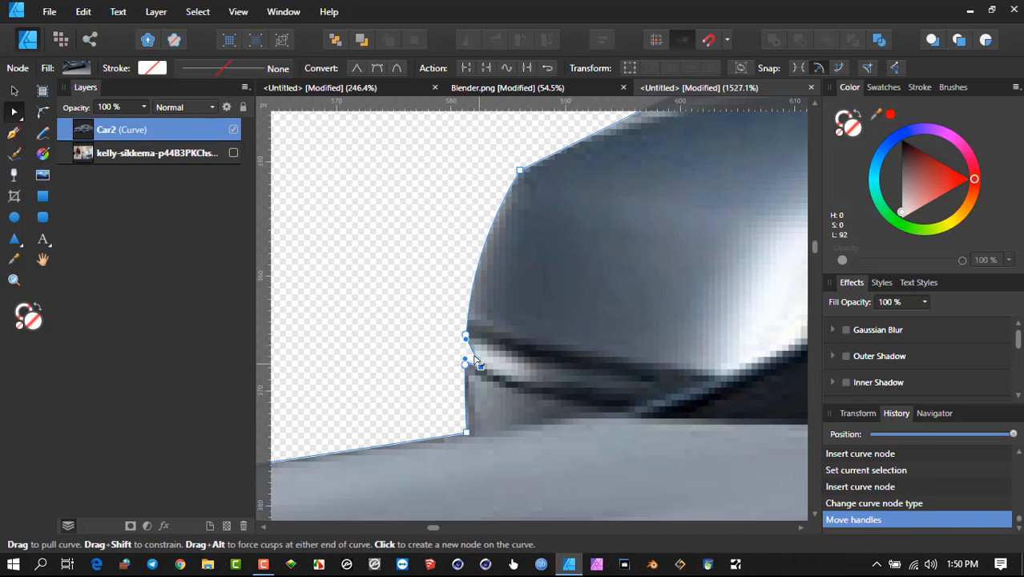
{"action": "left_click", "coordinate": [474, 352]}
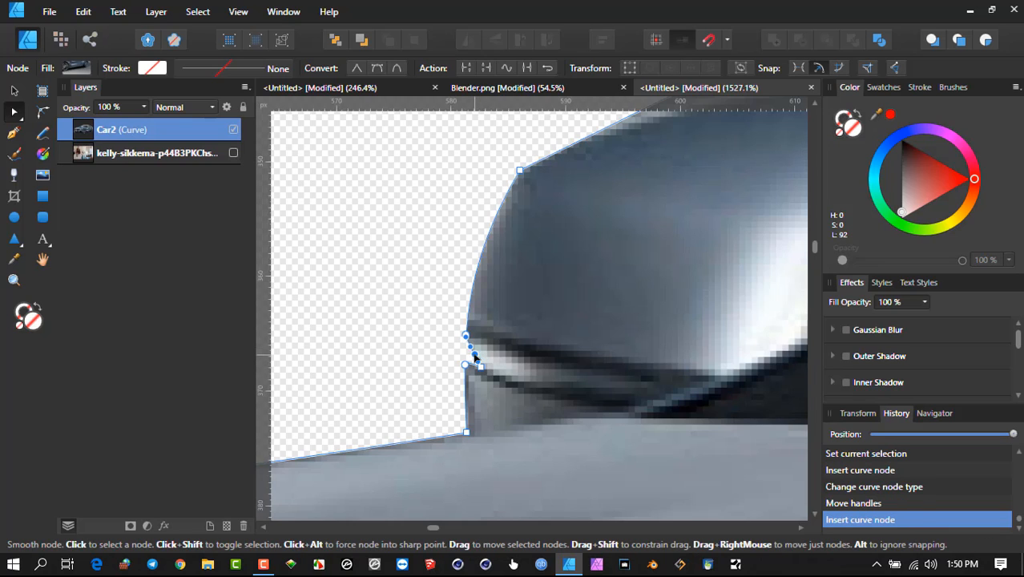
{"action": "left_click", "coordinate": [358, 68]}
{"action": "left_click_drag", "start_coordinate": [474, 353], "coordinate": [483, 338]}
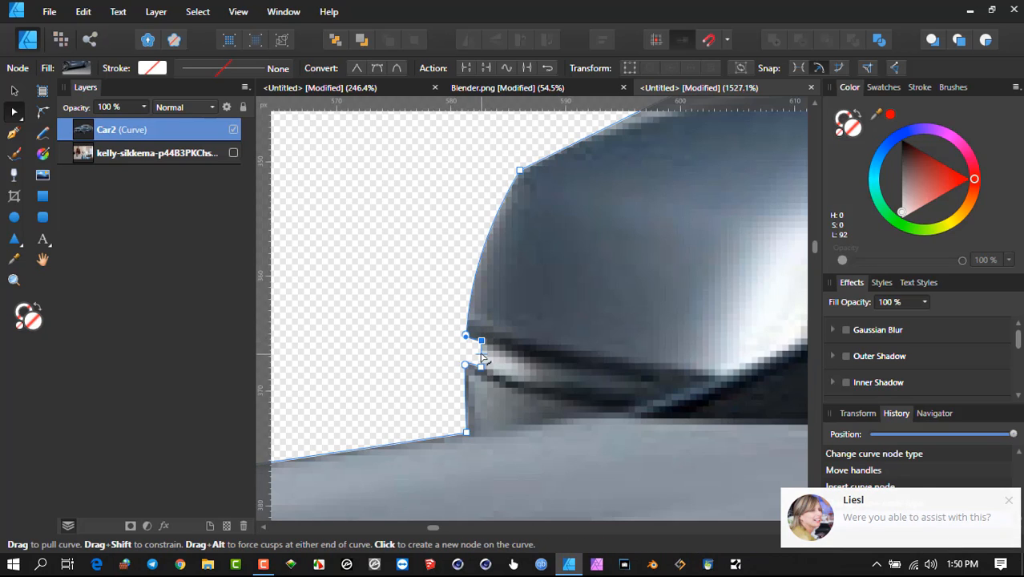
- Bend the segment between the notch's two inner nodes outward to the light seam edge, and check the cutout with the curve deselected before reselecting it
{"action": "left_click", "coordinate": [475, 348]}
{"action": "left_click_drag", "start_coordinate": [476, 353], "coordinate": [475, 353]}
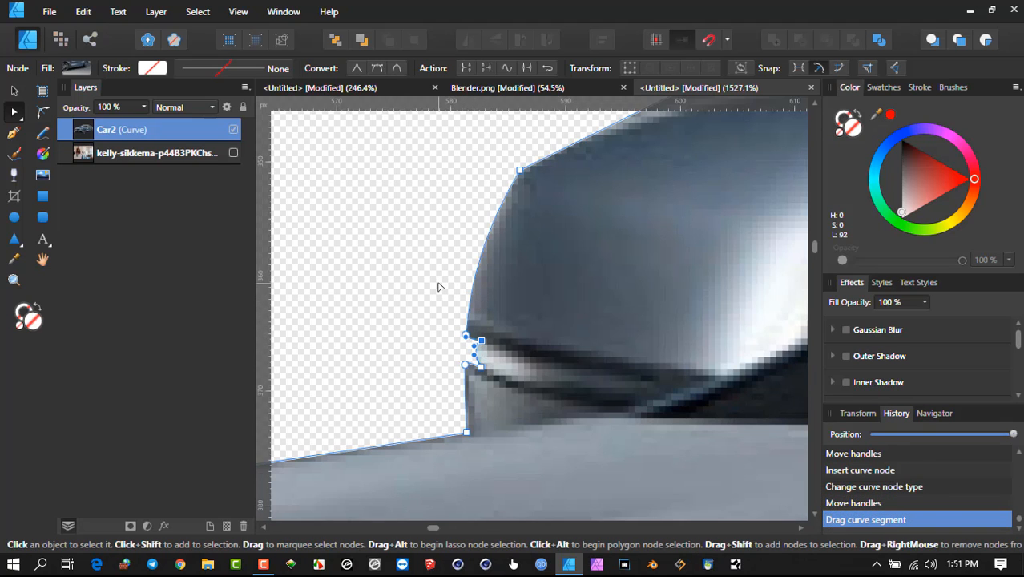
{"action": "key", "text": "ctrl+d"}
{"action": "scroll", "coordinate": [490, 357], "scroll_direction": "down", "scroll_amount": 2}
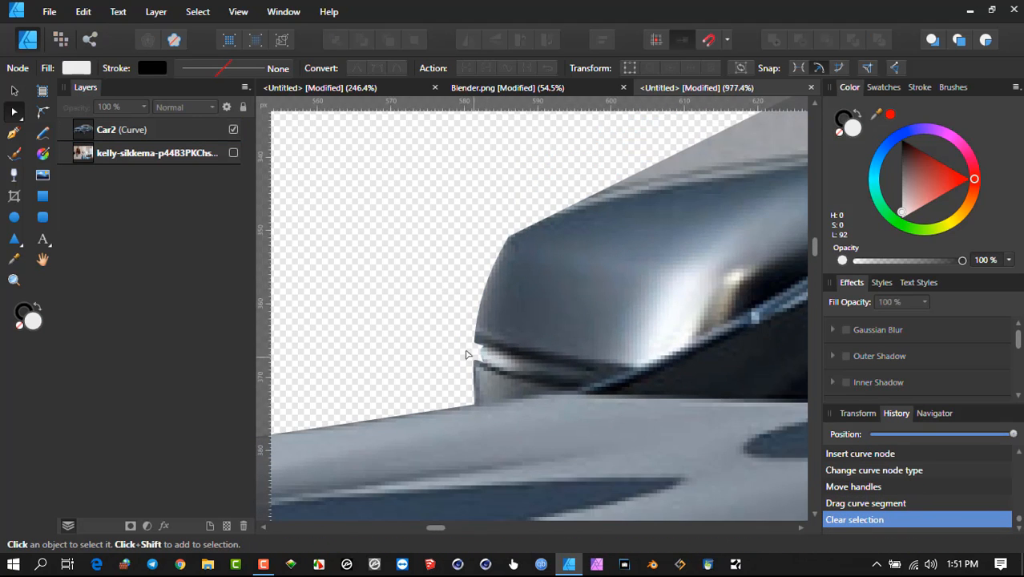
{"action": "scroll", "coordinate": [487, 351], "scroll_direction": "up", "scroll_amount": 2}
{"action": "left_click", "coordinate": [485, 357]}
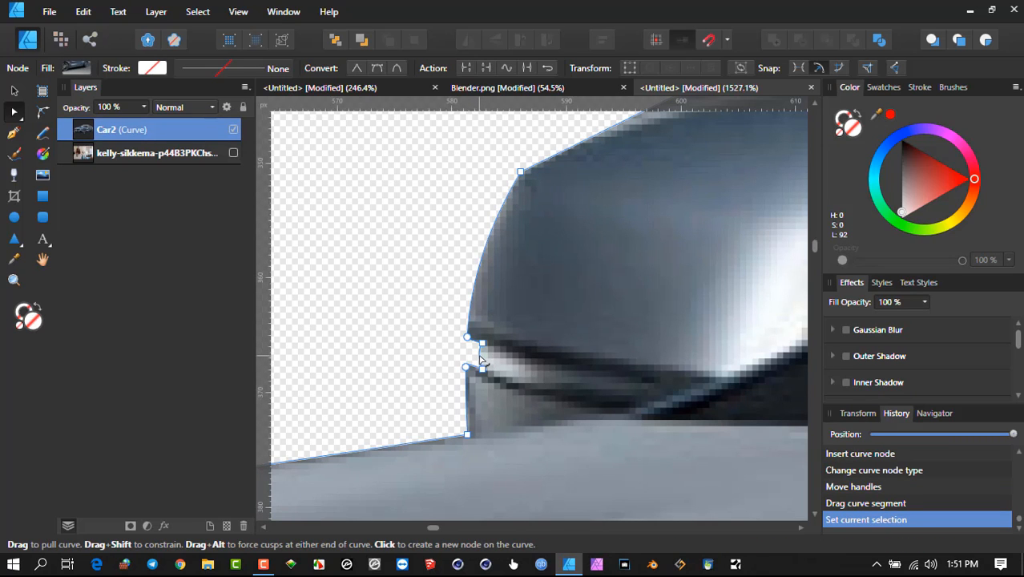
- Try re-bending the notch's inner segment, converting its upper outer node to sharp and rounding that corner with a 0.8 px radius
{"action": "left_click_drag", "start_coordinate": [480, 361], "coordinate": [485, 343]}
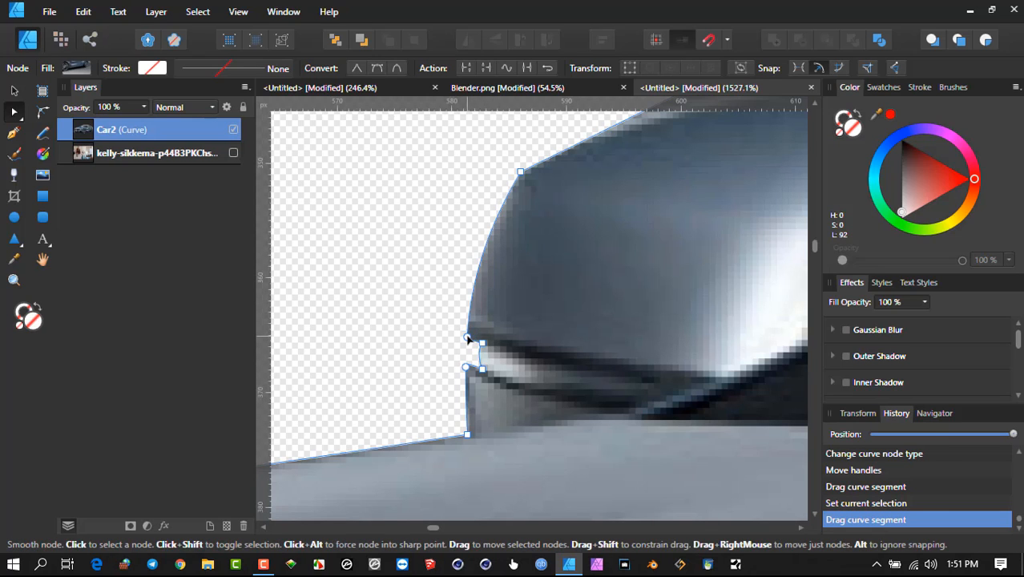
{"action": "scroll", "coordinate": [479, 318], "scroll_direction": "up", "scroll_amount": 4}
{"action": "left_click", "coordinate": [467, 352]}
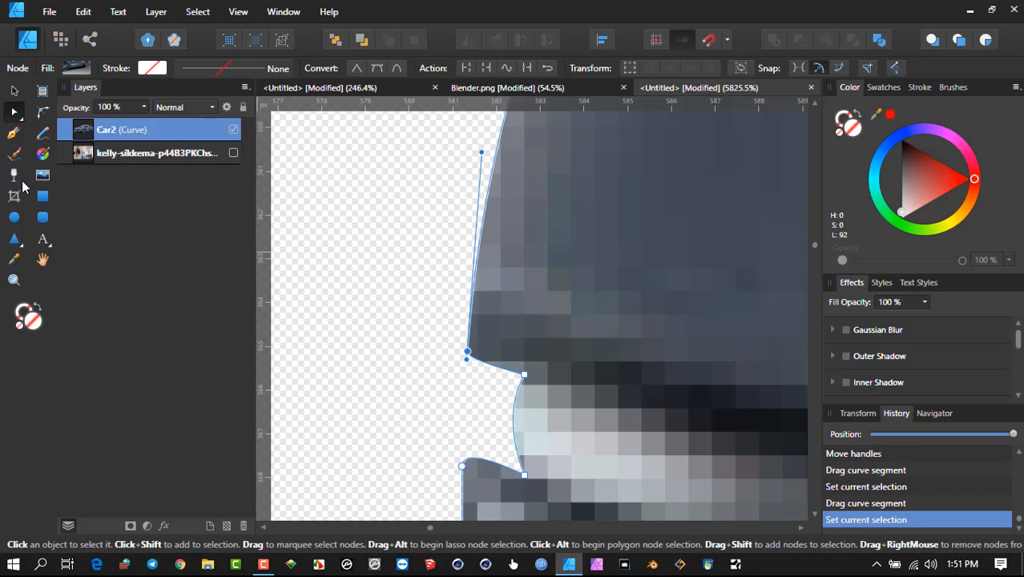
{"action": "left_click", "coordinate": [359, 66]}
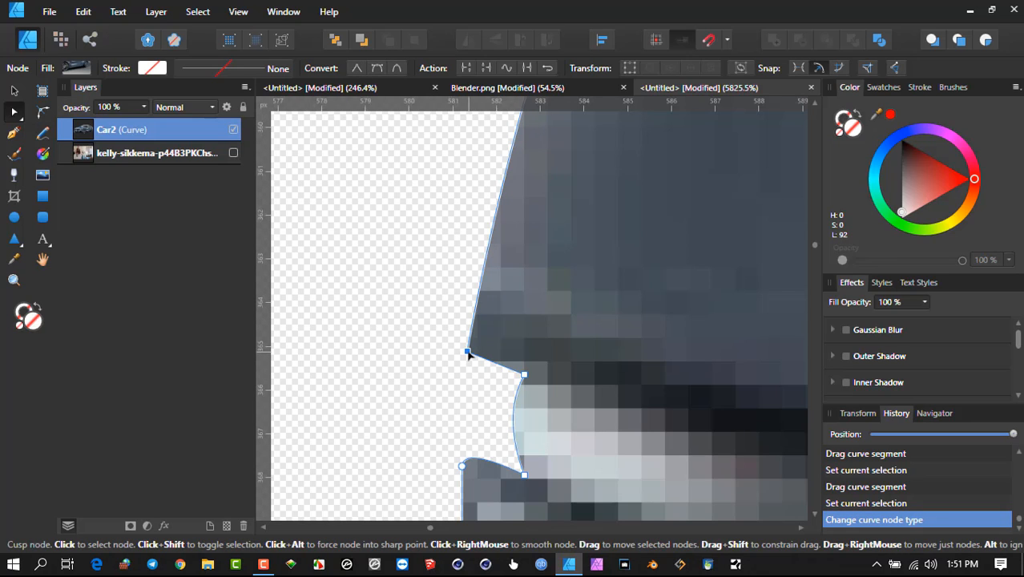
{"action": "key", "text": "c"}
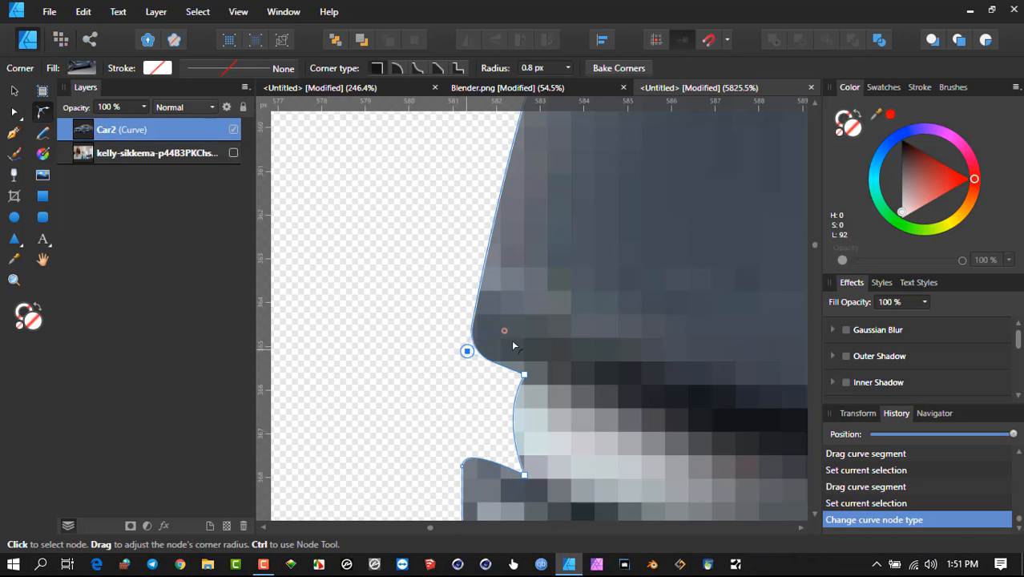
{"action": "left_click_drag", "start_coordinate": [512, 342], "coordinate": [513, 341]}
{"action": "scroll", "coordinate": [591, 305], "scroll_direction": "down", "scroll_amount": 2}
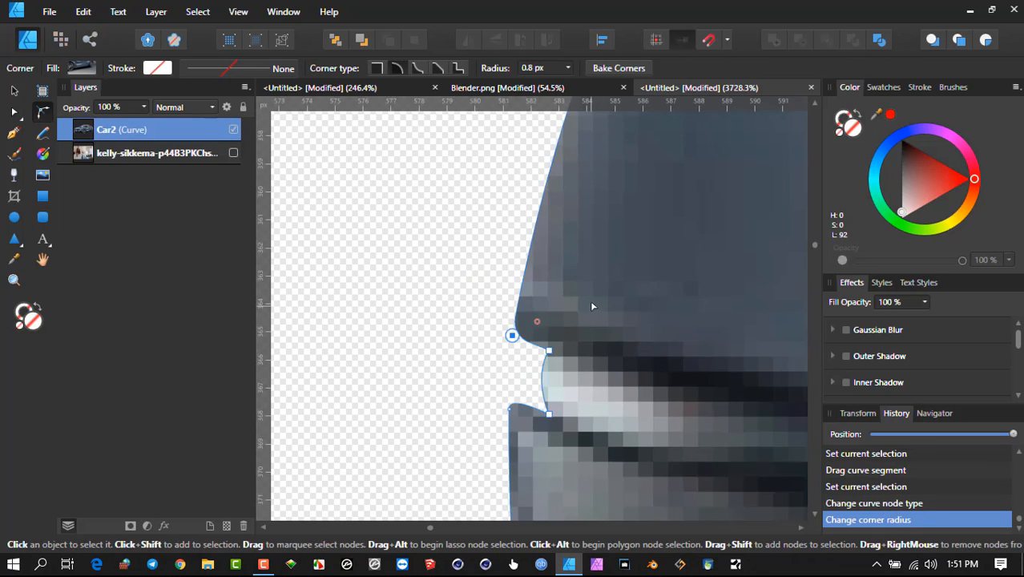
{"action": "left_click_drag", "start_coordinate": [591, 304], "coordinate": [532, 357]}
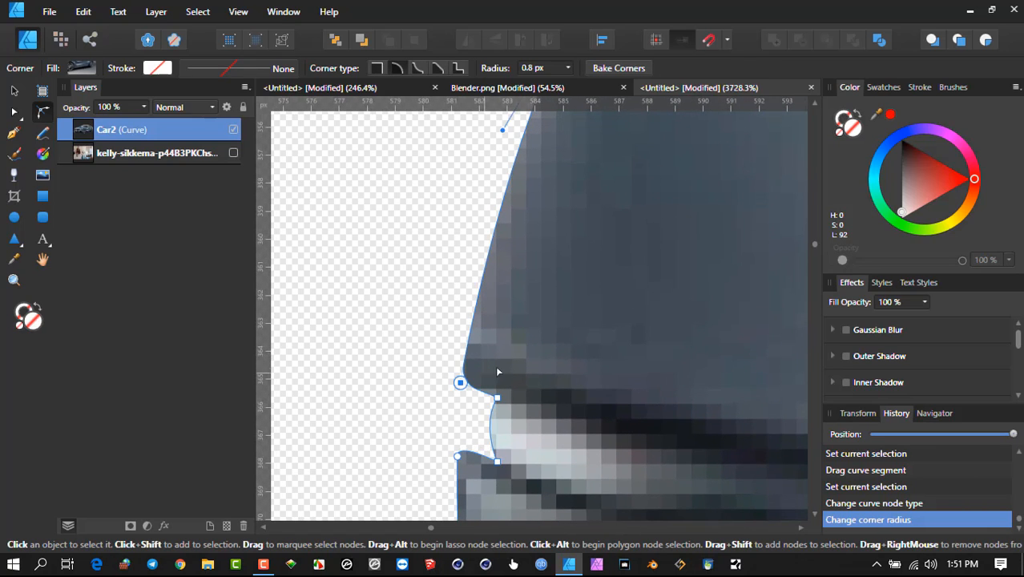
- Undo the corner rounding, the sharp node conversion and the last bend of the notch's inner segment
{"action": "key", "text": "ctrl+z"}
{"action": "key", "text": "ctrl+z"}
{"action": "scroll", "coordinate": [486, 315], "scroll_direction": "down", "scroll_amount": 1}
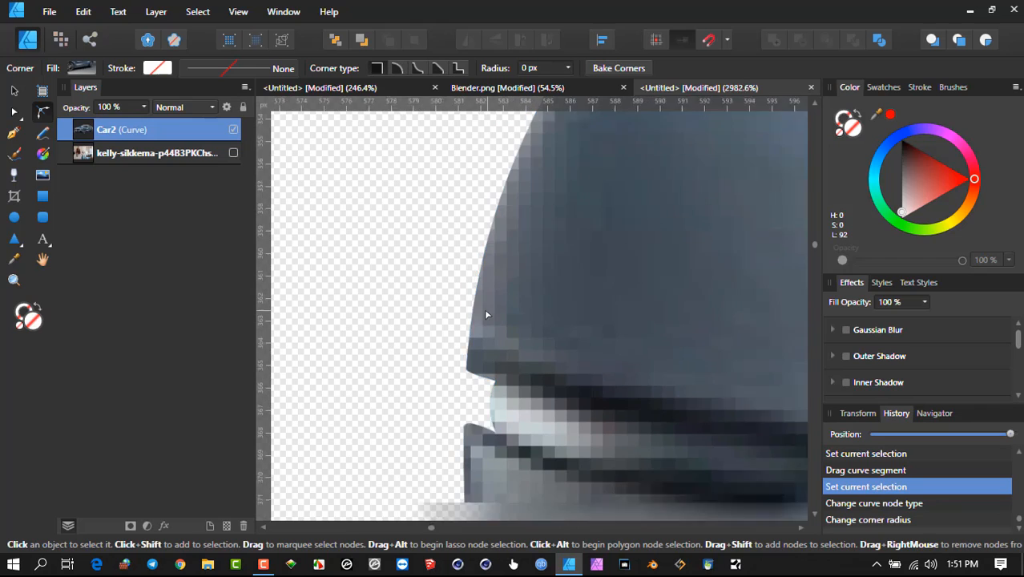
{"action": "scroll", "coordinate": [485, 315], "scroll_direction": "down", "scroll_amount": 1}
{"action": "key", "text": "ctrl+z"}
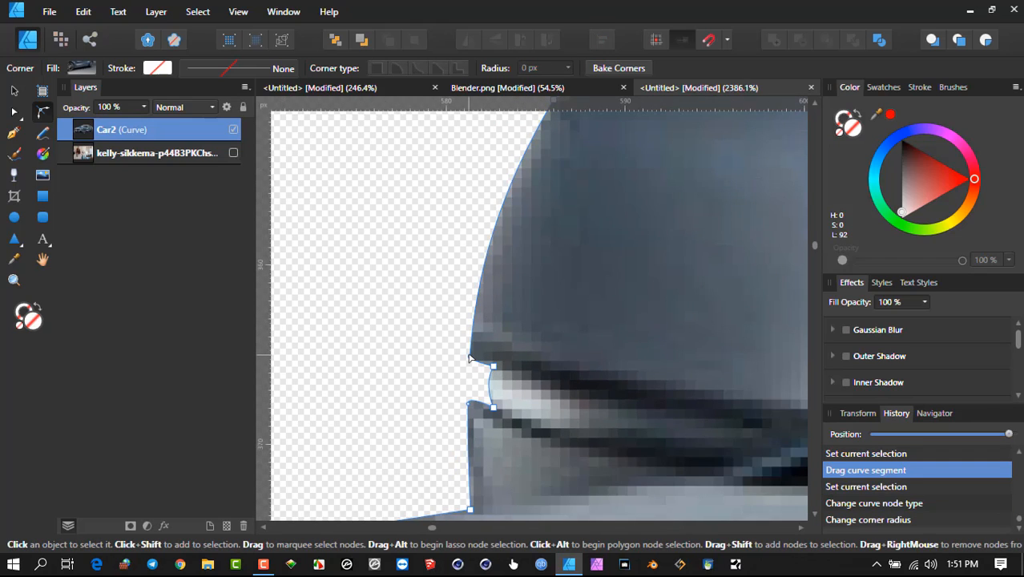
{"action": "key", "text": "ctrl+z"}
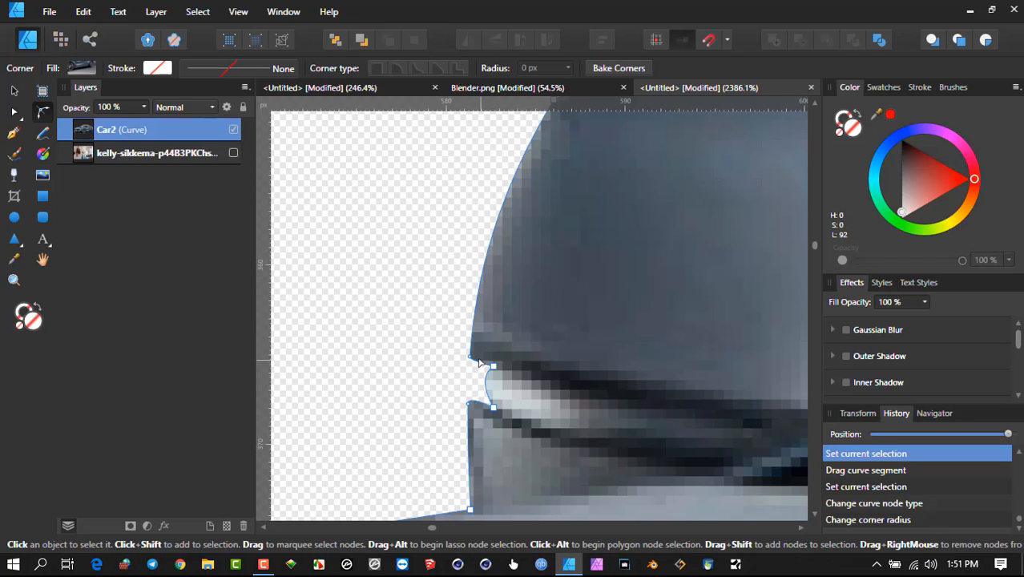
- Adjust the handles of the notch's upper outer node so the curve follows the far mirror's rounded side
{"action": "key", "text": "a"}
{"action": "left_click", "coordinate": [469, 358]}
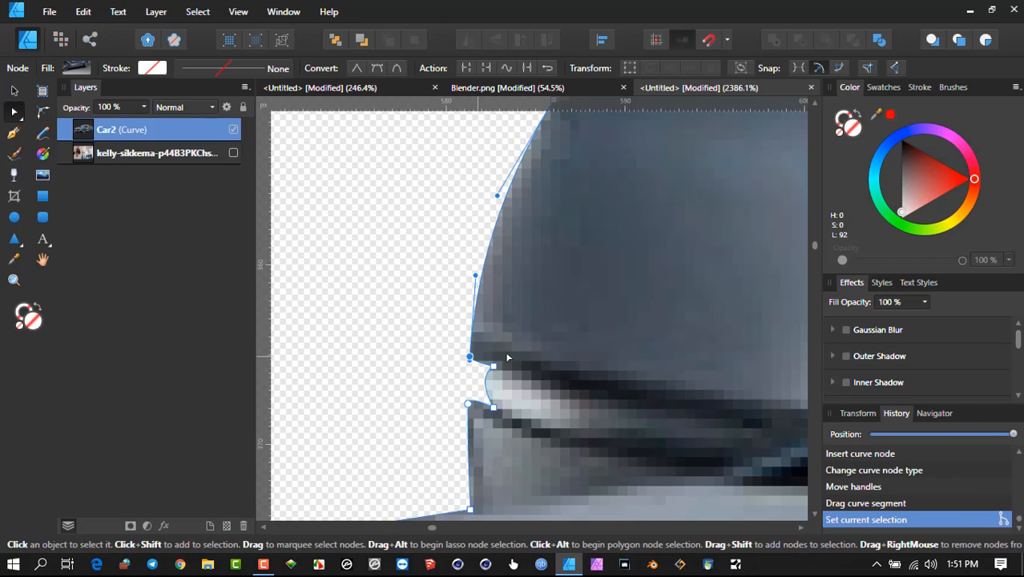
{"action": "scroll", "coordinate": [508, 351], "scroll_direction": "up", "scroll_amount": 2}
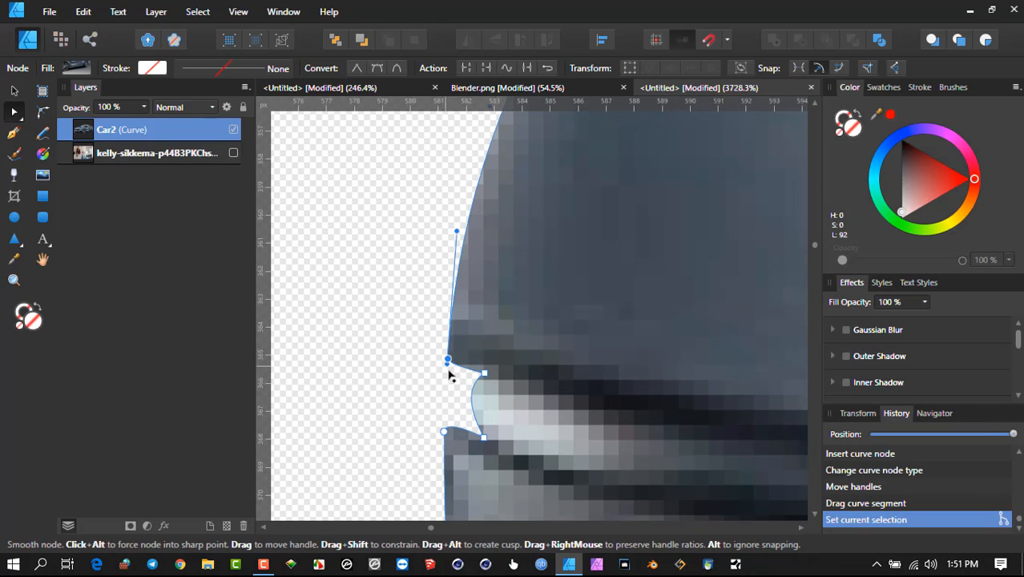
{"action": "left_click_drag", "start_coordinate": [447, 370], "coordinate": [437, 336]}
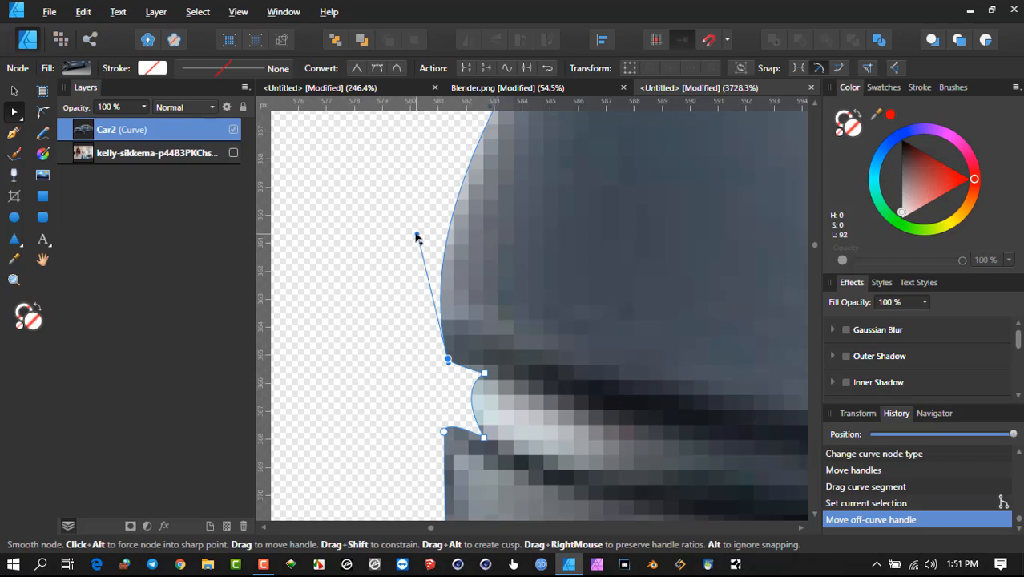
{"action": "left_click_drag", "start_coordinate": [417, 237], "coordinate": [465, 176]}
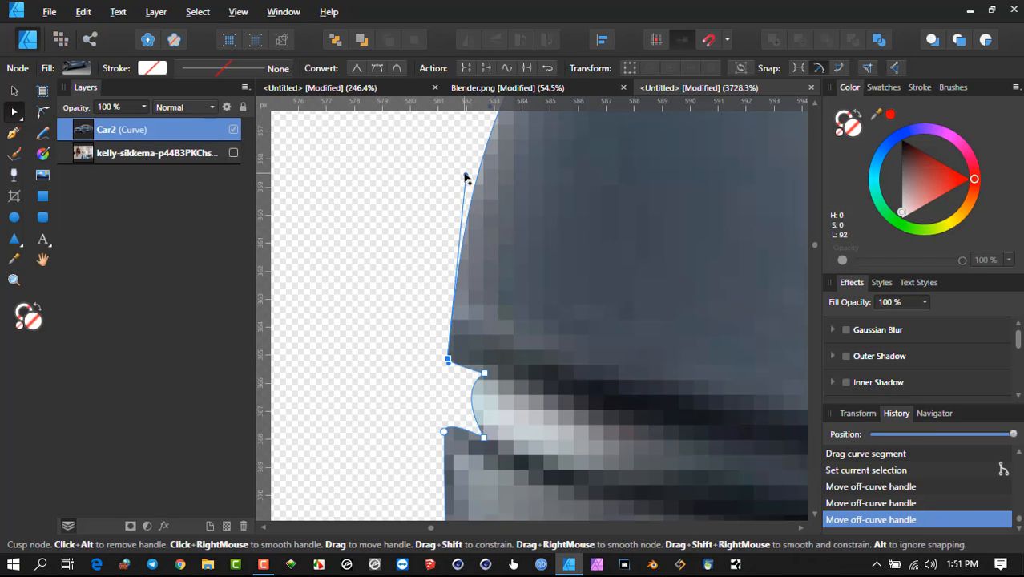
{"action": "scroll", "coordinate": [481, 200], "scroll_direction": "down", "scroll_amount": 3}
{"action": "scroll", "coordinate": [550, 261], "scroll_direction": "down", "scroll_amount": 2}
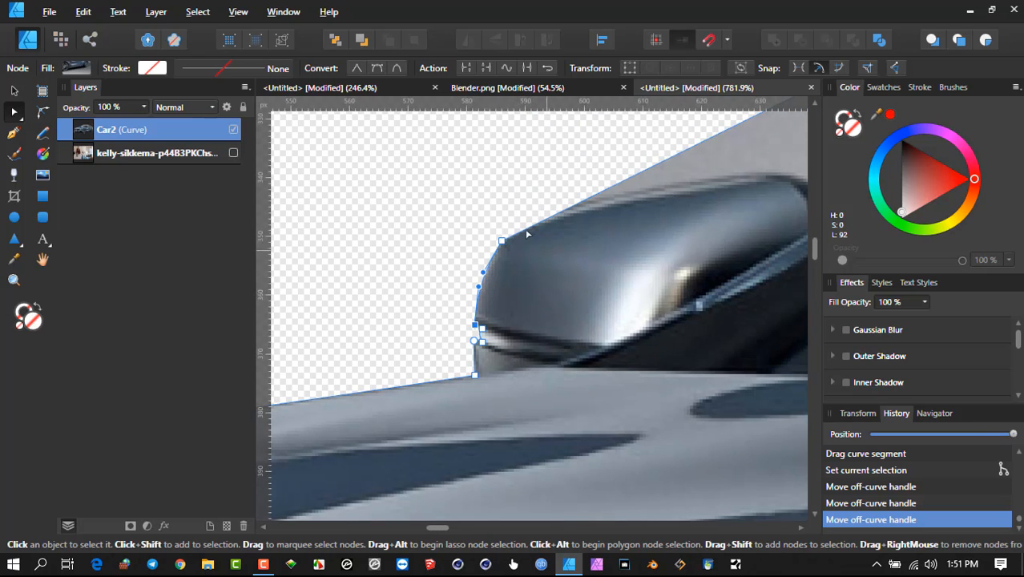
- Insert a curve node on the outline above the far mirror, move it to the mirror's top inner corner, and bend the segment along its top edge
{"action": "left_click", "coordinate": [501, 240]}
{"action": "scroll", "coordinate": [583, 225], "scroll_direction": "down", "scroll_amount": 2}
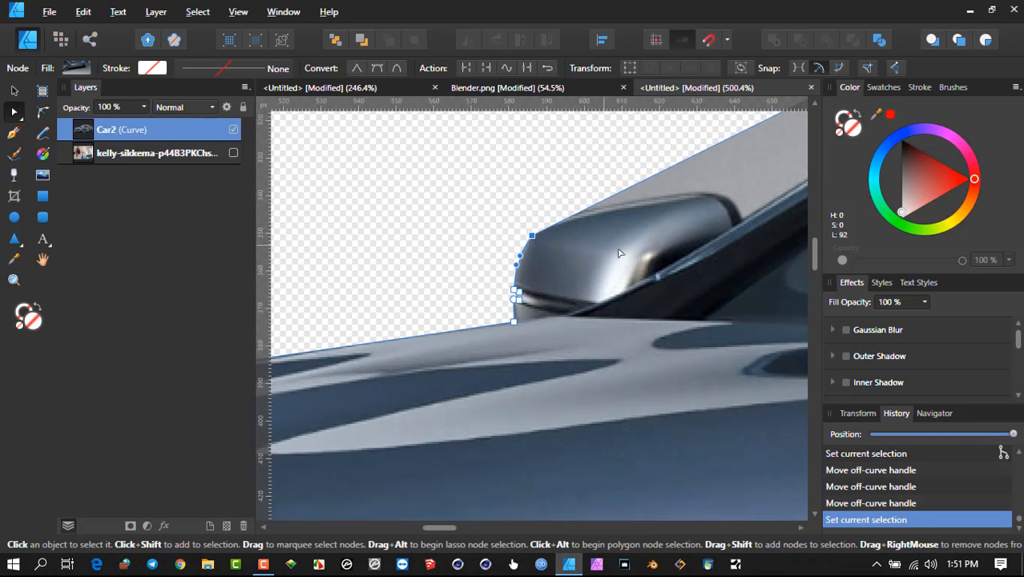
{"action": "left_click_drag", "start_coordinate": [618, 253], "coordinate": [497, 310]}
{"action": "left_click", "coordinate": [591, 201]}
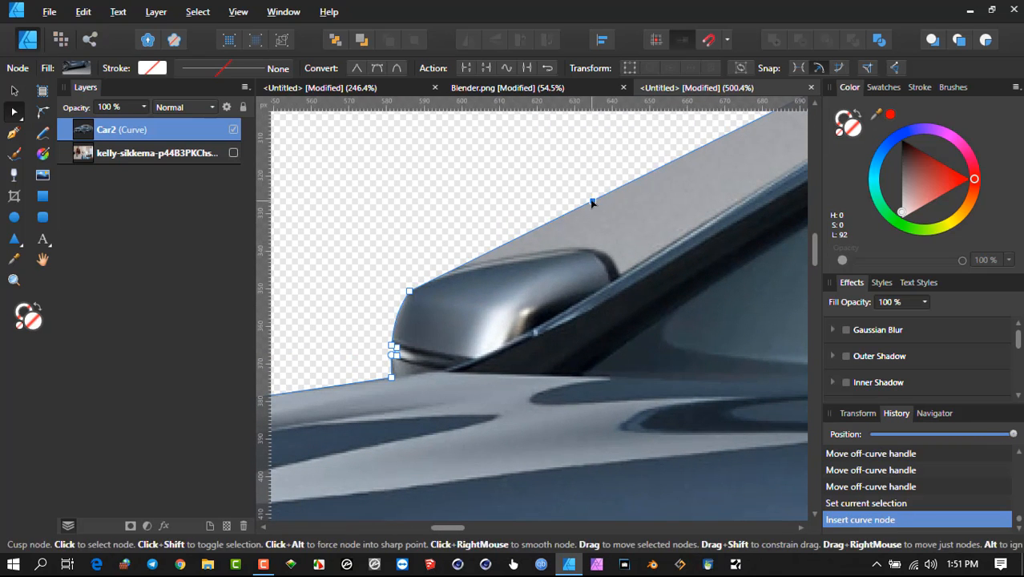
{"action": "left_click_drag", "start_coordinate": [591, 201], "coordinate": [598, 249]}
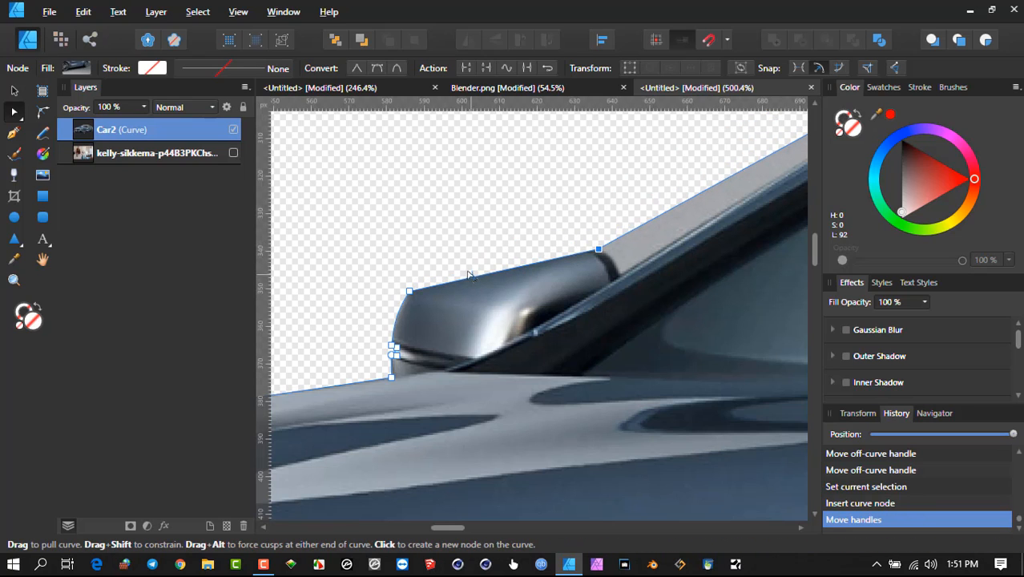
{"action": "left_click_drag", "start_coordinate": [471, 275], "coordinate": [460, 274]}
- Insert a curve node where the far mirror meets the windscreen pillar, fitting the segment around the mirror's inner end
{"action": "left_click_drag", "start_coordinate": [573, 269], "coordinate": [375, 369]}
{"action": "left_click", "coordinate": [422, 336]}
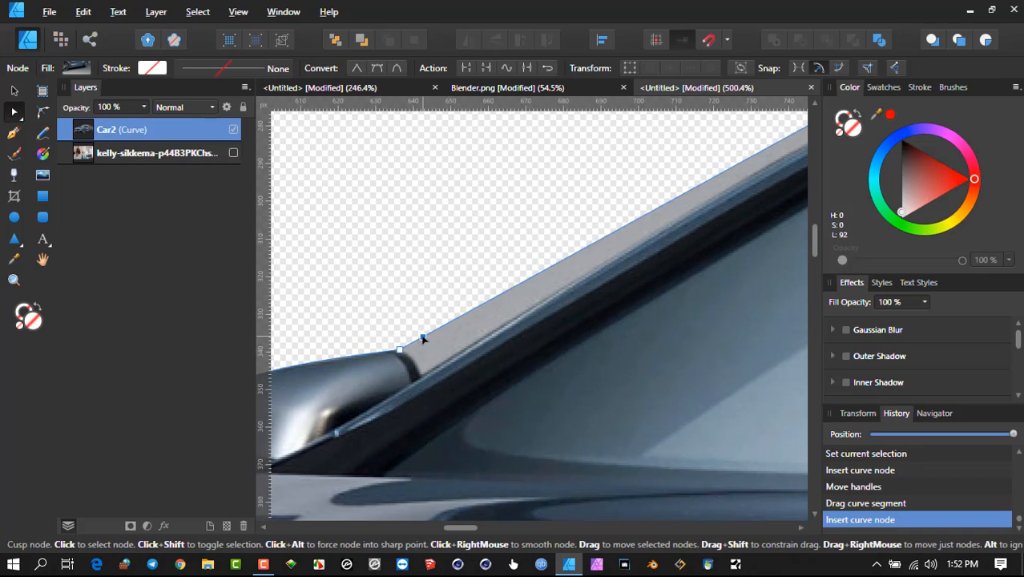
{"action": "left_click_drag", "start_coordinate": [422, 336], "coordinate": [421, 378]}
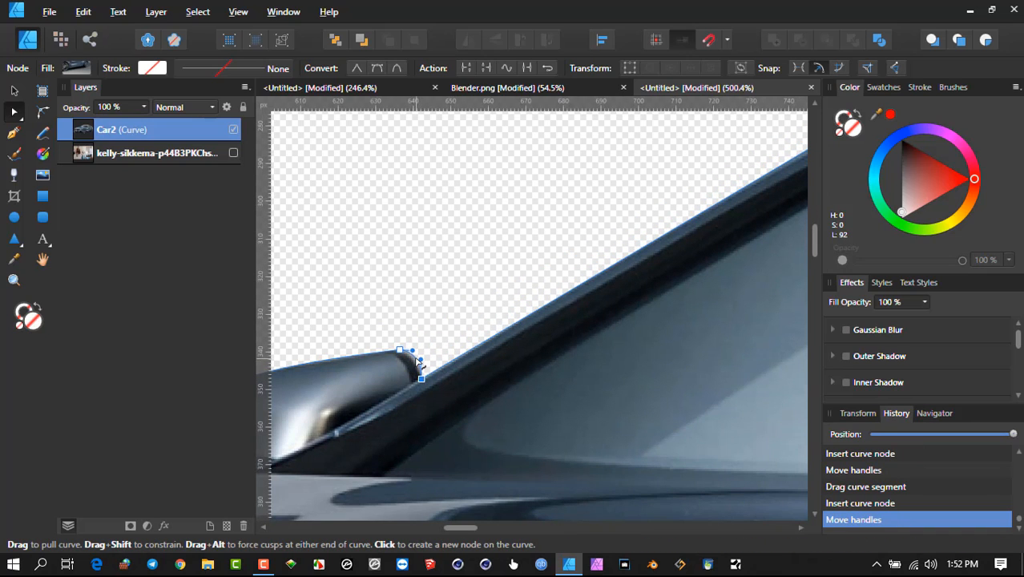
{"action": "left_click_drag", "start_coordinate": [414, 365], "coordinate": [413, 362]}
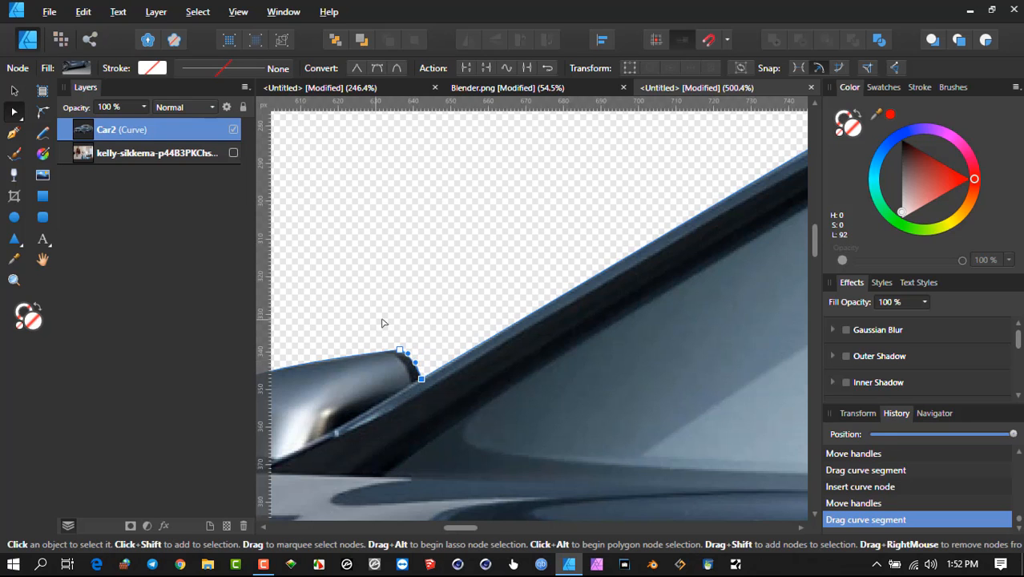
- Convert the mirror's top inner corner node to smooth and then smart, and adjust its handle to fit the rounded corner
{"action": "scroll", "coordinate": [404, 302], "scroll_direction": "down", "scroll_amount": 3}
{"action": "left_click_drag", "start_coordinate": [392, 311], "coordinate": [418, 343]}
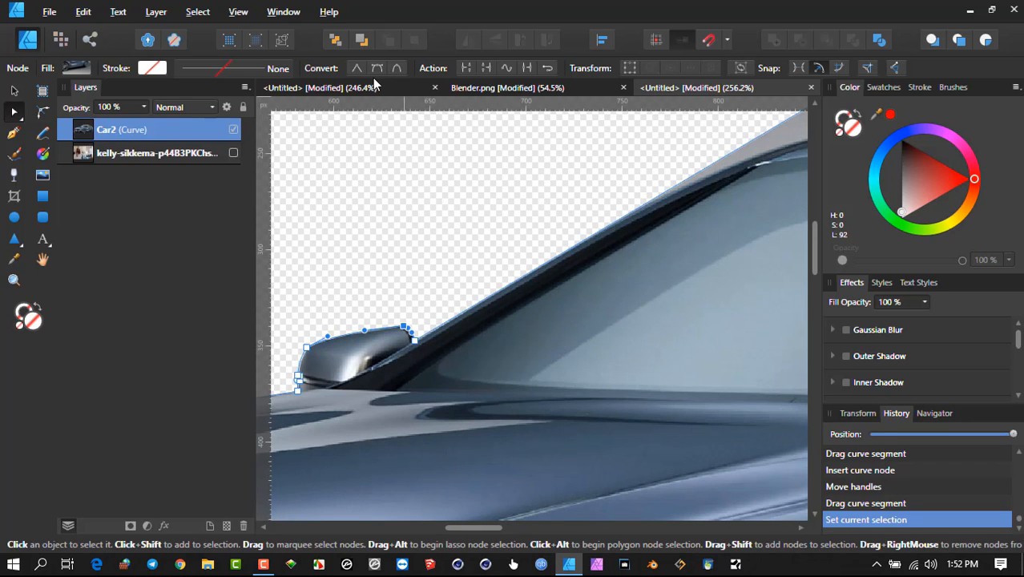
{"action": "left_click", "coordinate": [376, 68]}
{"action": "left_click", "coordinate": [398, 68]}
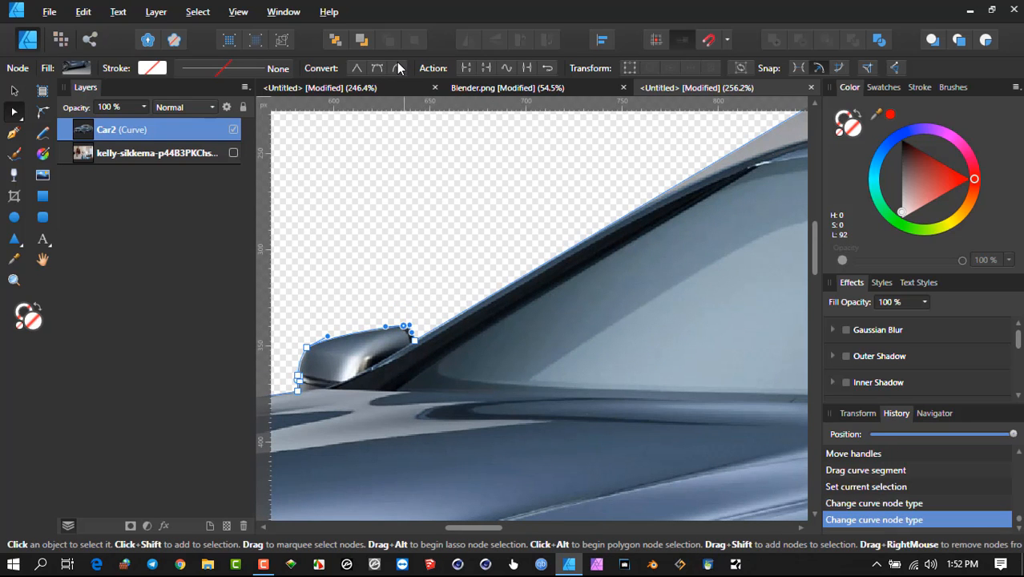
{"action": "scroll", "coordinate": [438, 305], "scroll_direction": "up", "scroll_amount": 3}
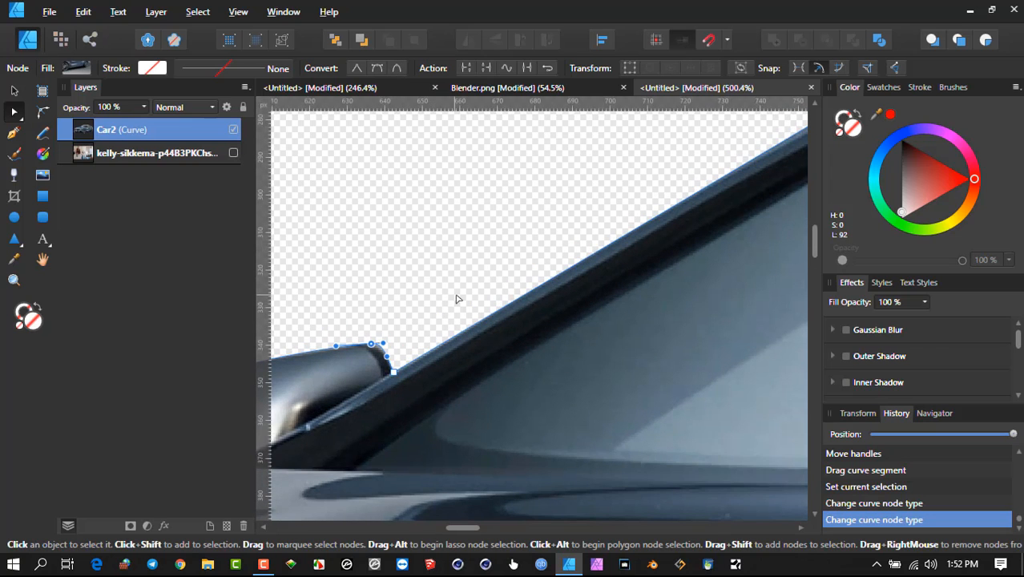
{"action": "scroll", "coordinate": [405, 353], "scroll_direction": "up", "scroll_amount": 3}
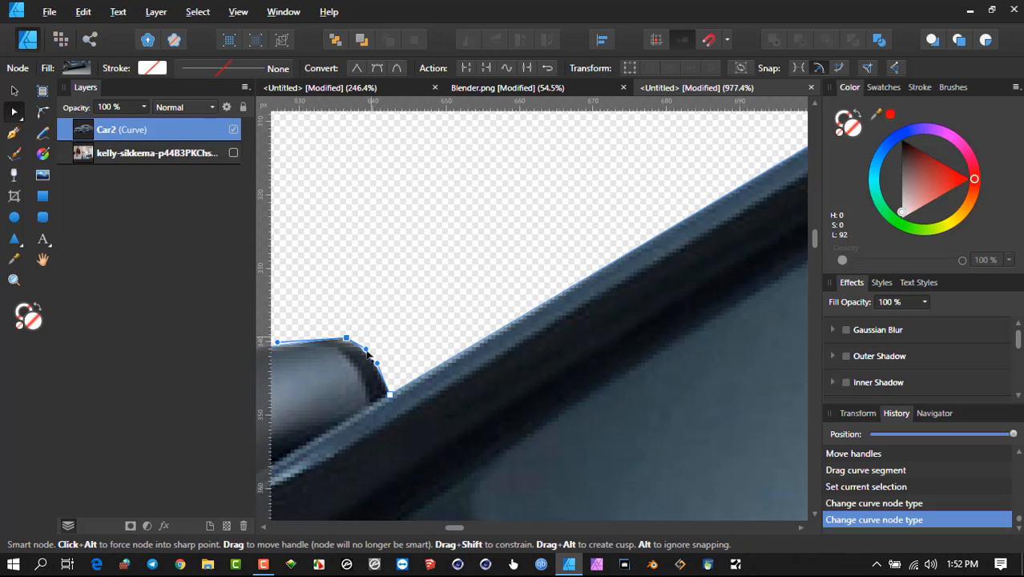
{"action": "left_click_drag", "start_coordinate": [370, 357], "coordinate": [399, 347]}
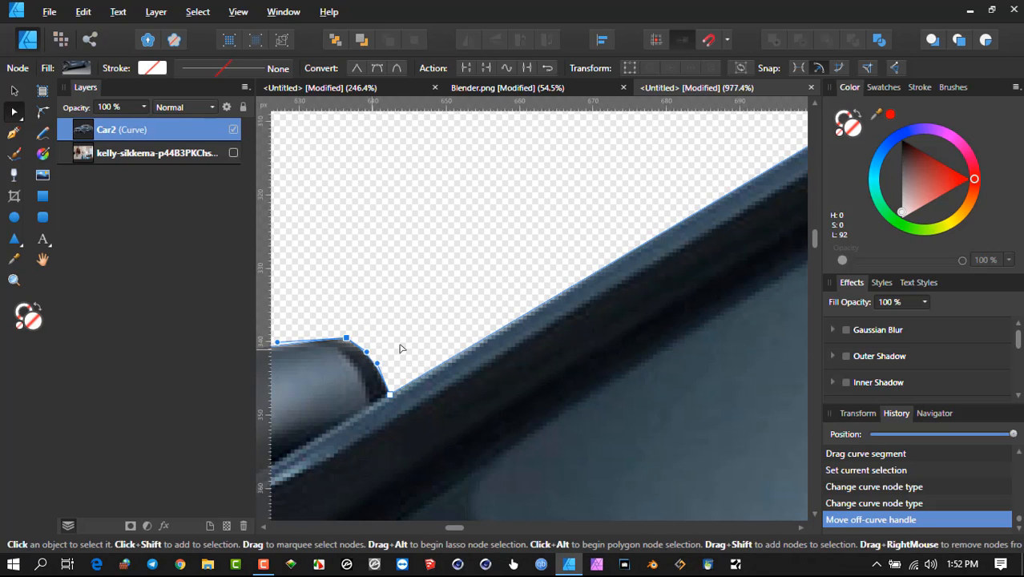
- Move the node above the windscreen onto the roof's front edge, then bend the pillar segment and adjust its upper handle to follow the car
{"action": "scroll", "coordinate": [437, 329], "scroll_direction": "down", "scroll_amount": 6}
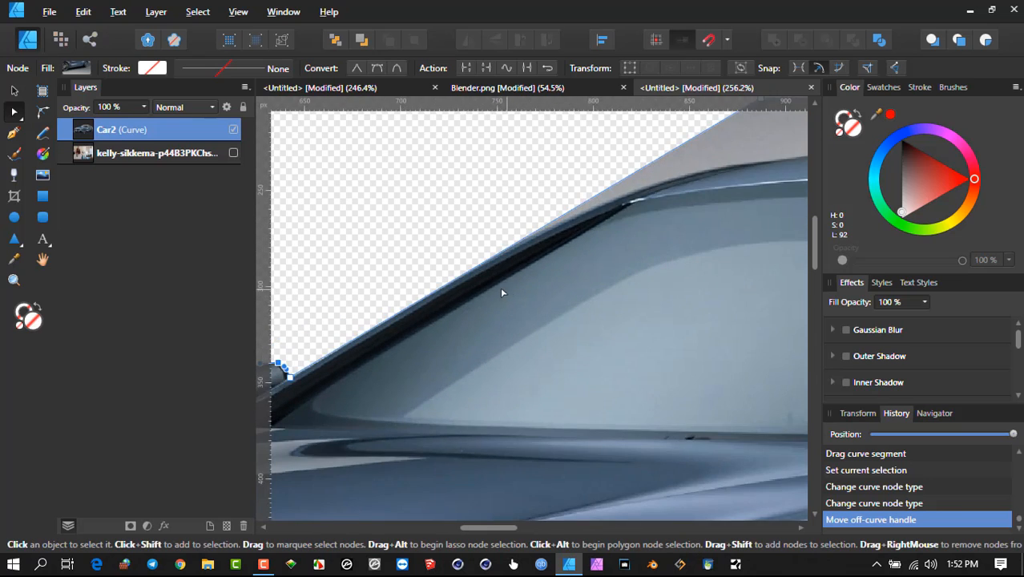
{"action": "scroll", "coordinate": [500, 288], "scroll_direction": "down", "scroll_amount": 5}
{"action": "left_click_drag", "start_coordinate": [525, 265], "coordinate": [504, 289]}
{"action": "scroll", "coordinate": [435, 331], "scroll_direction": "up", "scroll_amount": 5}
{"action": "left_click_drag", "start_coordinate": [435, 331], "coordinate": [502, 284]}
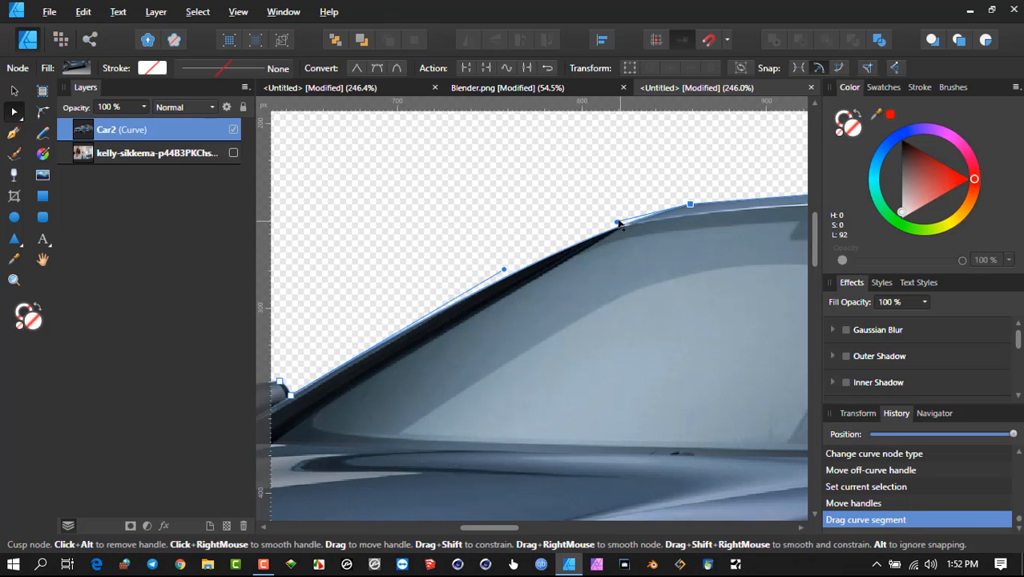
{"action": "left_click_drag", "start_coordinate": [617, 221], "coordinate": [662, 202]}
- Move the node above the rear part of the roof down onto the roof edge, and bend the segment along the roofline
{"action": "scroll", "coordinate": [621, 227], "scroll_direction": "down", "scroll_amount": 5}
{"action": "left_click_drag", "start_coordinate": [700, 258], "coordinate": [277, 322]}
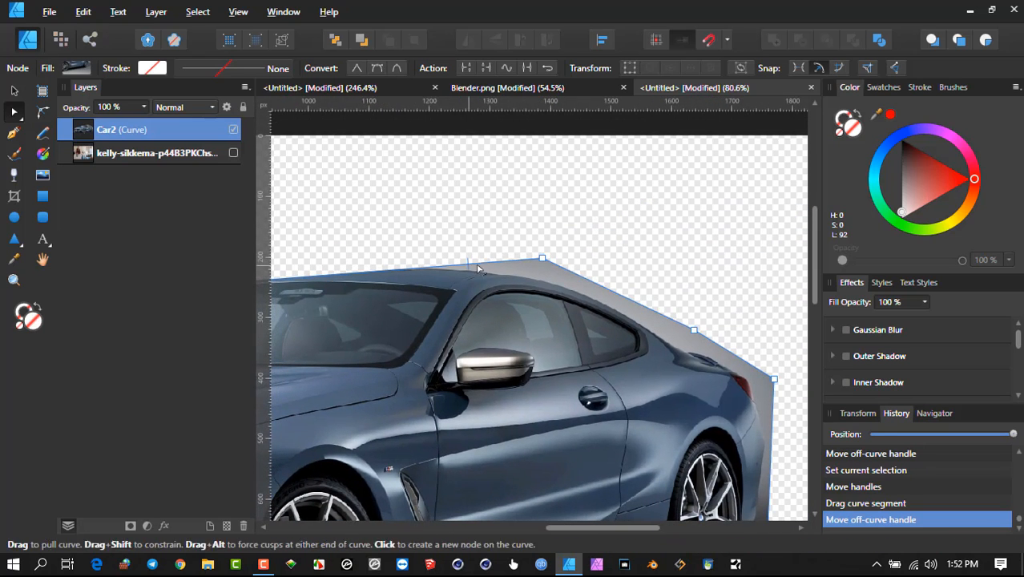
{"action": "left_click_drag", "start_coordinate": [542, 258], "coordinate": [537, 281]}
{"action": "left_click_drag", "start_coordinate": [350, 285], "coordinate": [454, 290]}
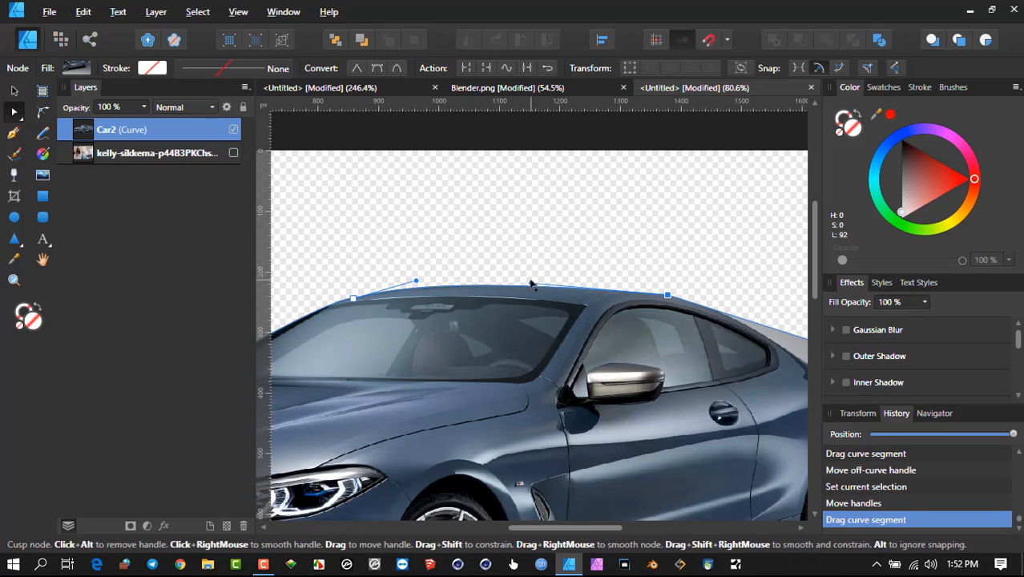
- Adjust the roofline handle, move the node behind the rear side window onto the body edge, and bend the segment along the sloping roof
{"action": "left_click_drag", "start_coordinate": [532, 283], "coordinate": [621, 281]}
{"action": "left_click_drag", "start_coordinate": [709, 311], "coordinate": [419, 212]}
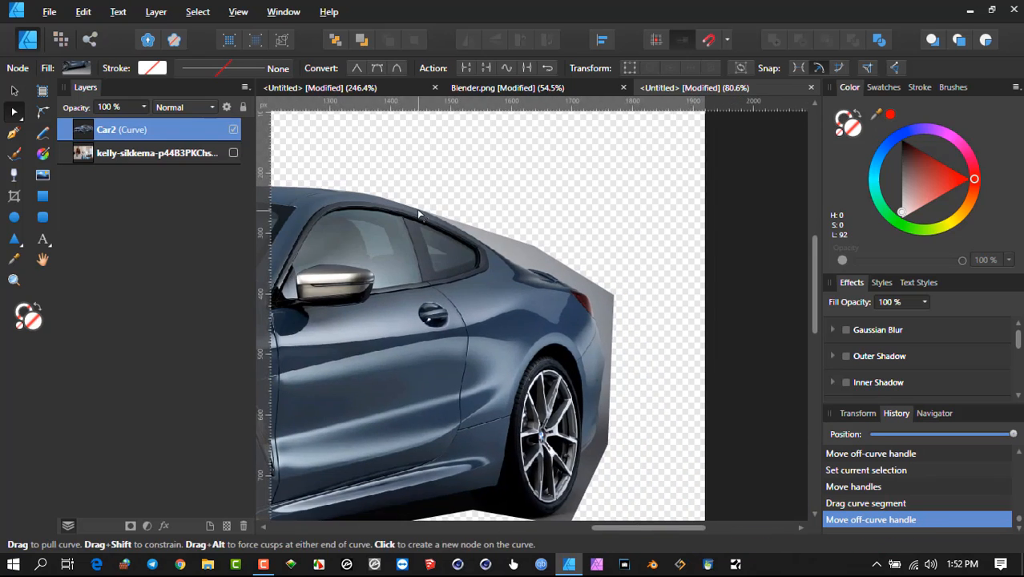
{"action": "left_click_drag", "start_coordinate": [535, 247], "coordinate": [525, 267]}
{"action": "mouse_move", "coordinate": [431, 225]}
{"action": "left_mouse_down"}
{"action": "mouse_move", "coordinate": [420, 210]}
{"action": "mouse_move", "coordinate": [433, 213]}
{"action": "left_mouse_up"}
- Fine-tune both handles and the lower node of the sloping rear roof segment so it follows the car's edge down to the boot
{"action": "scroll", "coordinate": [415, 204], "scroll_direction": "up", "scroll_amount": 3}
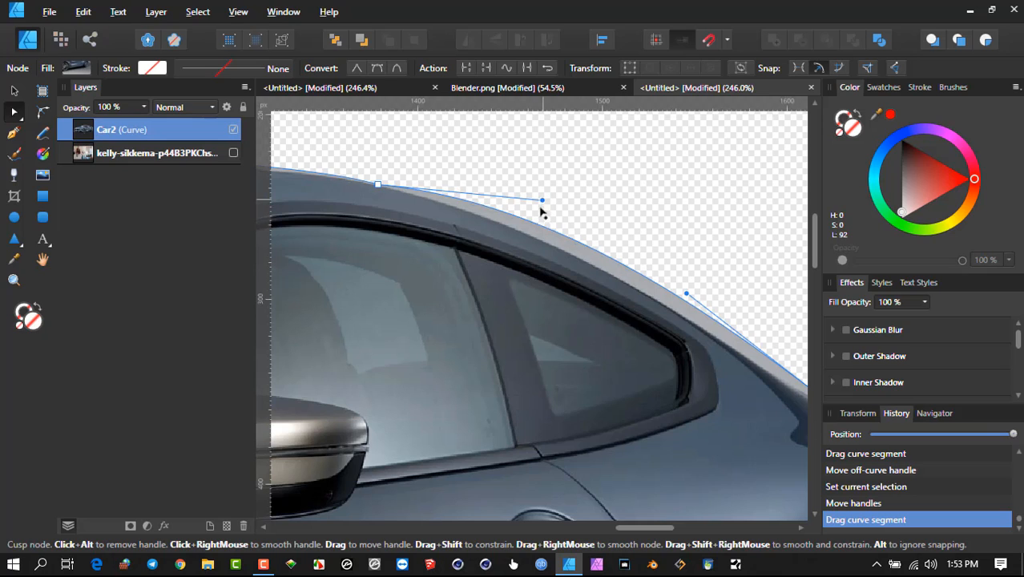
{"action": "left_click_drag", "start_coordinate": [540, 208], "coordinate": [533, 225]}
{"action": "left_click_drag", "start_coordinate": [651, 226], "coordinate": [527, 158]}
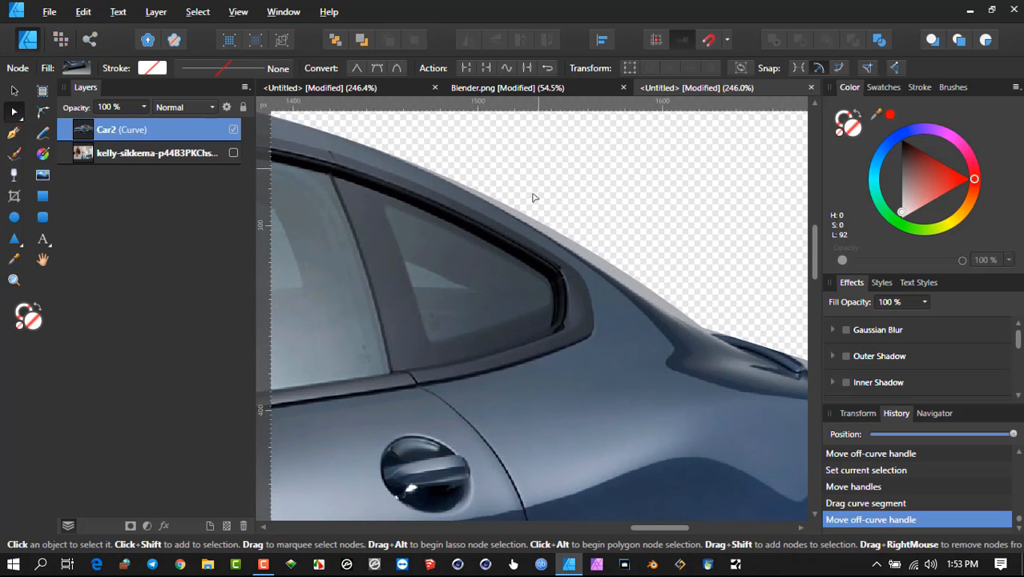
{"action": "left_click_drag", "start_coordinate": [563, 224], "coordinate": [588, 258]}
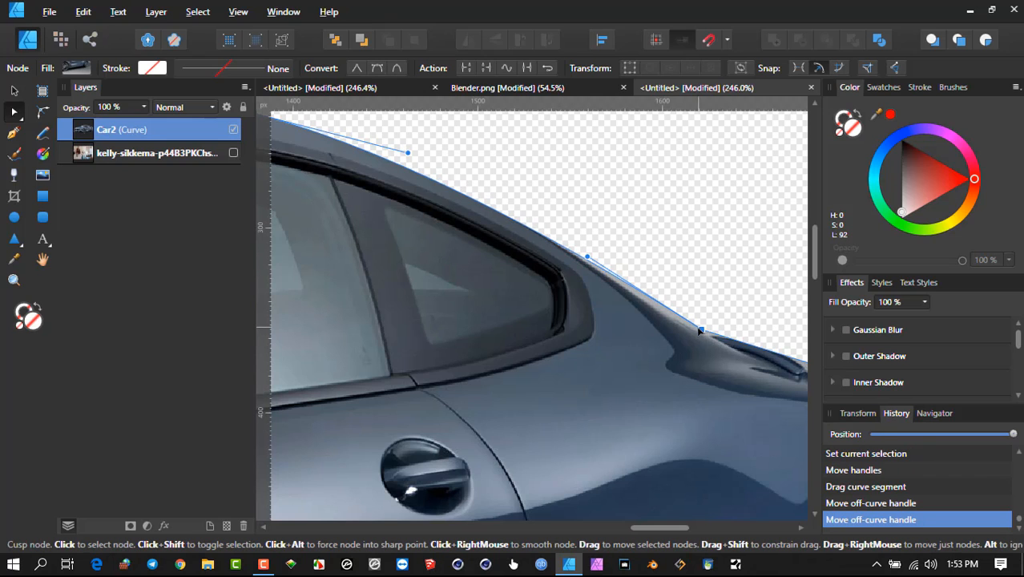
{"action": "left_click_drag", "start_coordinate": [701, 333], "coordinate": [700, 335]}
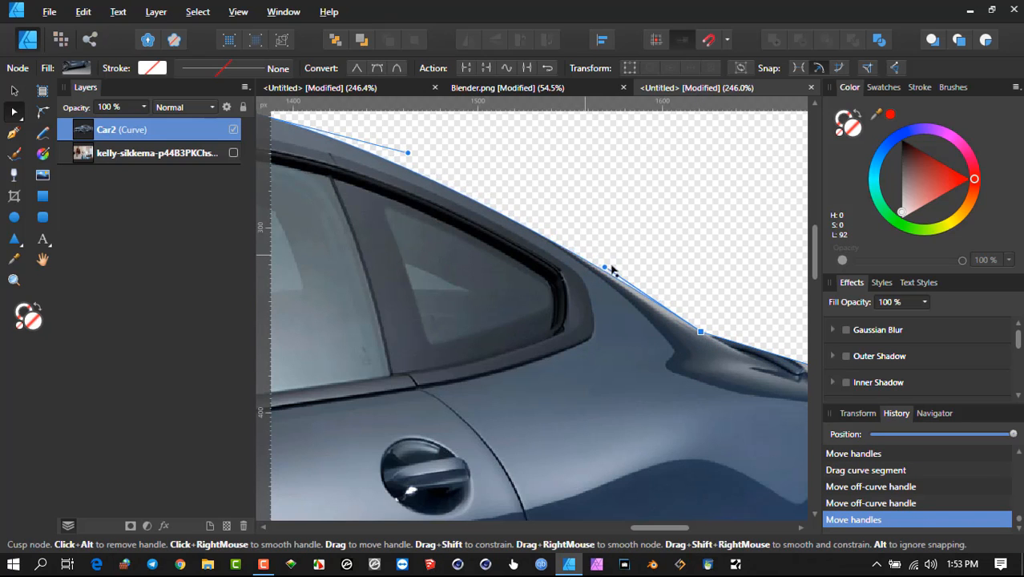
{"action": "left_click_drag", "start_coordinate": [626, 277], "coordinate": [482, 196]}
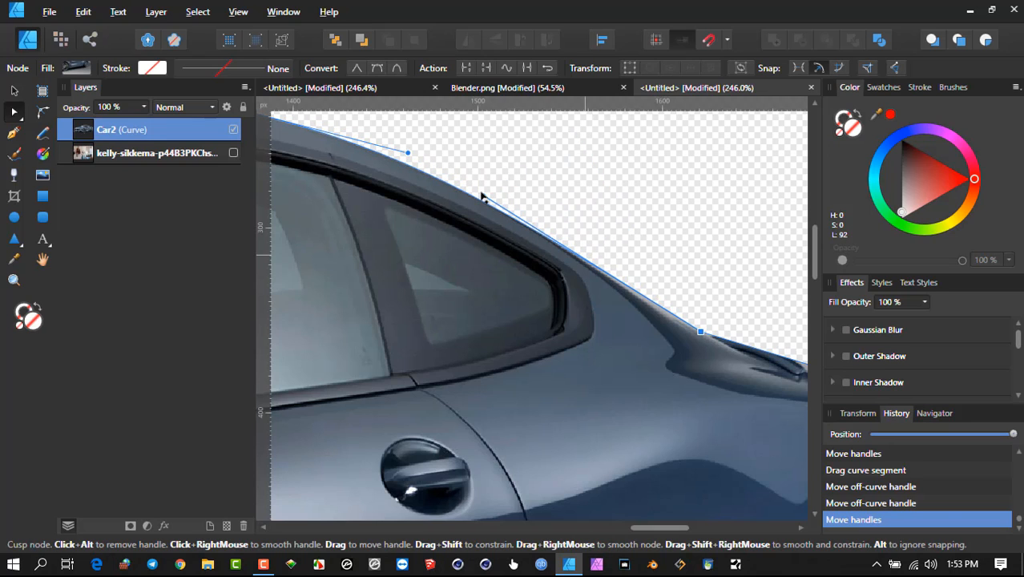
{"action": "left_click_drag", "start_coordinate": [701, 332], "coordinate": [689, 331]}
{"action": "left_click_drag", "start_coordinate": [470, 196], "coordinate": [469, 187]}
- Deselect the car curve to examine the cutout edges around the mirror, windscreen and roof, and select it again
{"action": "scroll", "coordinate": [524, 208], "scroll_direction": "down", "scroll_amount": 6}
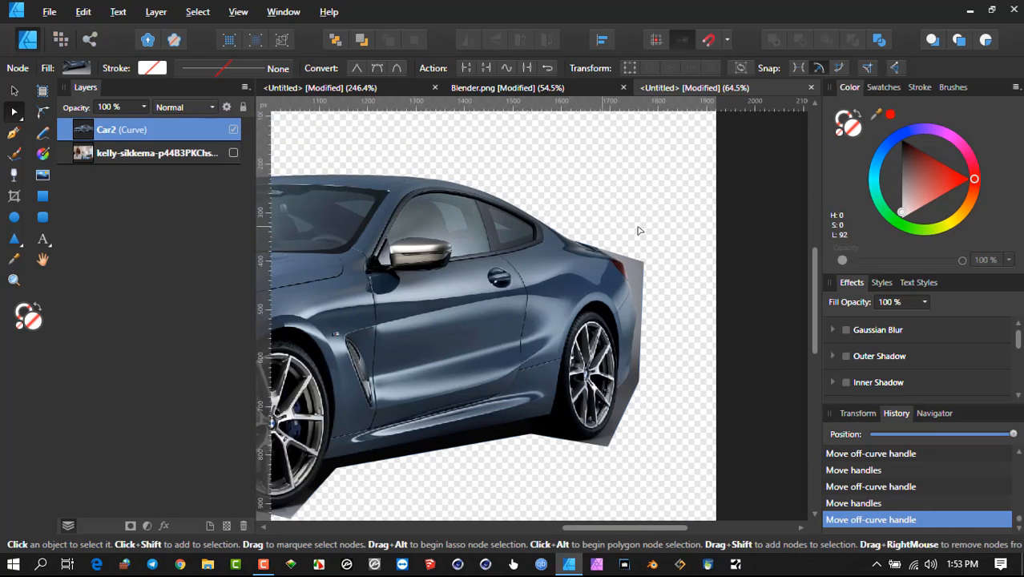
{"action": "scroll", "coordinate": [512, 232], "scroll_direction": "down", "scroll_amount": 5}
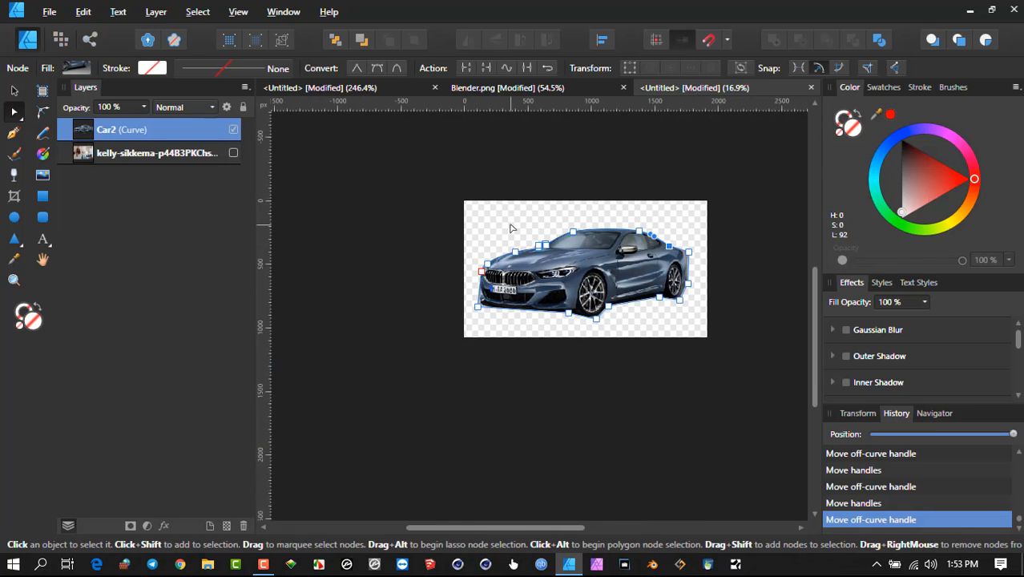
{"action": "left_click", "coordinate": [509, 229]}
{"action": "scroll", "coordinate": [516, 231], "scroll_direction": "up", "scroll_amount": 4}
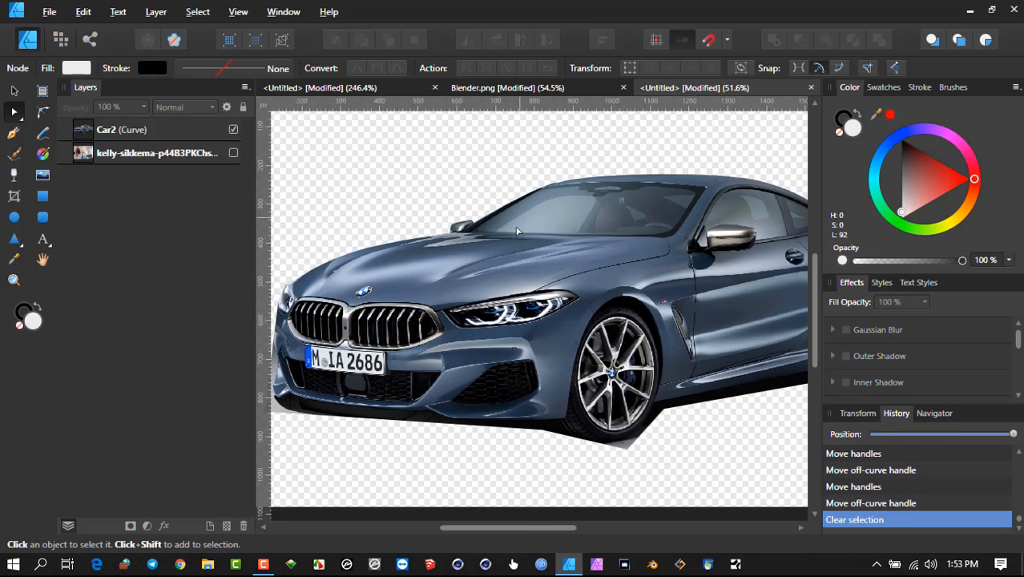
{"action": "scroll", "coordinate": [554, 213], "scroll_direction": "up", "scroll_amount": 2}
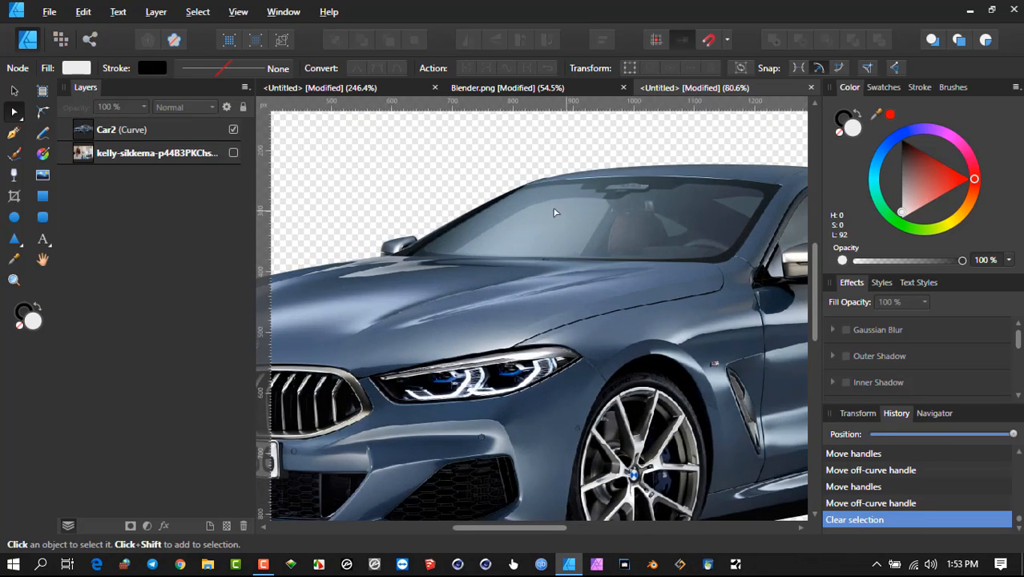
{"action": "scroll", "coordinate": [555, 213], "scroll_direction": "down", "scroll_amount": 2}
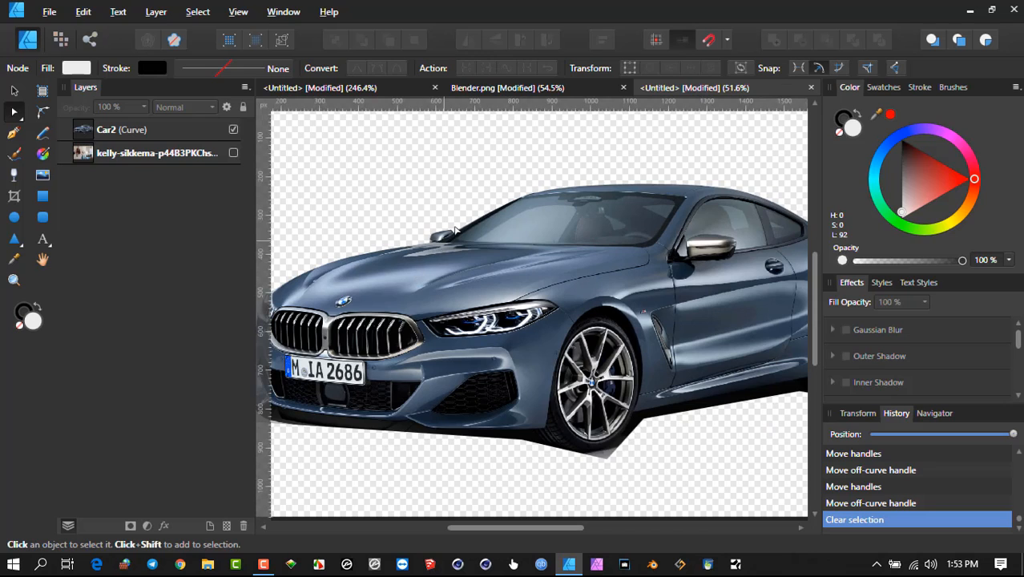
{"action": "scroll", "coordinate": [522, 235], "scroll_direction": "down", "scroll_amount": 3}
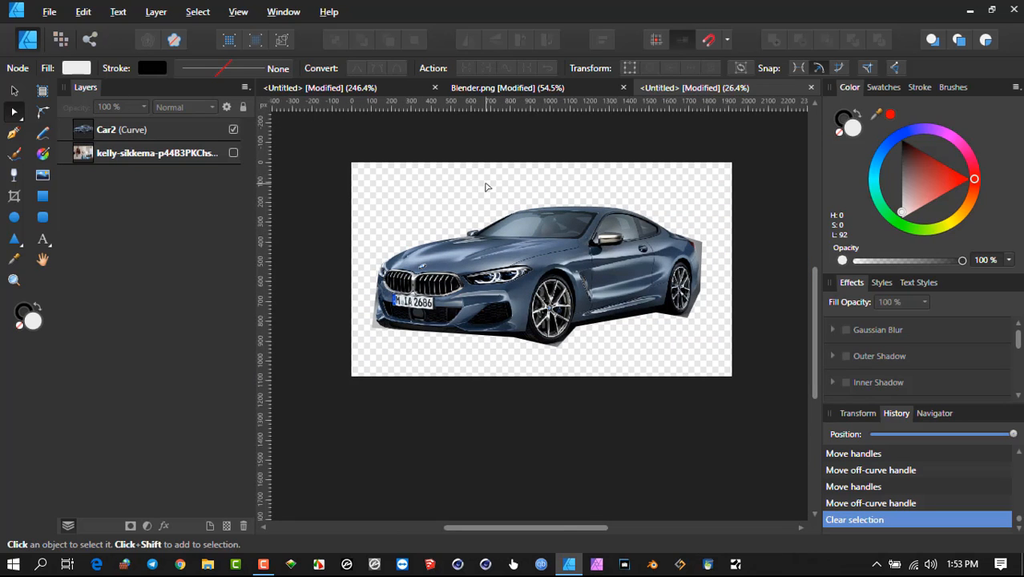
{"action": "scroll", "coordinate": [485, 178], "scroll_direction": "down", "scroll_amount": 1}
{"action": "left_click", "coordinate": [595, 228]}
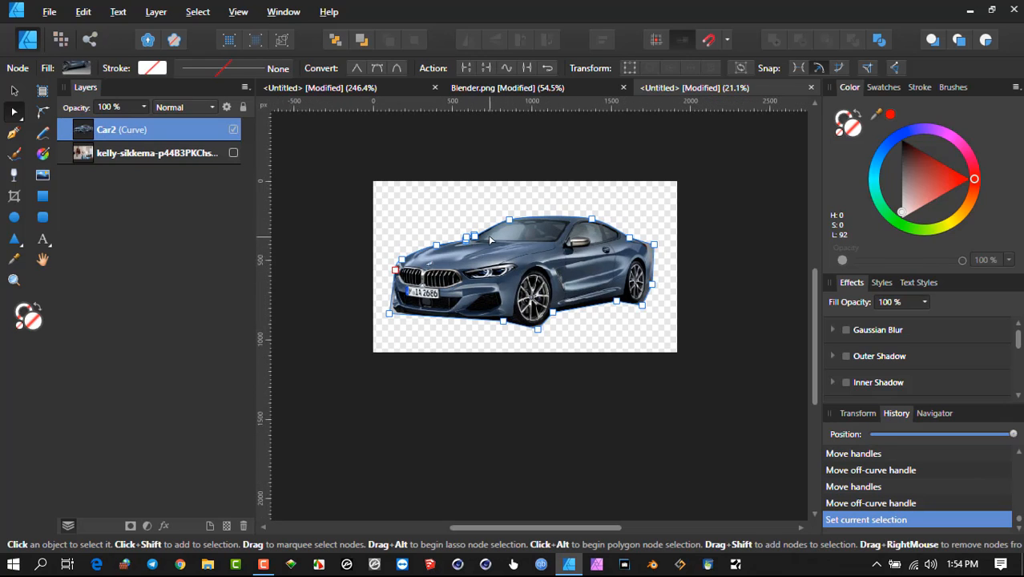